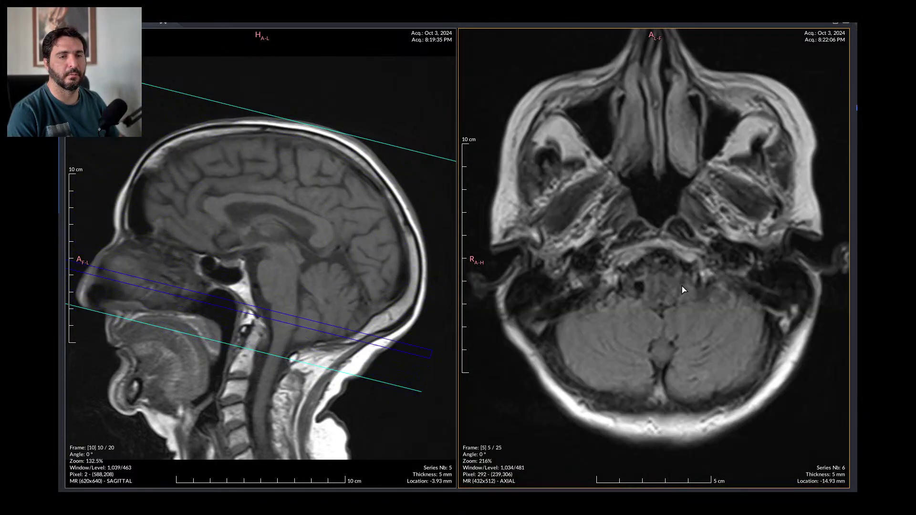
Step: Examine the axial brain slices of series 6 from the skull base up to the lateral ventricles
scroll(682, 289, "down", 10)
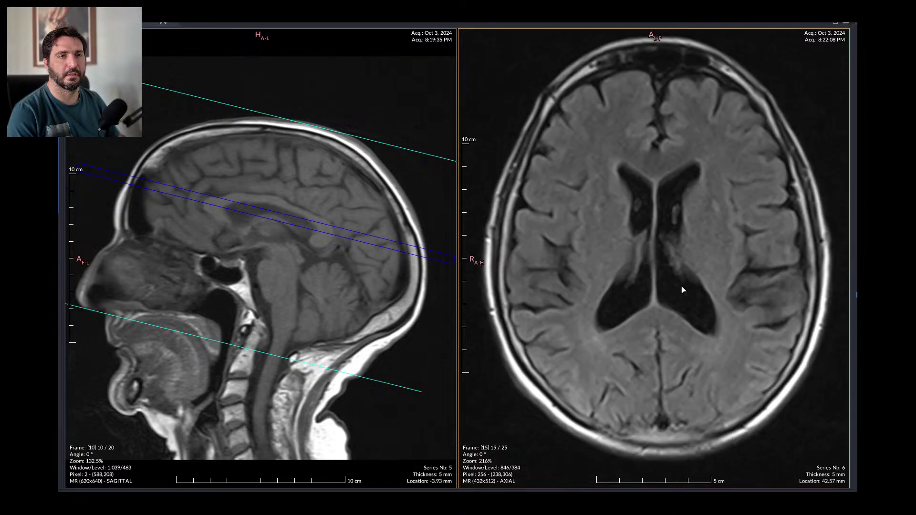
scroll(682, 290, "down", 3)
scroll(682, 289, "up", 6)
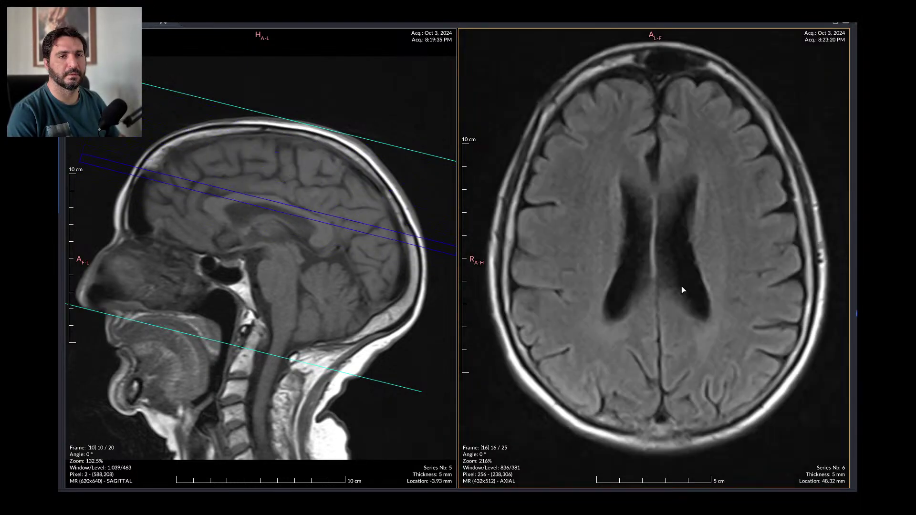
scroll(682, 290, "up", 13)
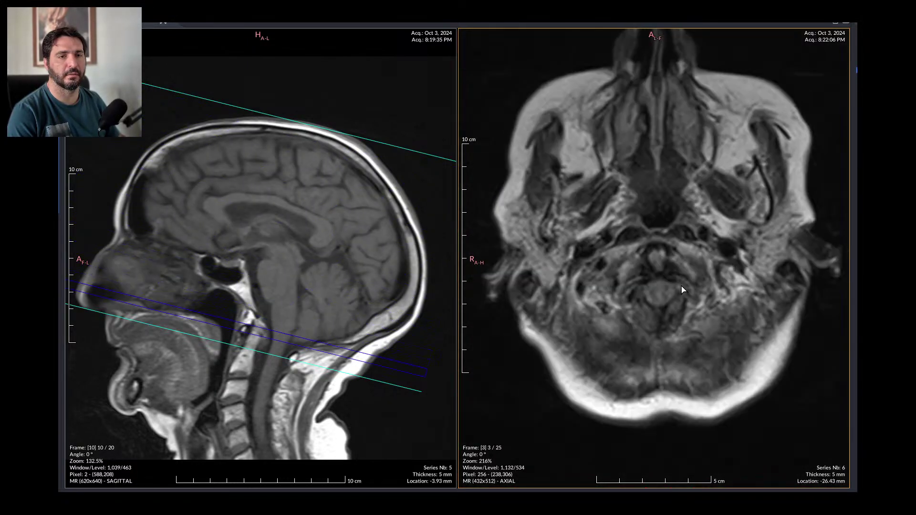
scroll(682, 289, "down", 13)
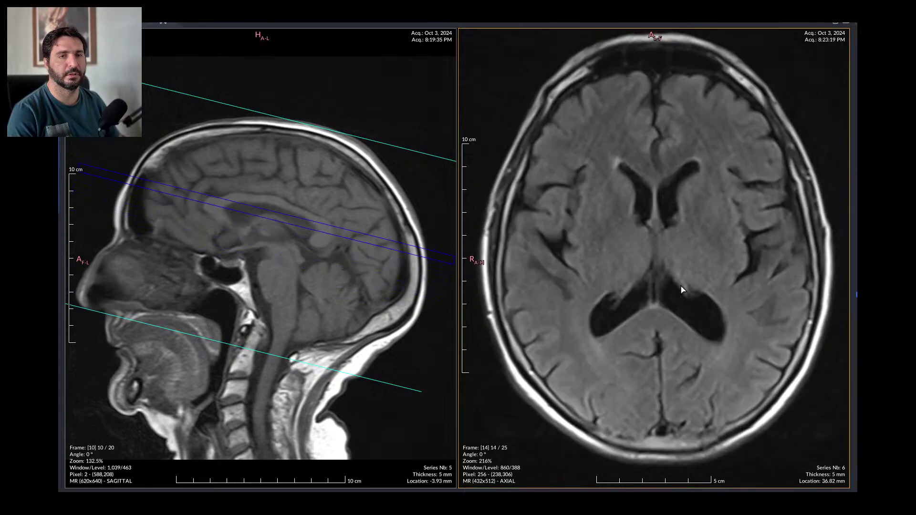
scroll(682, 289, "up", 3)
scroll(312, 253, "down", 5)
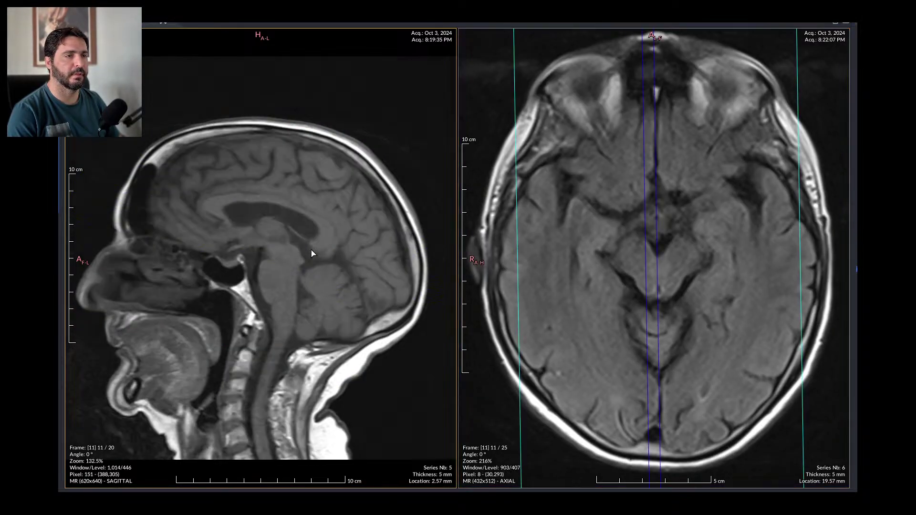
Step: Examine the sagittal slices of series 5 across the midline and both hemispheres
scroll(355, 269, "up", 5)
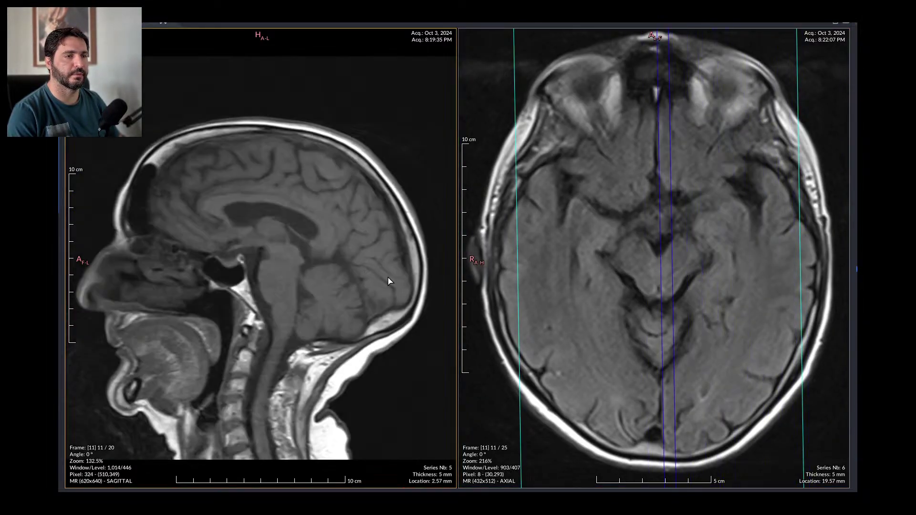
scroll(391, 281, "up", 4)
scroll(401, 286, "down", 4)
scroll(406, 288, "down", 3)
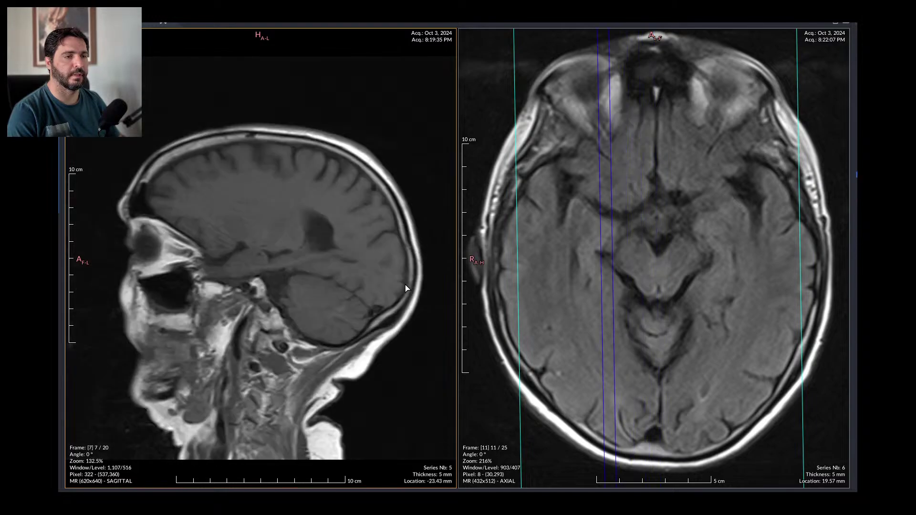
scroll(406, 288, "up", 3)
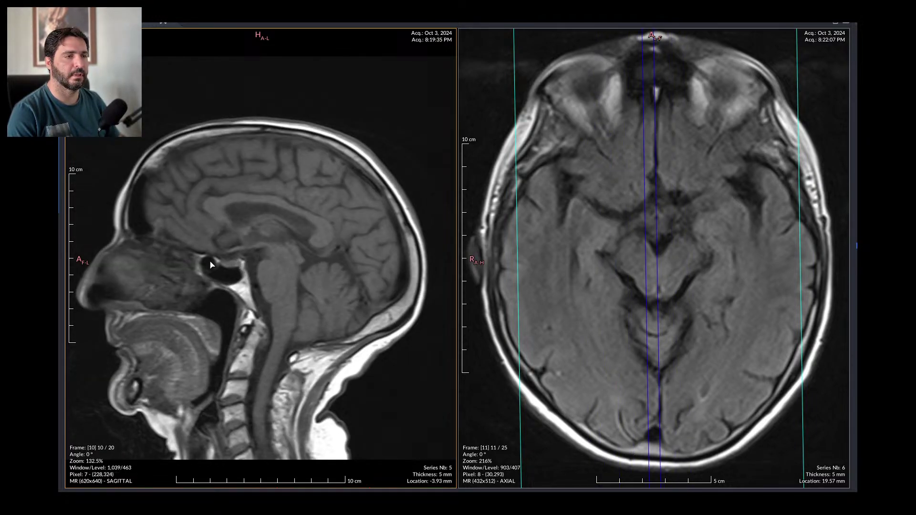
scroll(231, 265, "down", 2)
scroll(239, 270, "up", 2)
scroll(318, 277, "down", 3)
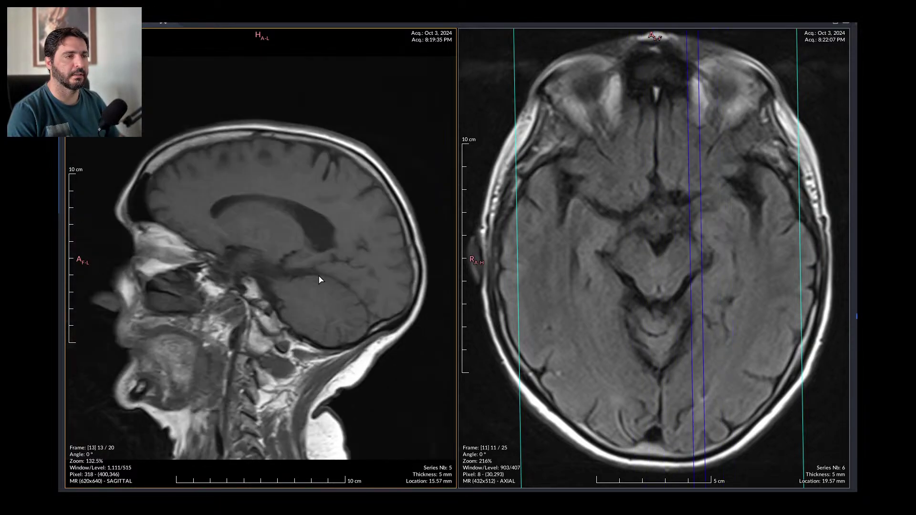
scroll(317, 279, "up", 3)
scroll(316, 283, "down", 3)
scroll(316, 284, "up", 1)
Step: Recheck the axial slices of series 6 between the lateral ventricles and the posterior fossa
scroll(623, 286, "up", 9)
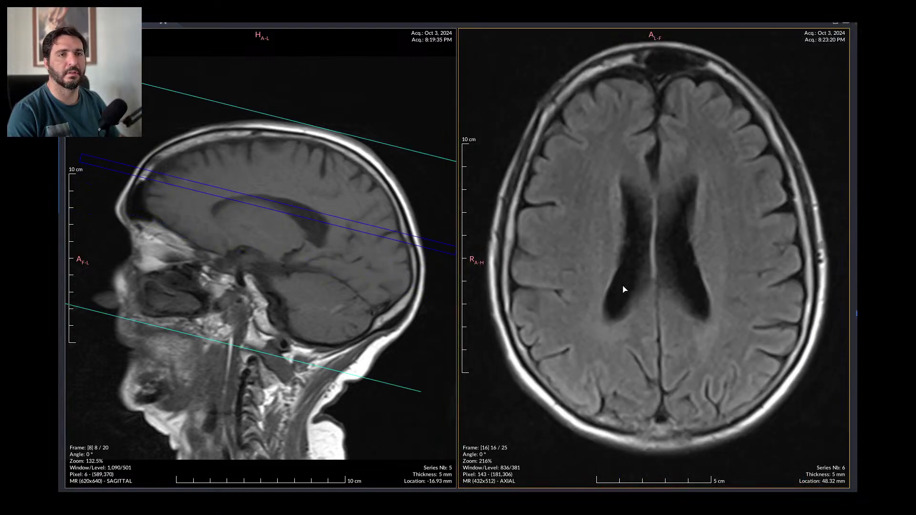
scroll(615, 289, "down", 11)
scroll(606, 290, "down", 4)
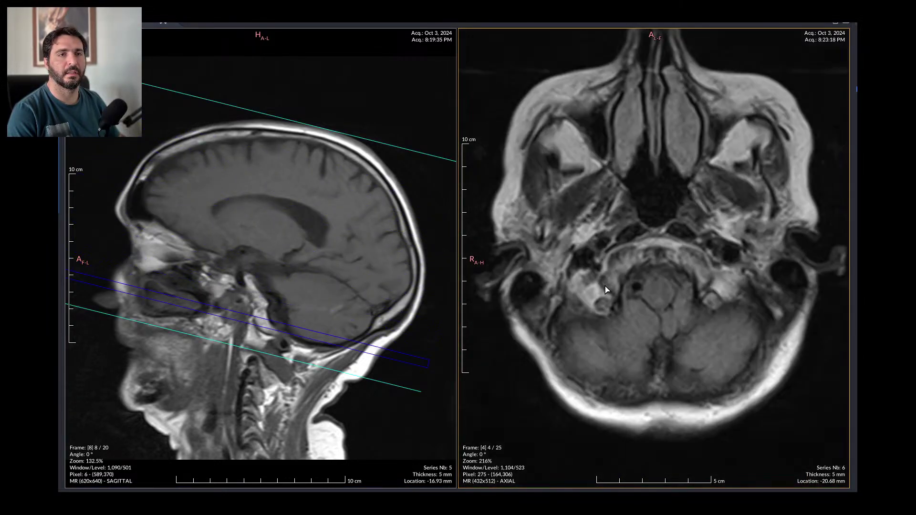
scroll(605, 291, "up", 7)
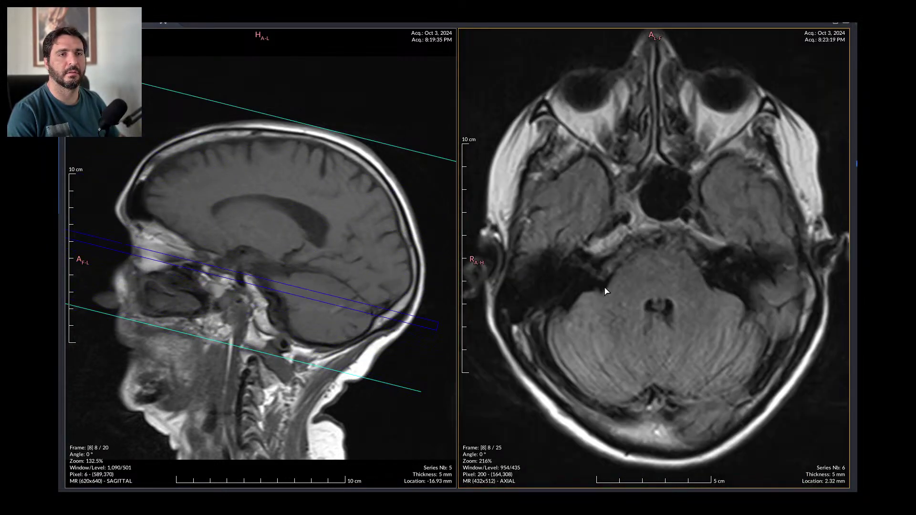
scroll(605, 293, "down", 7)
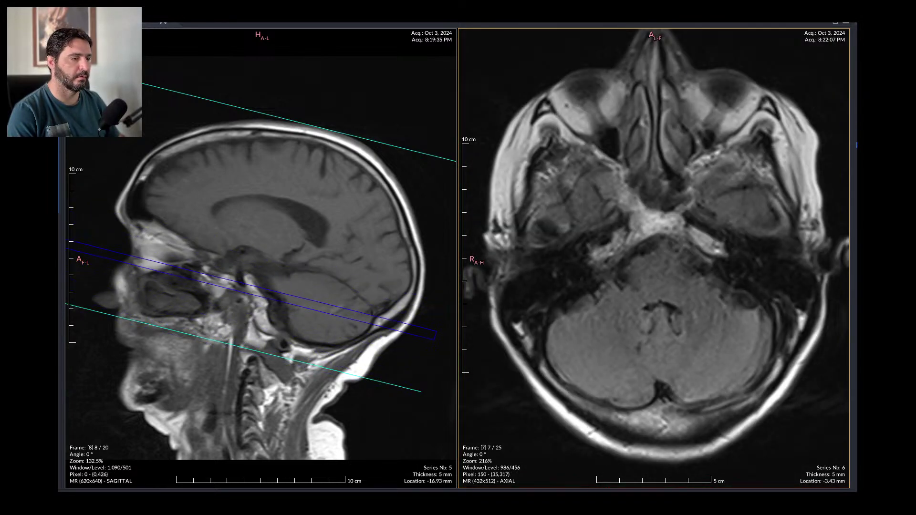
Step: Show axial series 7 in place of the sagittal series and compare it with series 6 between the vertex and the skull base
scroll(361, 276, "up", 5)
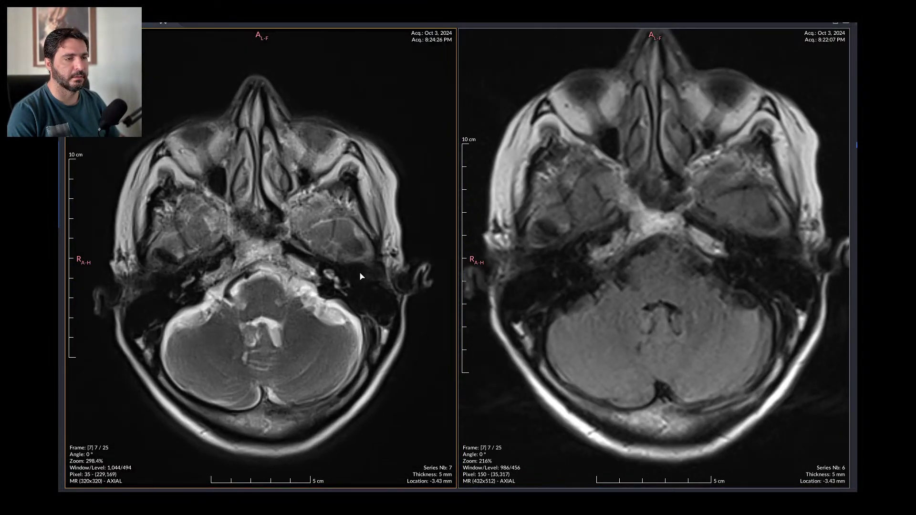
scroll(361, 276, "down", 5)
scroll(361, 276, "up", 7)
scroll(361, 276, "down", 3)
scroll(369, 275, "up", 10)
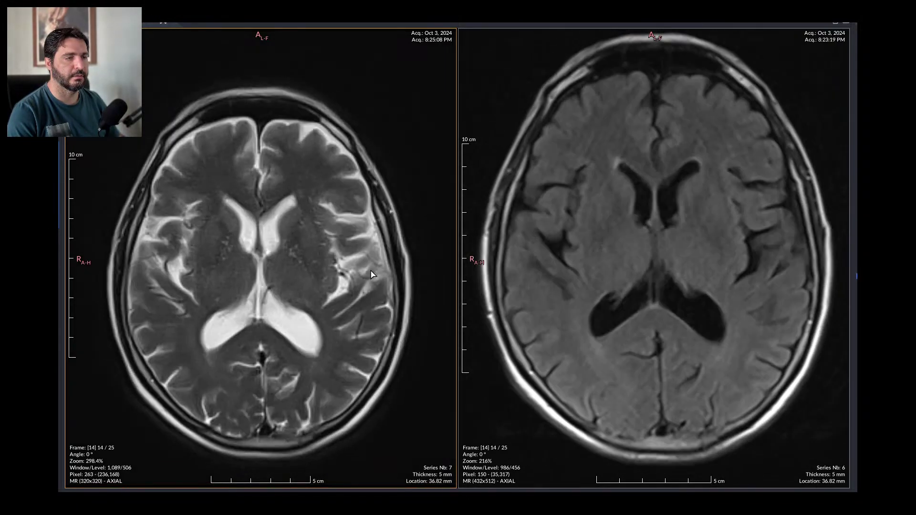
scroll(371, 274, "up", 7)
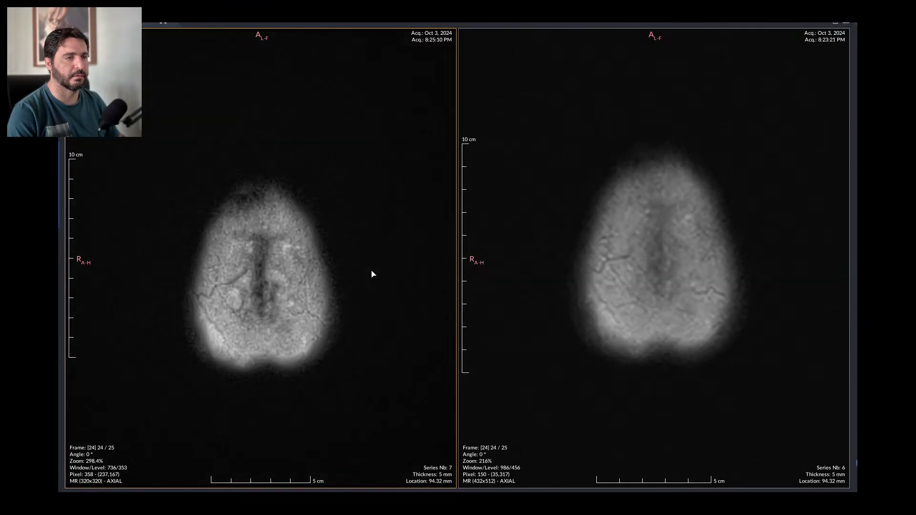
scroll(372, 274, "down", 5)
scroll(373, 274, "down", 3)
scroll(372, 275, "down", 10)
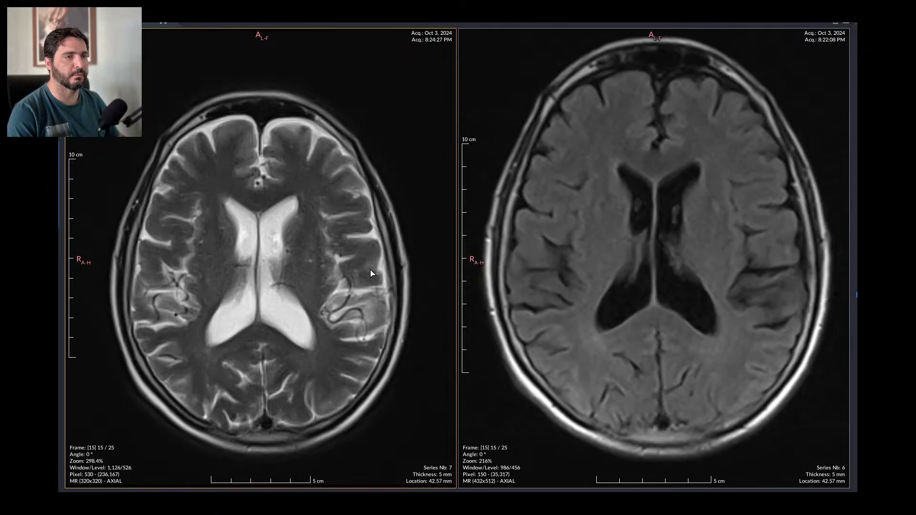
scroll(372, 274, "down", 5)
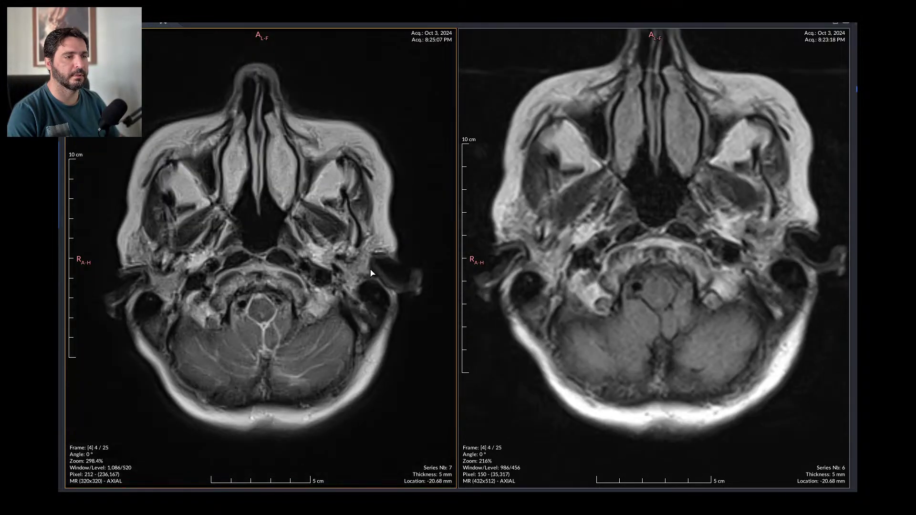
Step: Compare series 7 and series 6 again from the foramen magnum up to the vertex
scroll(444, 286, "up", 3)
scroll(645, 304, "up", 7)
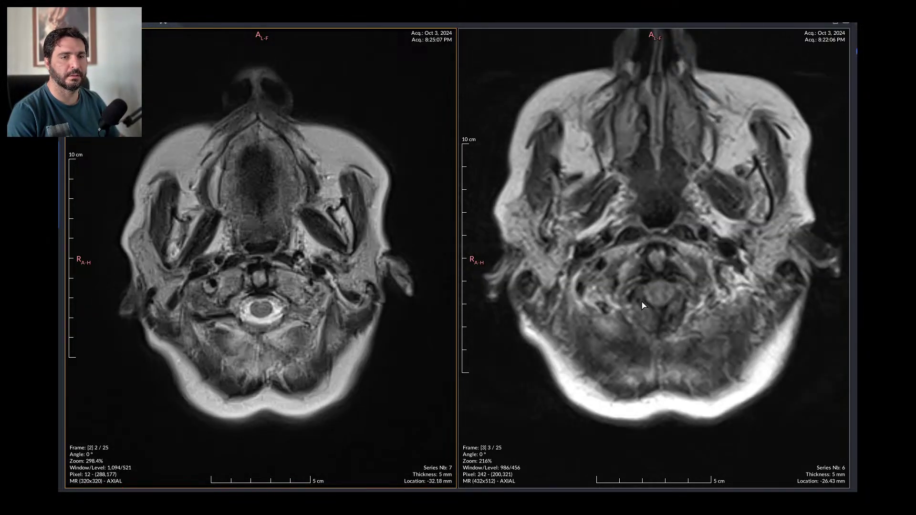
scroll(642, 305, "up", 9)
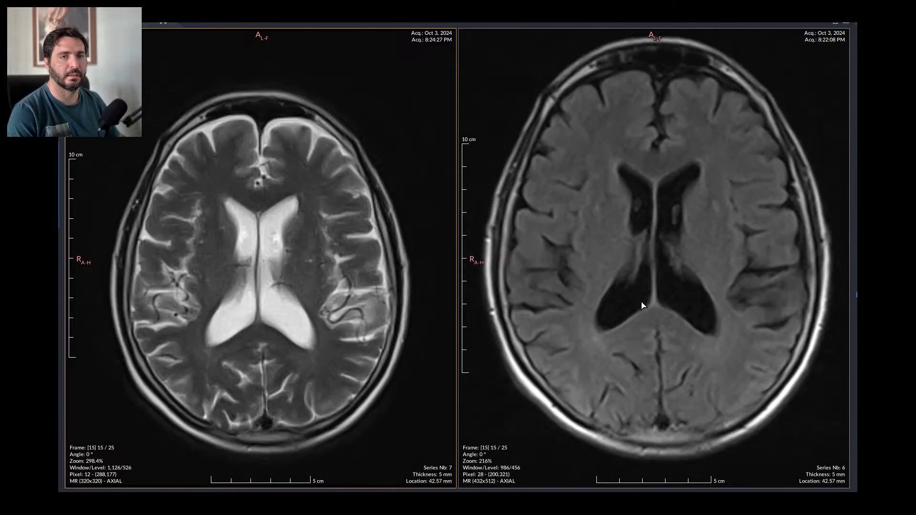
scroll(641, 305, "up", 4)
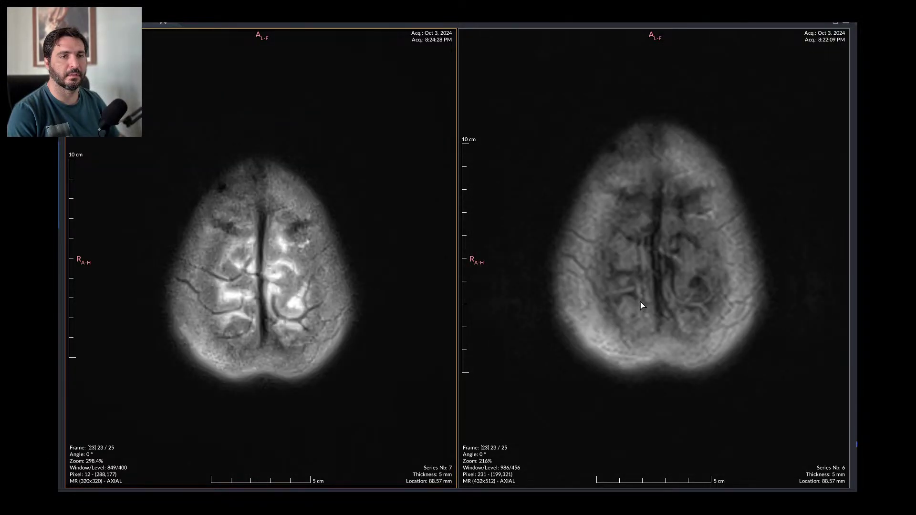
scroll(415, 287, "down", 9)
scroll(417, 286, "up", 6)
scroll(416, 286, "down", 4)
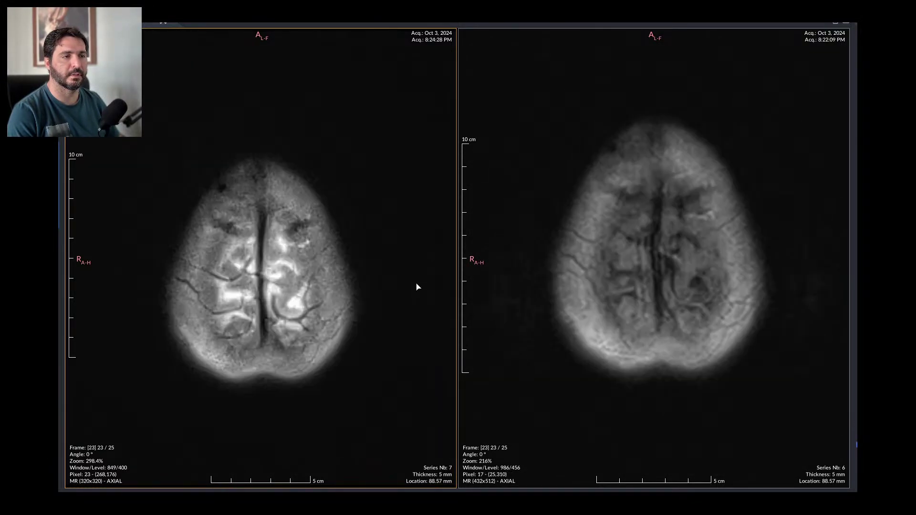
Step: Examine the midbrain, skull base and posterior fossa slices of series 7 against series 6
scroll(417, 286, "down", 2)
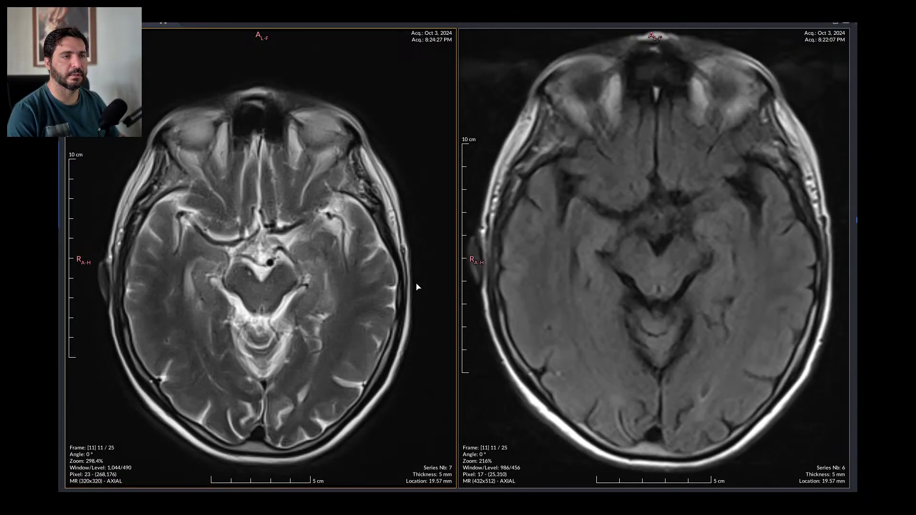
scroll(417, 286, "down", 2)
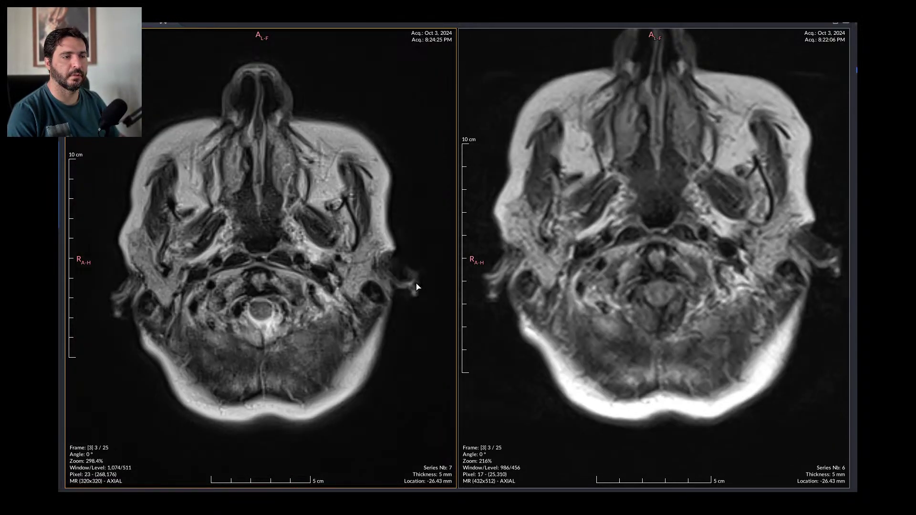
scroll(416, 286, "up", 3)
scroll(416, 286, "down", 3)
scroll(416, 286, "up", 2)
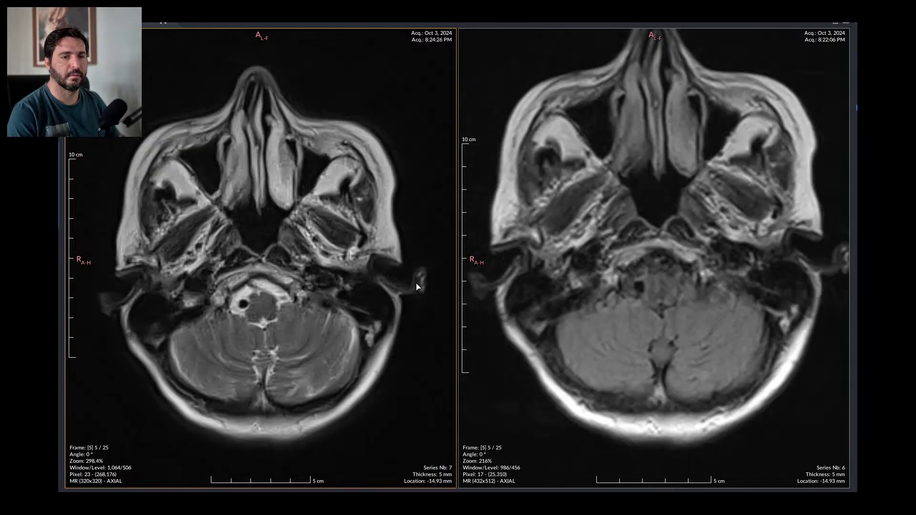
scroll(416, 287, "up", 2)
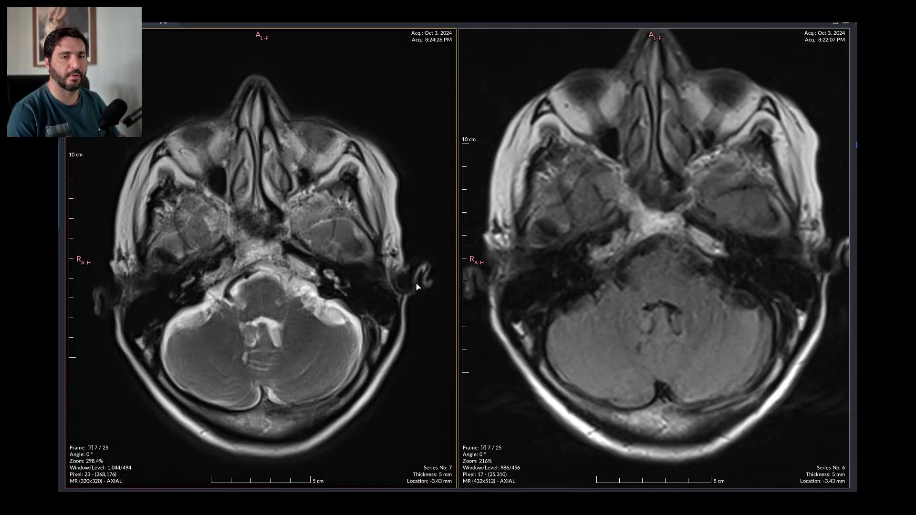
Step: Compare the cerebral hemispheres, ventricles and cerebellum on the matching axial slices of series 7 and series 6
scroll(416, 286, "up", 11)
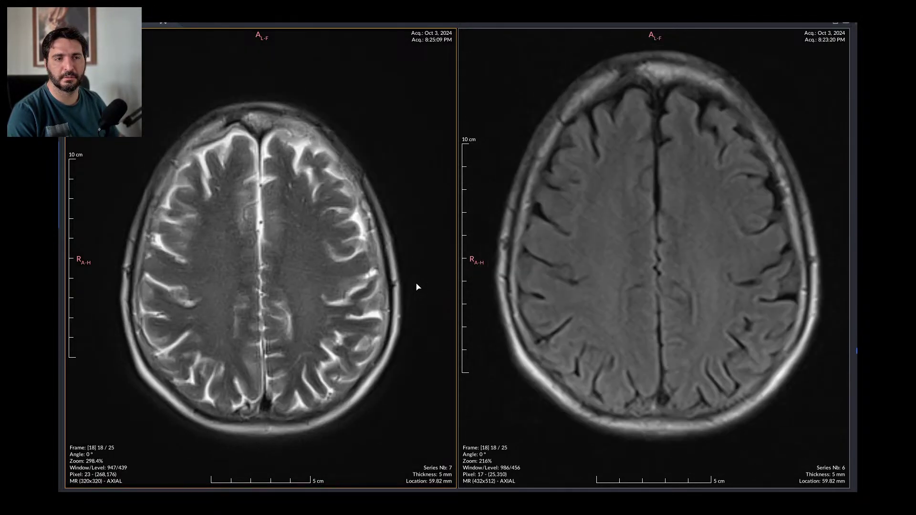
scroll(417, 287, "up", 2)
scroll(416, 287, "down", 6)
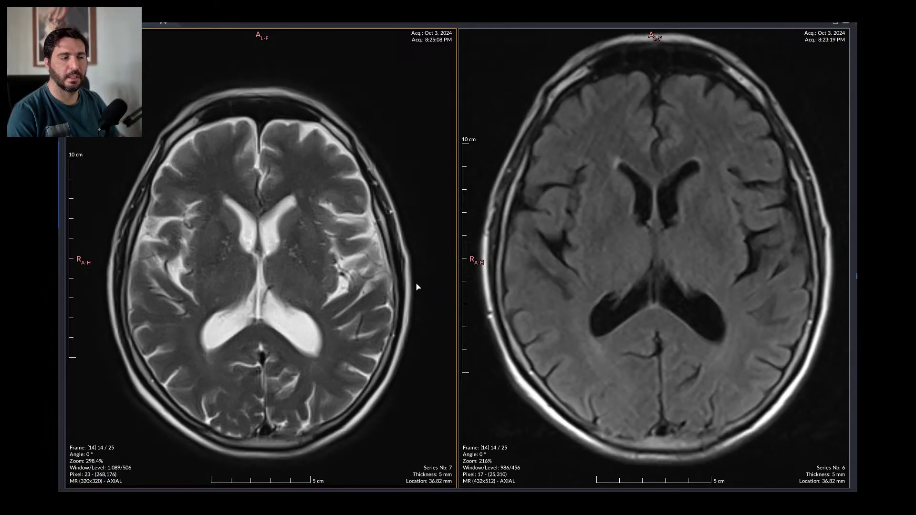
scroll(416, 286, "down", 4)
scroll(230, 324, "down", 6)
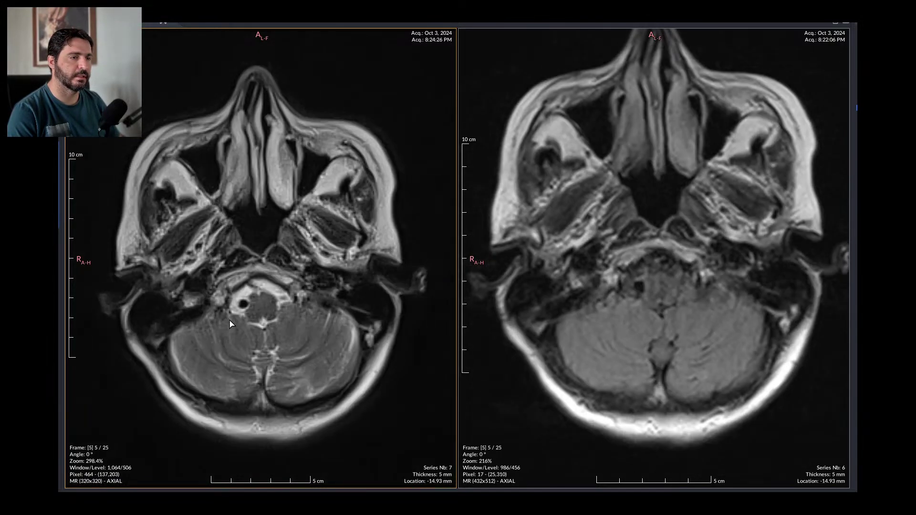
scroll(219, 322, "up", 11)
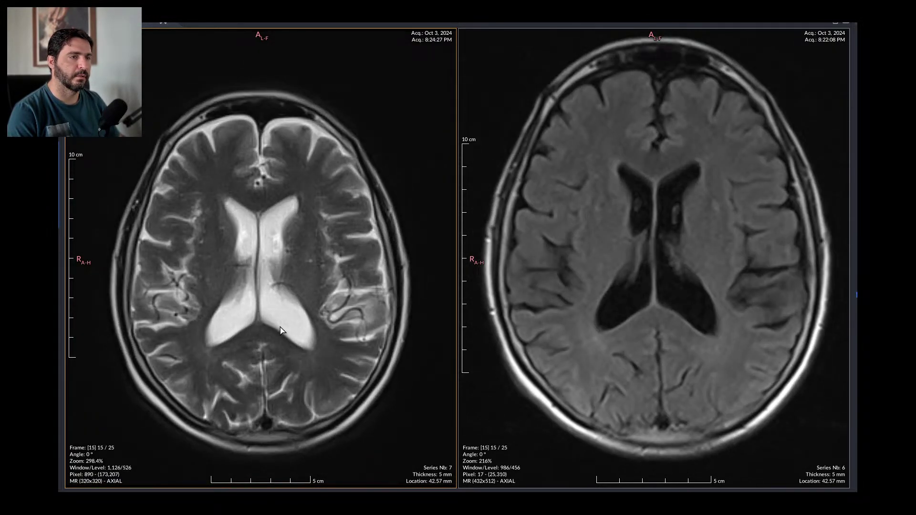
scroll(267, 331, "up", 6)
scroll(205, 339, "down", 4)
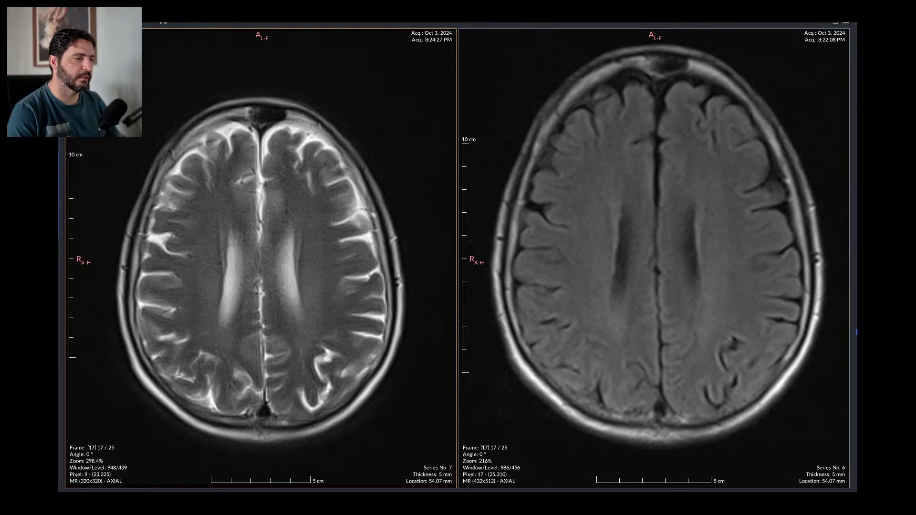
Step: Load axial series 8 in place of series 7 and review its slices alongside series 6
left_click_drag(93, 333, 267, 236)
scroll(339, 282, "up", 15)
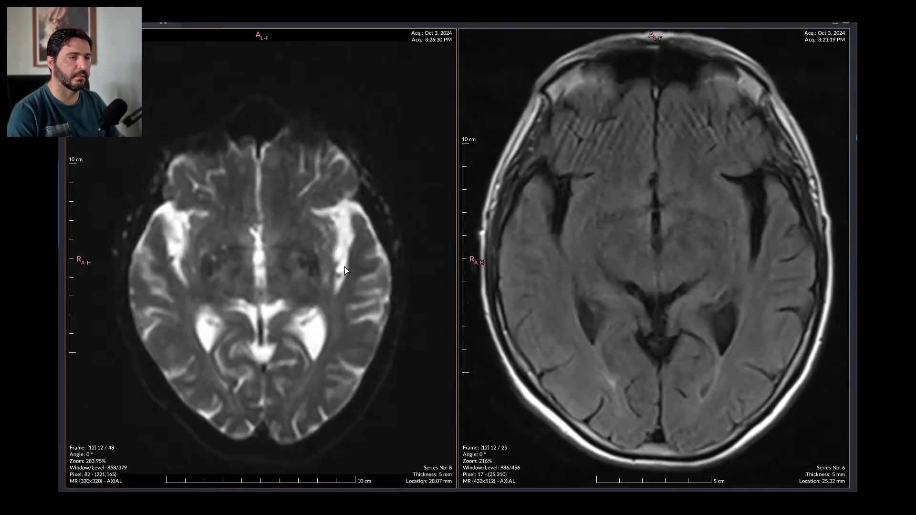
scroll(346, 275, "down", 12)
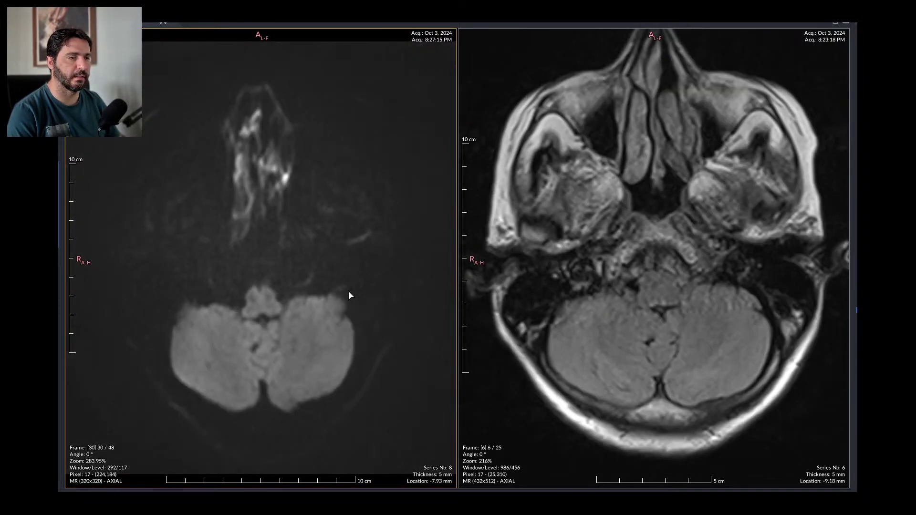
scroll(374, 274, "up", 3)
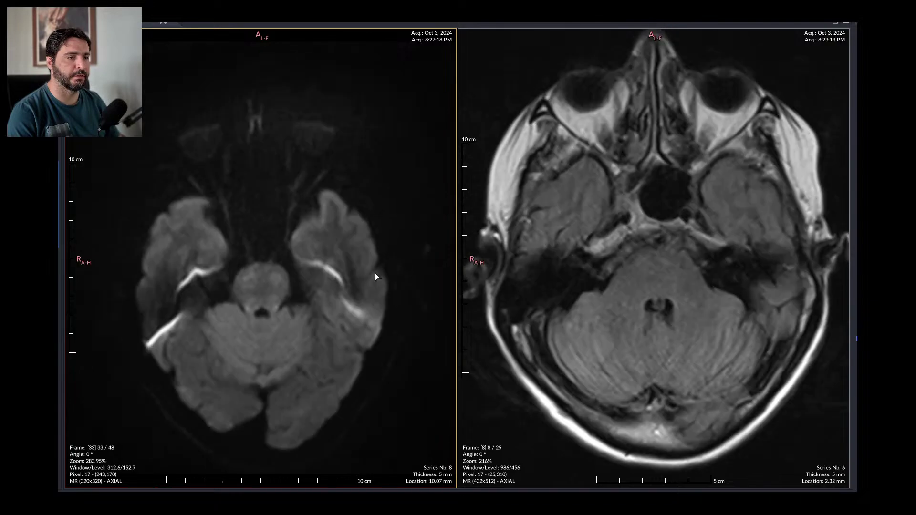
scroll(375, 276, "up", 12)
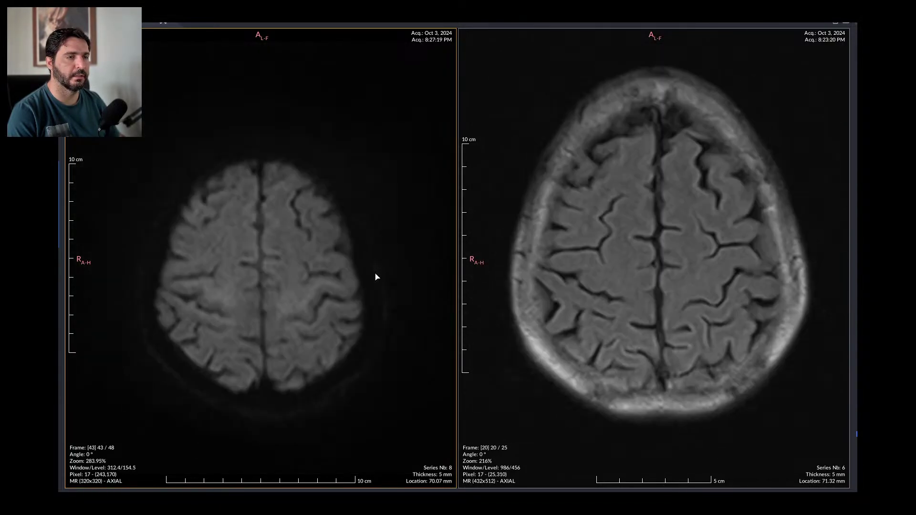
Step: Compare the matching axial slices of series 8 and series 6 between the vertex and the skull base
scroll(375, 277, "down", 6)
scroll(374, 278, "up", 5)
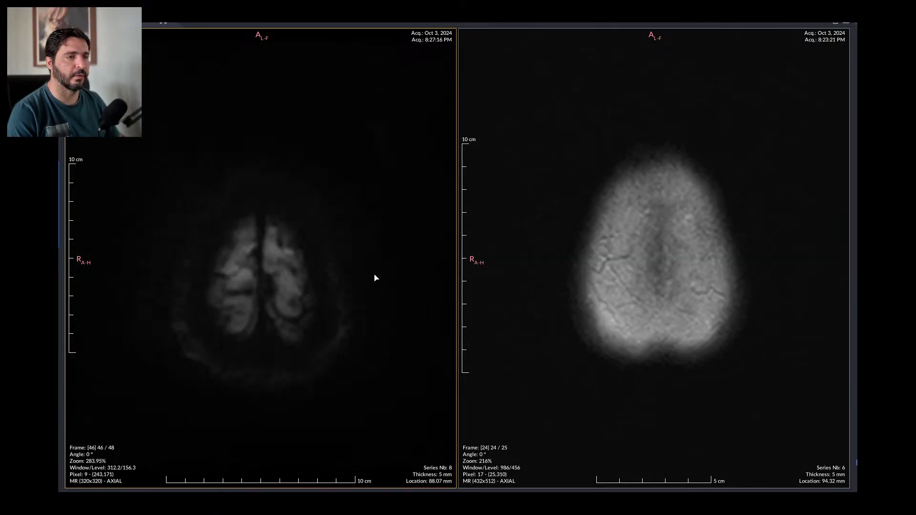
scroll(375, 278, "down", 13)
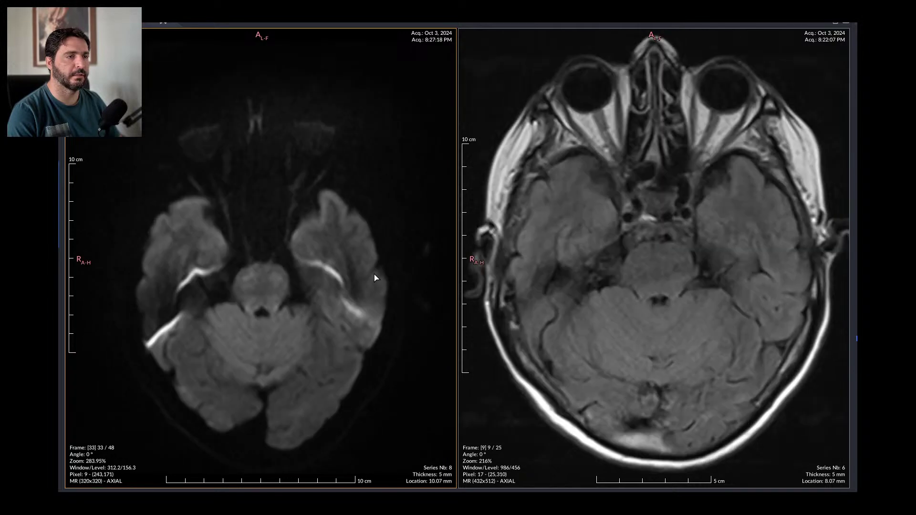
scroll(375, 278, "down", 6)
scroll(375, 278, "up", 11)
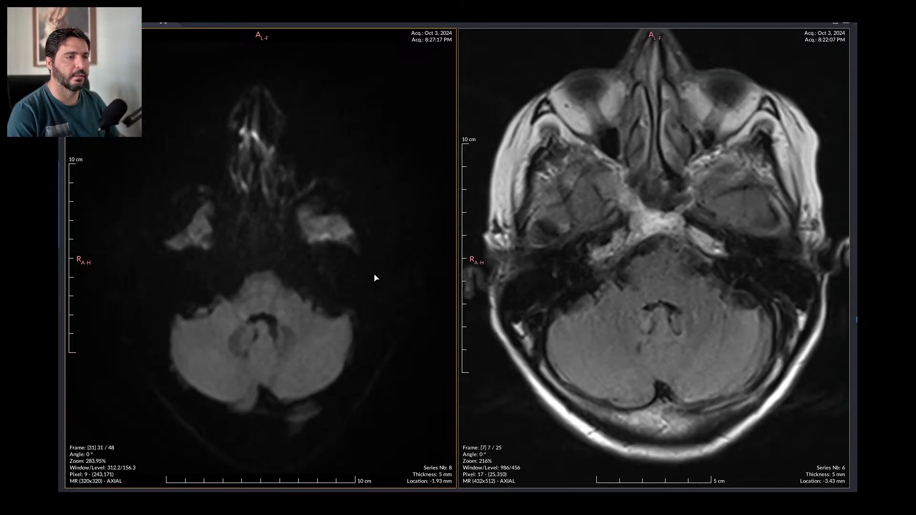
scroll(375, 277, "up", 7)
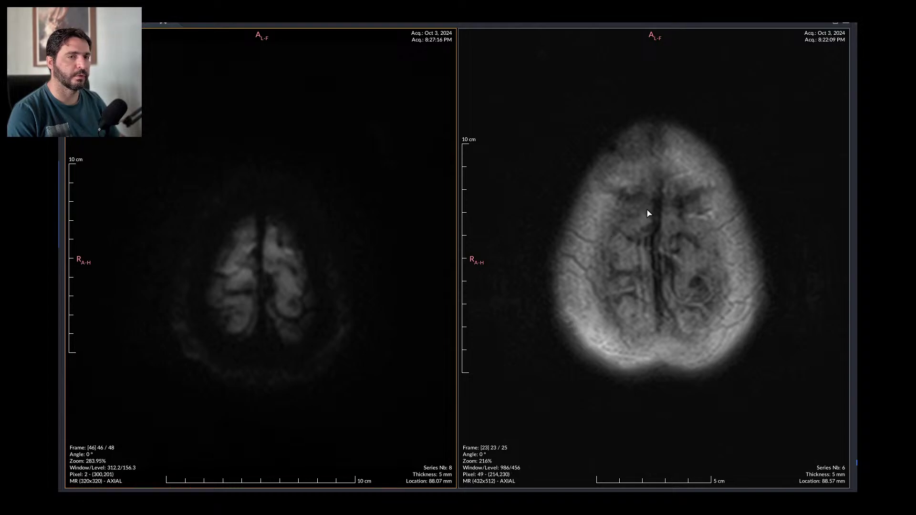
scroll(648, 213, "down", 4)
scroll(677, 241, "down", 8)
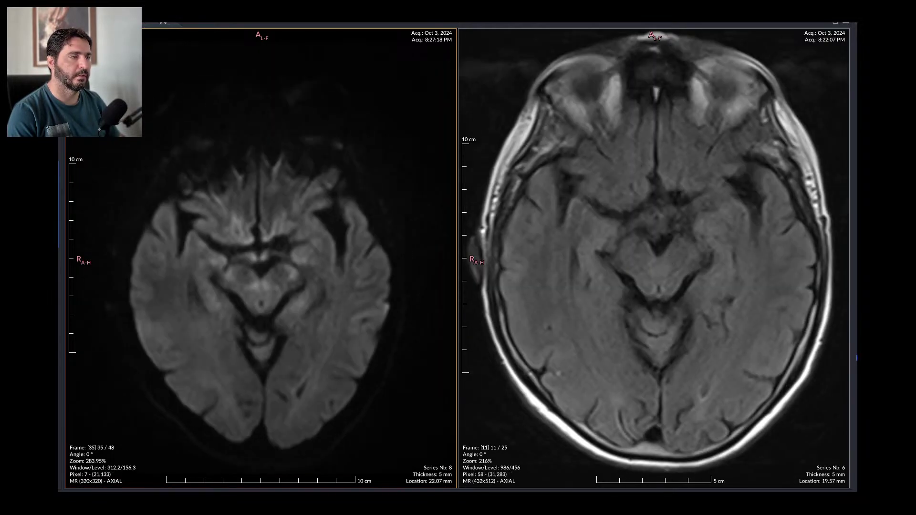
Step: Load axial series 7 in place of series 8 and zoom out to about 301% for series 7 and 197% for series 6
left_click_drag(310, 225, 320, 248)
scroll(327, 260, "up", 6)
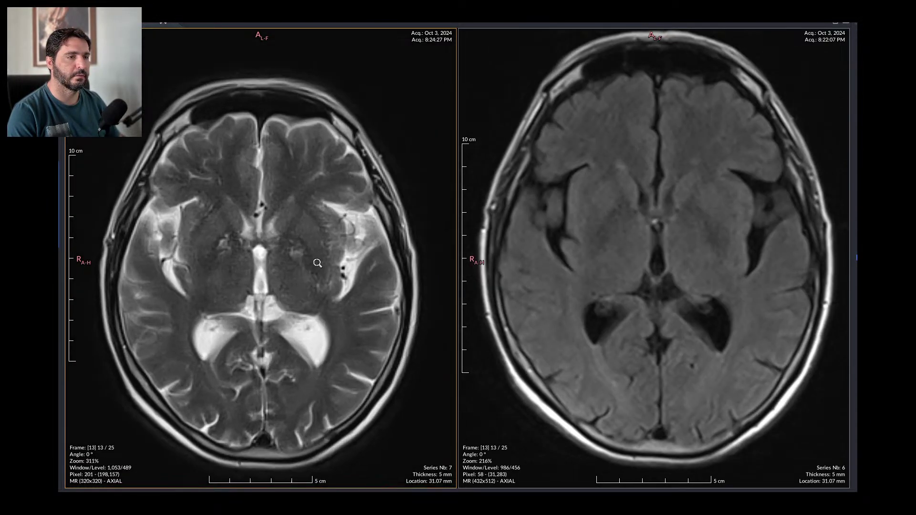
left_click_drag(661, 204, 690, 154)
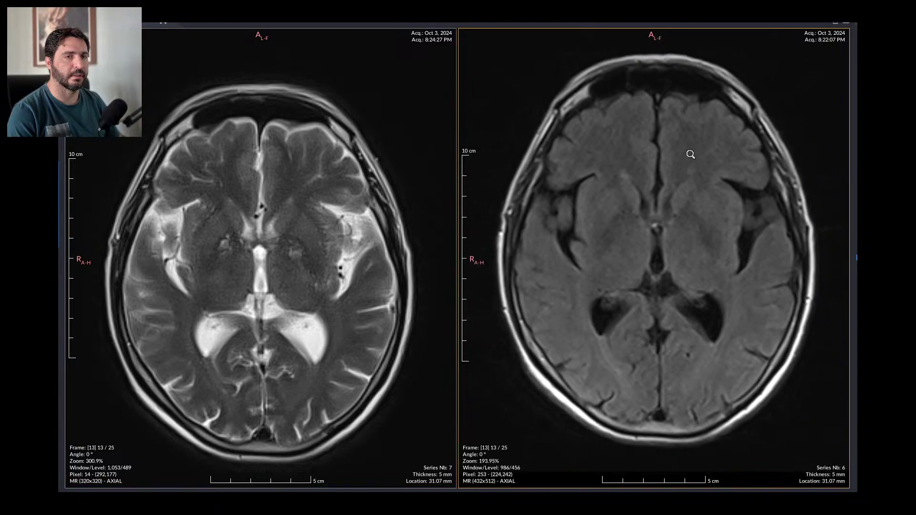
Step: Examine the brainstem, posterior fossa, basal ganglia and lateral ventricles on the matching slices of series 7 and series 6
scroll(752, 301, "down", 10)
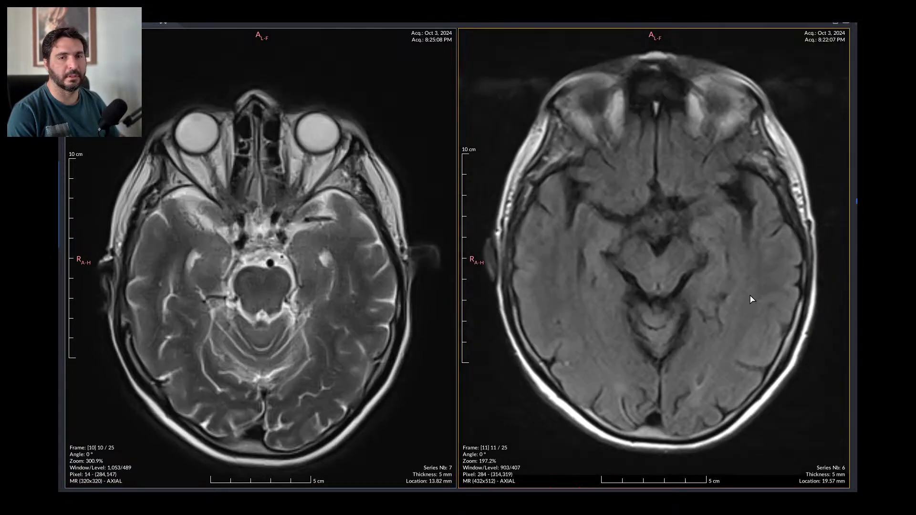
scroll(752, 301, "up", 5)
scroll(750, 299, "up", 15)
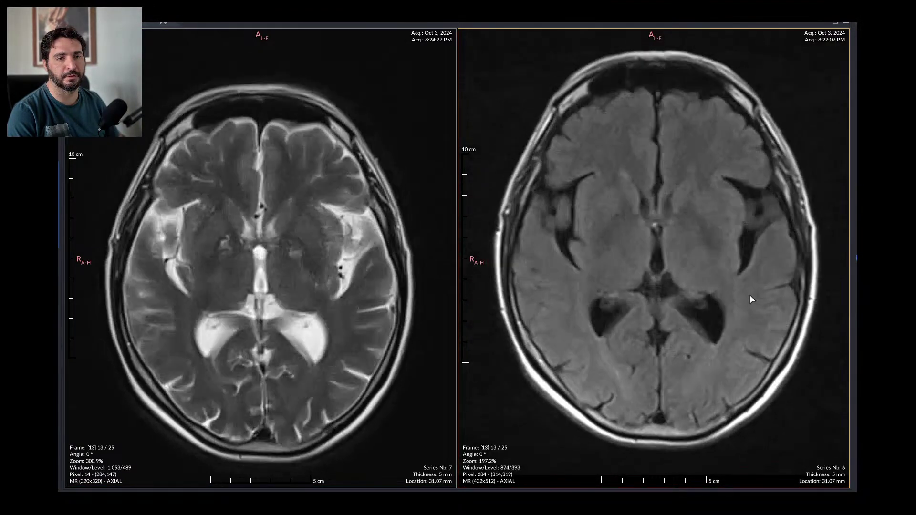
scroll(750, 299, "down", 8)
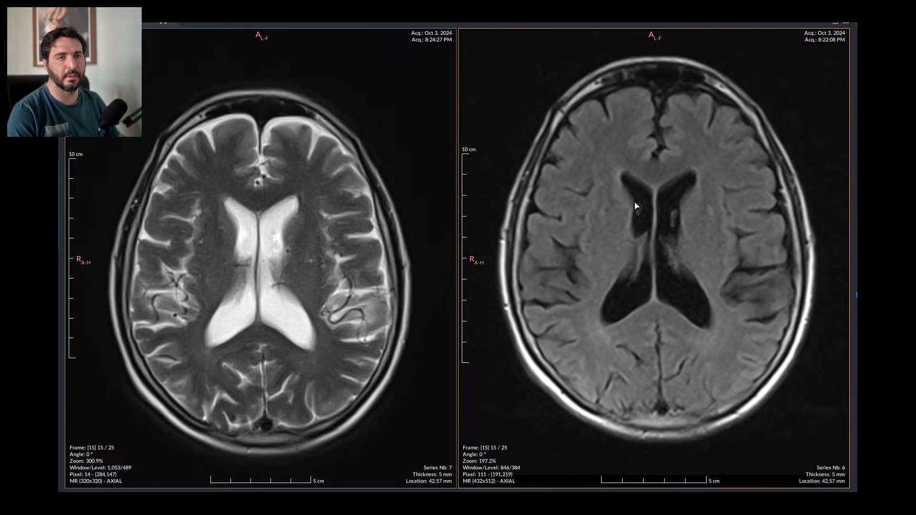
scroll(688, 304, "down", 12)
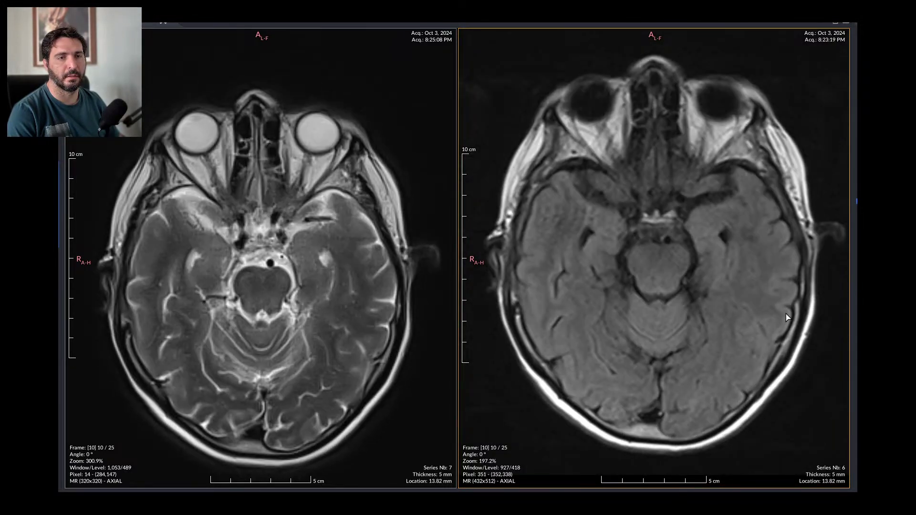
scroll(787, 317, "up", 9)
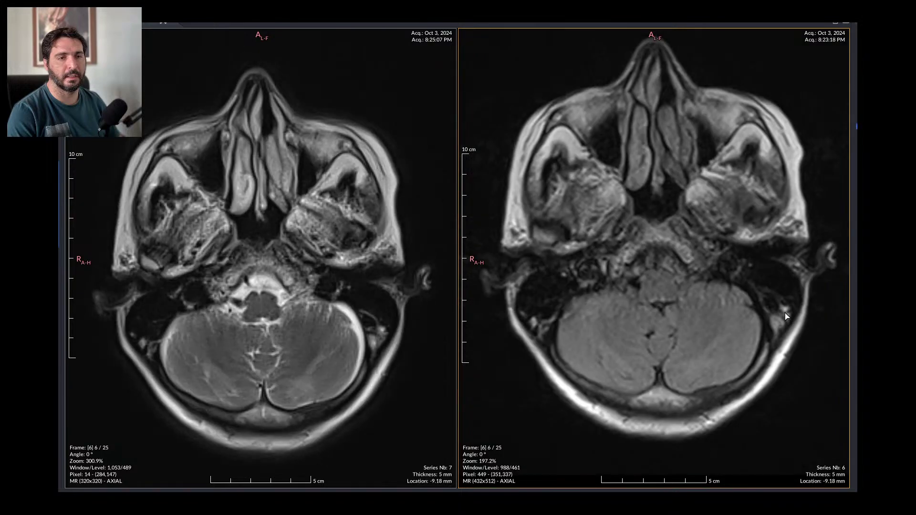
scroll(786, 316, "up", 8)
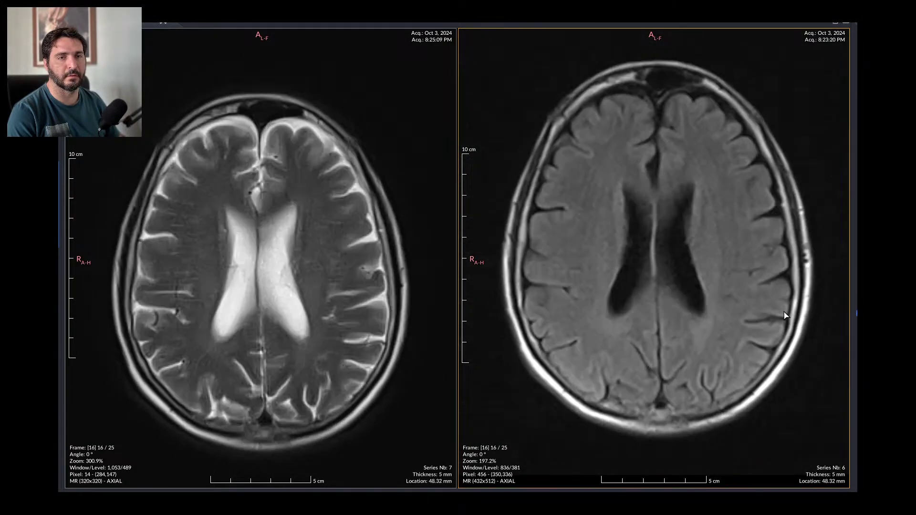
scroll(654, 209, "down", 6)
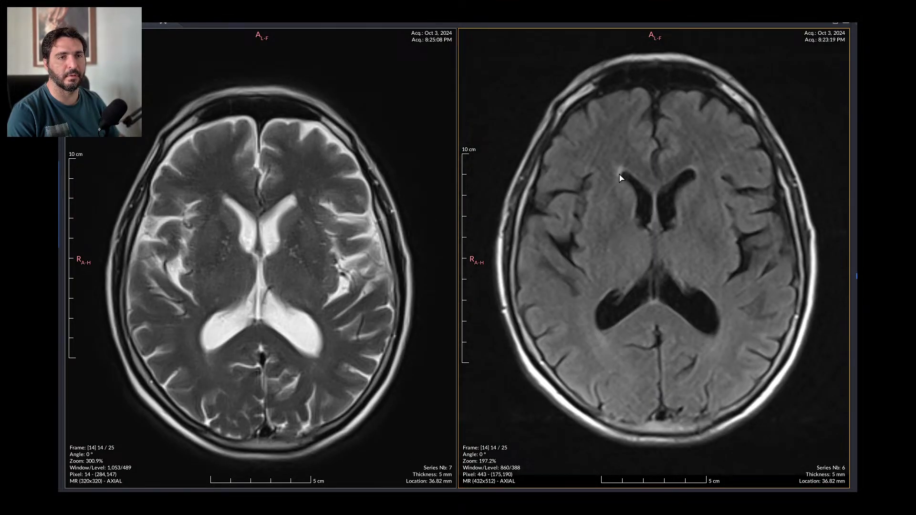
Step: Compare the ventricles, Sylvian fissures and upper convexities on series 7 and series 6, covering the stack from the upper neck to the vertex
scroll(750, 265, "up", 5)
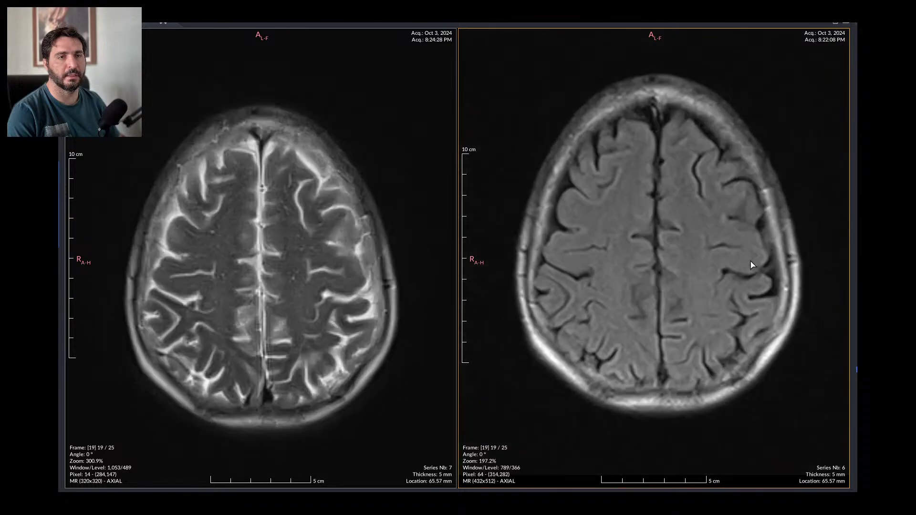
scroll(750, 266, "down", 5)
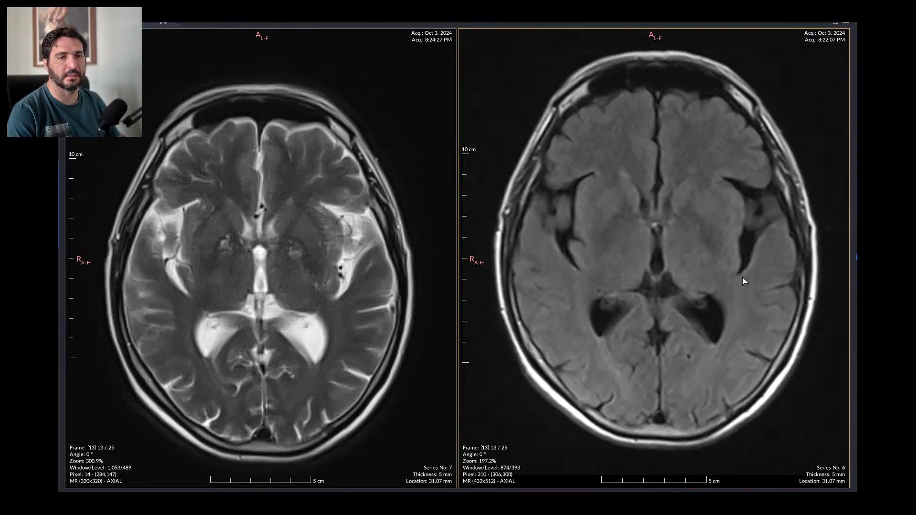
scroll(320, 244, "up", 3)
scroll(319, 264, "up", 6)
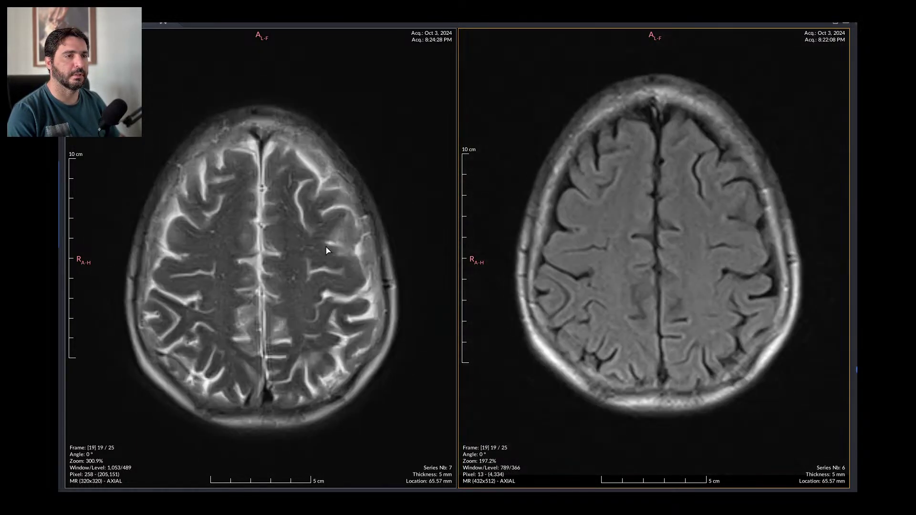
scroll(311, 259, "down", 9)
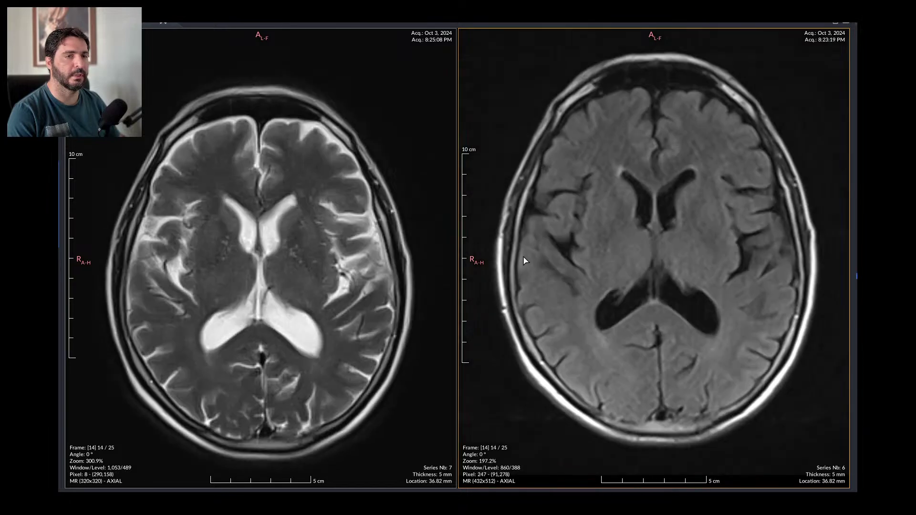
scroll(654, 268, "down", 8)
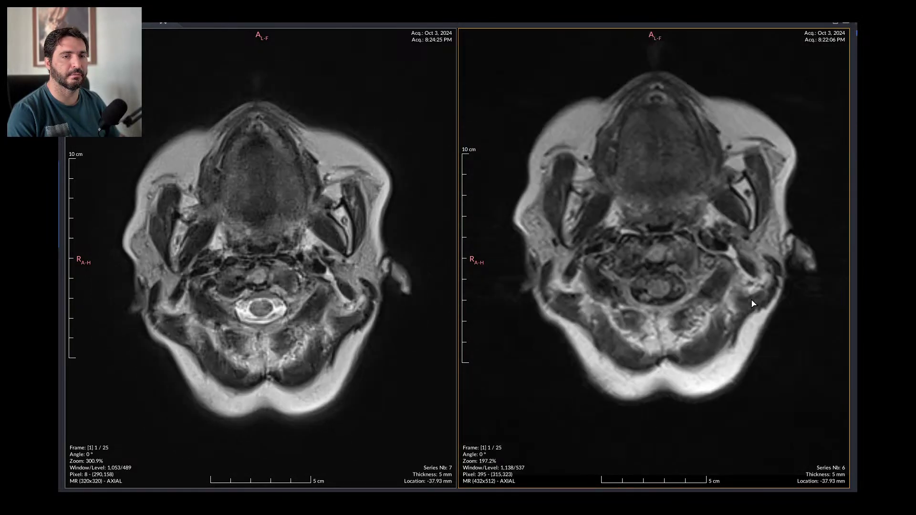
scroll(750, 302, "up", 8)
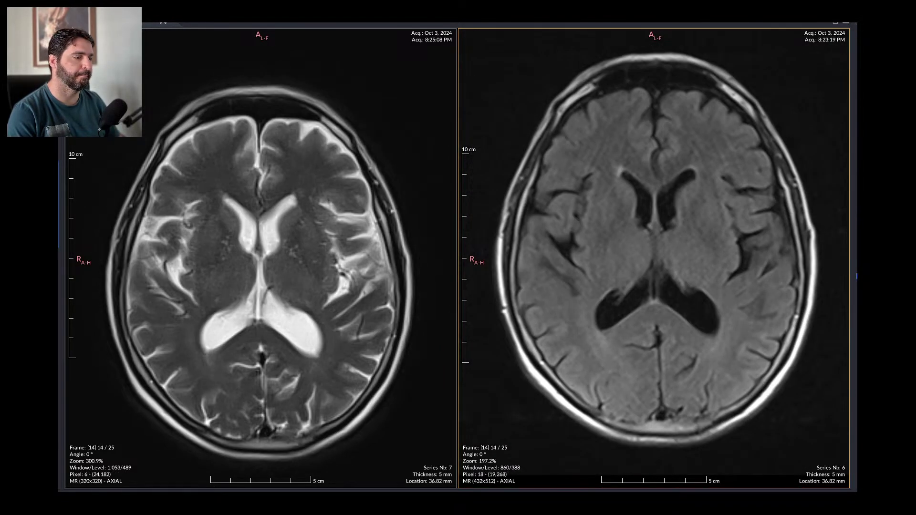
scroll(310, 191, "down", 10)
scroll(317, 180, "up", 20)
Step: Load axial series 8 in place of series 7 and review its diffusion slices alongside series 6
key("Page_Down")
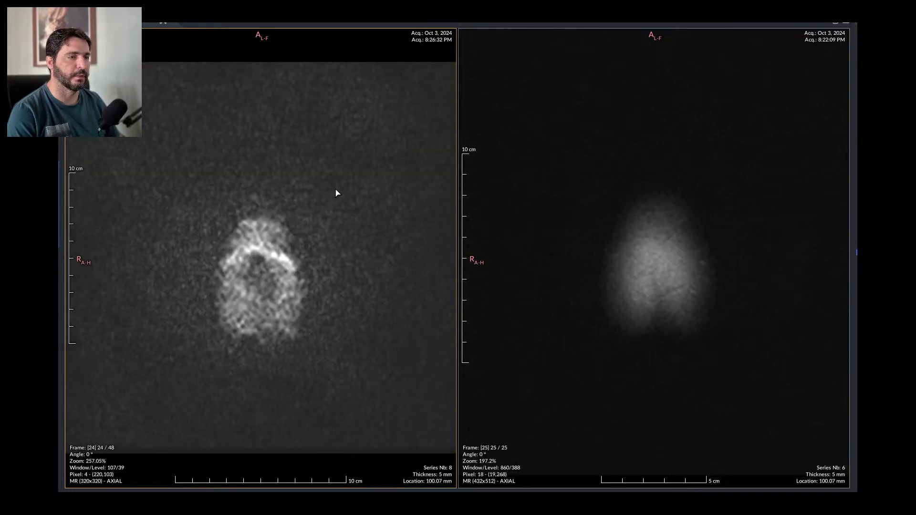
scroll(337, 193, "down", 14)
scroll(338, 193, "up", 6)
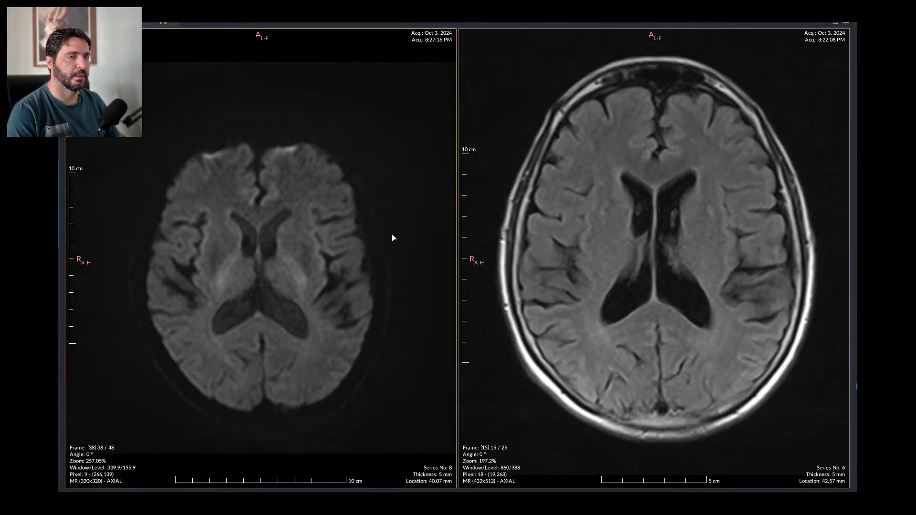
scroll(385, 237, "down", 14)
scroll(344, 201, "up", 20)
scroll(337, 191, "down", 8)
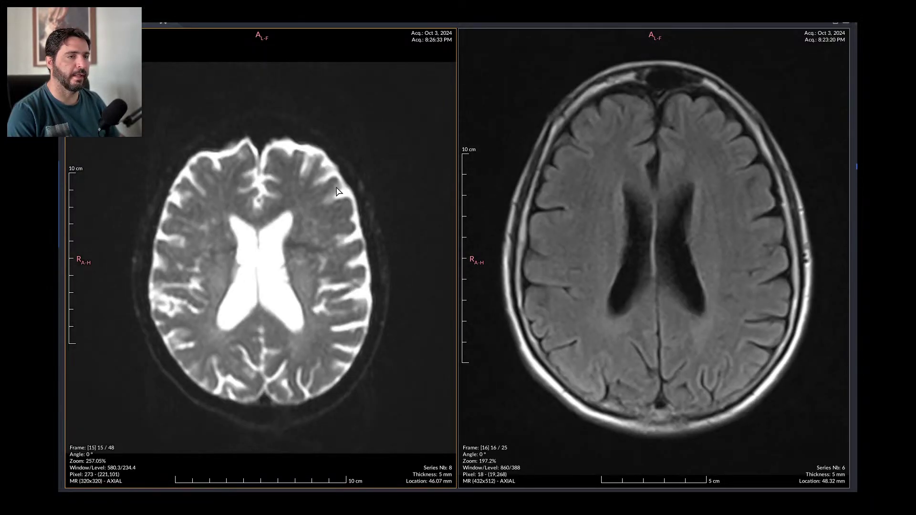
Step: Adjust the window/level of series 8 to about 272/114 and check the brighter slices against series 6
mouse_move(337, 192)
left_mouse_down()
mouse_move(355, 213)
mouse_move(388, 195)
mouse_move(340, 345)
mouse_move(312, 284)
mouse_move(162, 273)
mouse_move(288, 219)
mouse_move(257, 191)
mouse_move(245, 204)
mouse_move(334, 209)
left_mouse_up()
scroll(365, 229, "up", 6)
scroll(367, 227, "down", 17)
scroll(367, 219, "up", 6)
scroll(336, 208, "up", 10)
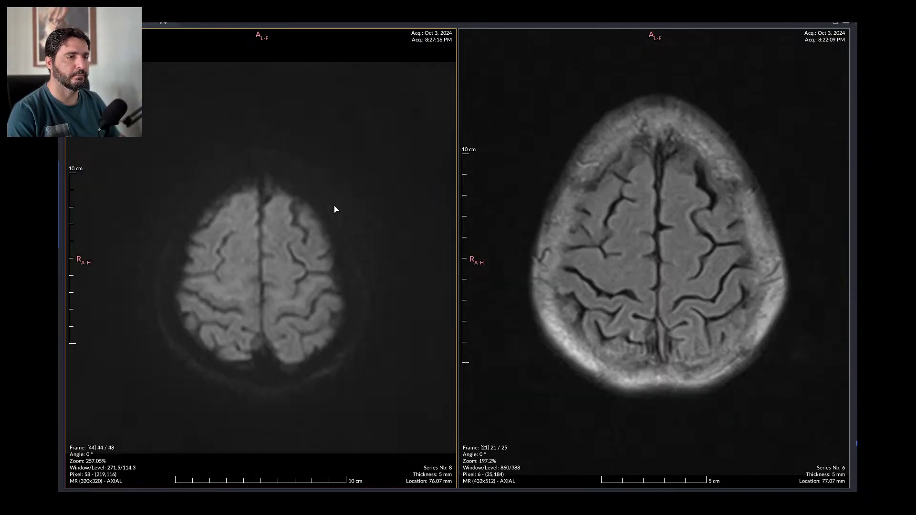
Step: Compare the re-windowed series 8 with series 6 from the upper hemispheres through the midbrain to the temporal lobes and posterior fossa
scroll(335, 209, "up", 4)
scroll(335, 209, "down", 13)
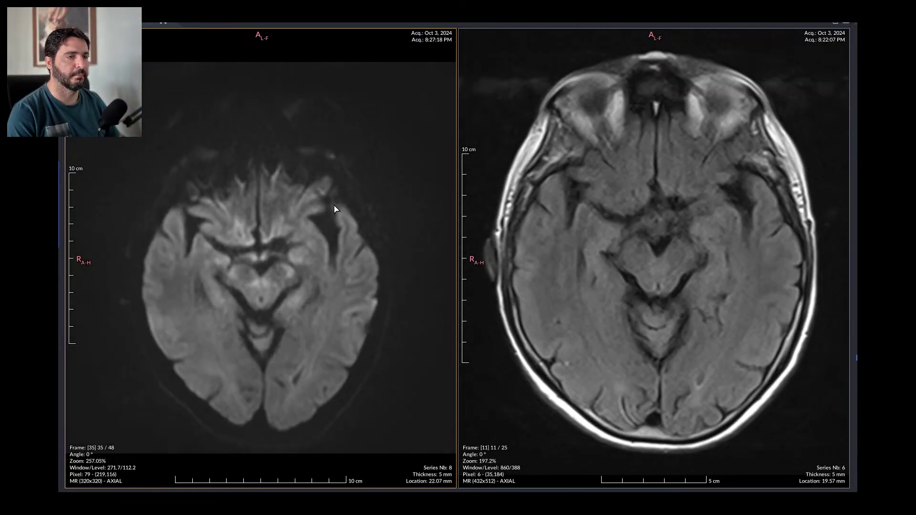
scroll(335, 209, "up", 3)
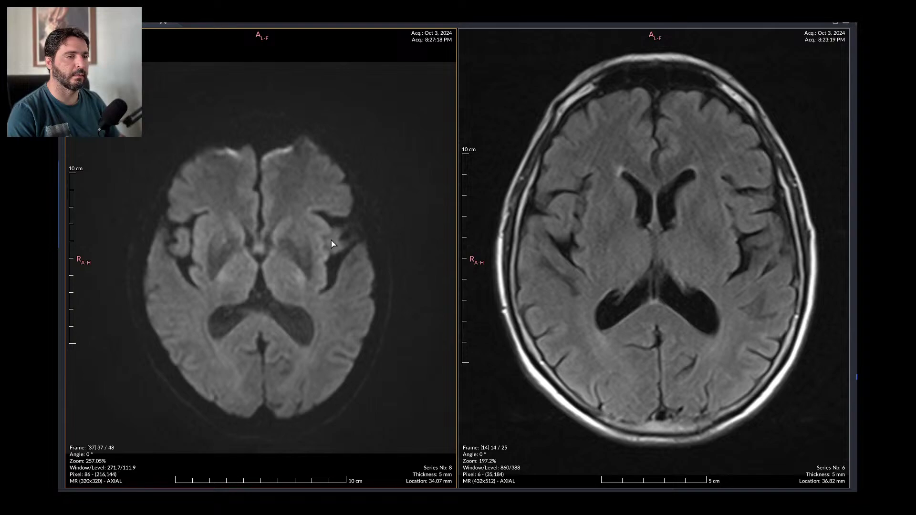
scroll(331, 241, "down", 12)
scroll(330, 237, "up", 8)
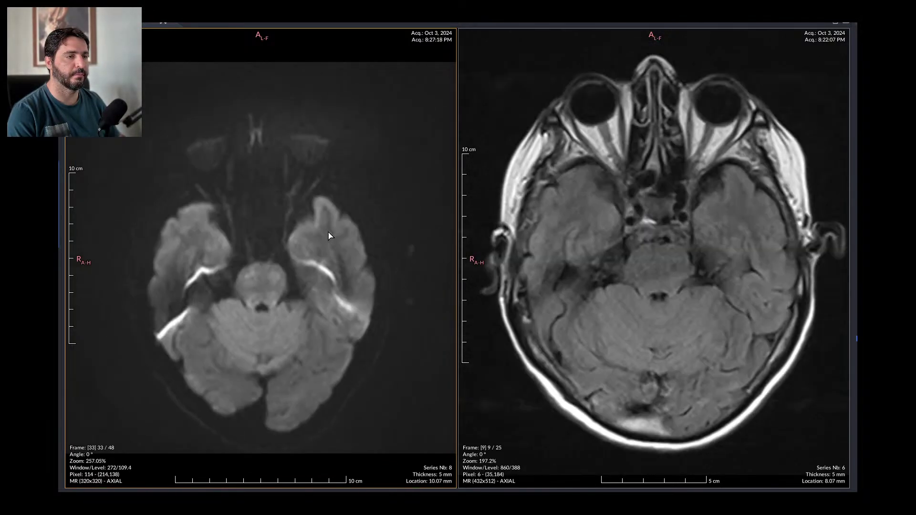
scroll(331, 236, "up", 11)
scroll(327, 235, "down", 9)
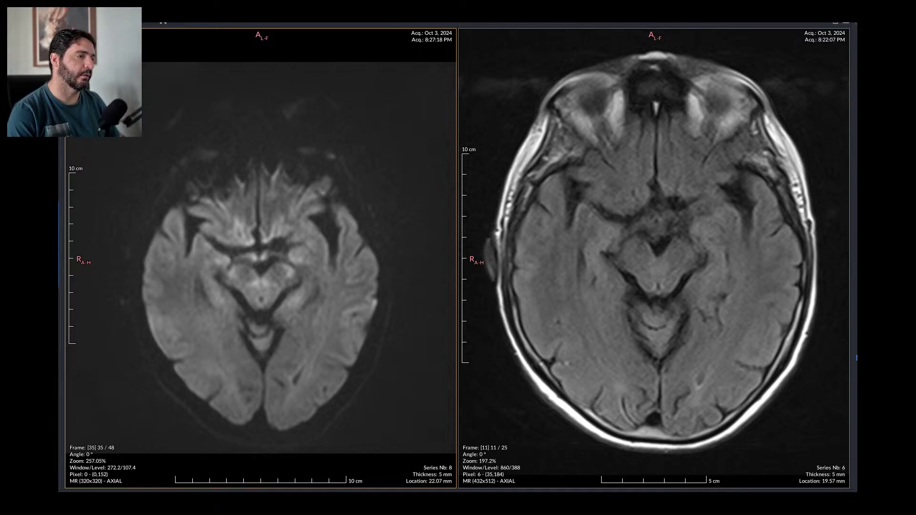
Step: Load axial series 10 in place of series 8 and review its slices alongside series 6 from the posterior fossa to the upper hemispheres
left_click_drag(252, 188, 257, 187)
scroll(257, 188, "down", 5)
scroll(260, 200, "up", 5)
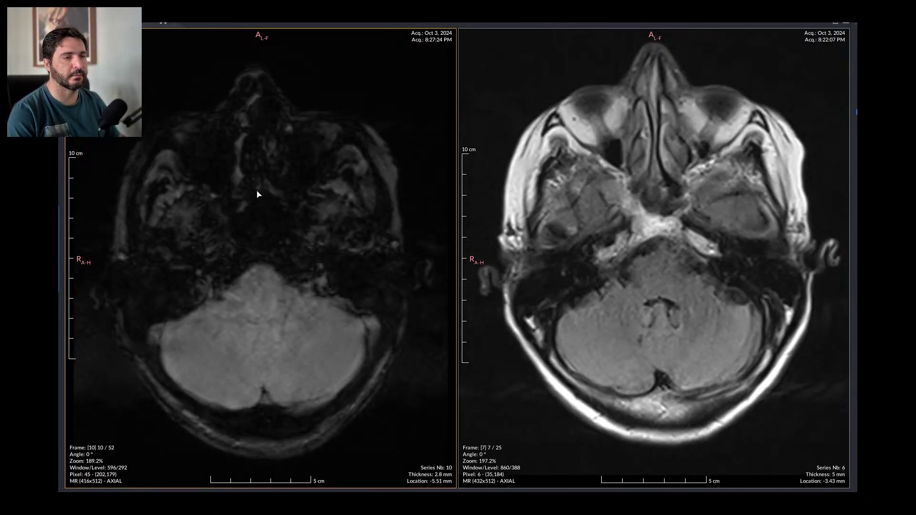
scroll(270, 229, "up", 13)
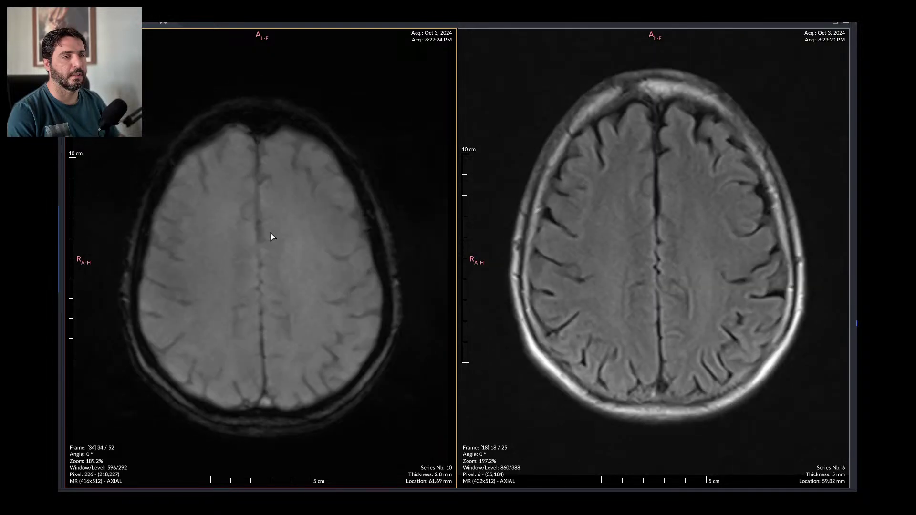
scroll(274, 239, "down", 9)
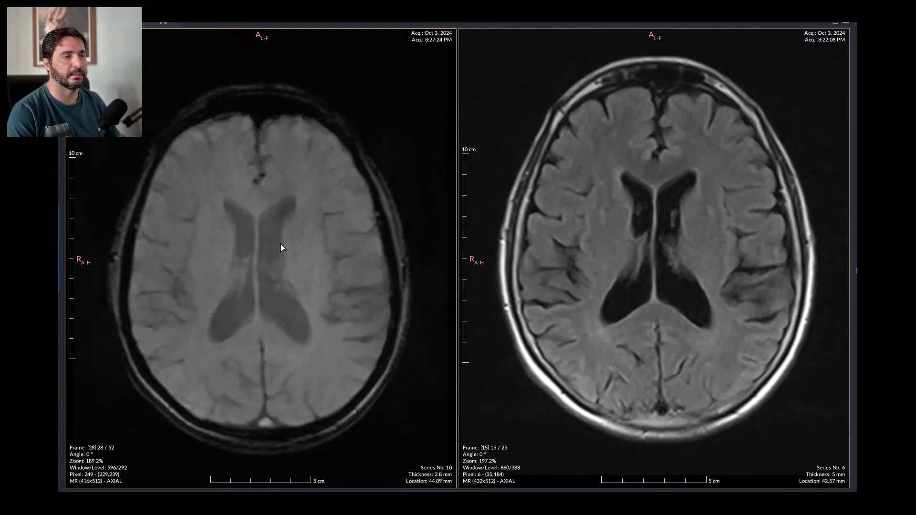
Step: Examine series 10 against series 6 from the basal ganglia down to the upper neck and back up above the ventricles
scroll(318, 284, "down", 8)
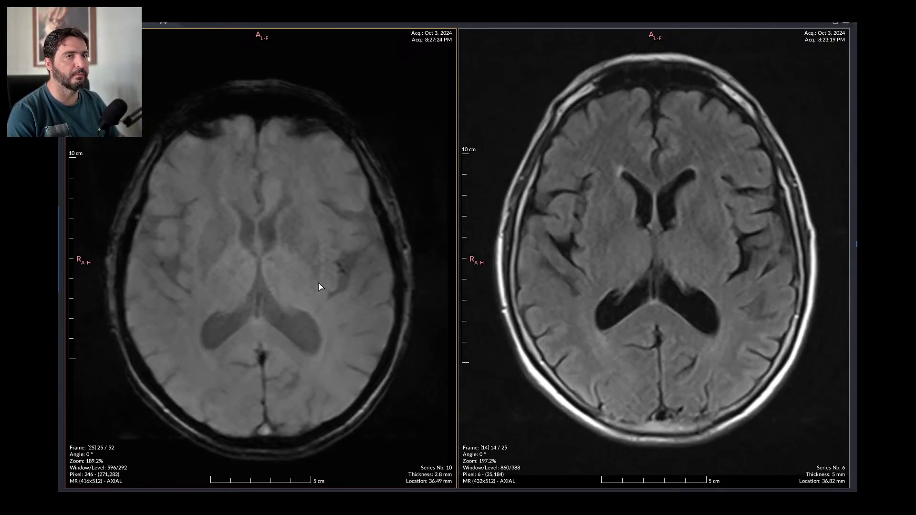
scroll(318, 287, "down", 4)
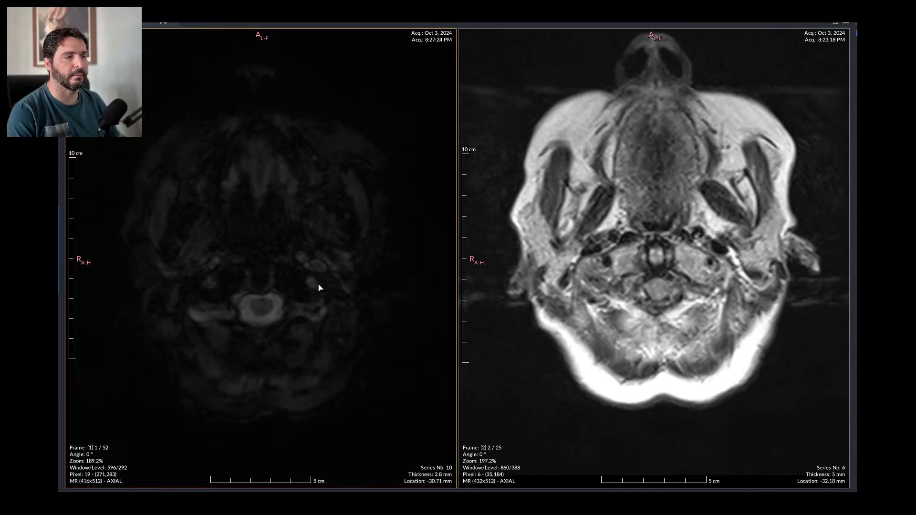
scroll(334, 291, "up", 7)
scroll(374, 296, "up", 12)
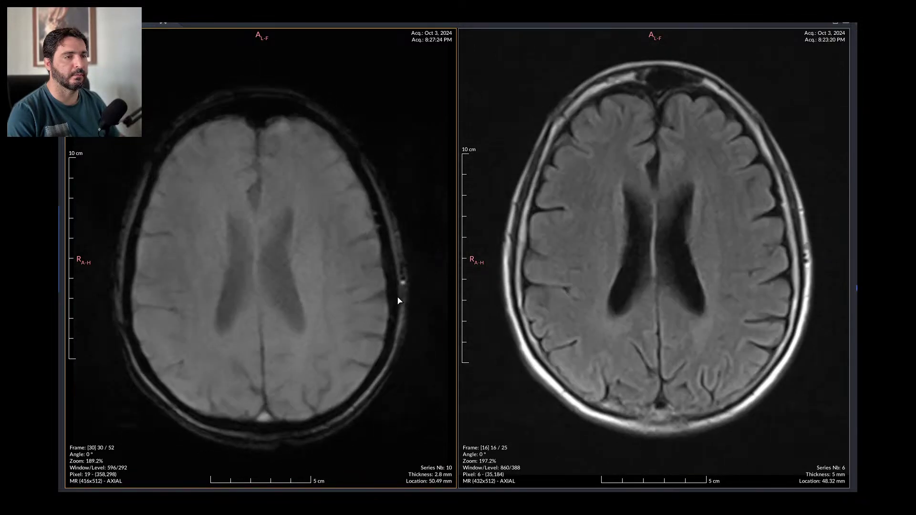
scroll(391, 300, "down", 10)
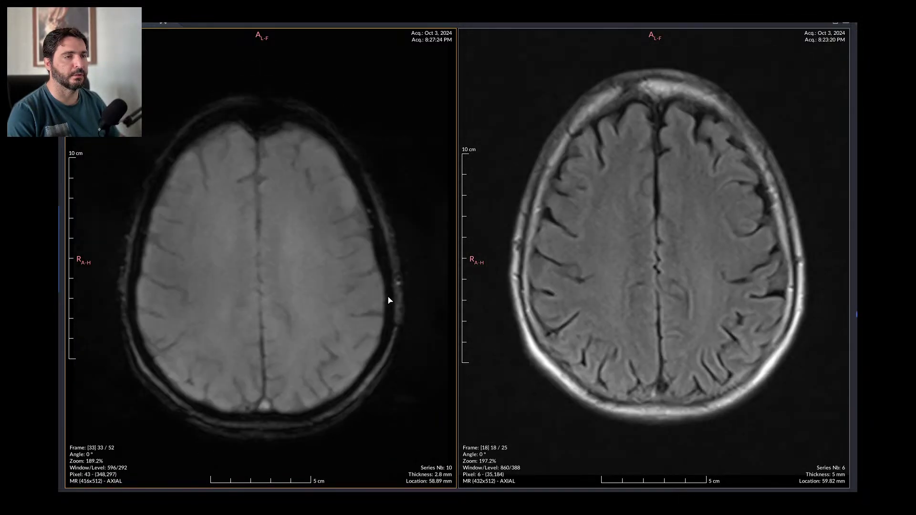
Step: Review axial series 10 alongside series 6 from the upper hemispheres down through the midbrain to the skull base and posterior fossa
scroll(388, 299, "down", 20)
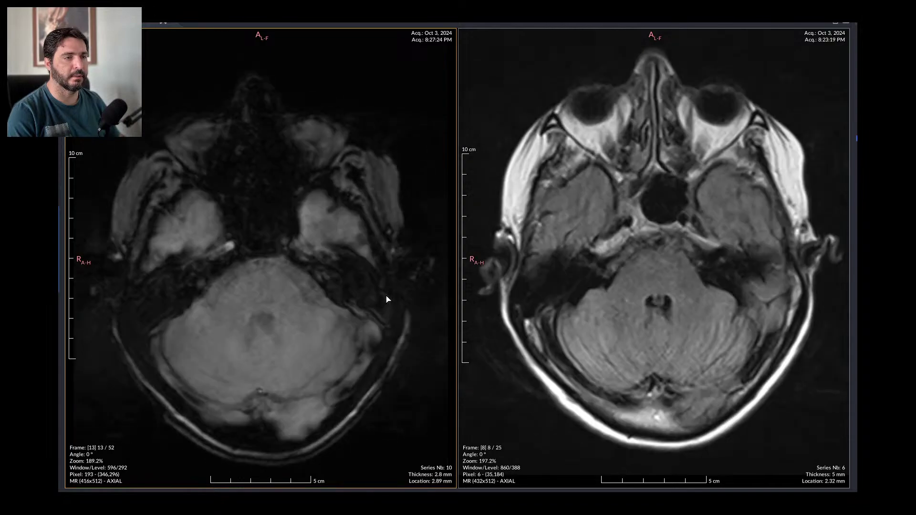
scroll(386, 299, "up", 20)
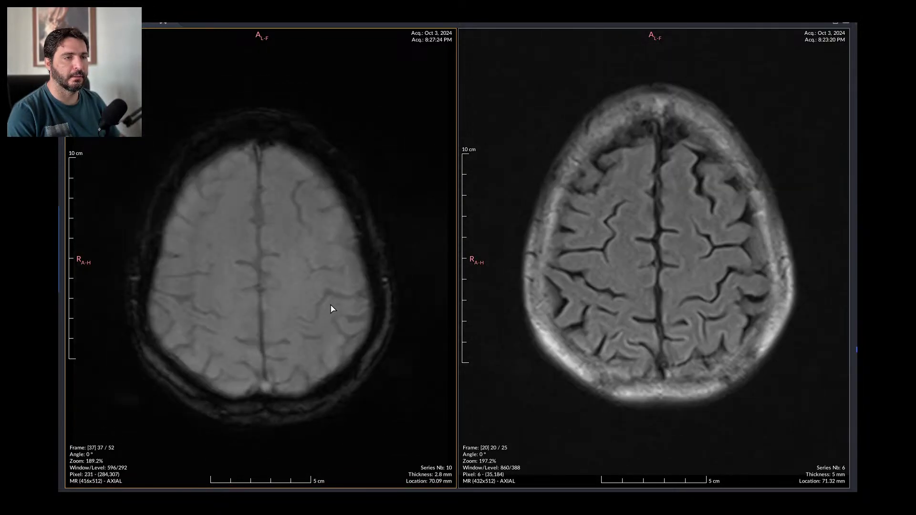
scroll(332, 309, "up", 5)
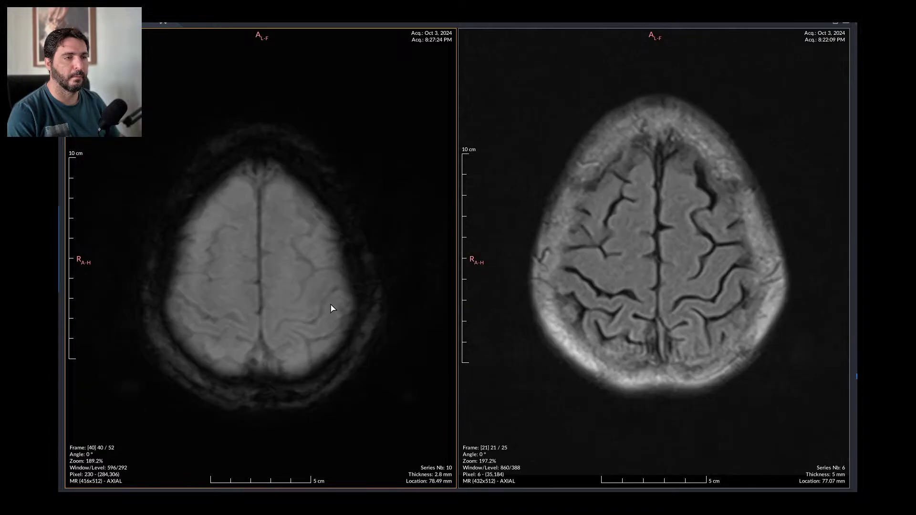
scroll(332, 308, "down", 20)
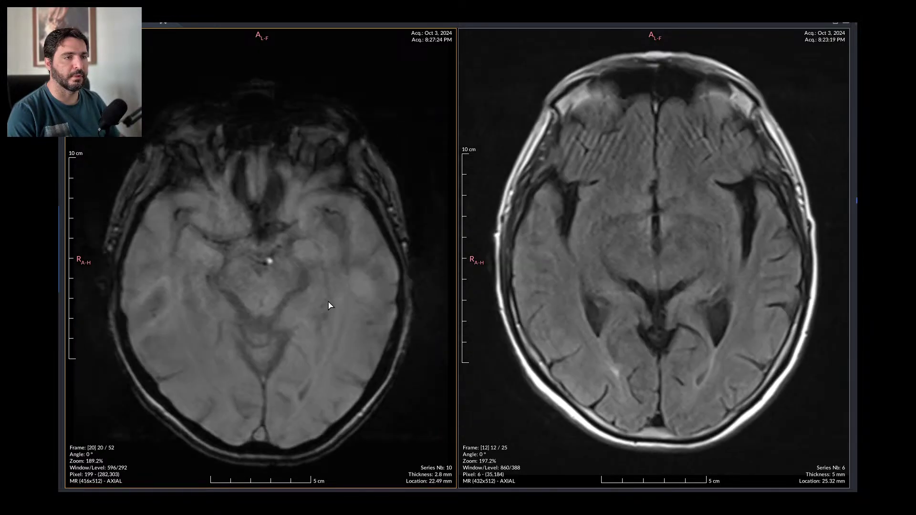
scroll(329, 305, "down", 12)
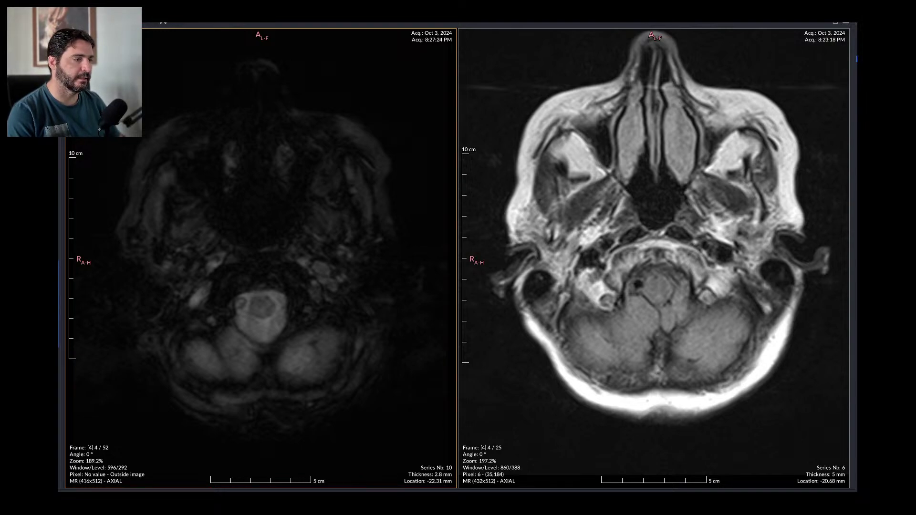
scroll(182, 308, "down", 6)
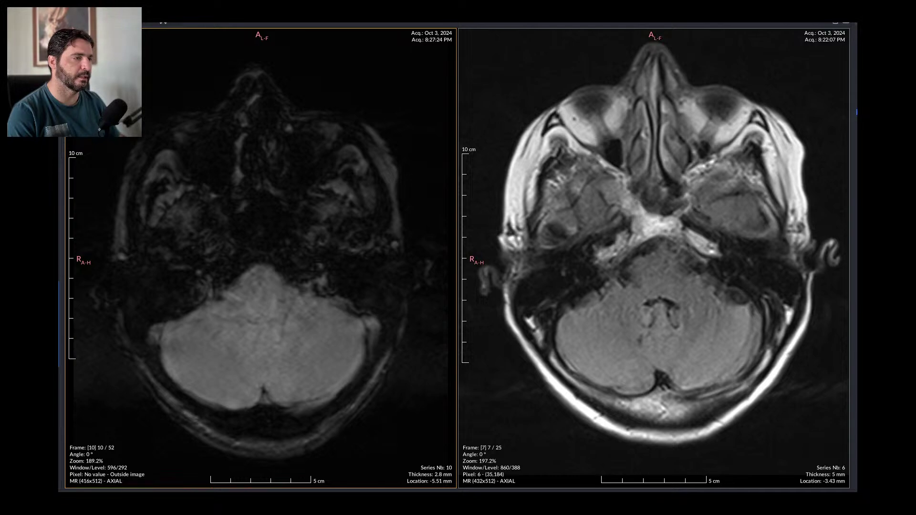
Step: Load coronal series 14 in place of series 10 and examine it from the orbits through the ventricles and brainstem to the cerebellum
left_click_drag(62, 293, 205, 257)
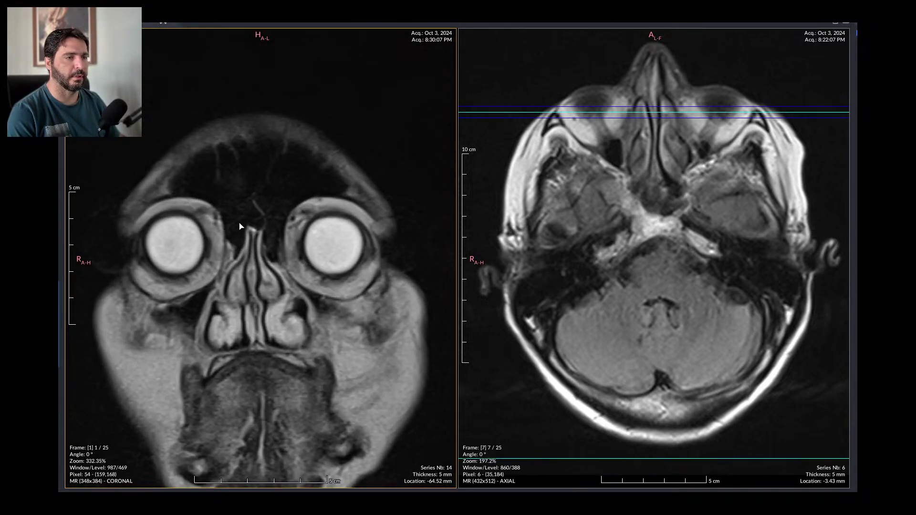
scroll(239, 224, "down", 10)
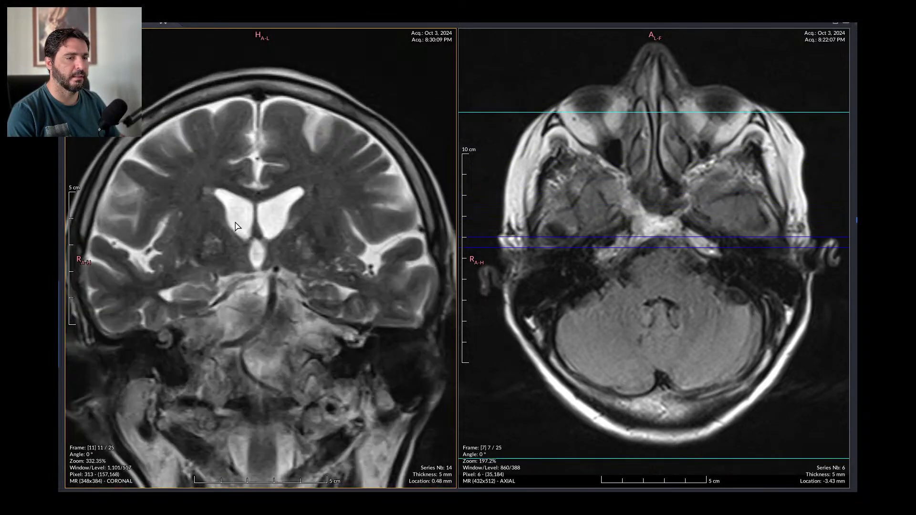
scroll(239, 257, "down", 4)
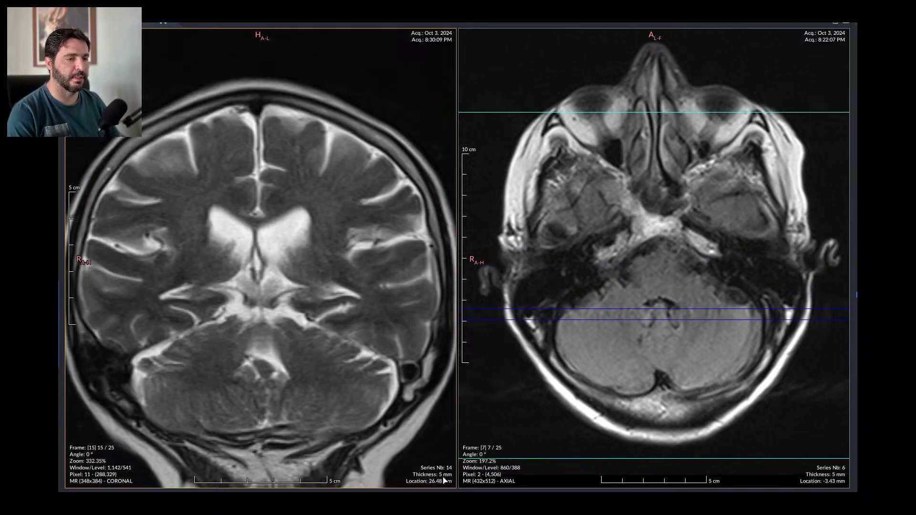
scroll(283, 372, "down", 2)
scroll(283, 372, "up", 4)
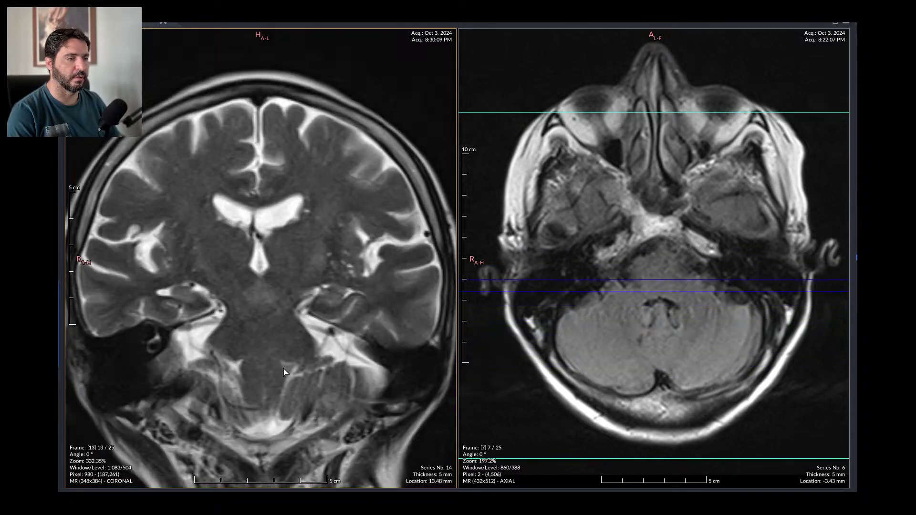
scroll(283, 372, "up", 4)
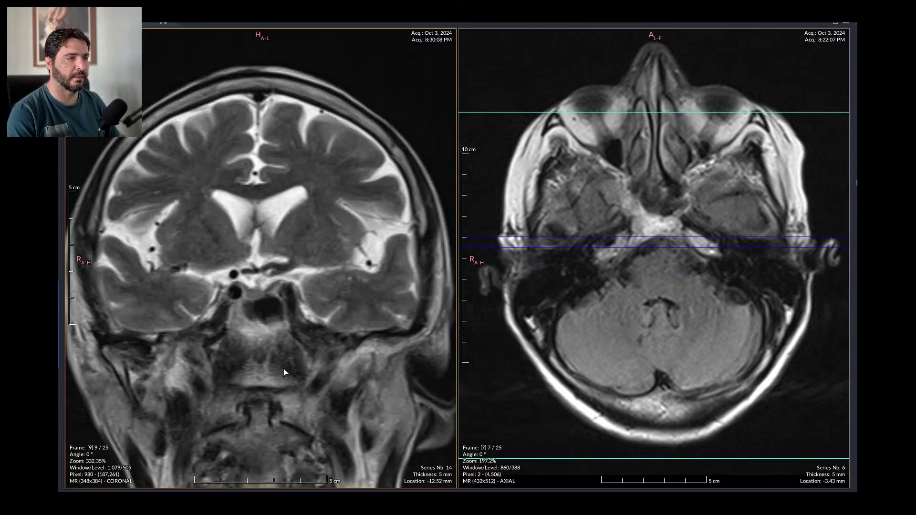
scroll(283, 370, "down", 6)
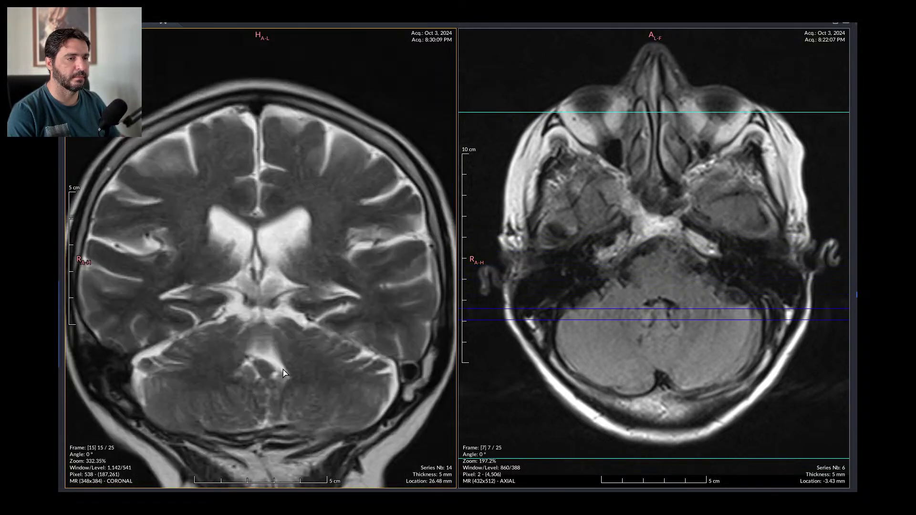
scroll(282, 372, "up", 3)
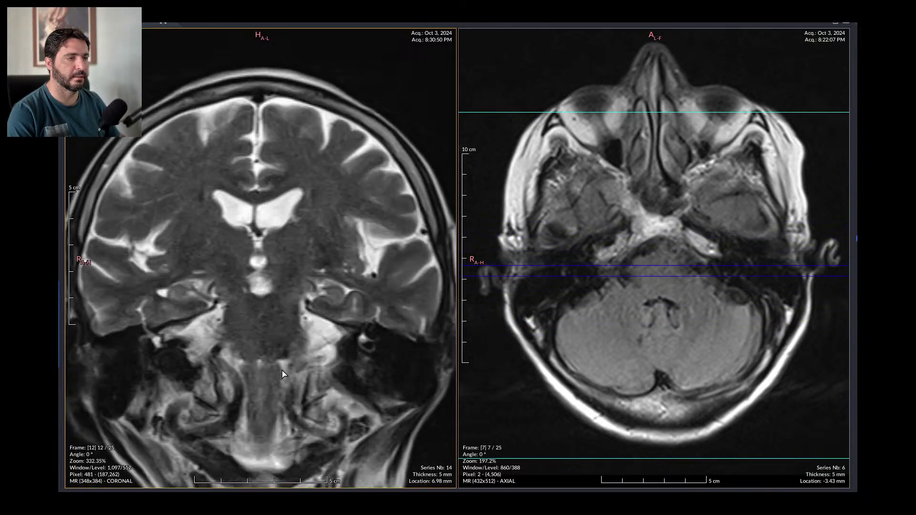
Step: Load axial series 100 in place of the coronal series and compare it with series 6 from the skull base to the vertex
scroll(283, 373, "up", 1)
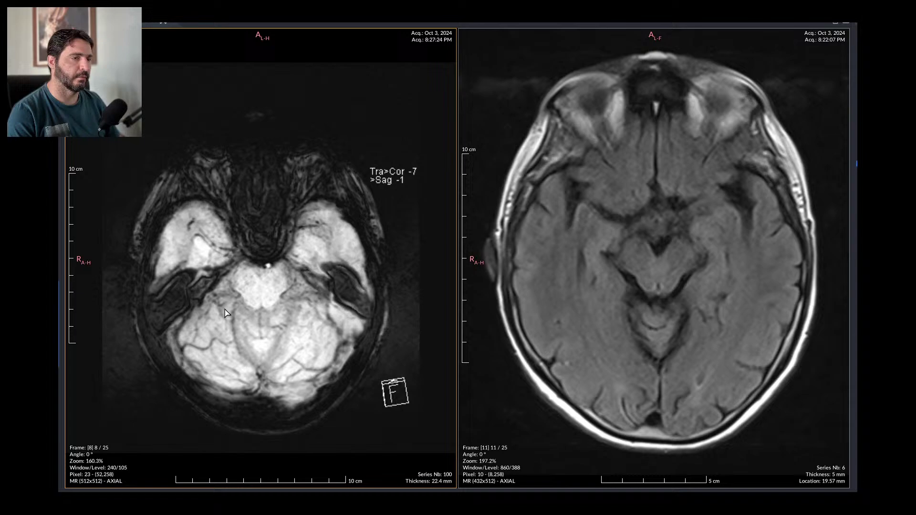
scroll(228, 317, "down", 6)
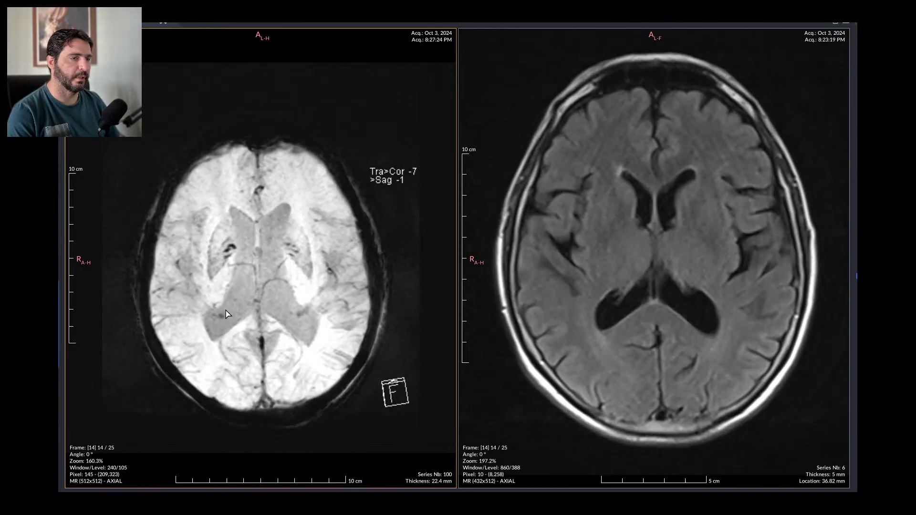
scroll(228, 317, "down", 4)
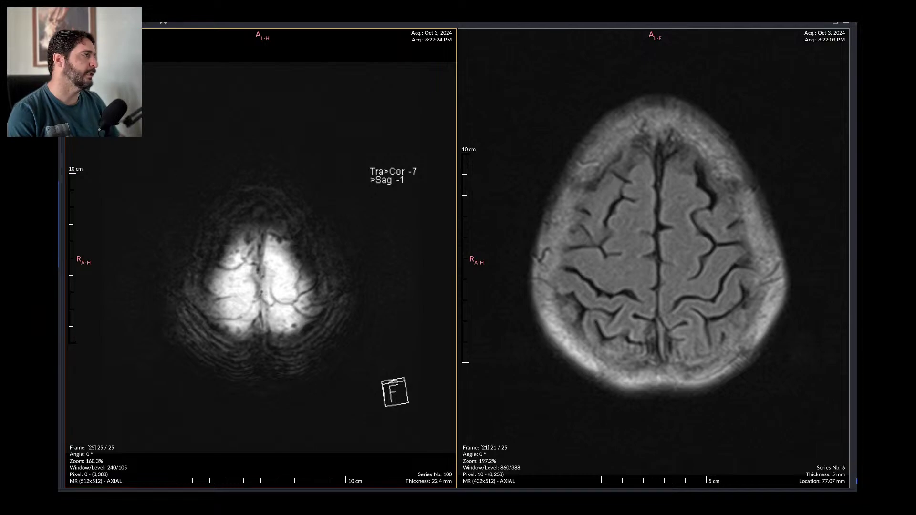
scroll(701, 306, "up", 8)
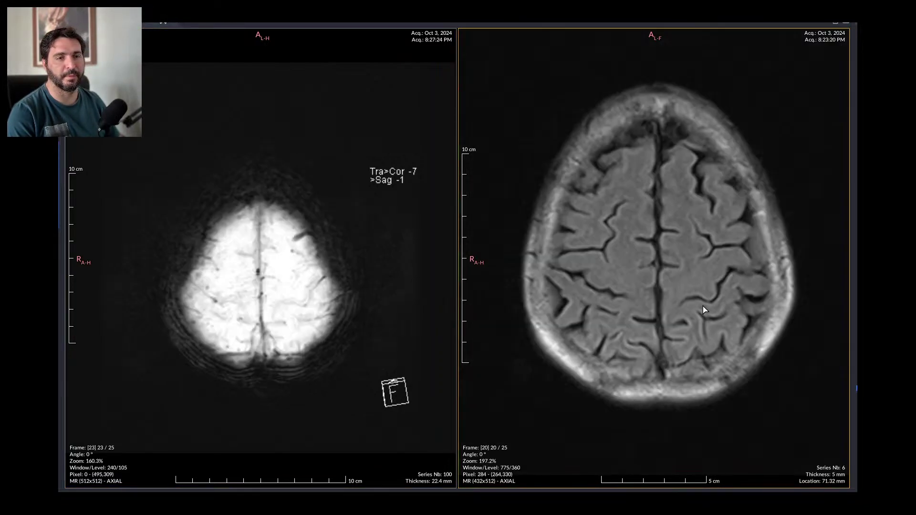
scroll(704, 310, "up", 14)
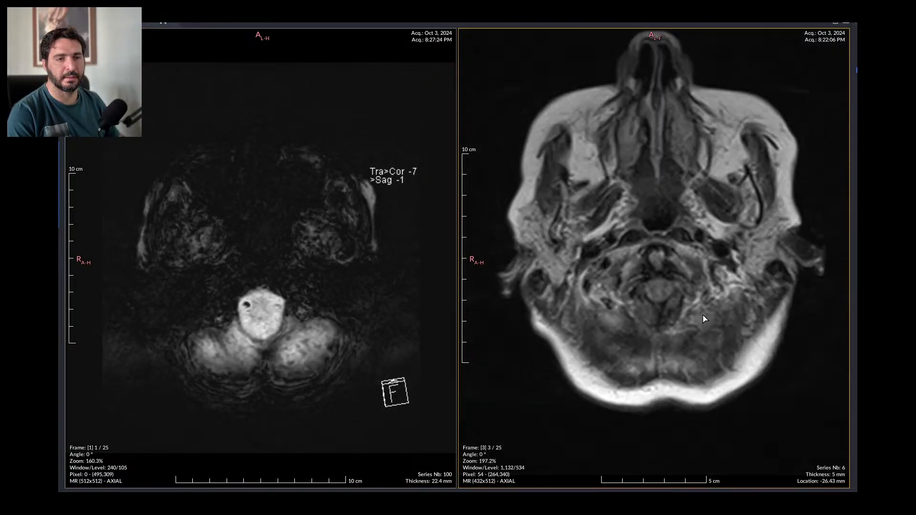
scroll(704, 318, "down", 12)
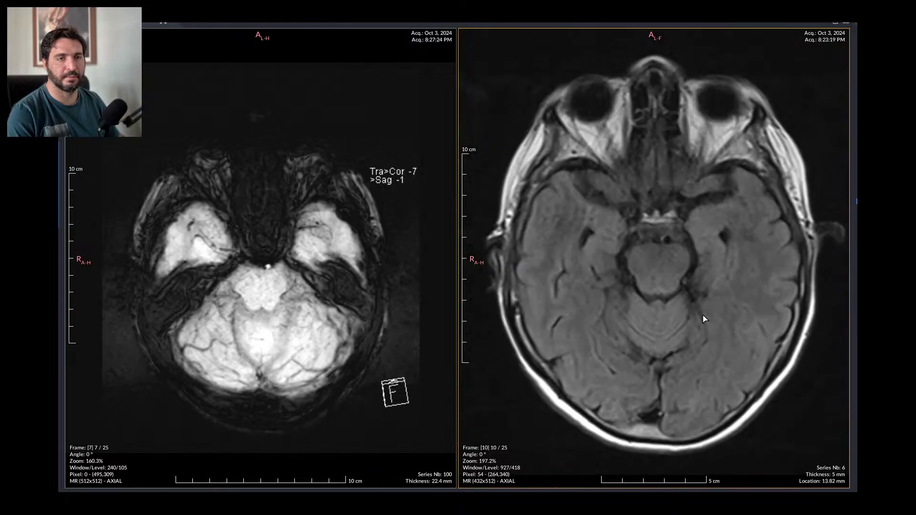
scroll(704, 319, "down", 8)
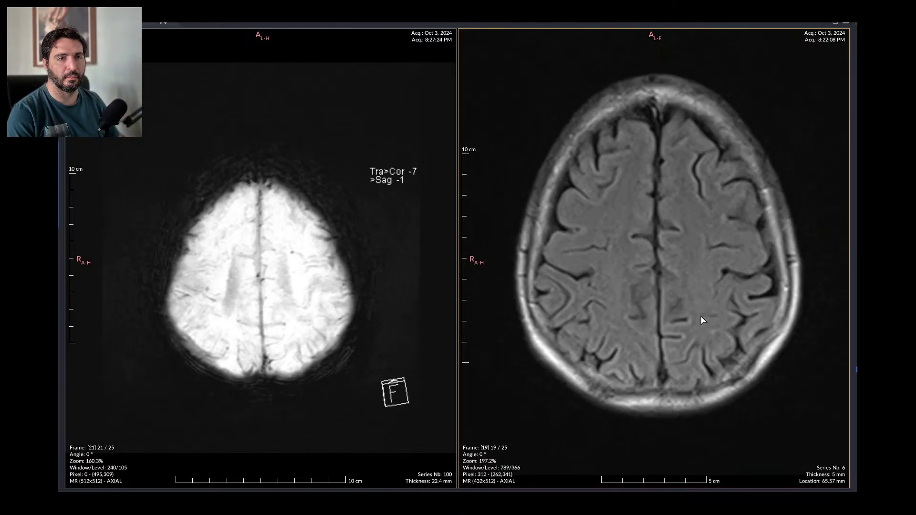
scroll(701, 319, "up", 20)
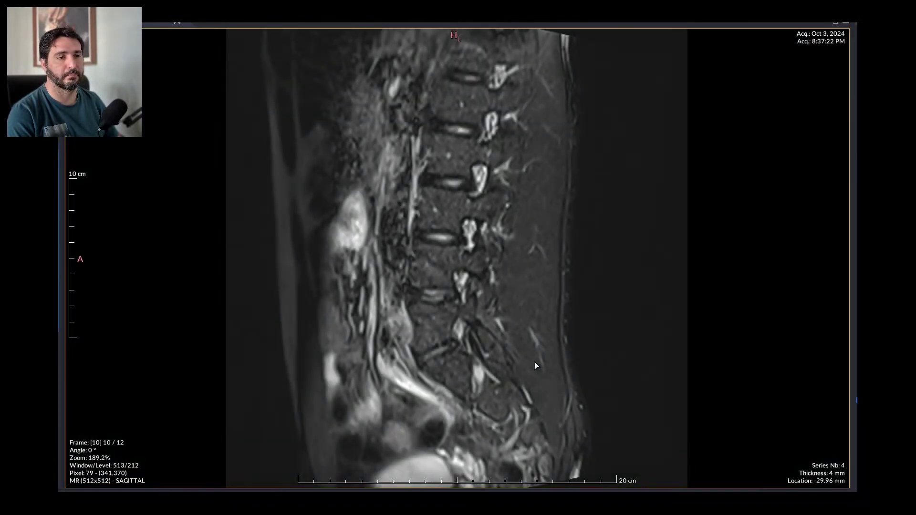
Step: Split the lumbar spine study into two side-by-side views and load sagittal series 2 and series 3 for comparison
left_click(185, 32)
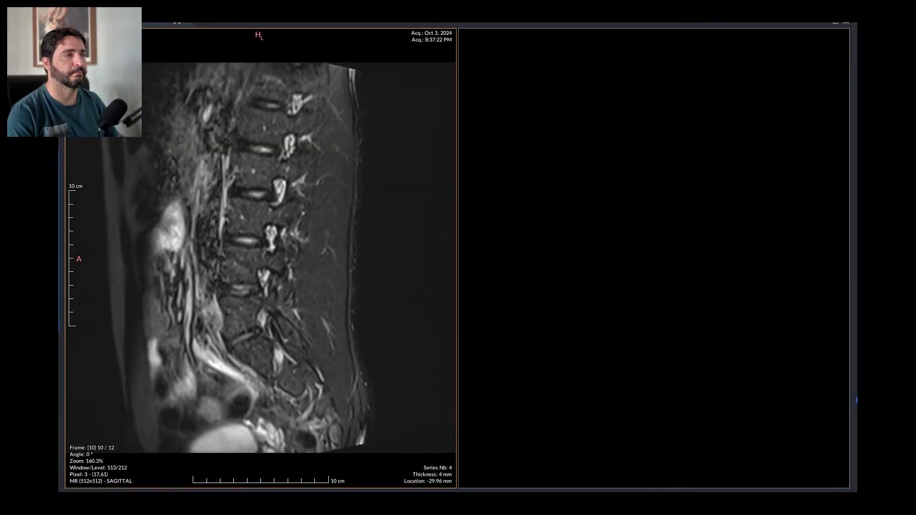
scroll(268, 171, "down", 5)
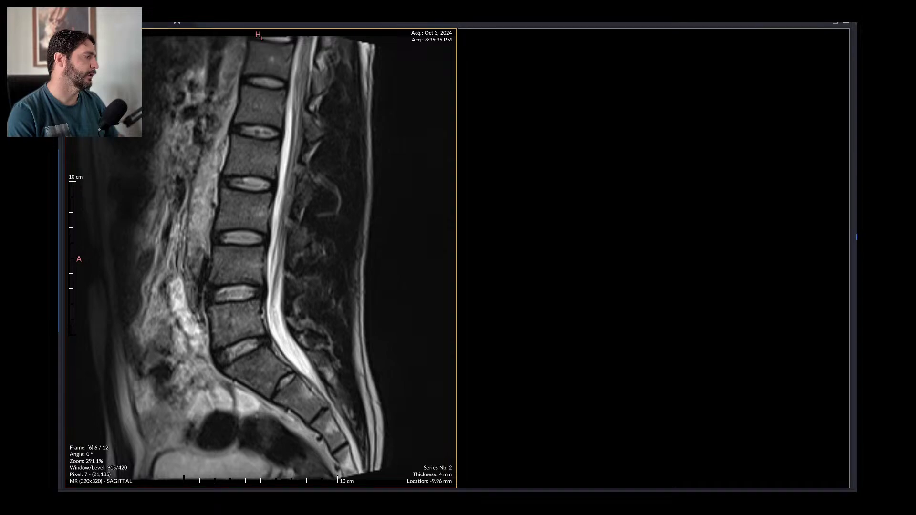
left_click(610, 248)
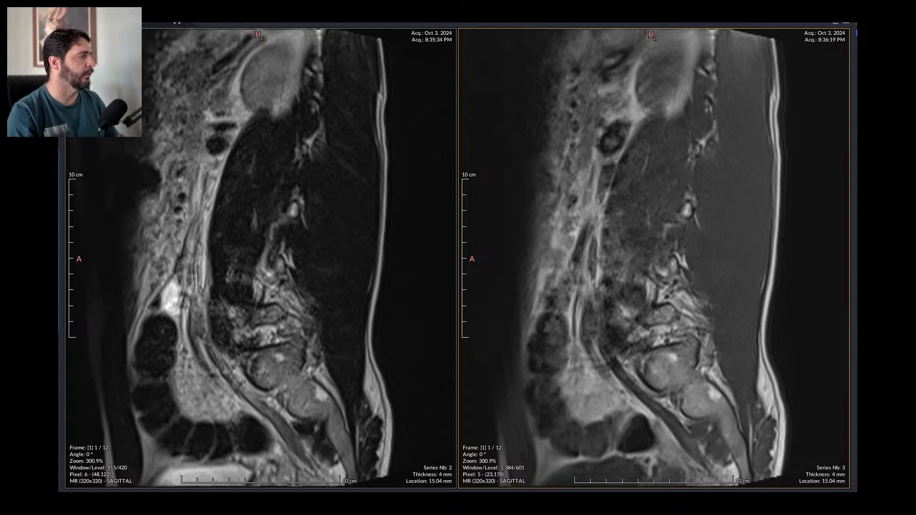
Step: Compare sagittal lumbar series 2 and 3 from the first lateral slice through the spinal canal to the foramina at slice 10
scroll(289, 249, "down", 5)
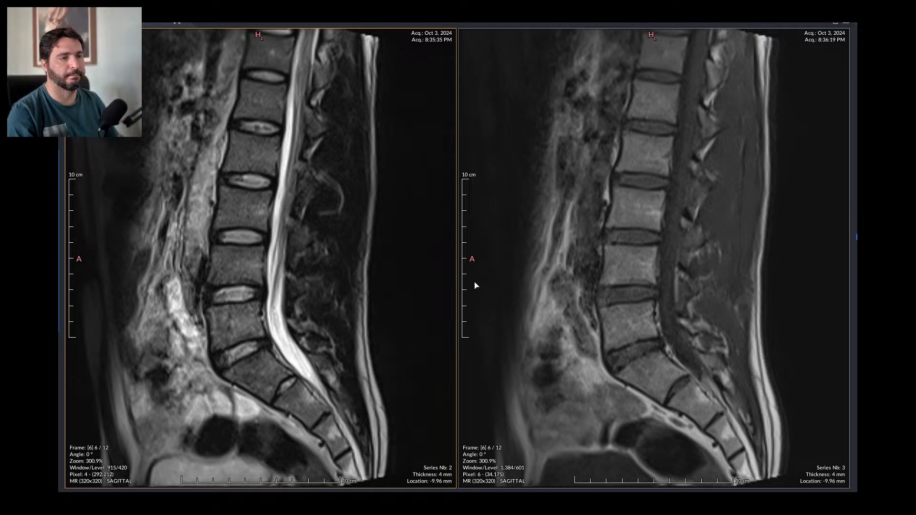
scroll(353, 258, "down", 5)
scroll(353, 259, "up", 3)
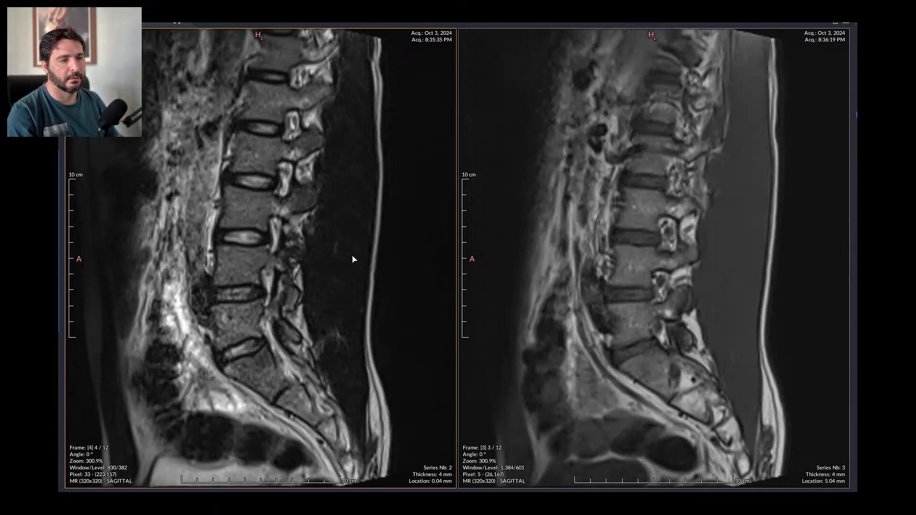
scroll(353, 263, "up", 1)
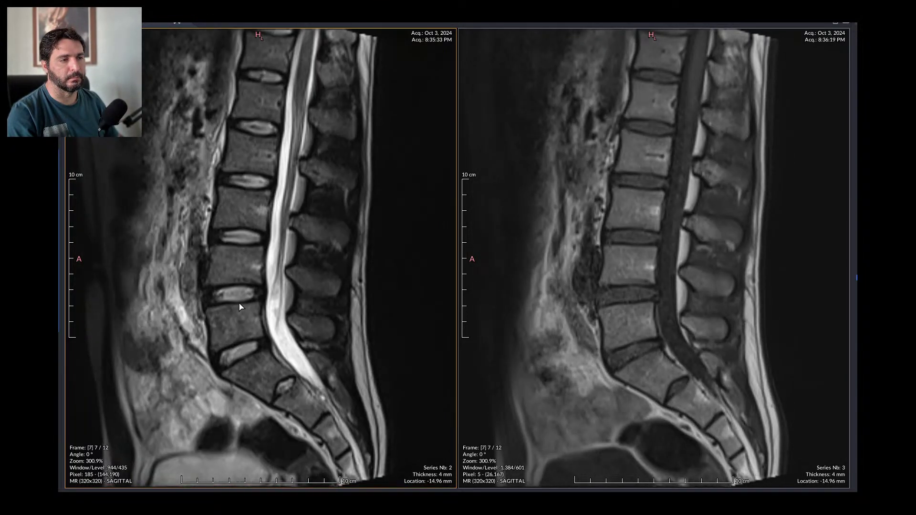
scroll(243, 276, "up", 2)
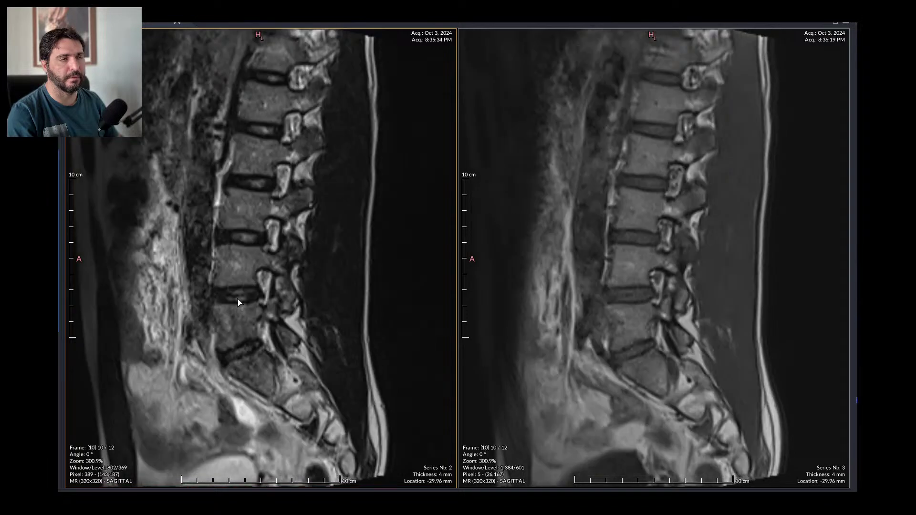
scroll(686, 260, "down", 4)
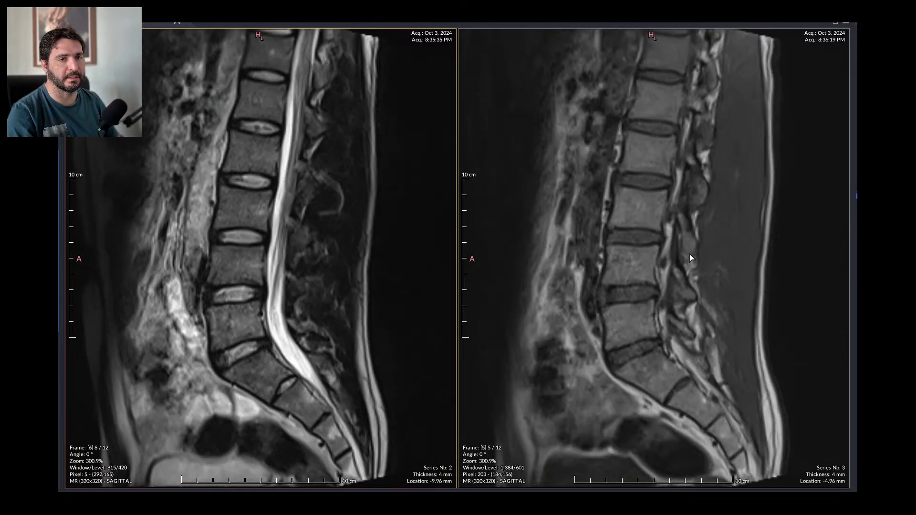
Step: Recheck the discs, spinal canal and neural foramina on series 2 and 3, moving between the midline and slice 10
scroll(691, 262, "up", 2)
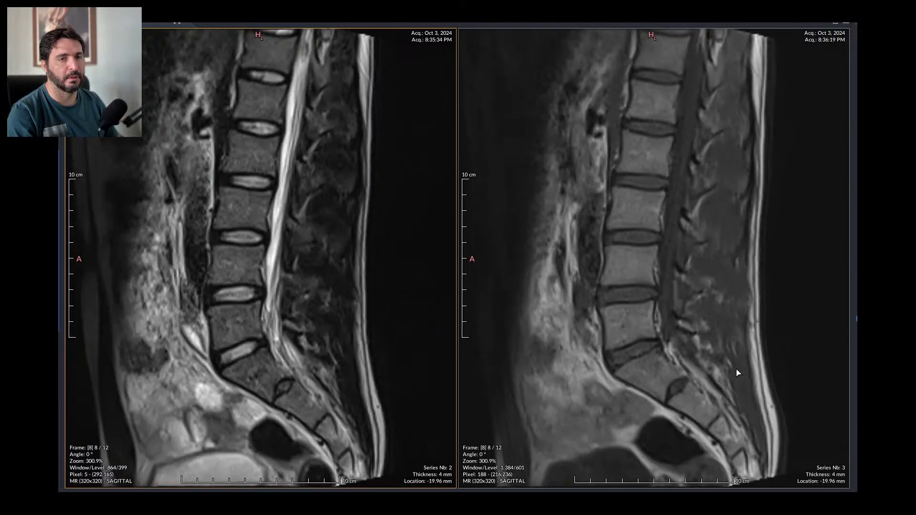
scroll(739, 374, "up", 6)
scroll(327, 294, "down", 3)
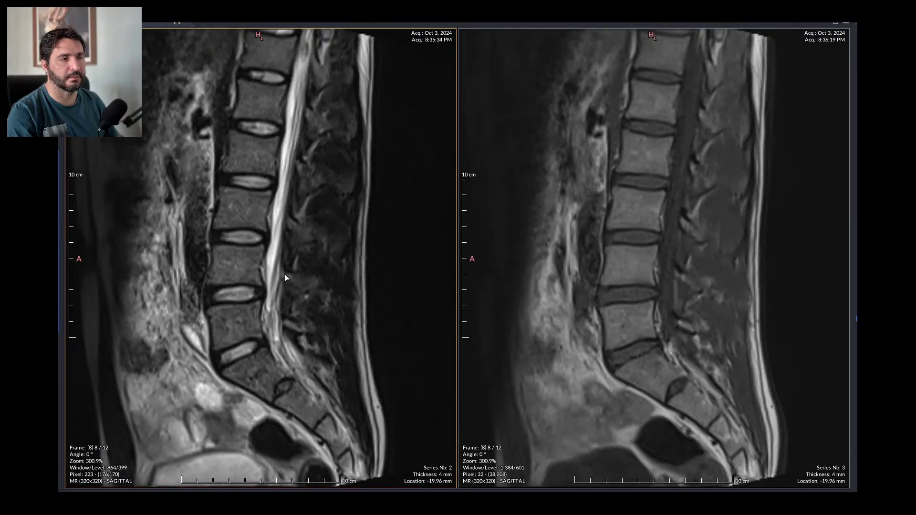
scroll(286, 277, "down", 3)
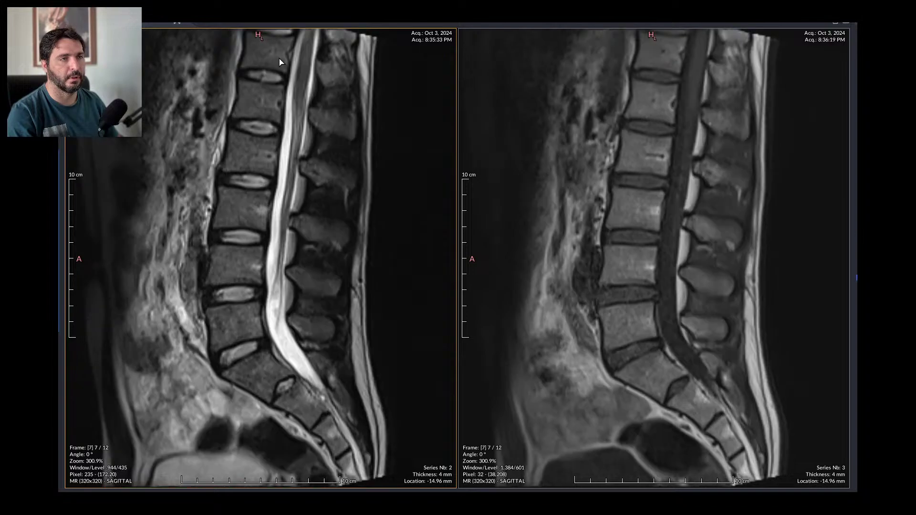
scroll(379, 260, "up", 3)
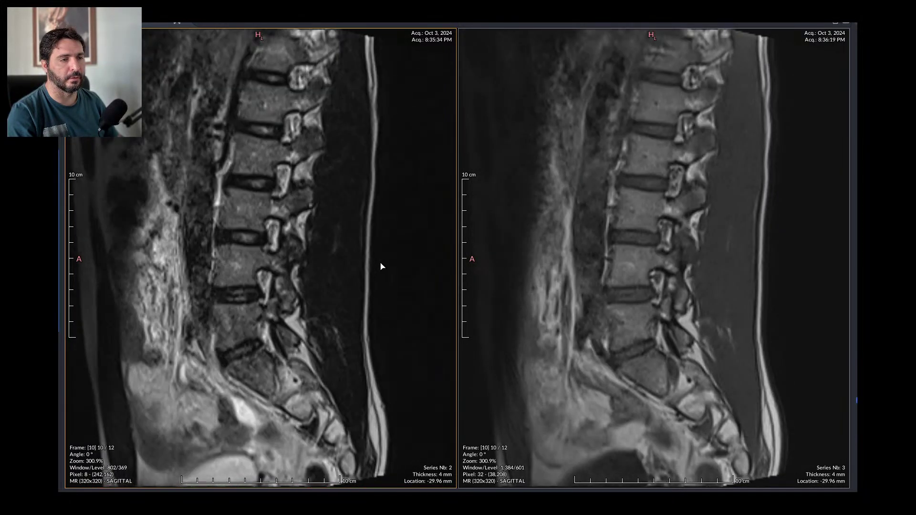
scroll(380, 266, "down", 5)
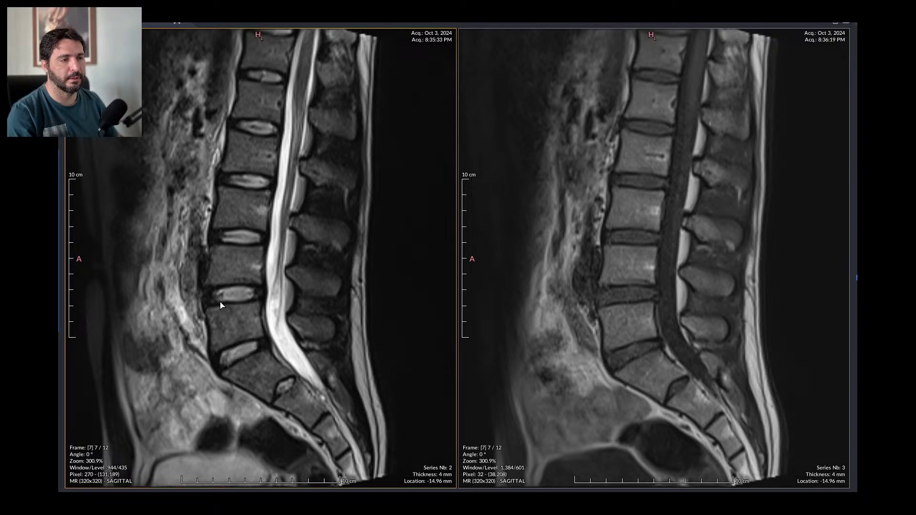
scroll(278, 366, "down", 3)
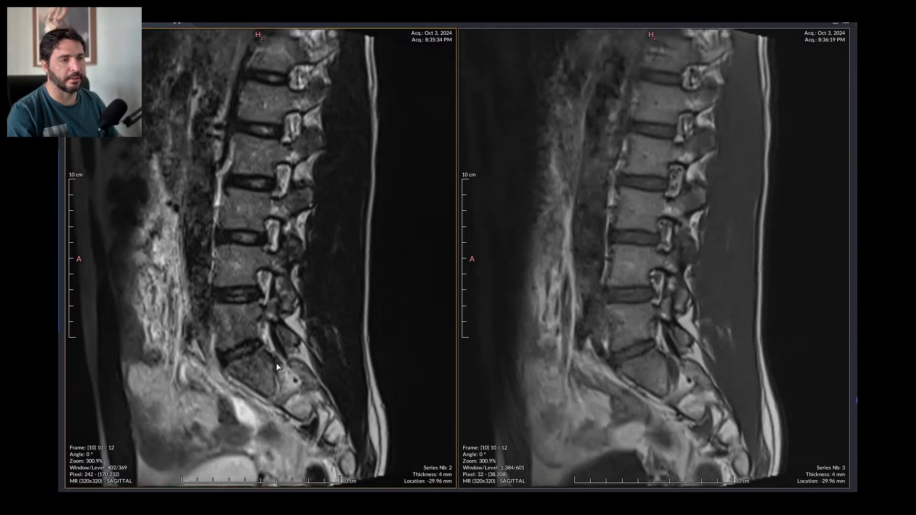
Step: Examine the lumbar discs and spinal canal on sagittal series 2 and 3 by moving between slices 10 and 6
scroll(278, 367, "up", 2)
scroll(278, 366, "up", 1)
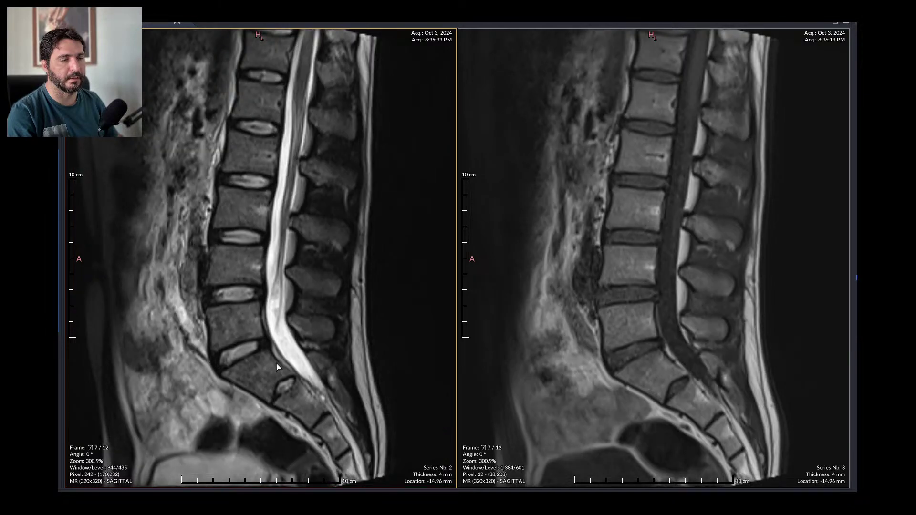
scroll(263, 367, "up", 3)
scroll(262, 367, "down", 3)
scroll(263, 367, "up", 3)
scroll(251, 351, "down", 2)
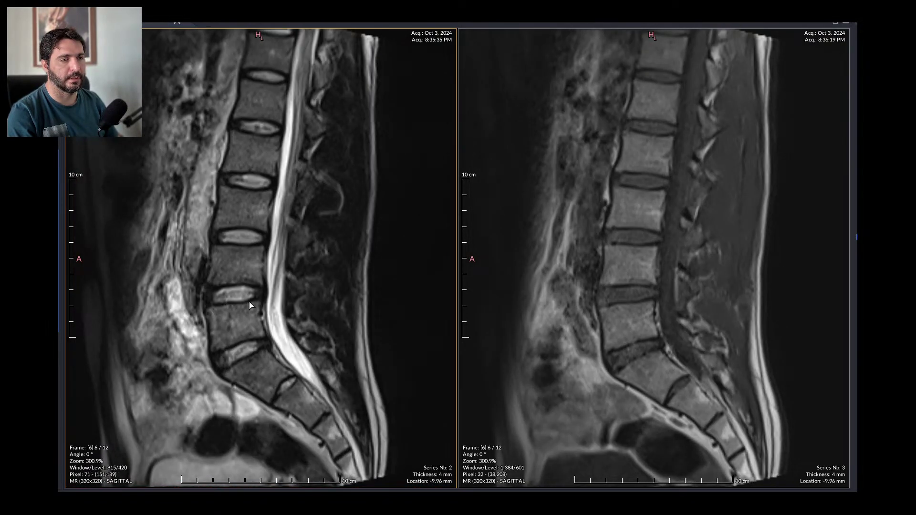
scroll(257, 200, "down", 3)
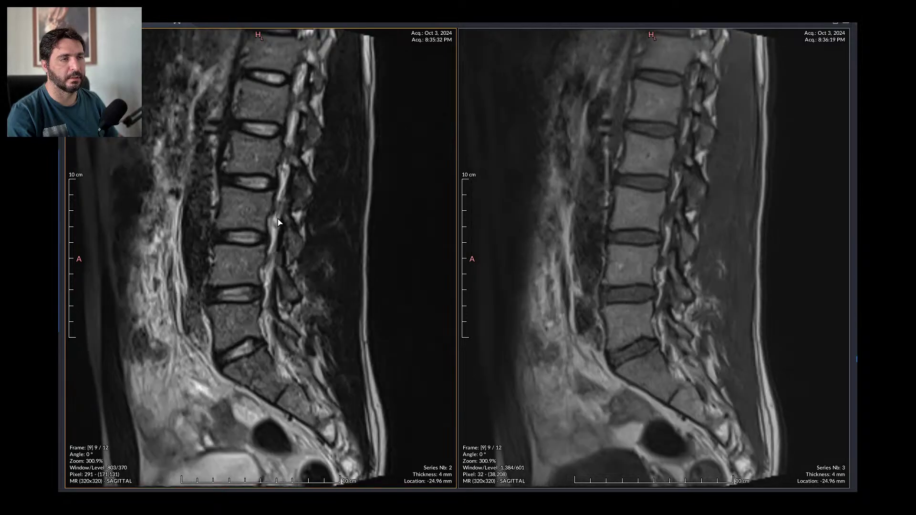
Step: Inspect the neural foramina on both sides in series 2 and 3 between slices 10 and 4, returning to slice 7
scroll(279, 219, "up", 3)
scroll(272, 229, "down", 4)
scroll(267, 233, "up", 3)
scroll(265, 236, "up", 4)
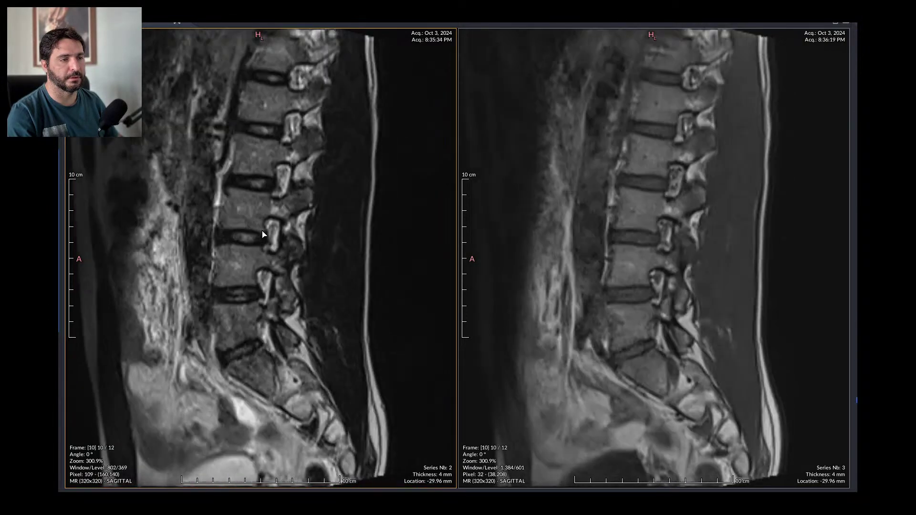
scroll(262, 238, "down", 4)
scroll(260, 242, "up", 3)
scroll(257, 243, "down", 2)
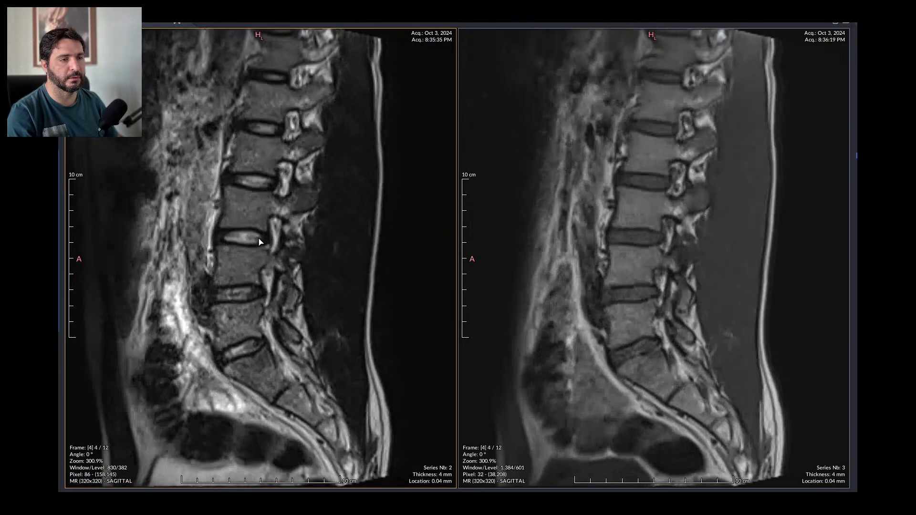
scroll(248, 253, "up", 2)
scroll(190, 277, "down", 4)
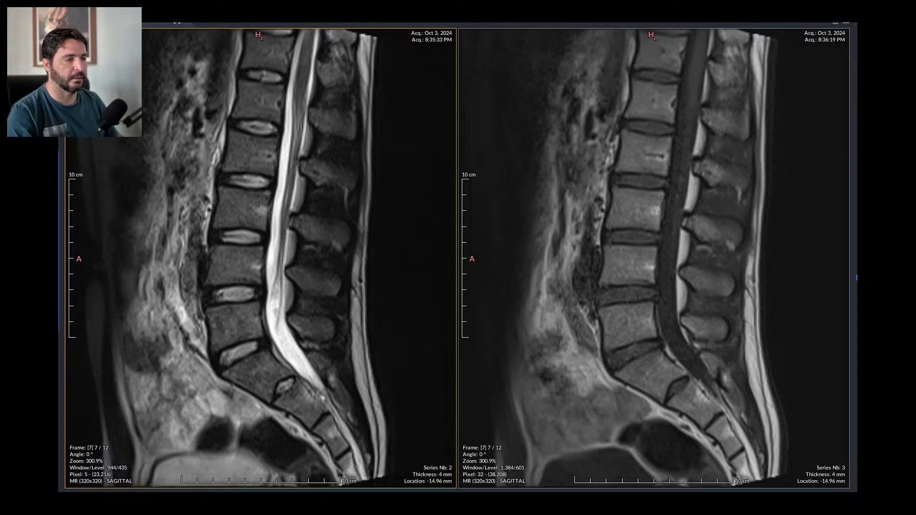
Step: Load axial series 5 in place of sagittal series 3 and enlarge it to 202.15%, centred on the spine
left_click_drag(119, 295, 555, 305)
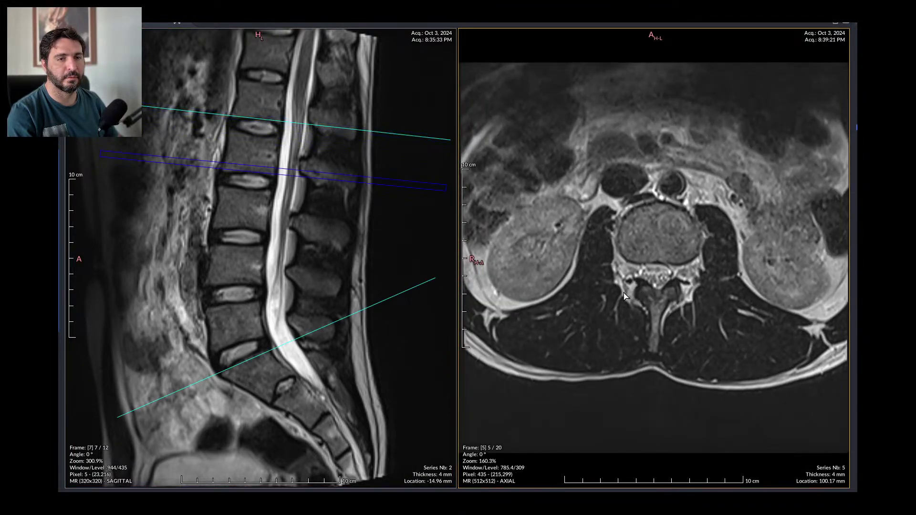
scroll(543, 261, "down", 2)
left_click_drag(543, 261, 604, 340)
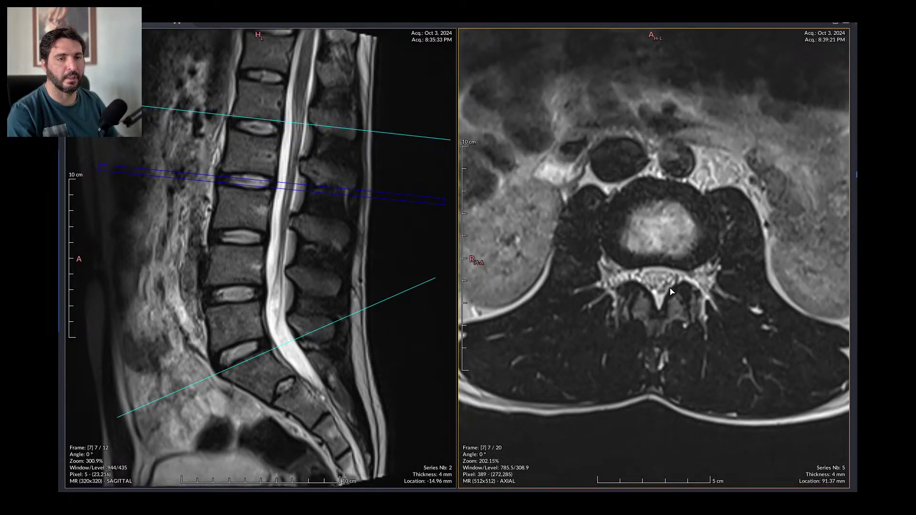
Step: Follow axial series 5 down the lumbar discs to slice 20, rechecking the disc level around slice 15 on the way
scroll(666, 292, "down", 2)
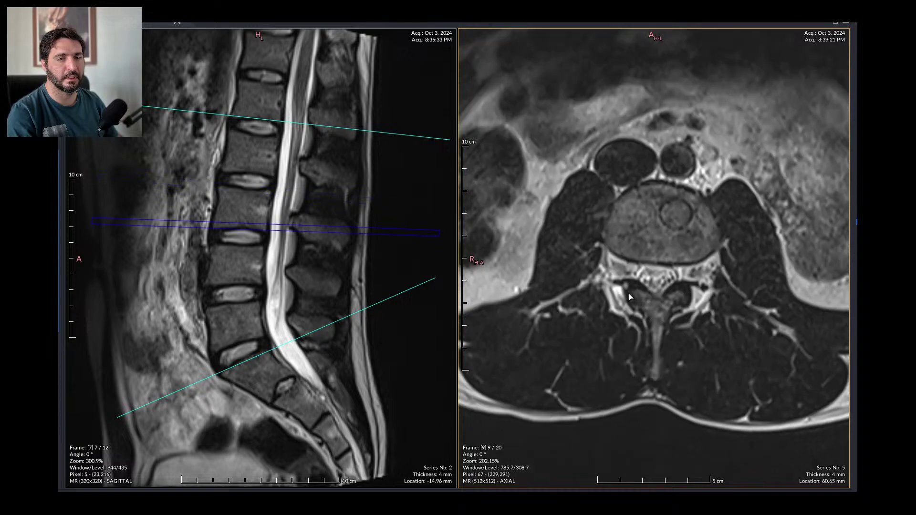
scroll(629, 301, "down", 8)
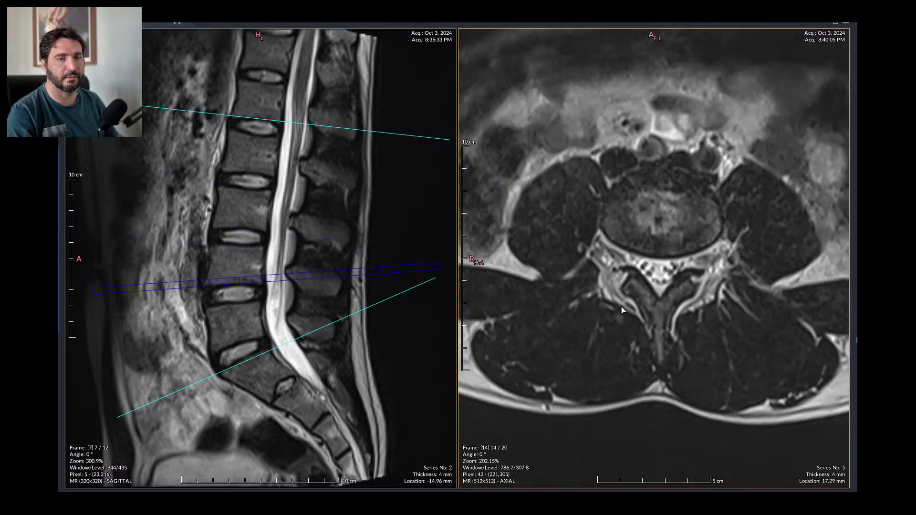
scroll(618, 312, "up", 2)
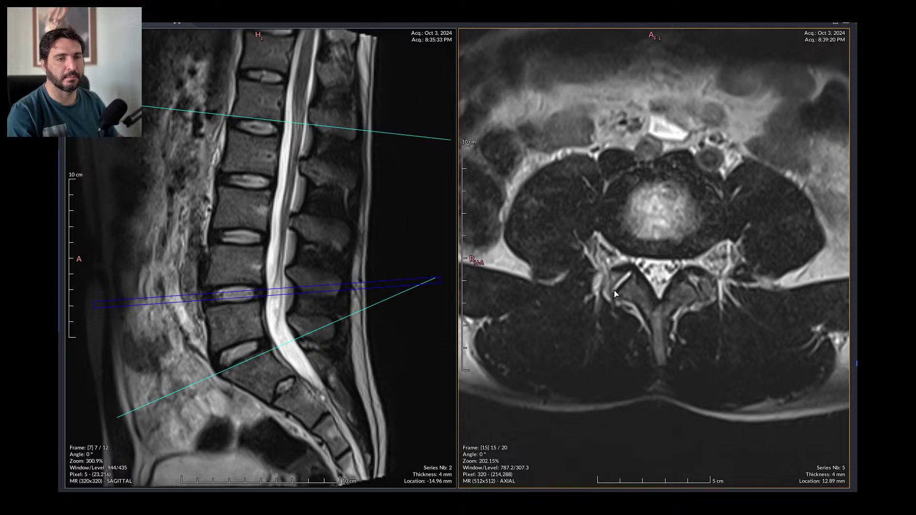
scroll(629, 275, "down", 2)
scroll(639, 286, "up", 2)
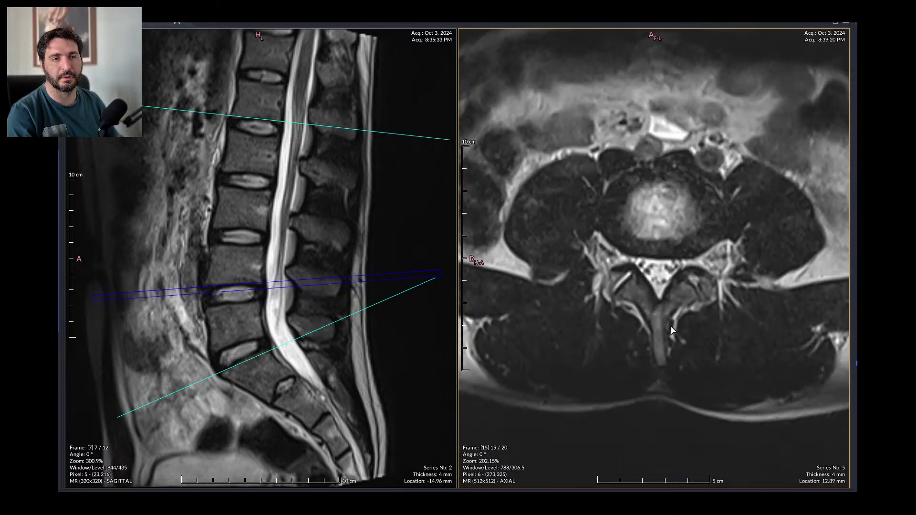
scroll(667, 324, "down", 2)
scroll(671, 330, "down", 3)
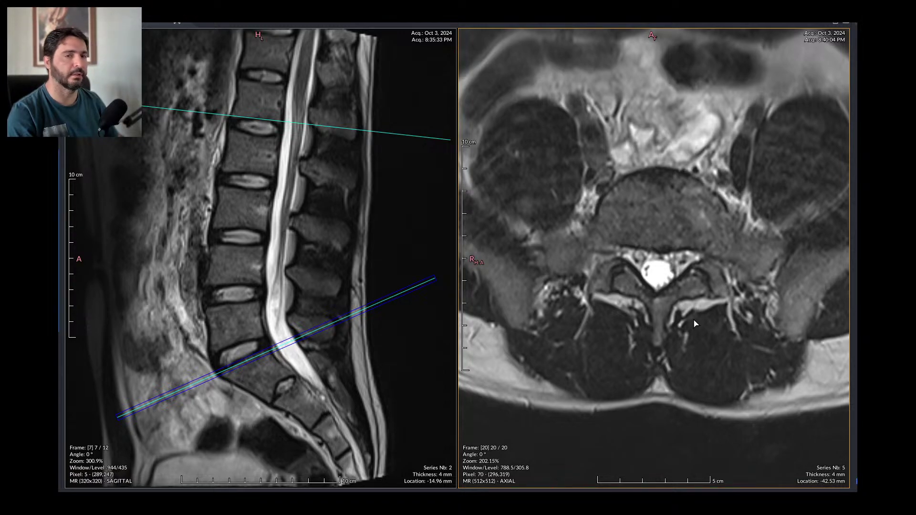
Step: Review the lowest axial slices of series 5, return to slice 1, and go through the whole series down to slice 20
scroll(698, 333, "up", 2)
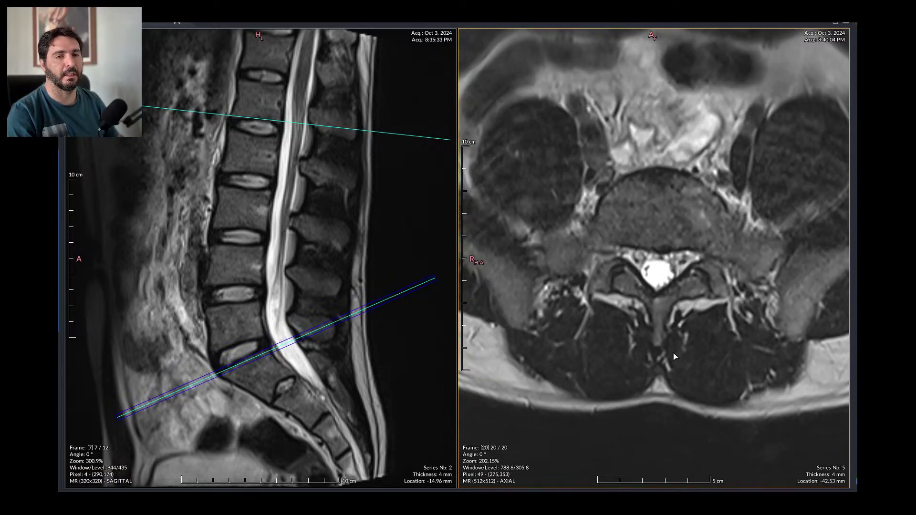
scroll(663, 363, "up", 2)
scroll(663, 362, "down", 4)
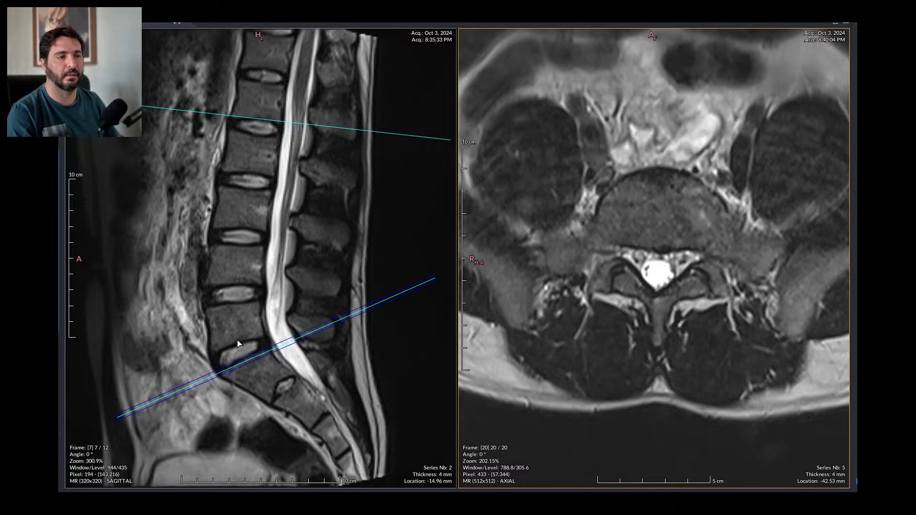
scroll(577, 345, "up", 19)
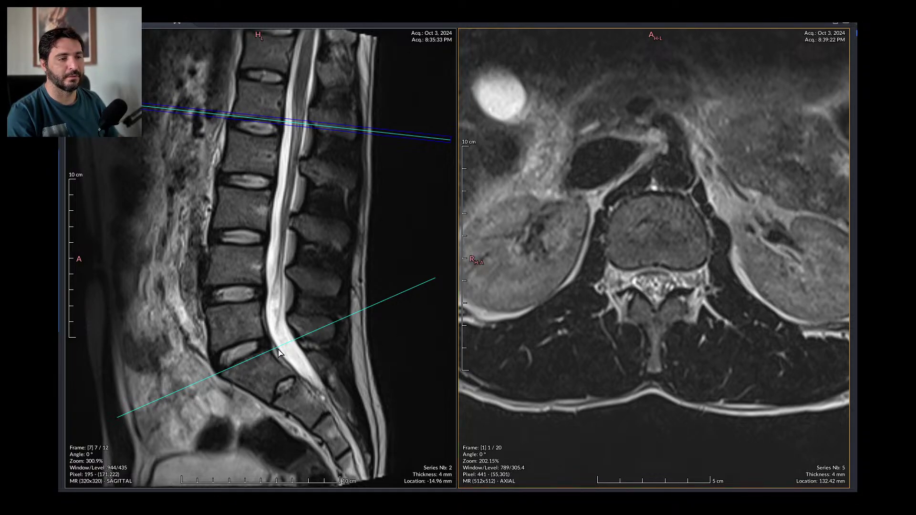
scroll(600, 282, "down", 3)
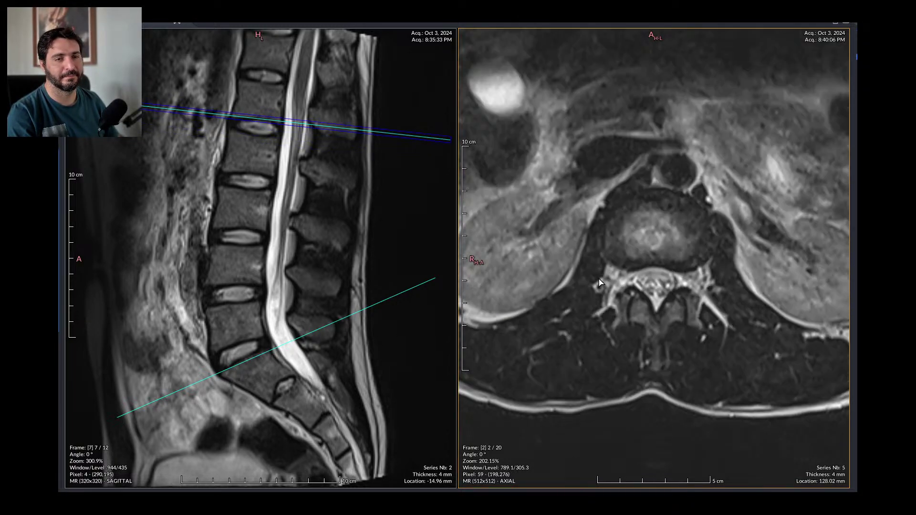
scroll(599, 283, "up", 3)
scroll(600, 282, "down", 9)
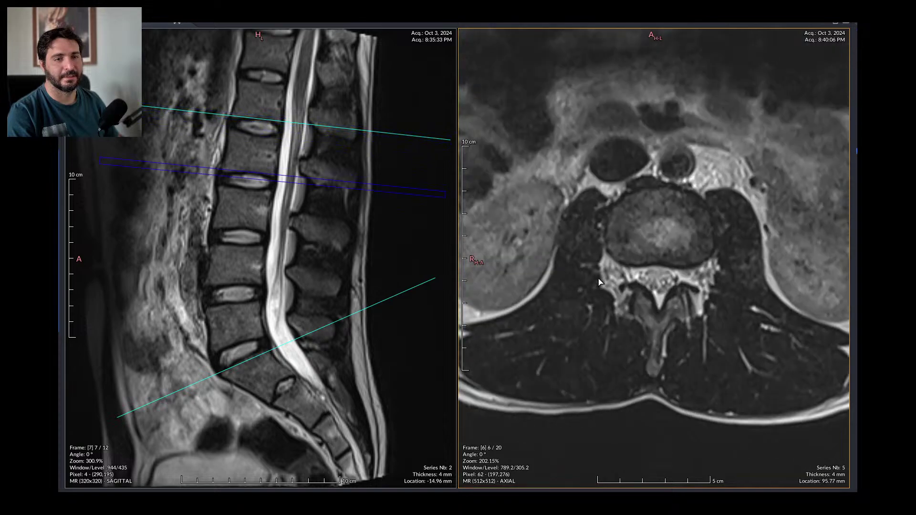
scroll(599, 282, "down", 10)
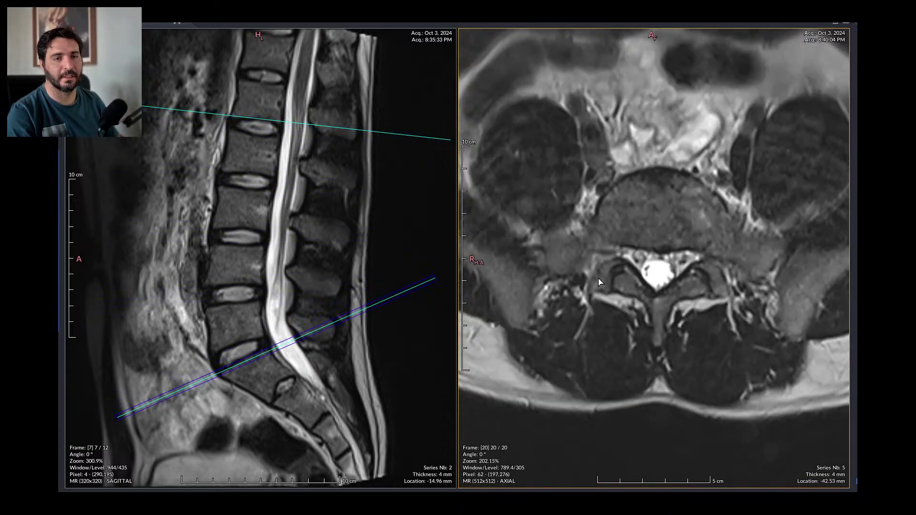
Step: Go through sagittal series 2 from side to side, matching its slice positions on axial slice 20, and return to slice 7
left_click(342, 301)
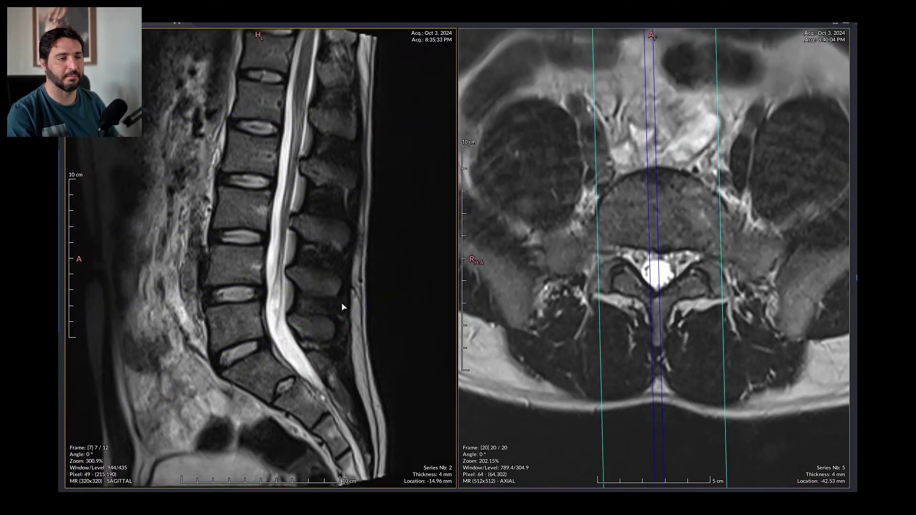
scroll(341, 304, "down", 3)
scroll(341, 306, "up", 6)
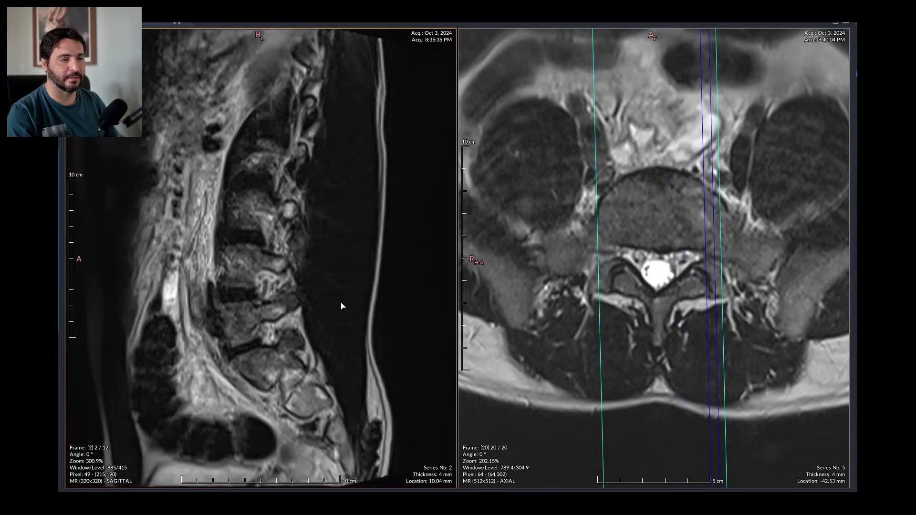
scroll(341, 306, "down", 8)
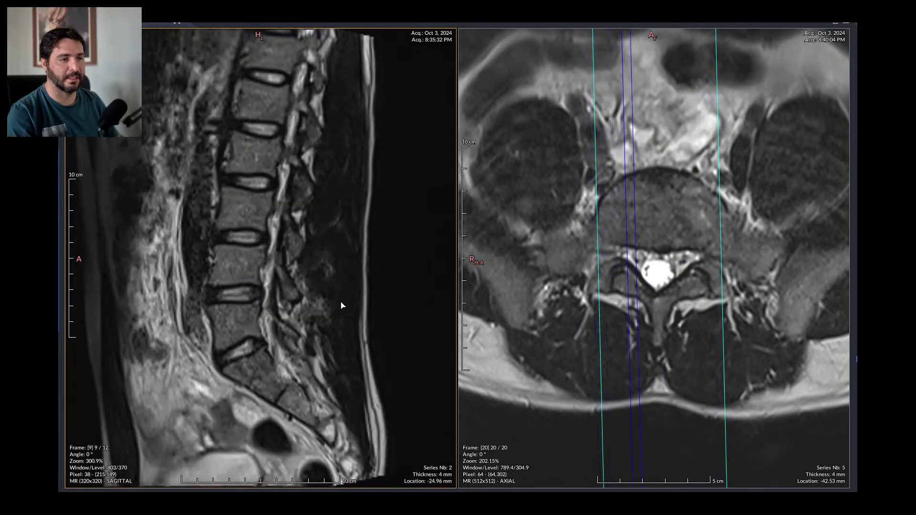
scroll(341, 306, "up", 3)
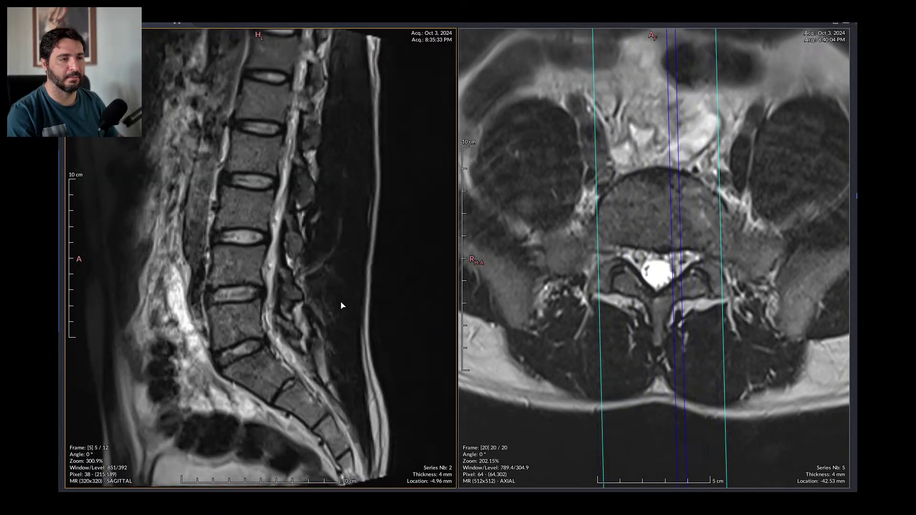
scroll(342, 306, "up", 2)
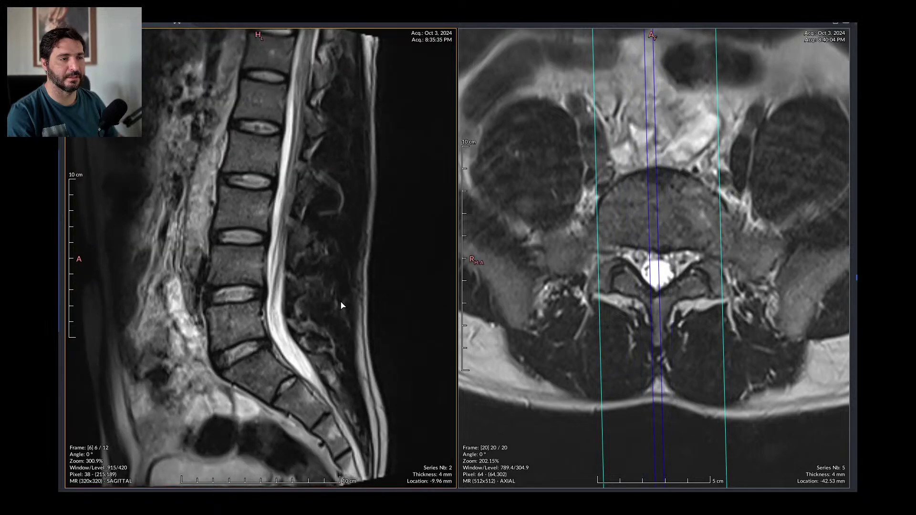
scroll(341, 305, "up", 2)
scroll(341, 305, "down", 2)
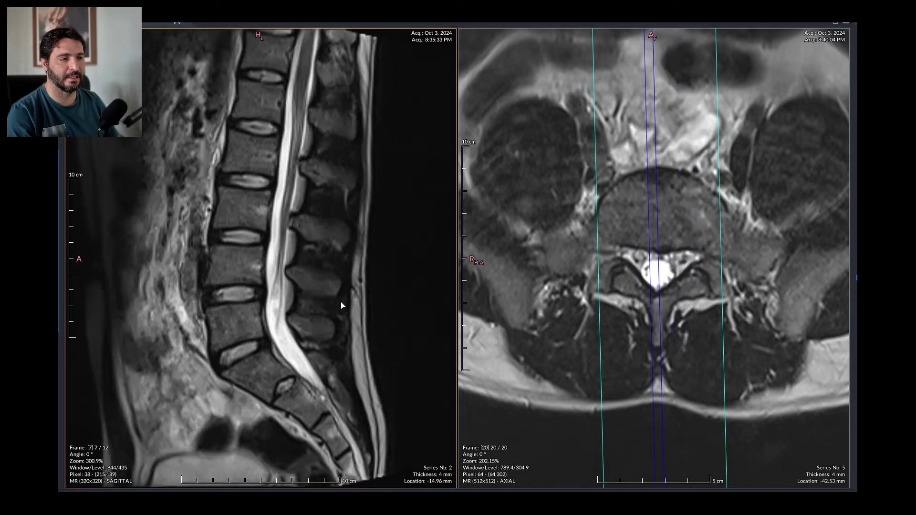
Step: Bring axial series 5 to slice 16, and load sagittal series 4 in its place beside series 2
left_click(718, 309)
scroll(719, 308, "up", 4)
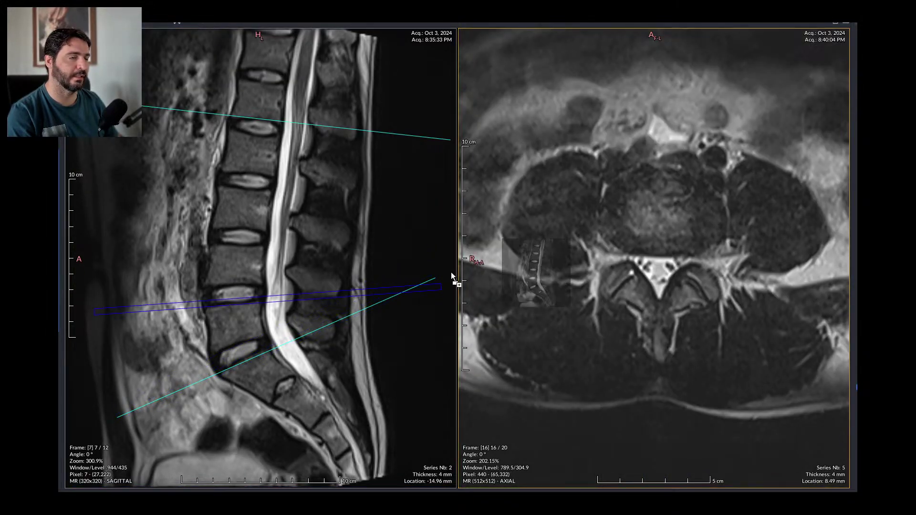
key("Page_Up")
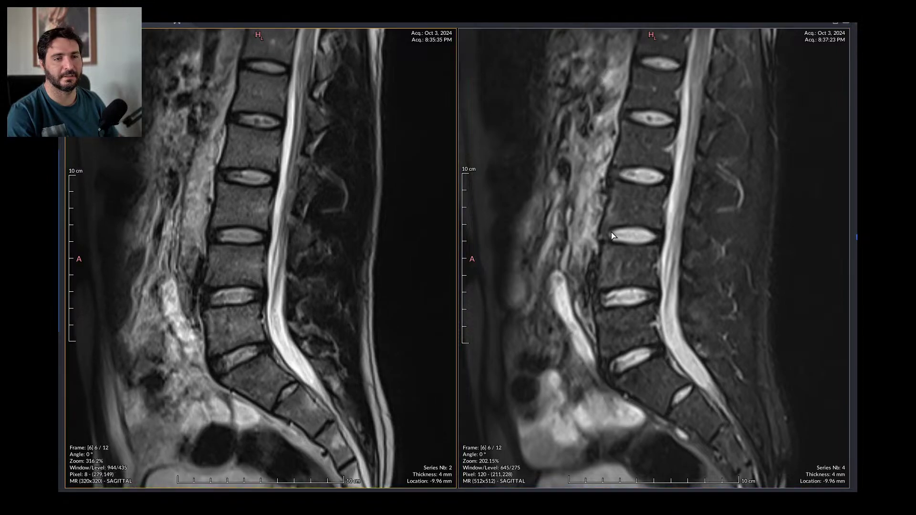
Step: Compare sagittal series 2 and 4 across the vertebrae, discs and spinal canal, moving between the midline and slice 9
scroll(727, 281, "down", 5)
scroll(728, 282, "up", 6)
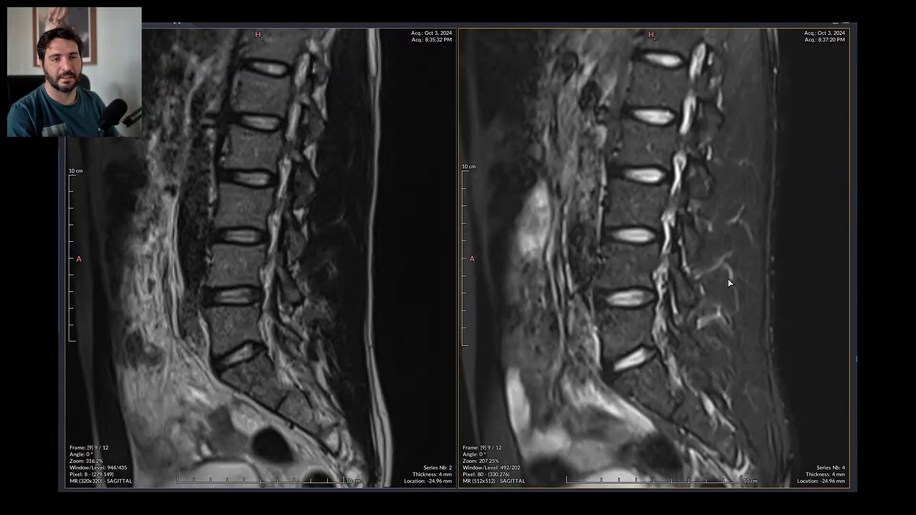
scroll(728, 283, "down", 1)
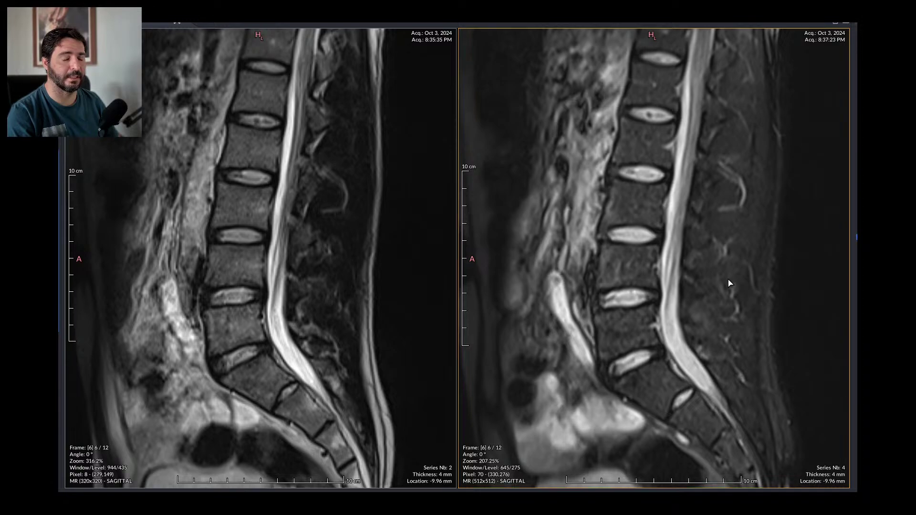
scroll(728, 283, "down", 3)
scroll(728, 283, "up", 3)
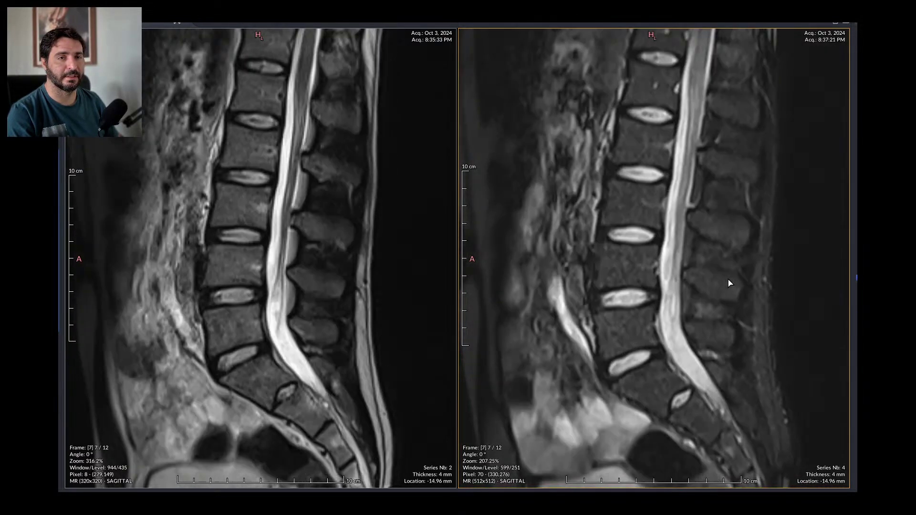
scroll(729, 283, "down", 3)
scroll(728, 283, "up", 3)
scroll(728, 282, "up", 1)
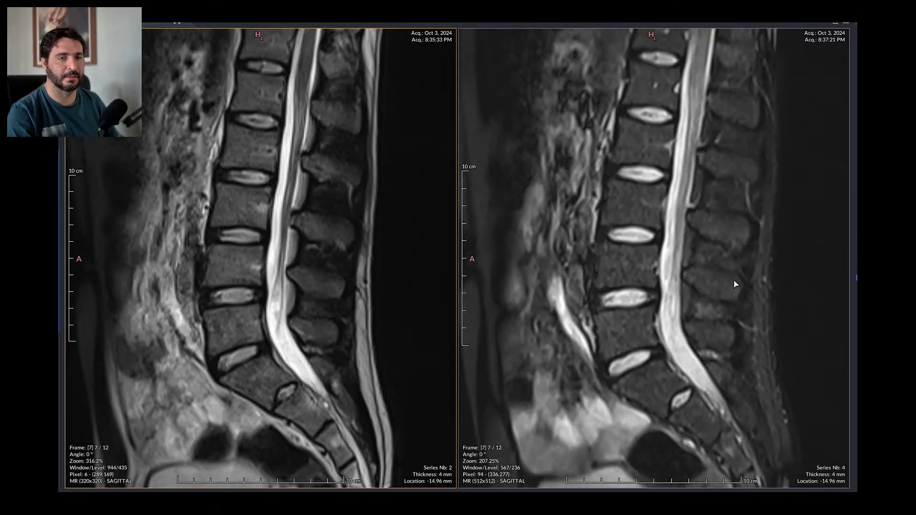
scroll(733, 283, "down", 4)
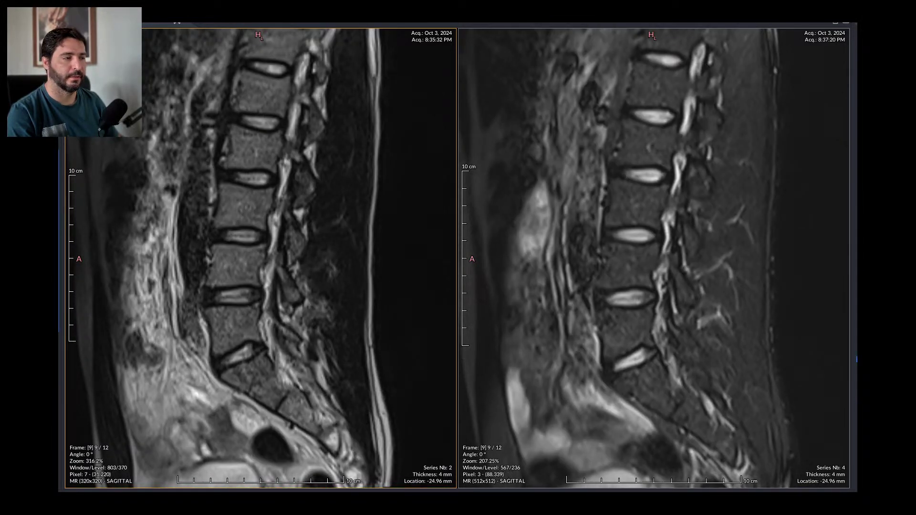
Step: Load axial series 5 in place of series 2 beside sagittal series 4, and go through its slices down to slice 20
scroll(215, 276, "down", 4)
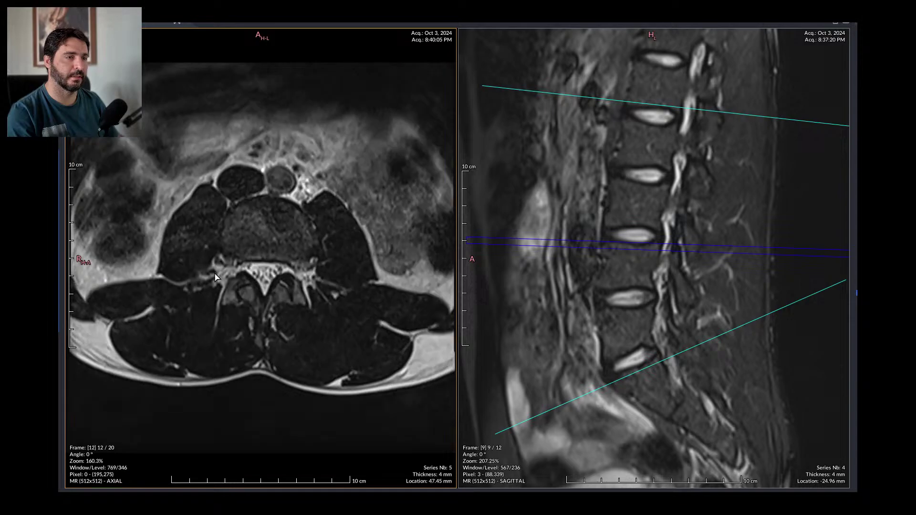
scroll(215, 276, "up", 2)
scroll(288, 320, "up", 4)
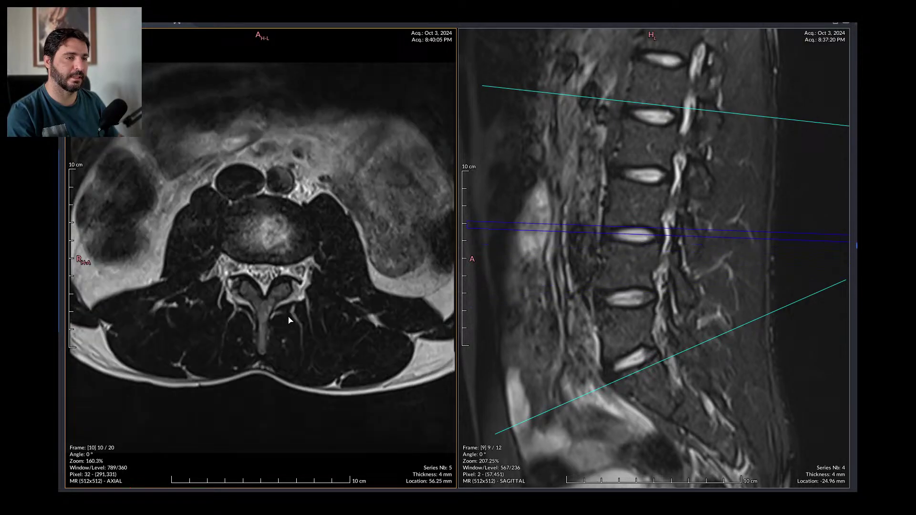
scroll(289, 320, "down", 3)
scroll(289, 320, "down", 7)
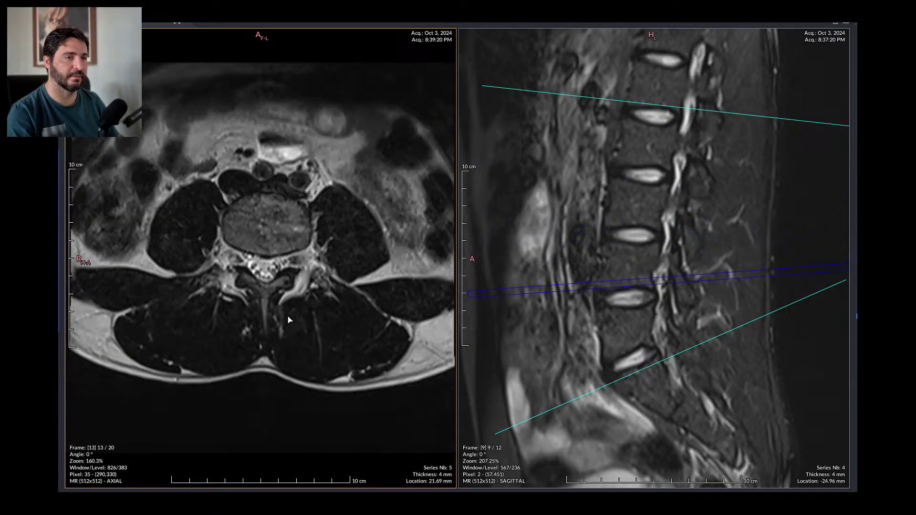
scroll(289, 307, "down", 2)
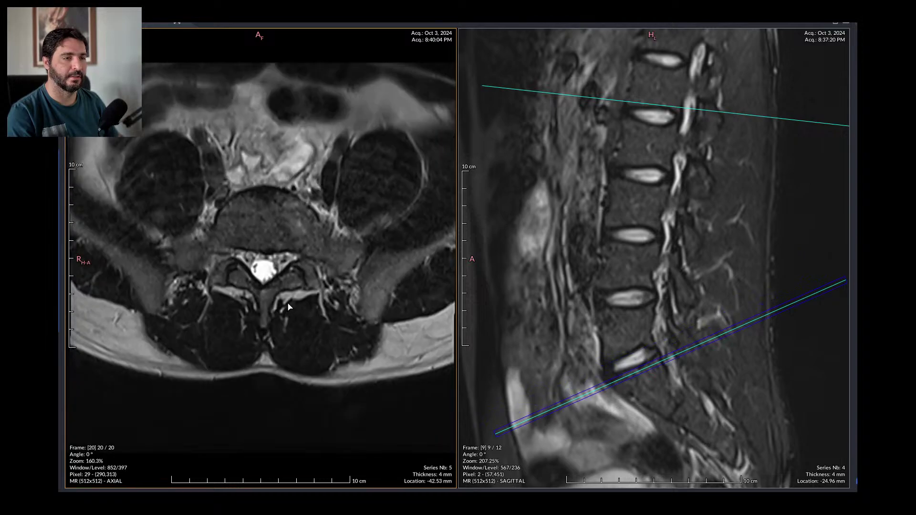
Step: Compare the lowest lumbar disc level on axial slices 18 to 20 of series 5, checking slice 15 as well, and return to slice 19
scroll(289, 307, "up", 1)
scroll(288, 307, "down", 1)
scroll(289, 307, "up", 1)
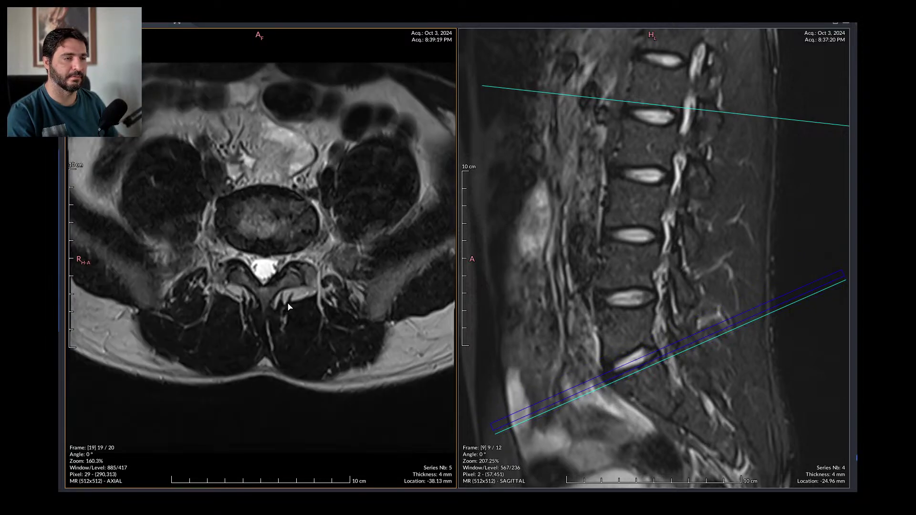
scroll(289, 307, "down", 1)
scroll(289, 307, "up", 1)
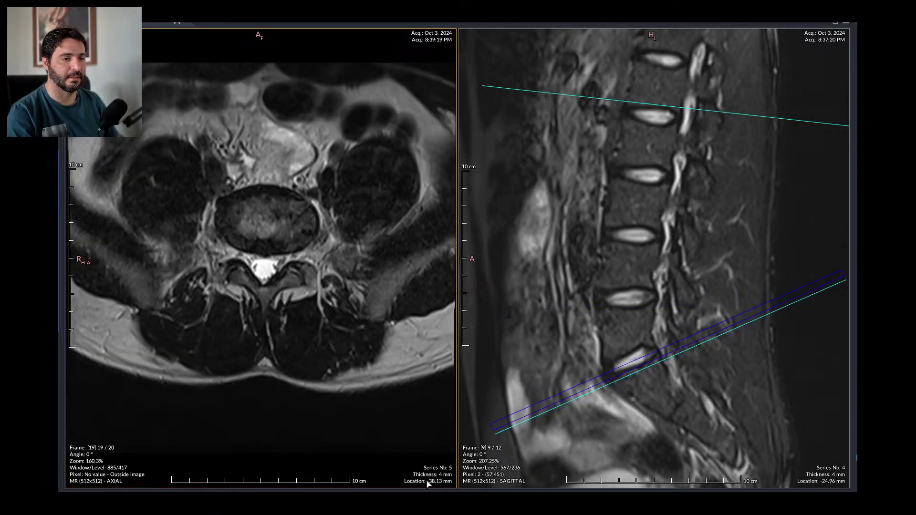
scroll(261, 255, "down", 1)
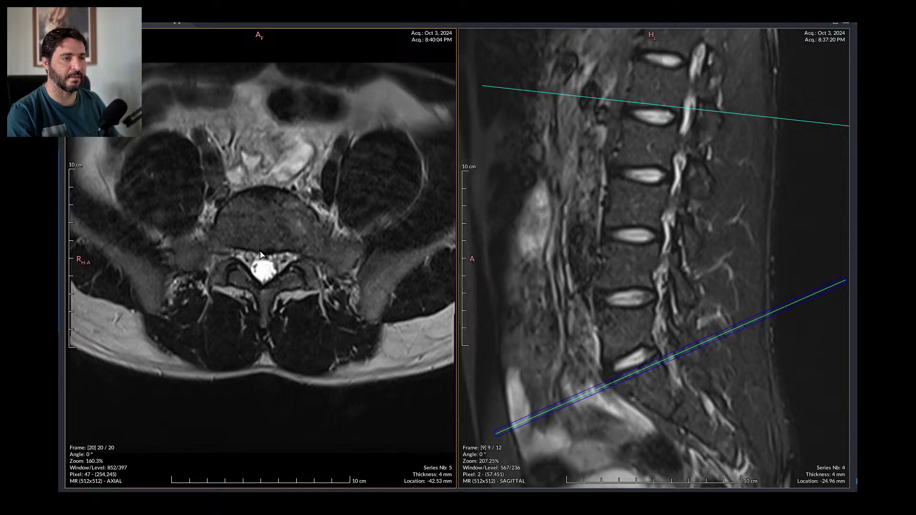
scroll(262, 255, "up", 5)
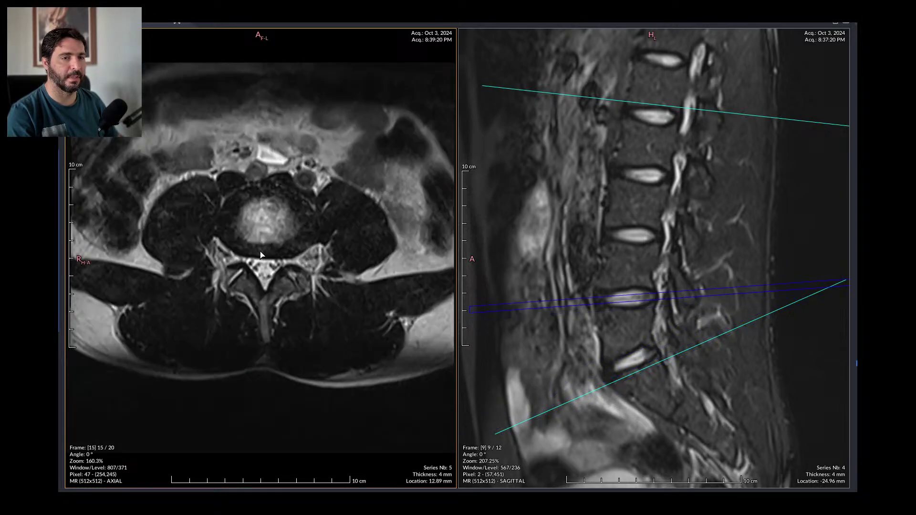
scroll(262, 255, "down", 3)
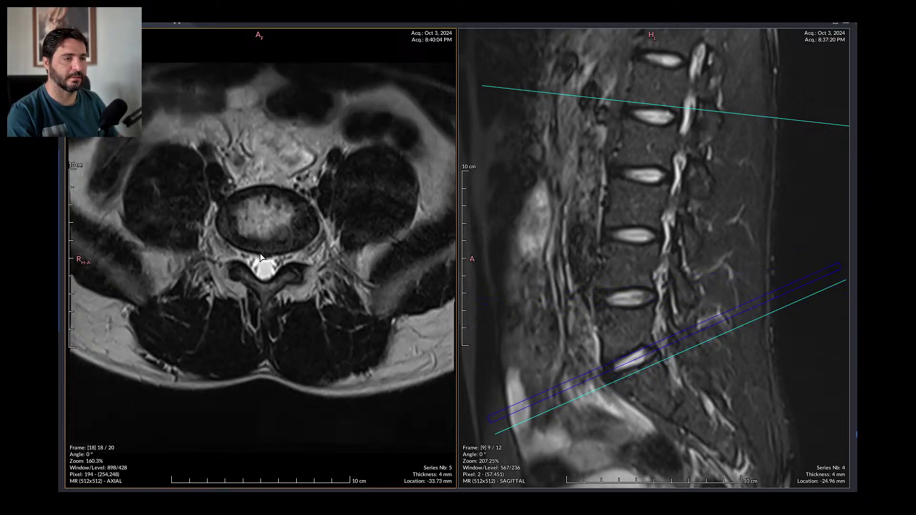
scroll(259, 257, "down", 1)
Step: Go through sagittal series 4 from slice 9 to slice 2 and back to slice 8, matching its positions on axial slice 19
left_click(571, 289)
scroll(572, 290, "down", 2)
scroll(572, 289, "up", 2)
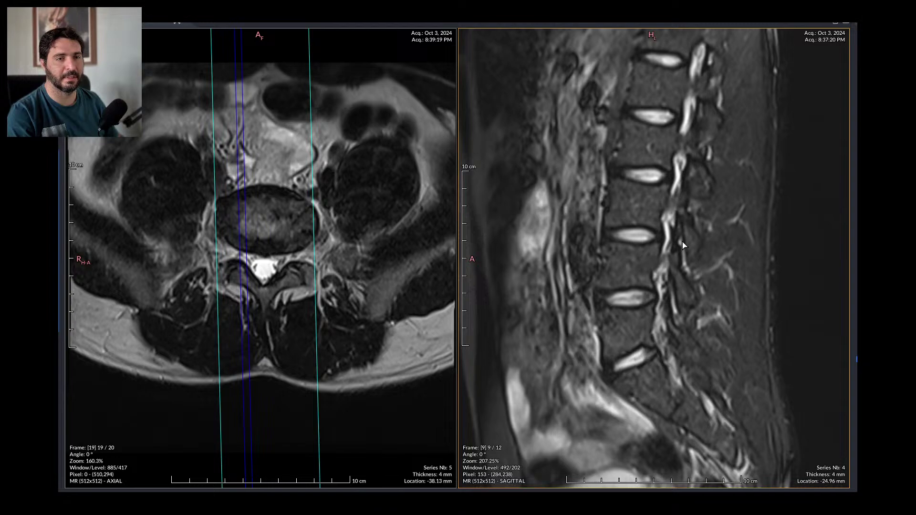
scroll(753, 281, "up", 7)
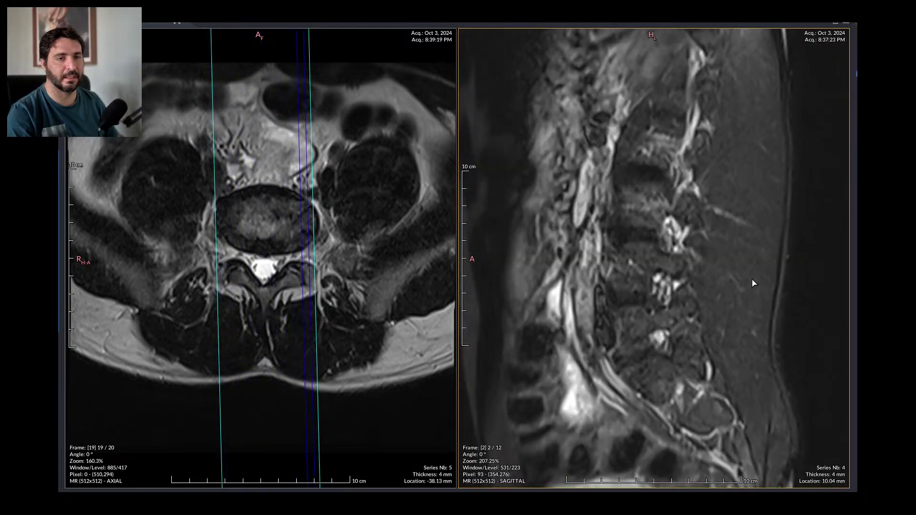
scroll(752, 283, "down", 3)
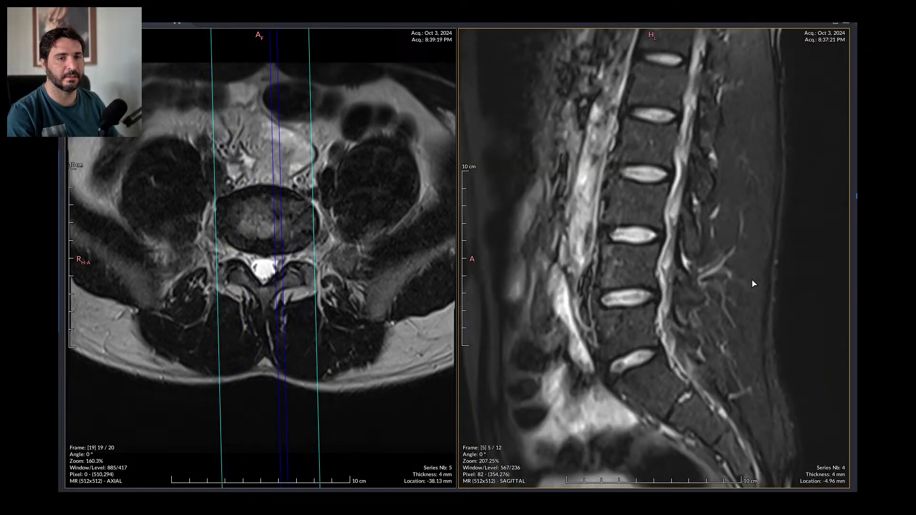
scroll(737, 337, "down", 2)
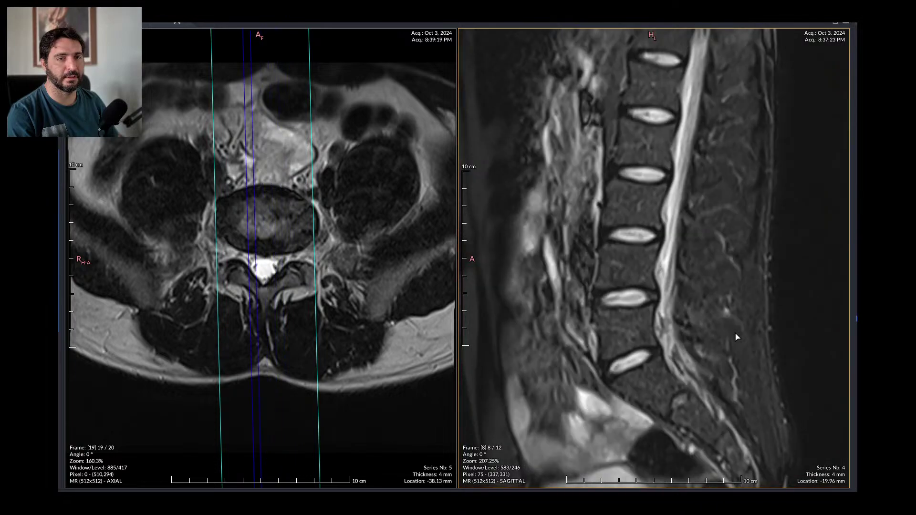
Step: Examine the neural foramina on both sides of the spine in sagittal series 4, between slice 2 and slice 11
scroll(736, 338, "up", 1)
scroll(735, 338, "up", 1)
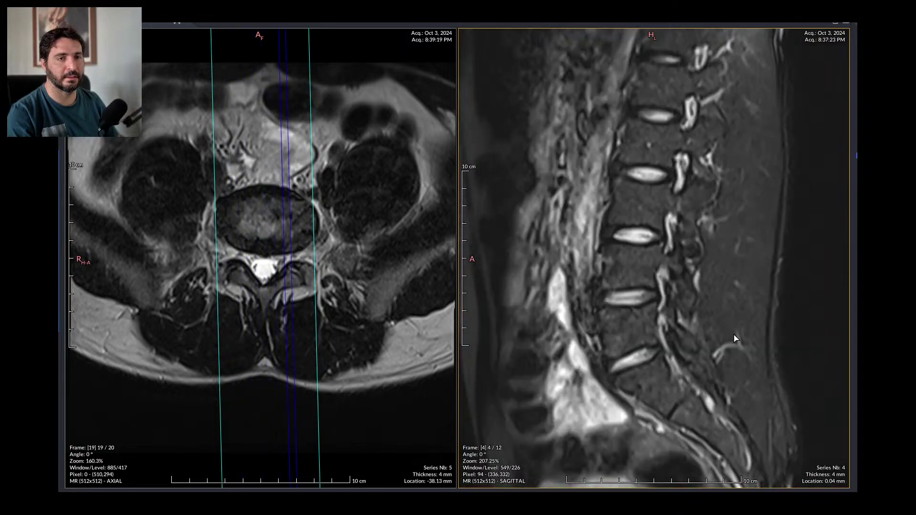
scroll(734, 338, "down", 1)
scroll(734, 338, "up", 1)
scroll(730, 334, "down", 2)
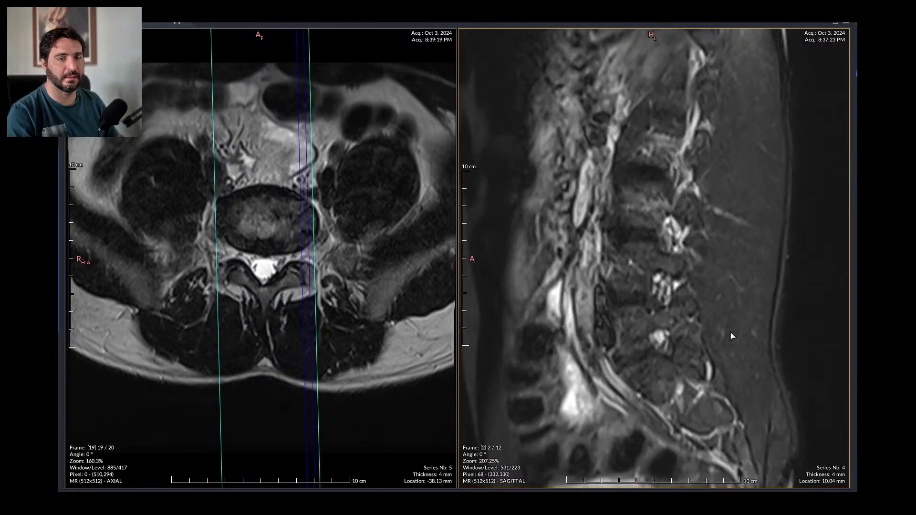
scroll(728, 333, "up", 2)
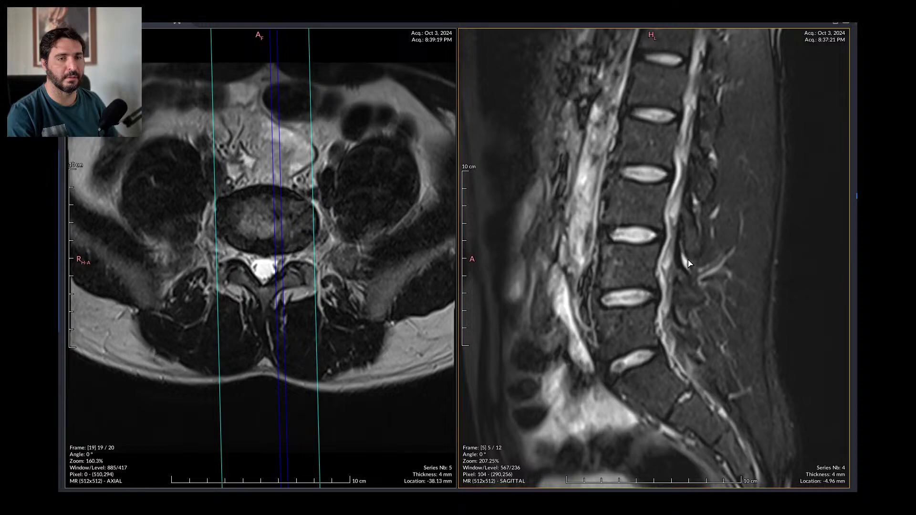
scroll(688, 264, "down", 4)
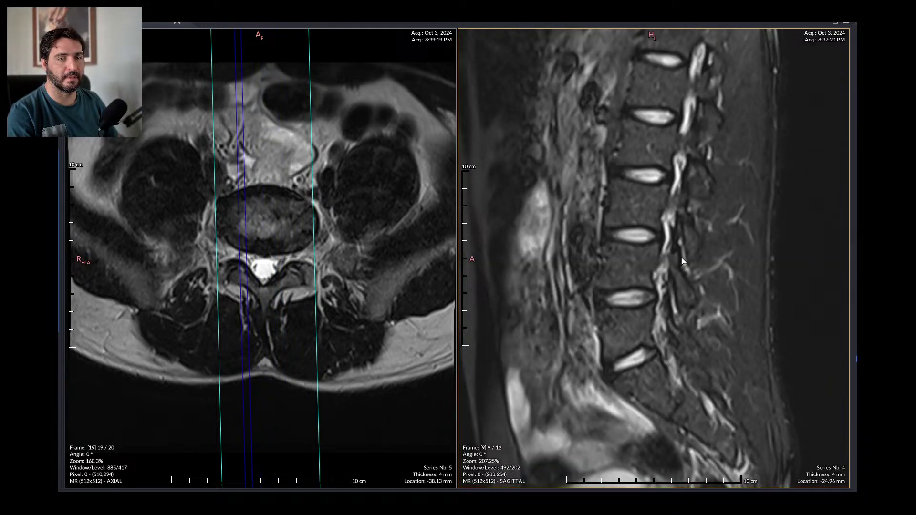
scroll(740, 286, "up", 1)
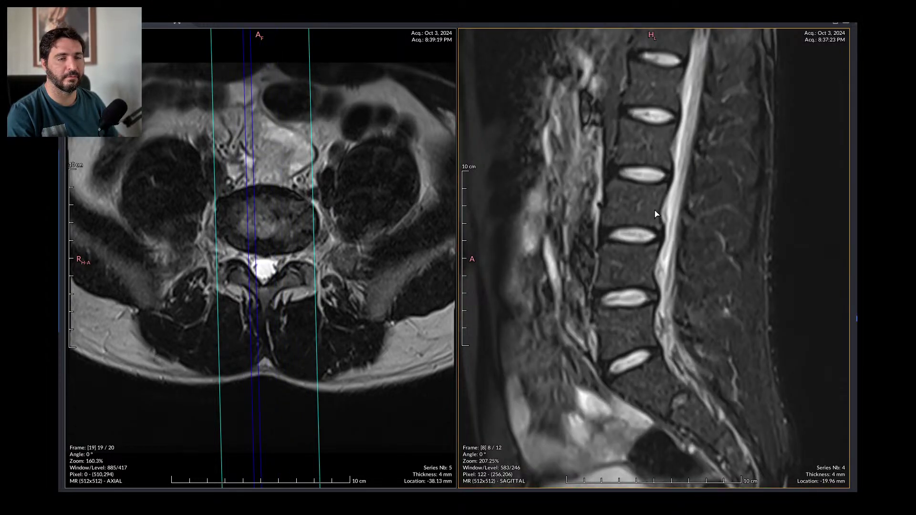
scroll(791, 321, "down", 3)
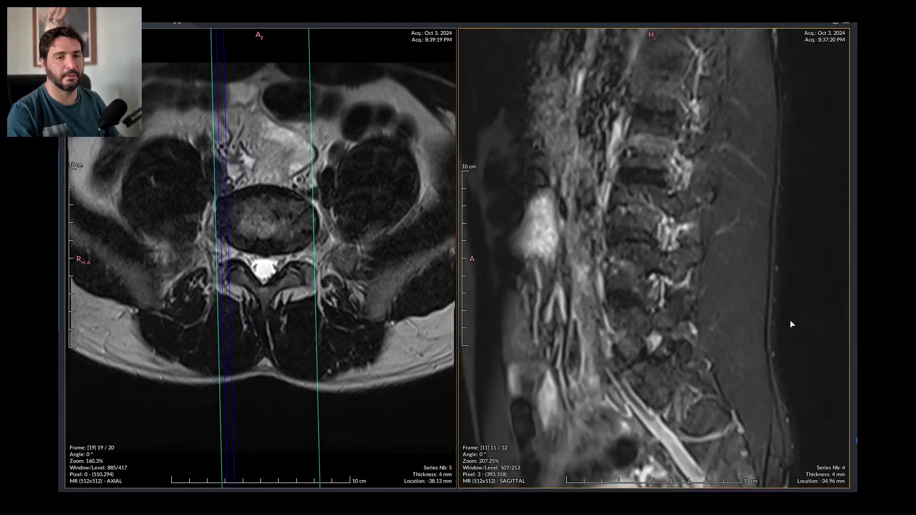
Step: Sweep sagittal series 4 between its lateral slices and the spinal canal, and settle on midline slice 7
scroll(791, 321, "up", 6)
scroll(791, 324, "down", 5)
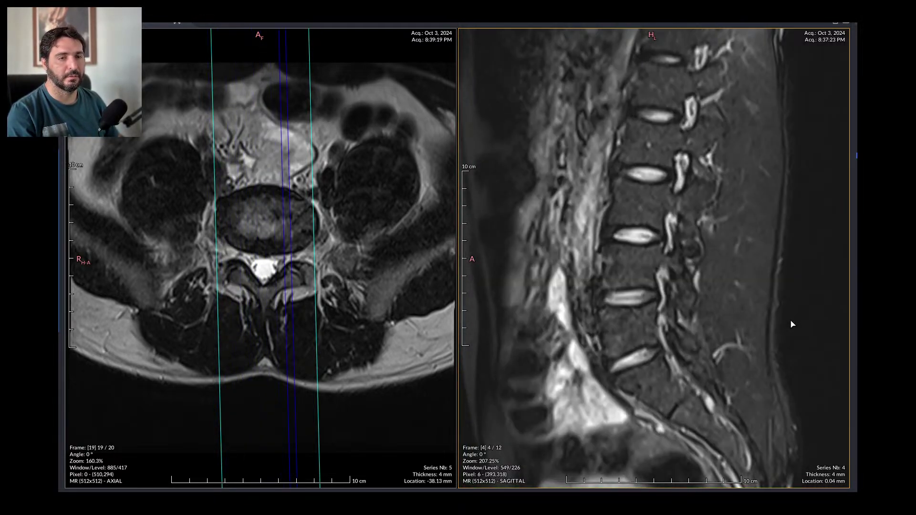
scroll(791, 324, "up", 4)
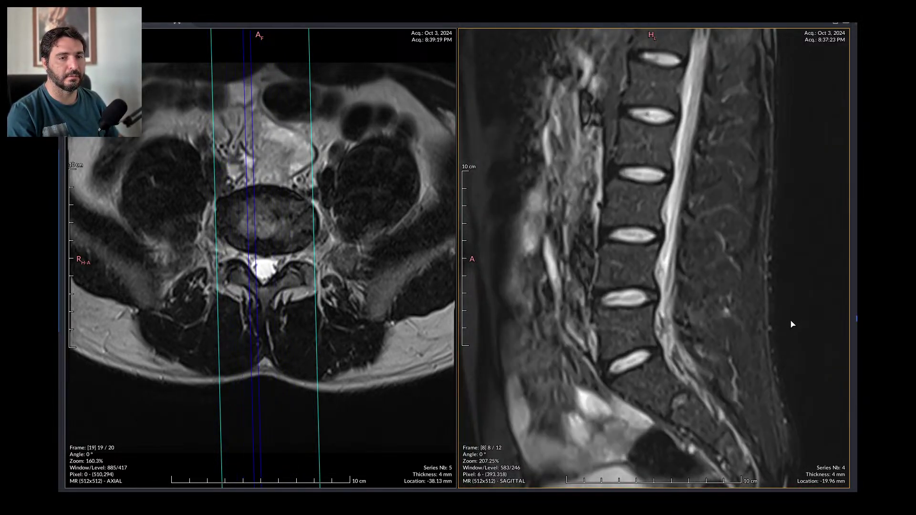
scroll(791, 325, "down", 2)
scroll(792, 324, "up", 2)
scroll(791, 324, "down", 1)
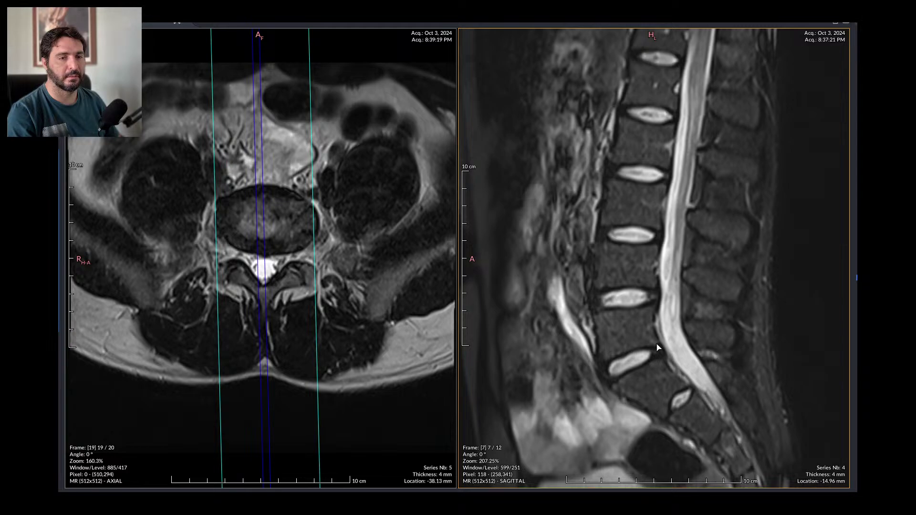
Step: Examine the spinal canal and posterior structures on the slices around the midline of sagittal series 4, ending on slice 6
scroll(657, 347, "down", 3)
scroll(696, 353, "up", 2)
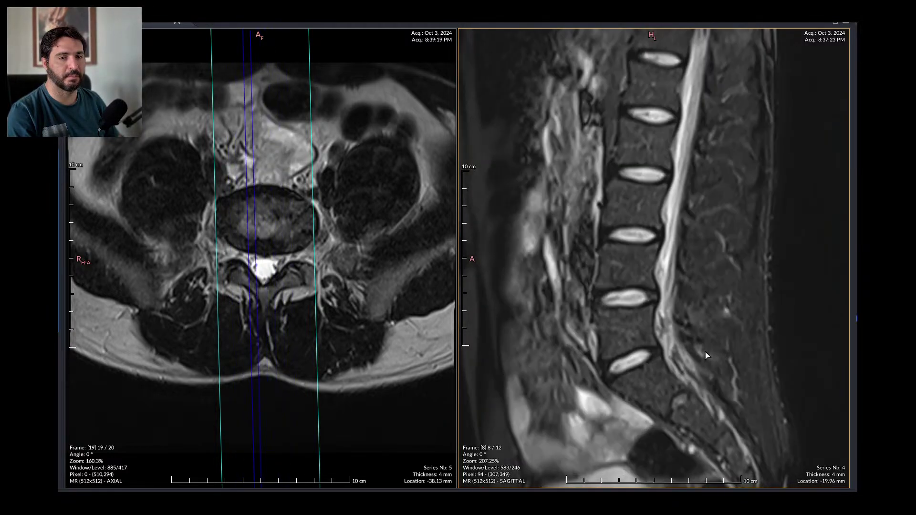
scroll(710, 357, "up", 1)
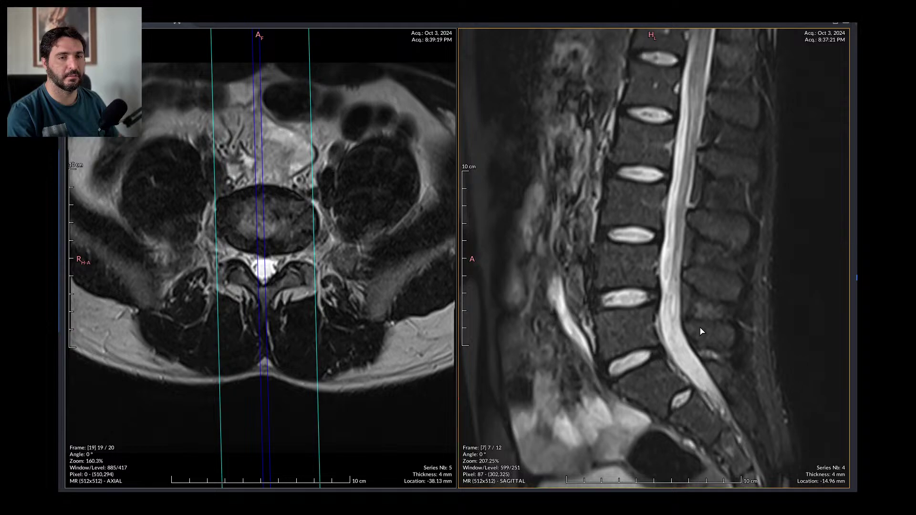
scroll(801, 351, "down", 3)
scroll(777, 364, "up", 3)
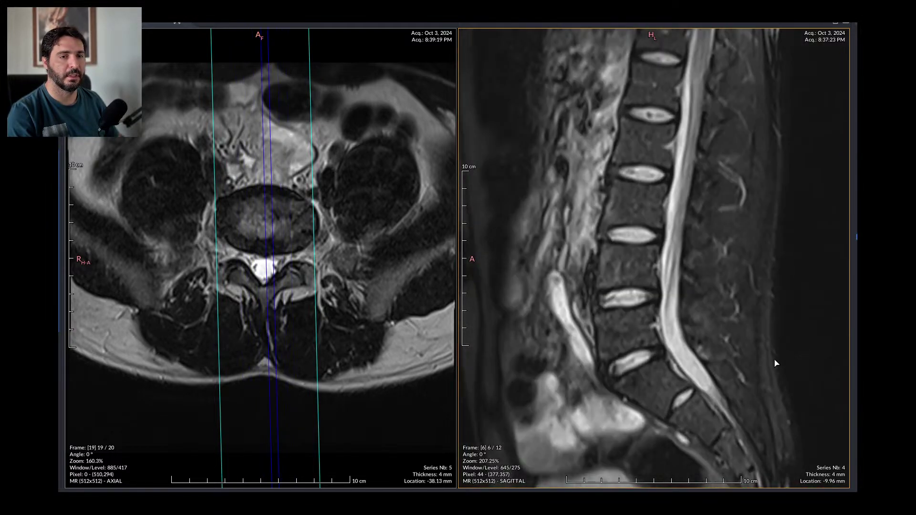
scroll(744, 363, "up", 3)
scroll(758, 367, "down", 3)
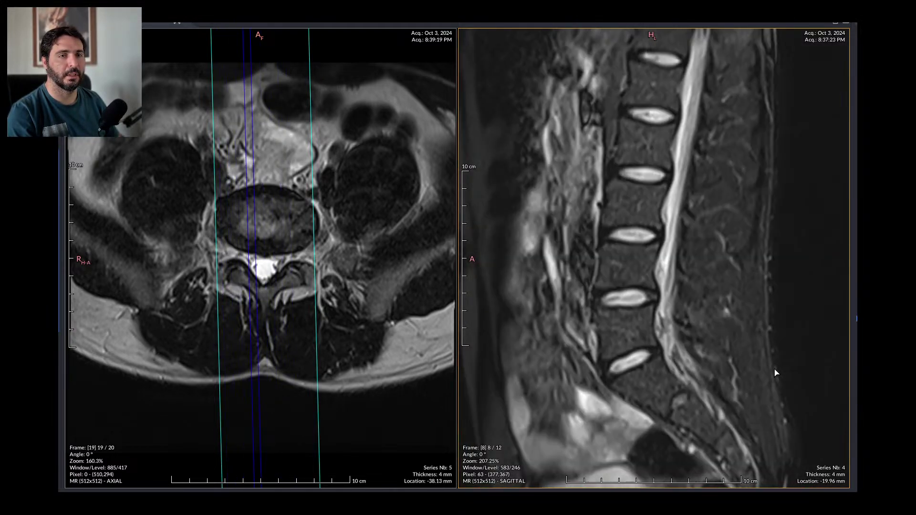
scroll(772, 372, "up", 3)
scroll(776, 373, "down", 2)
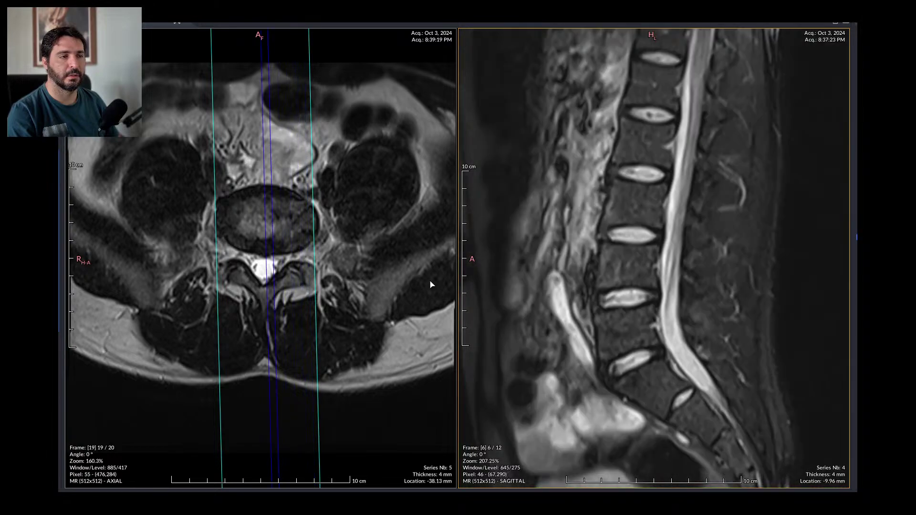
Step: Correlate the lower disc levels on axial series 5 with sagittal slice 6, checking axial slices 11, 18, 15 and 16
scroll(373, 260, "down", 1)
scroll(373, 260, "up", 13)
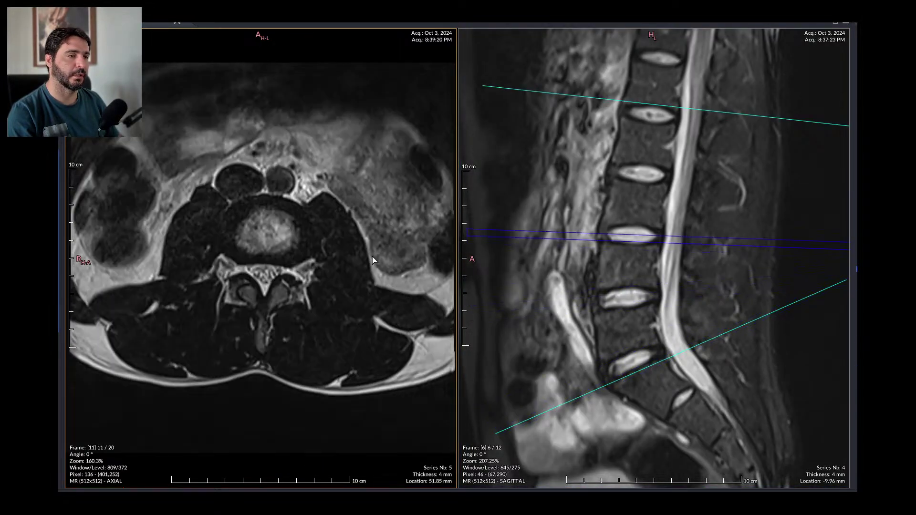
scroll(374, 260, "down", 13)
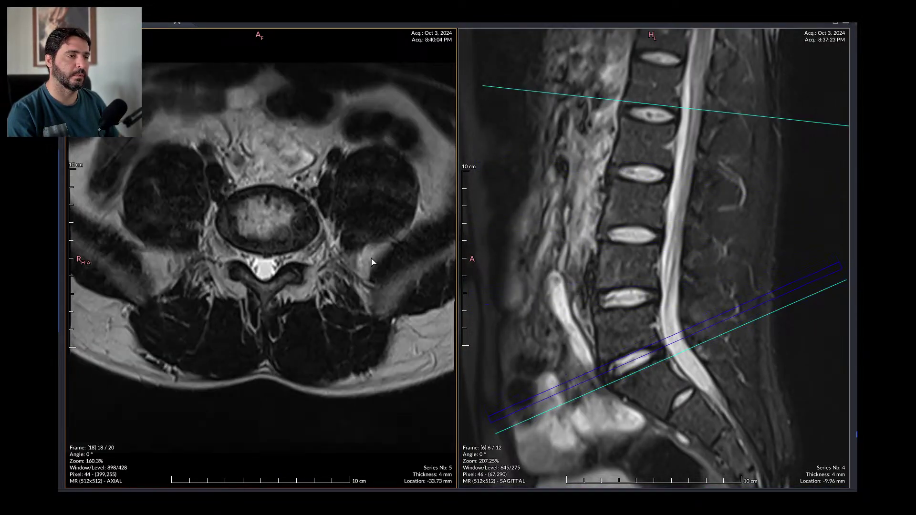
scroll(373, 262, "up", 5)
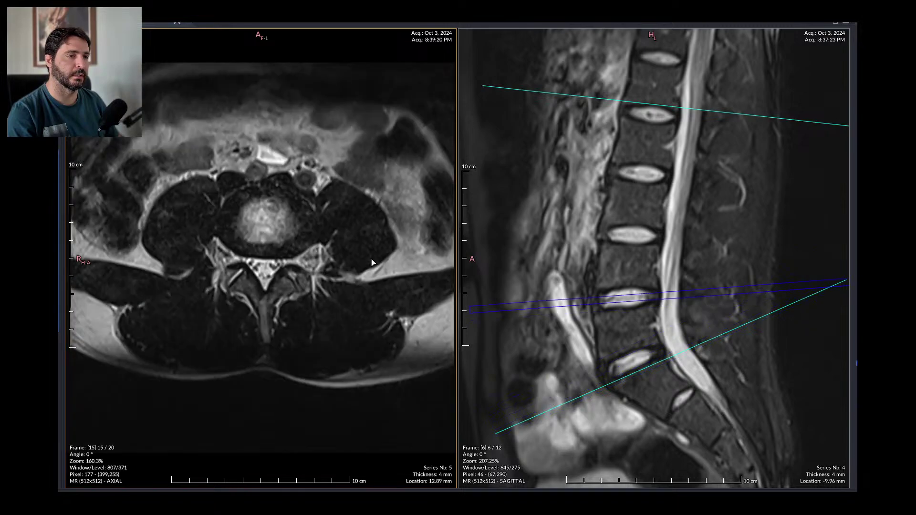
scroll(353, 263, "down", 1)
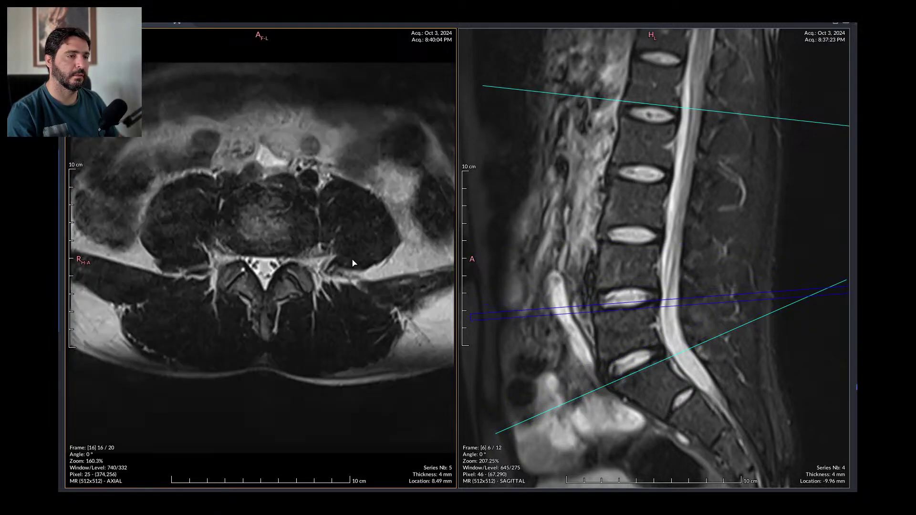
Step: Review the upper lumbar levels of axial series 5 up to slice 4, and return to slice 18 at the lowest disc
scroll(234, 294, "up", 6)
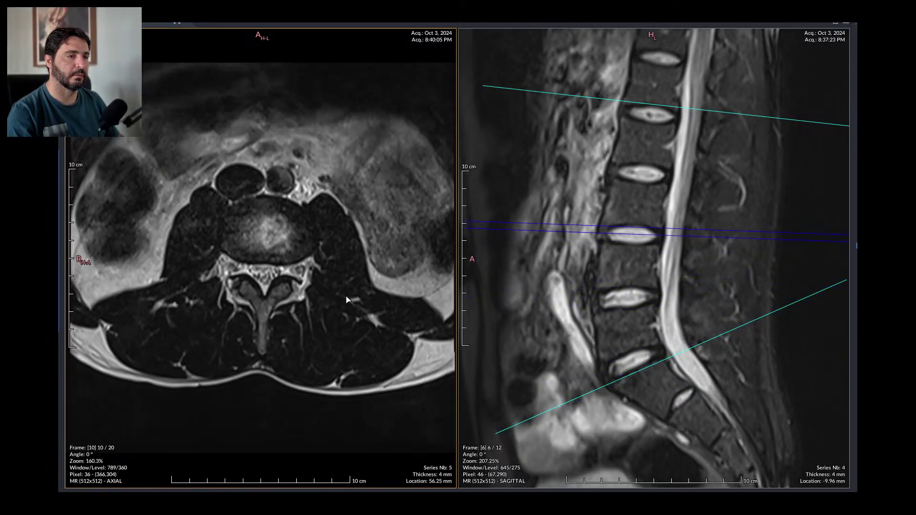
scroll(346, 300, "up", 5)
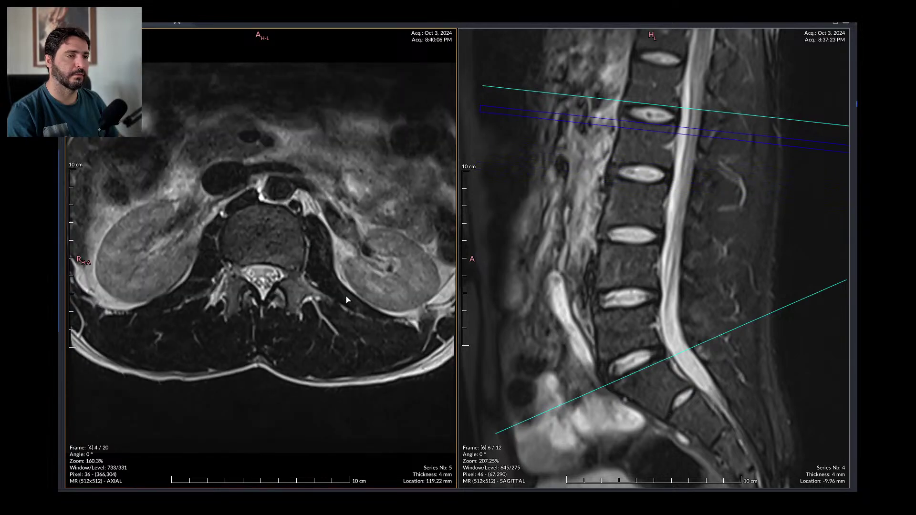
scroll(346, 300, "down", 4)
scroll(346, 299, "up", 6)
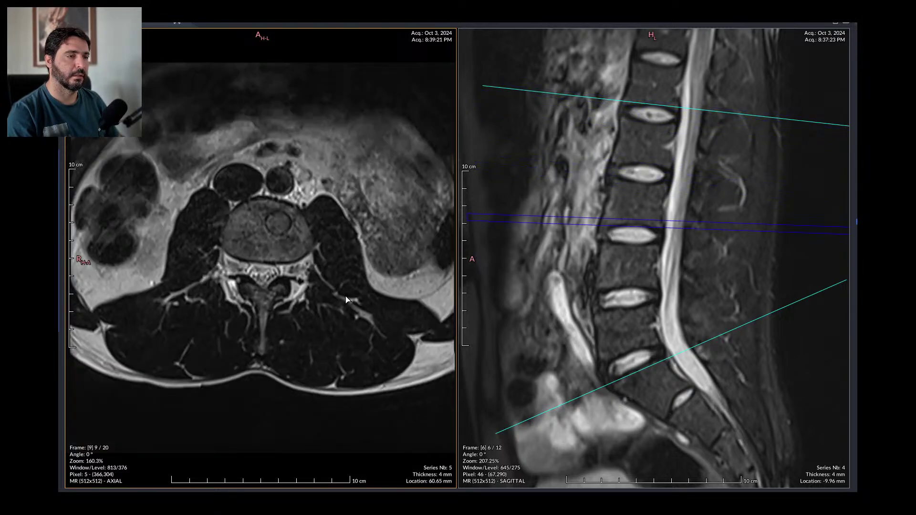
scroll(258, 278, "up", 5)
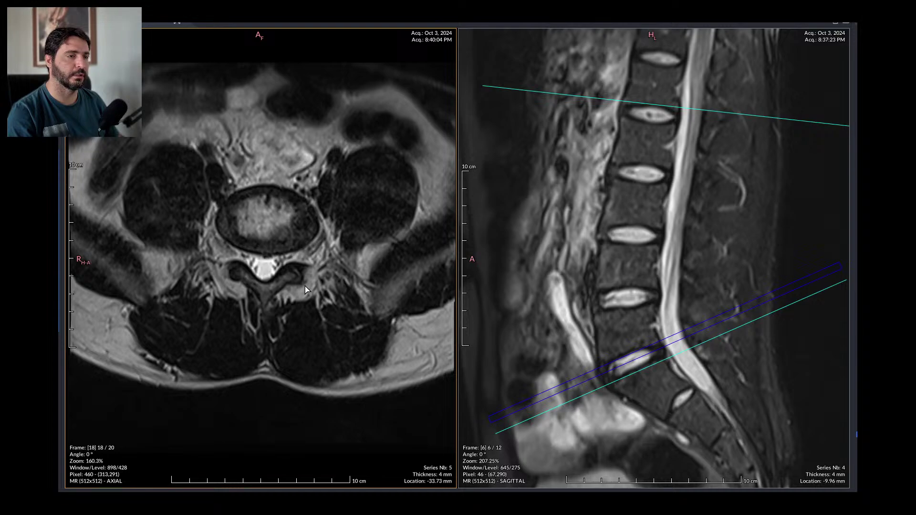
Step: Display sagittal series 3 beside series 4 and compare both stacks from lateral slice 10 through slice 2 to slice 6
scroll(305, 286, "down", 2)
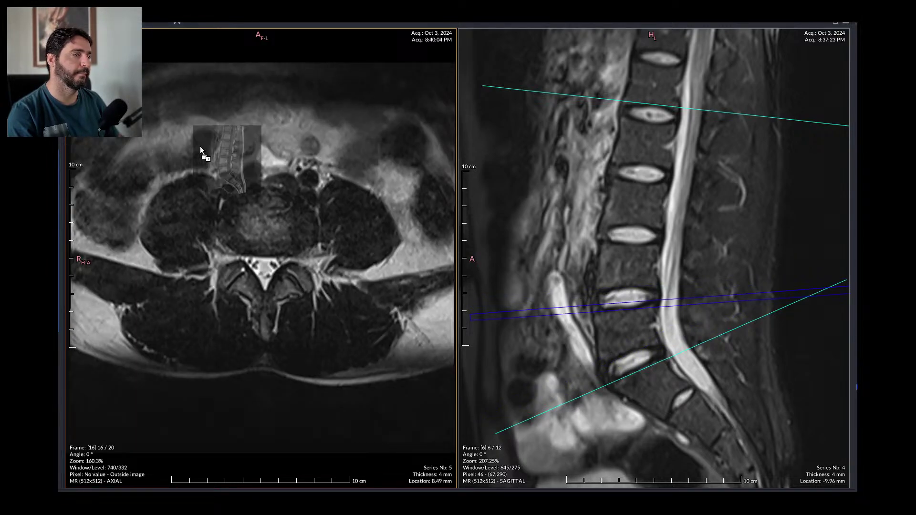
left_click_drag(204, 143, 258, 258)
scroll(339, 320, "down", 3)
scroll(340, 320, "down", 6)
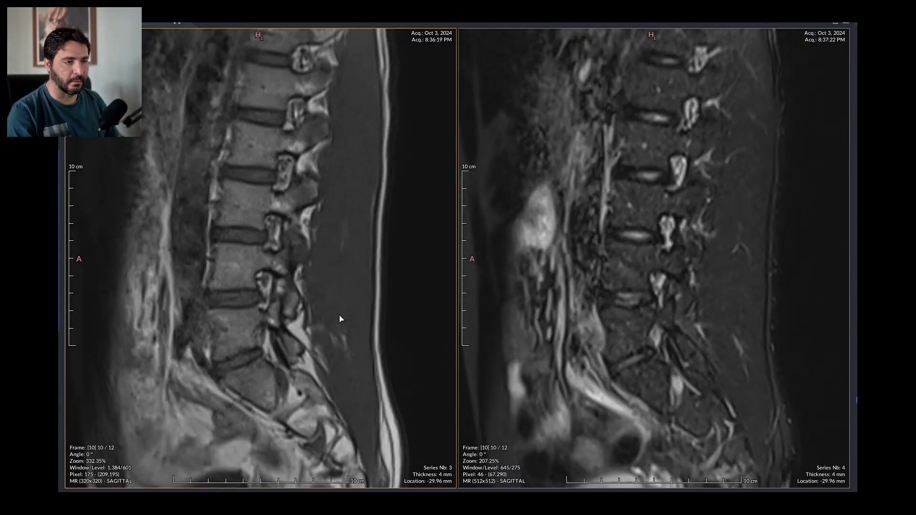
scroll(340, 319, "up", 8)
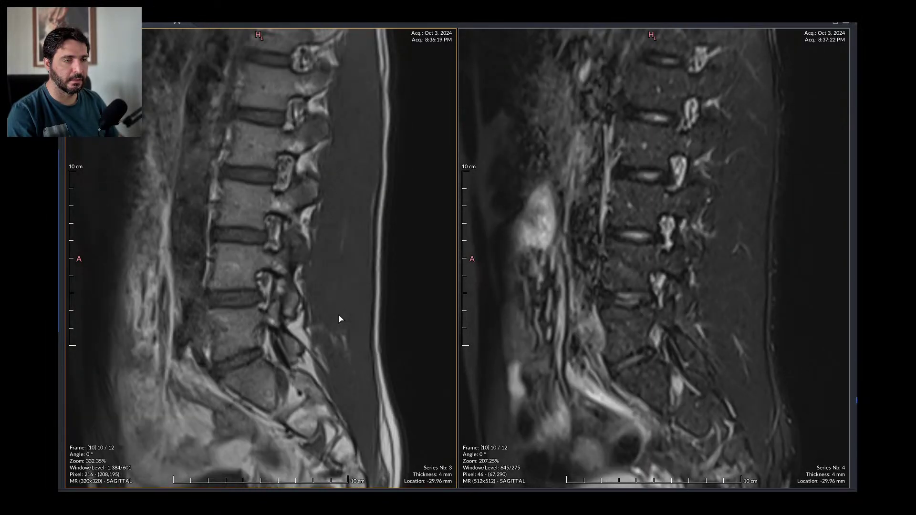
scroll(339, 319, "down", 8)
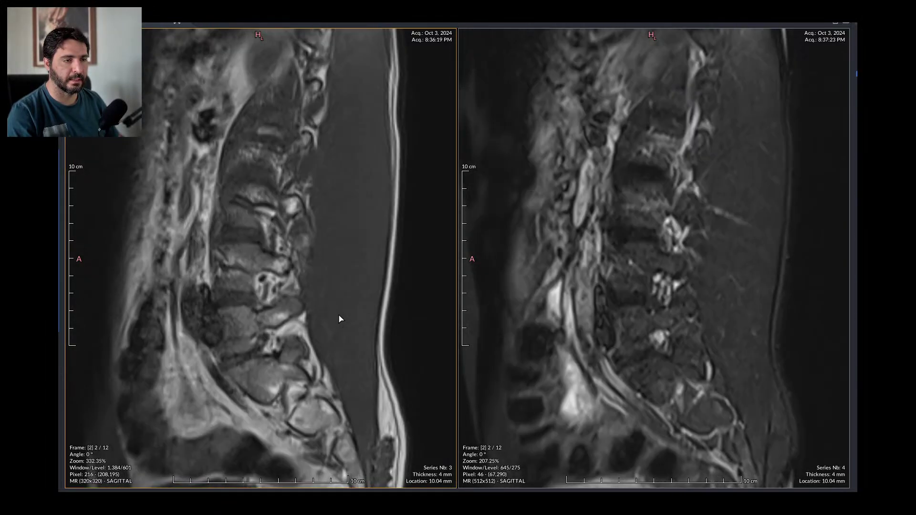
scroll(340, 319, "up", 4)
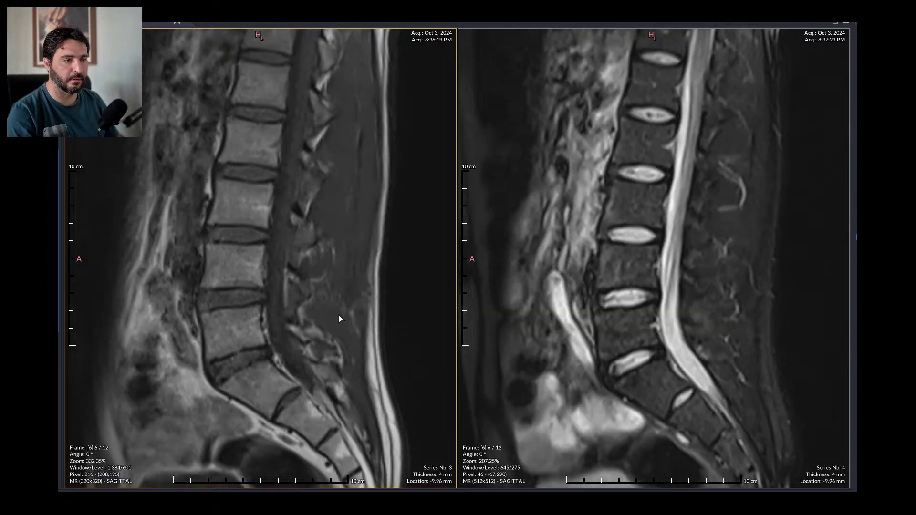
Step: Compare the neural foramina on the lateral slices of sagittal series 3 and 4, checking slice 12 and settling on slice 10
scroll(340, 319, "up", 6)
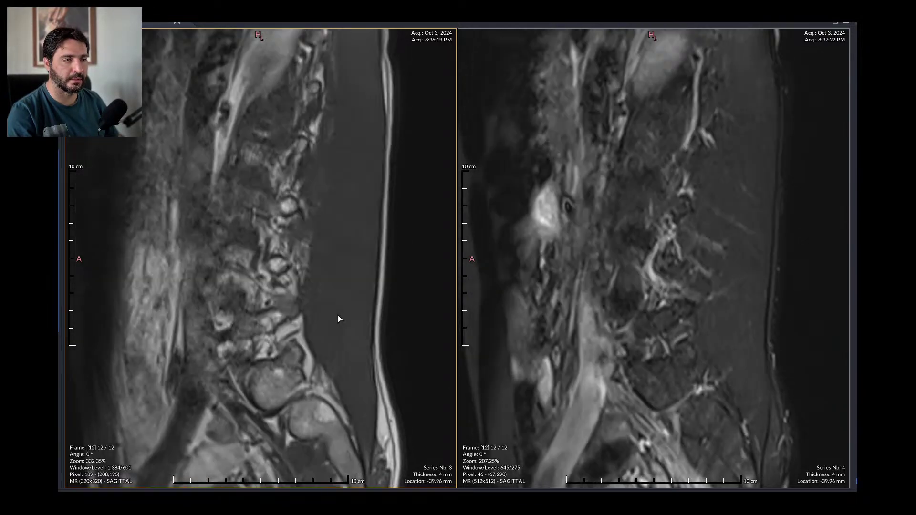
scroll(340, 319, "down", 6)
scroll(340, 319, "up", 4)
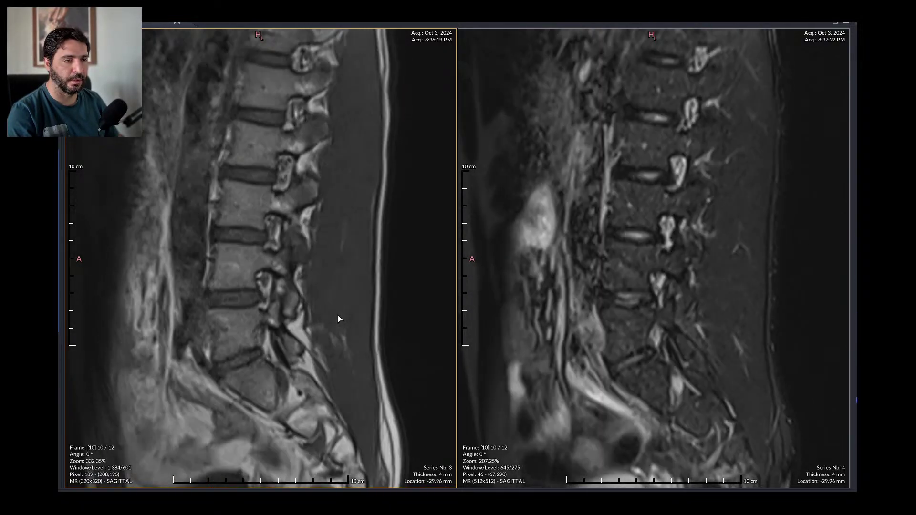
scroll(340, 320, "down", 3)
scroll(339, 319, "down", 2)
scroll(340, 319, "up", 5)
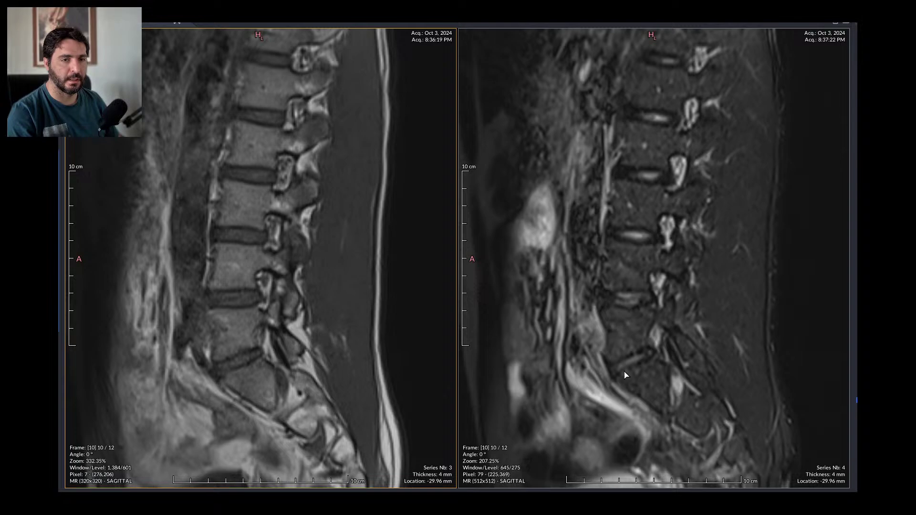
Step: Put axial series 5 back beside sagittal series 4, showing axial slice 11 and sagittal midline slice 7
left_click_drag(82, 367, 276, 236)
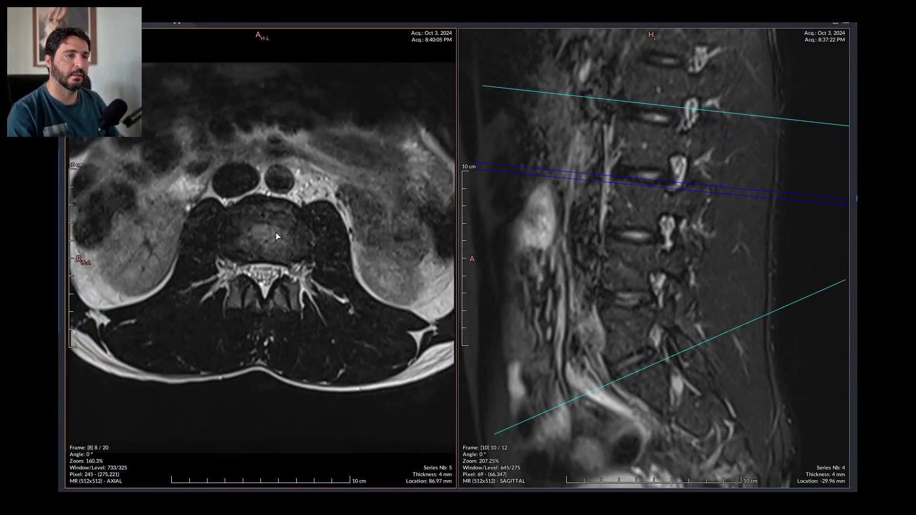
scroll(276, 237, "down", 3)
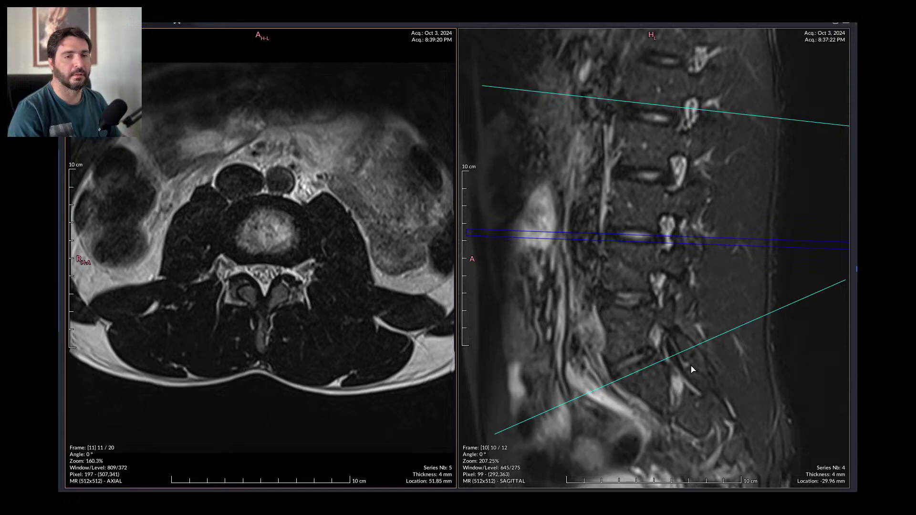
scroll(706, 371, "up", 3)
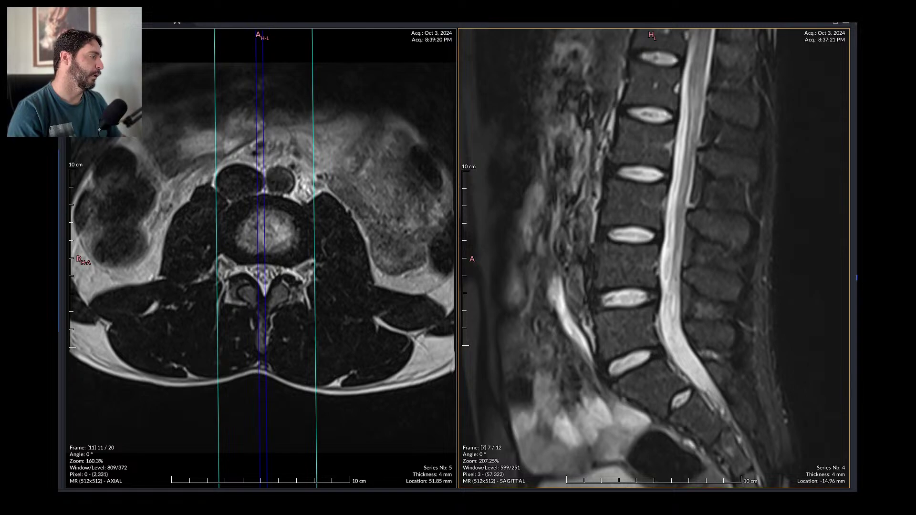
Step: Sweep axial series 5 repeatedly through the lumbar levels against sagittal slice 7, from the lowest disc to slice 1, ending on axial slice 7
scroll(231, 382, "down", 7)
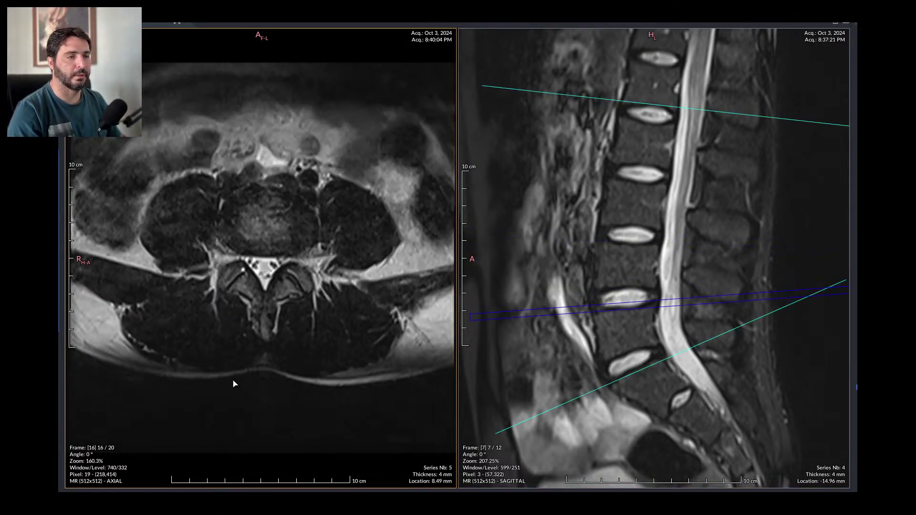
scroll(231, 381, "up", 11)
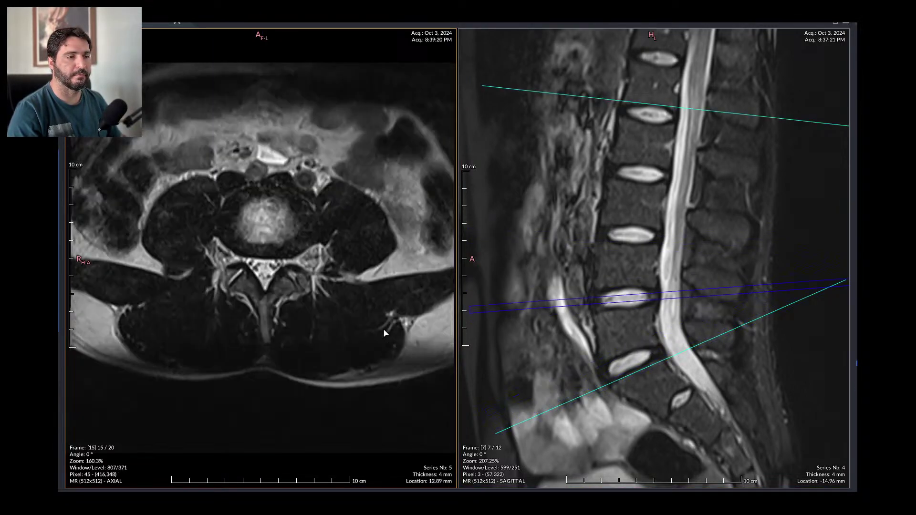
scroll(307, 350, "up", 3)
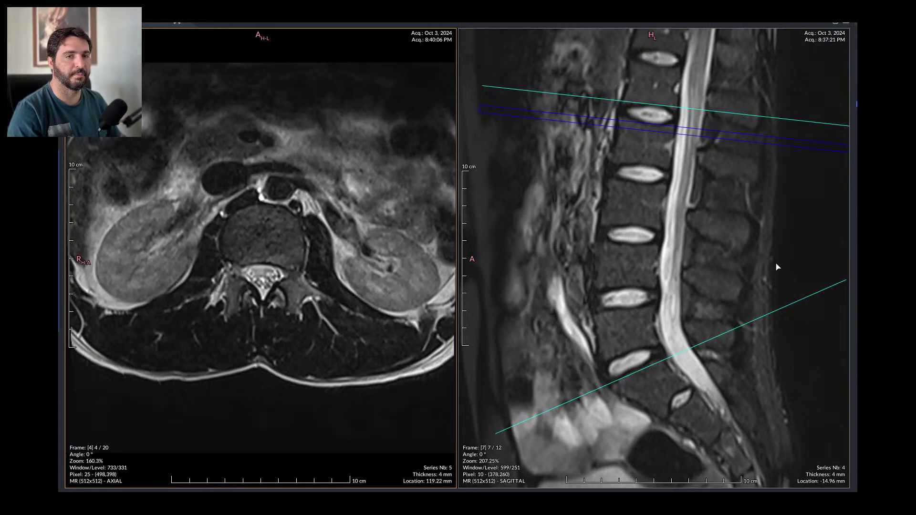
scroll(356, 296, "down", 3)
scroll(355, 296, "up", 3)
scroll(355, 296, "down", 16)
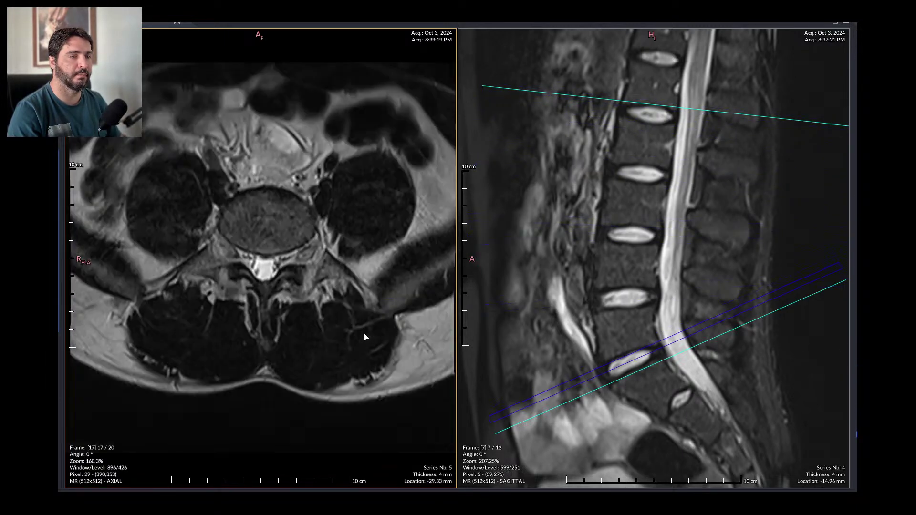
scroll(365, 343, "up", 17)
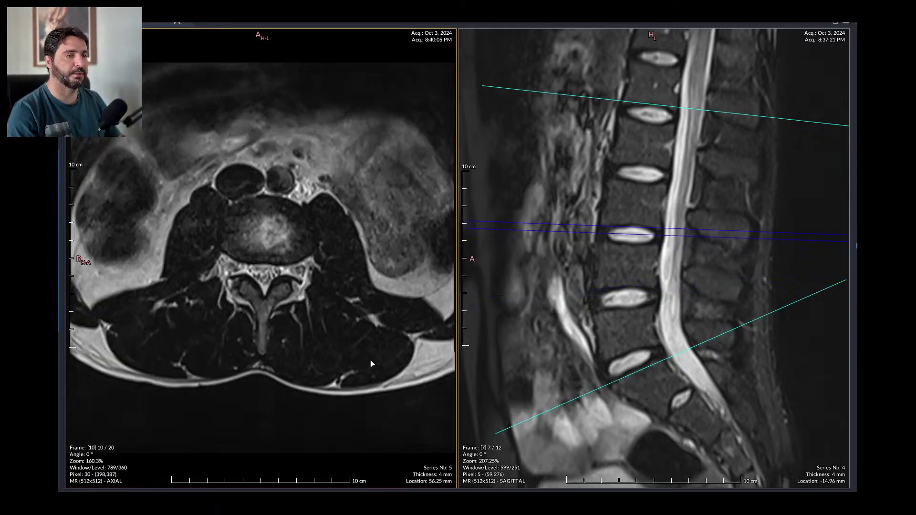
scroll(368, 363, "down", 1)
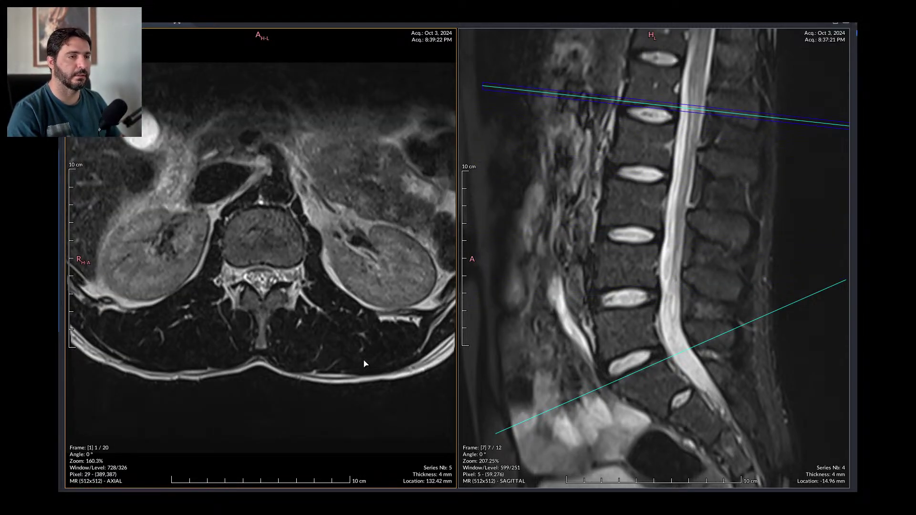
scroll(365, 364, "down", 3)
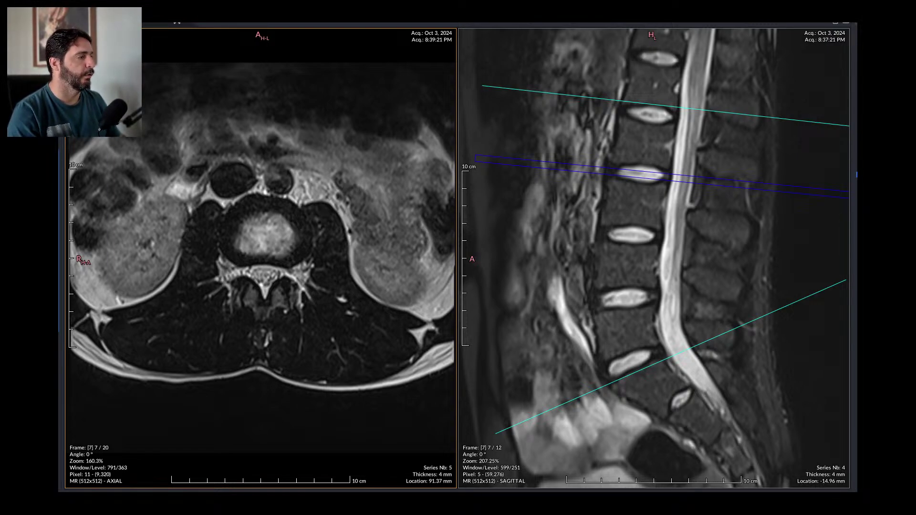
Step: Close the lumbar study and show the brain study's sagittal series 5 at slice 9 in a two-view layout, enlarged to 153.8%
left_click(180, 27)
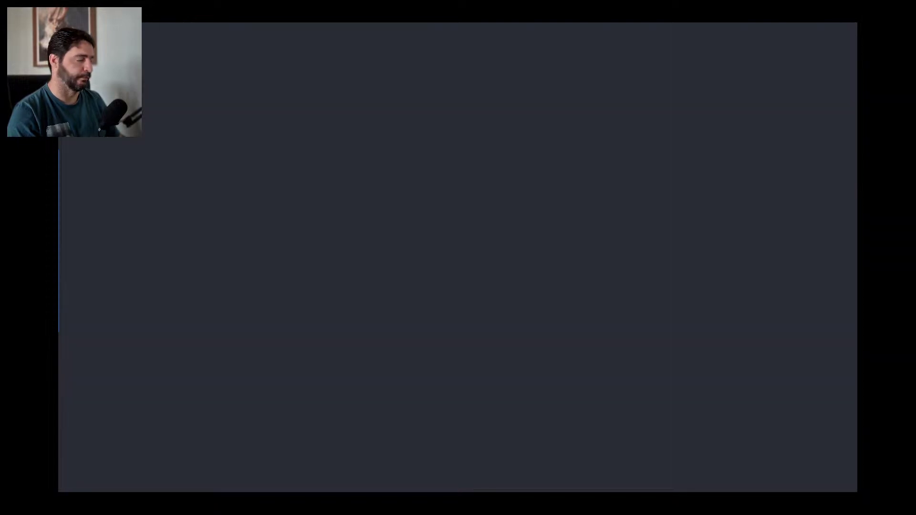
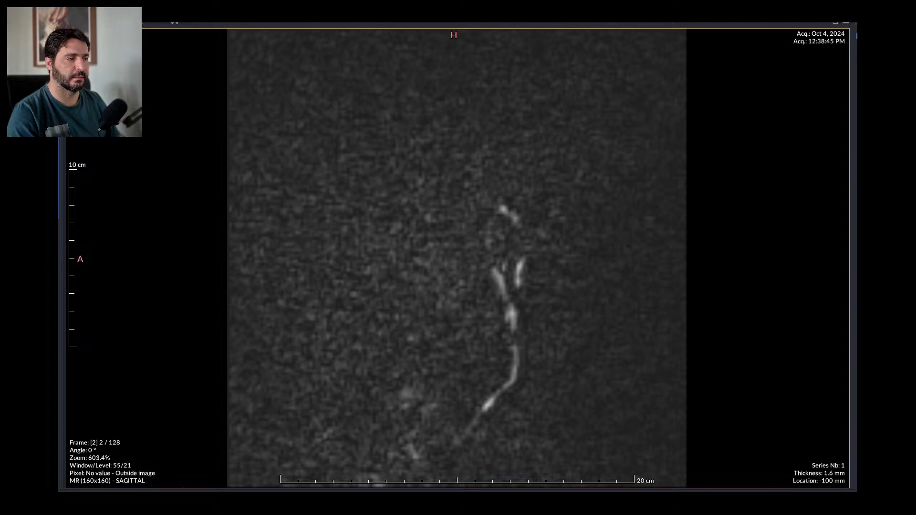
left_click_drag(217, 257, 384, 237)
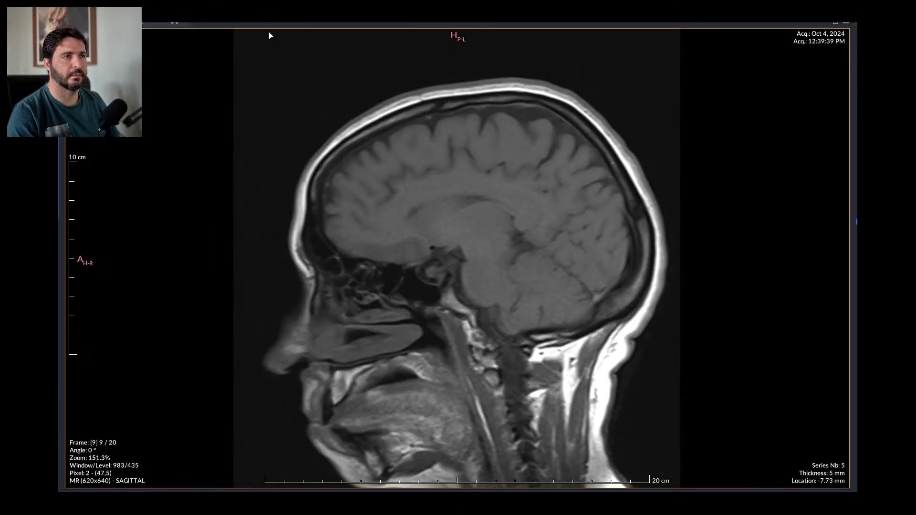
left_click(171, 27)
scroll(396, 203, "up", 3)
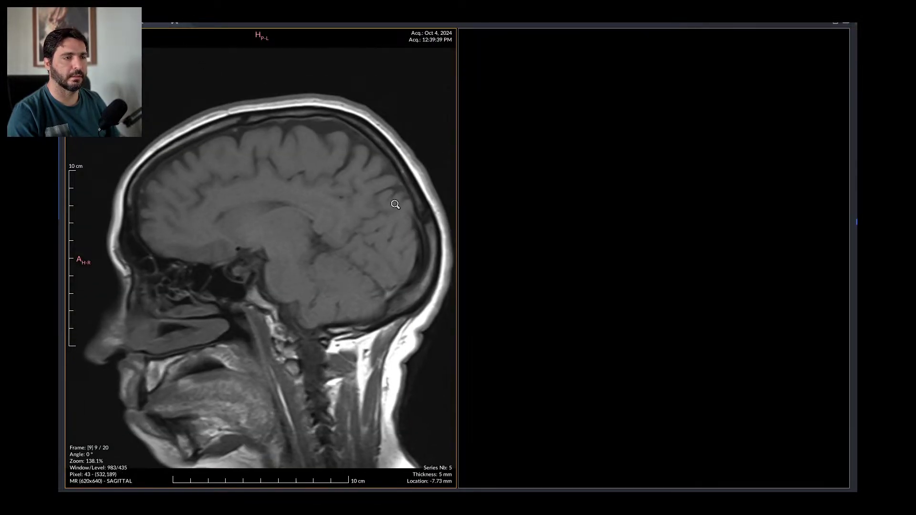
scroll(379, 220, "up", 1)
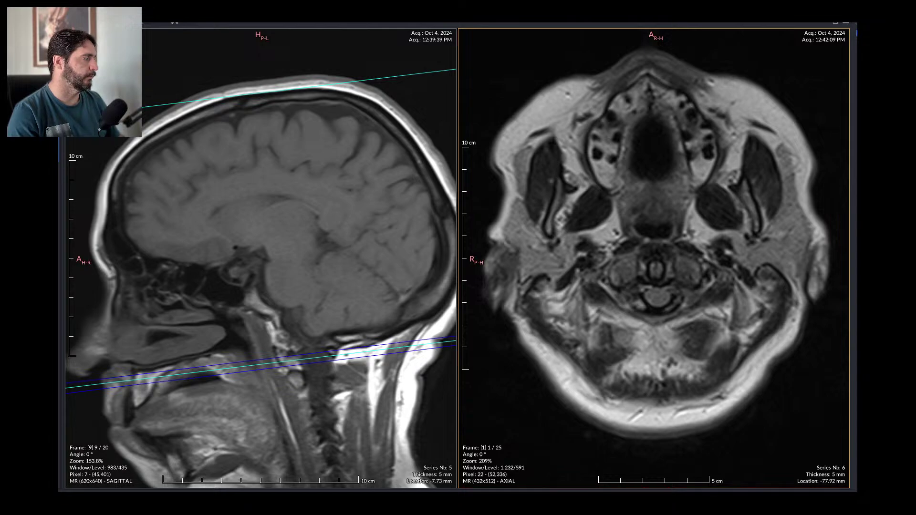
Step: Examine axial brain series 6 beside sagittal series 5, from slice 1 at the skull base up to the vertex
scroll(622, 247, "down", 4)
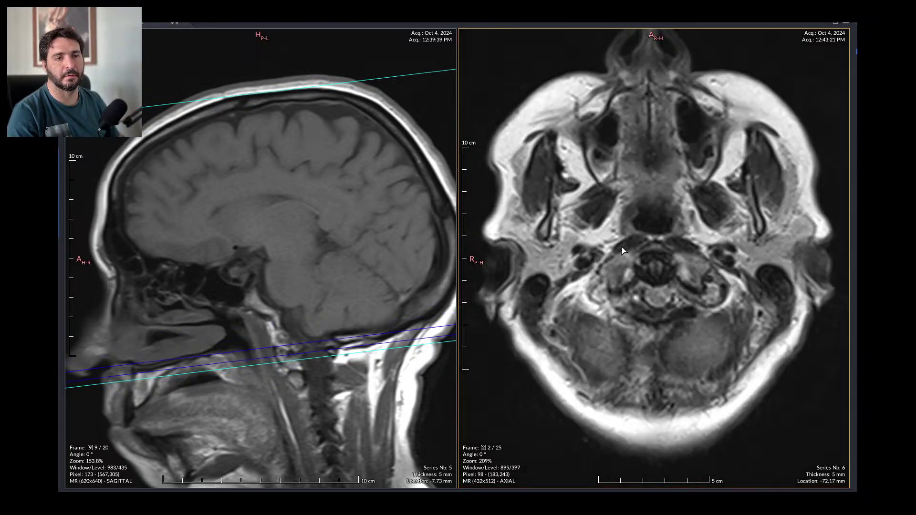
scroll(616, 264, "down", 14)
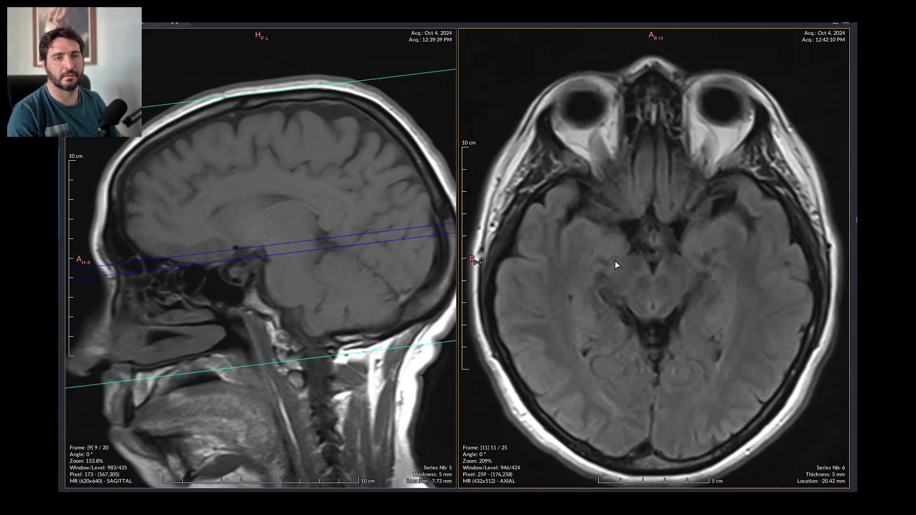
scroll(615, 265, "down", 1)
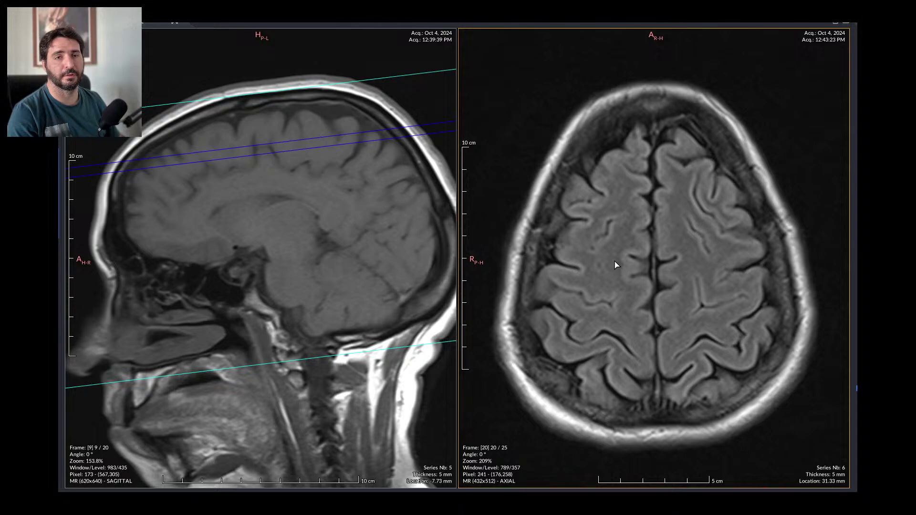
scroll(613, 264, "down", 4)
scroll(614, 269, "up", 2)
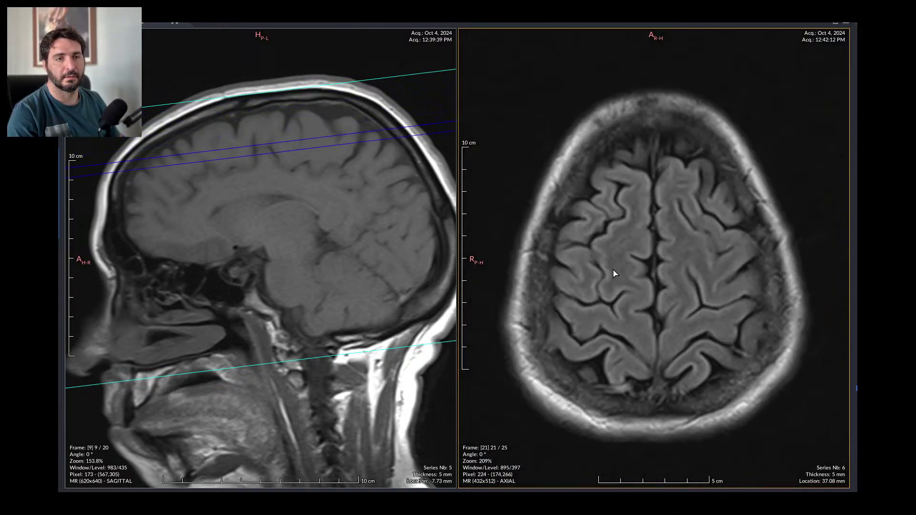
scroll(615, 273, "down", 2)
Step: Review axial series 6 back down to the posterior fossa and up again to the vertex, settling on slice 20
scroll(615, 273, "up", 10)
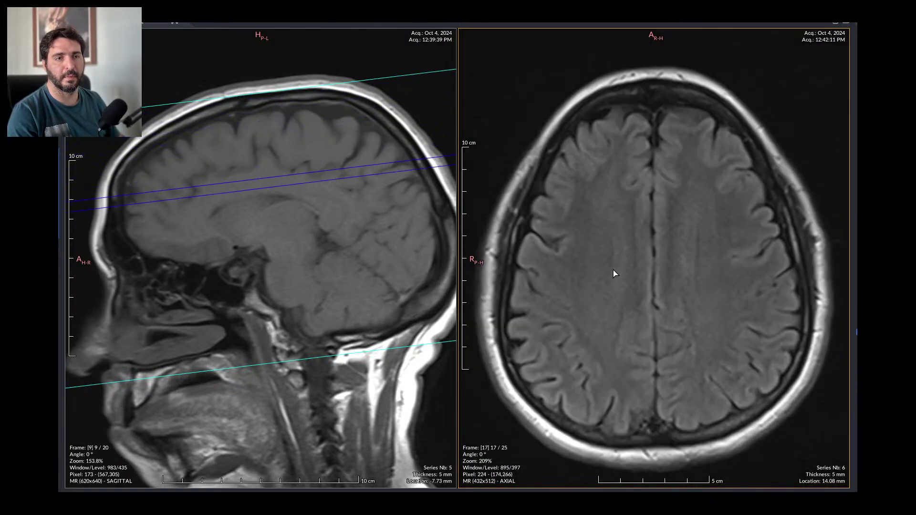
scroll(615, 272, "up", 6)
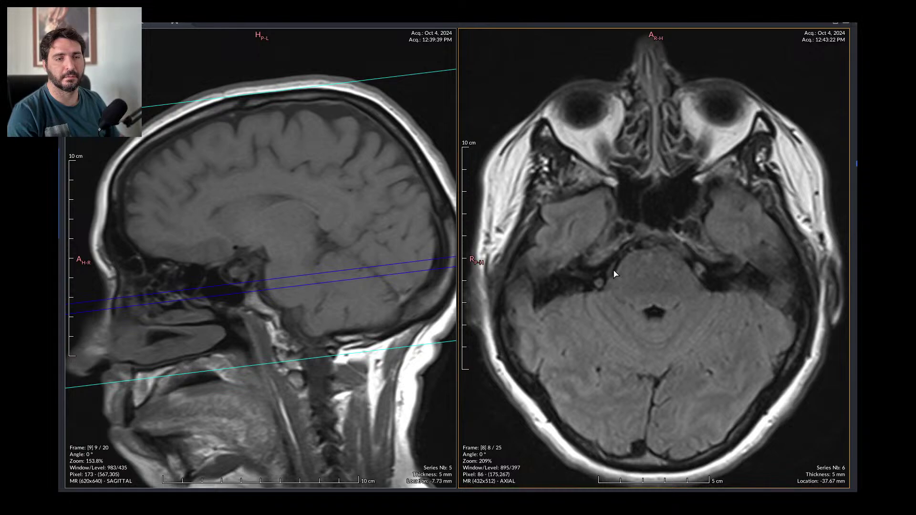
scroll(615, 273, "up", 7)
scroll(615, 273, "down", 5)
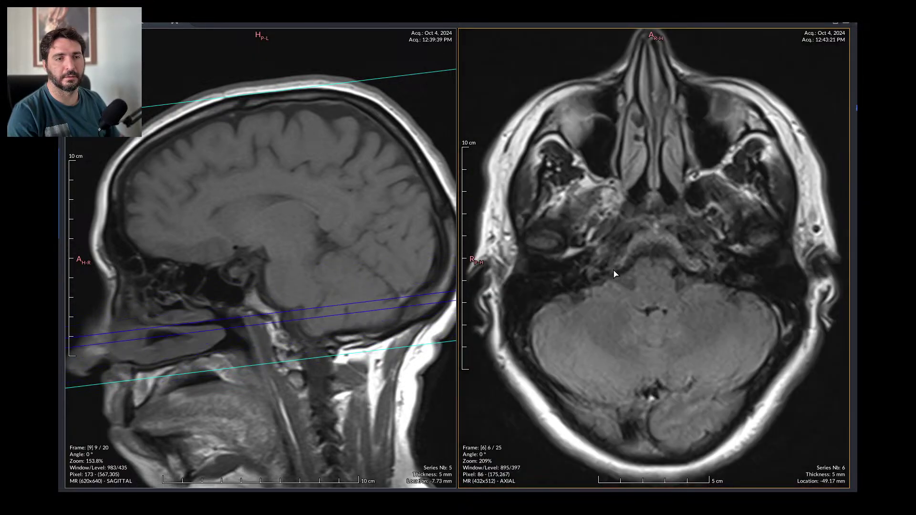
scroll(615, 273, "up", 3)
scroll(615, 273, "down", 7)
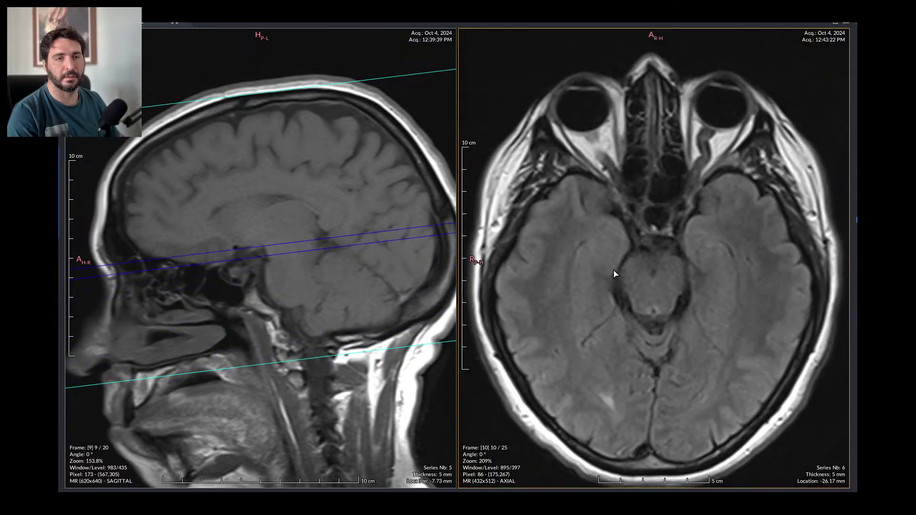
scroll(614, 273, "down", 13)
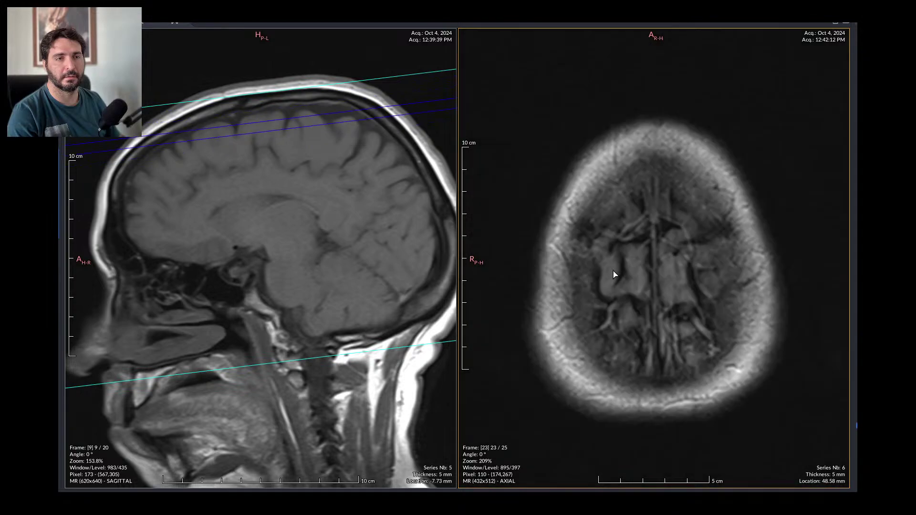
scroll(348, 249, "down", 3)
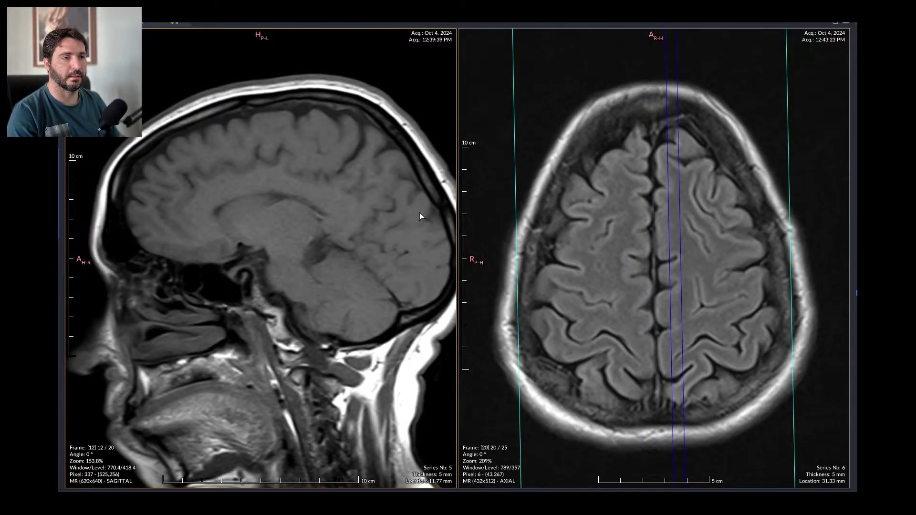
Step: Sweep sagittal series 5 out to the lateral slices against axial slice 20 and return to midline slice 9
scroll(420, 216, "up", 6)
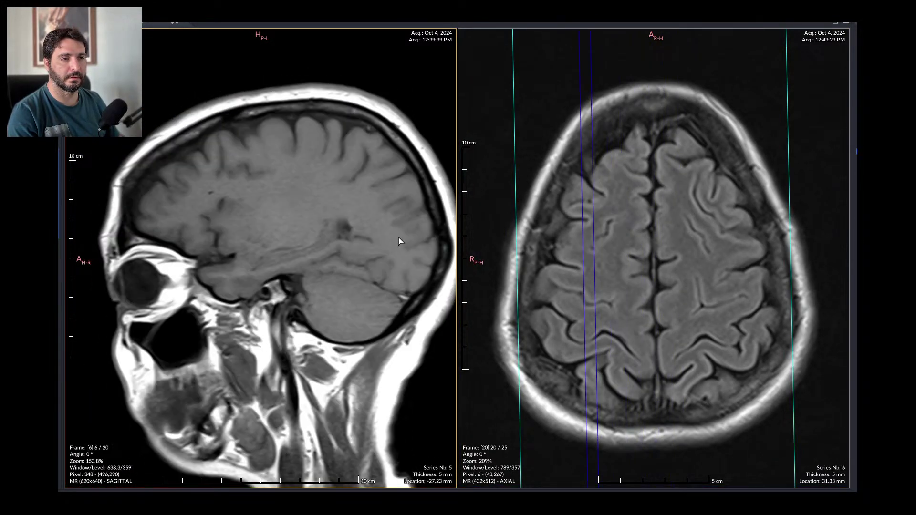
scroll(400, 241, "up", 3)
scroll(401, 239, "down", 6)
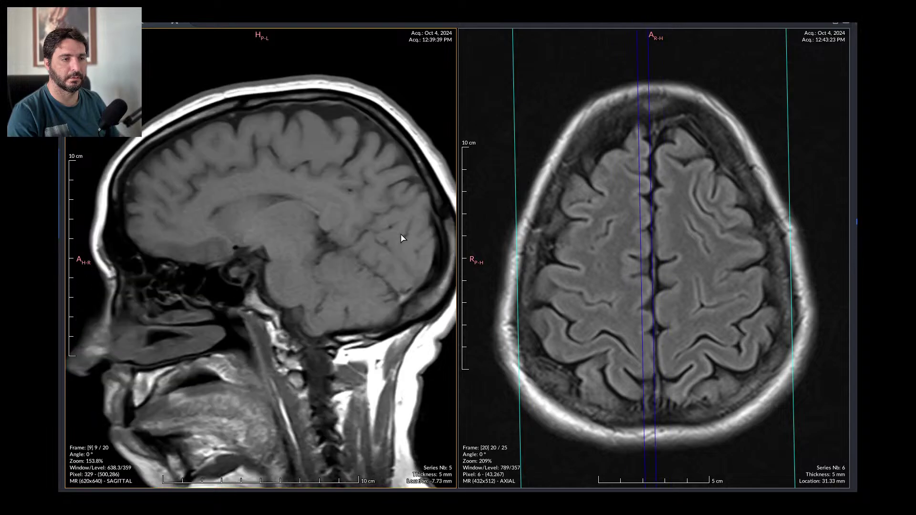
Step: Sweep sagittal series 5 between the lateral slices and the midline against axial slice 20, settling on slice 11 enlarged to 161.65%
scroll(400, 239, "down", 11)
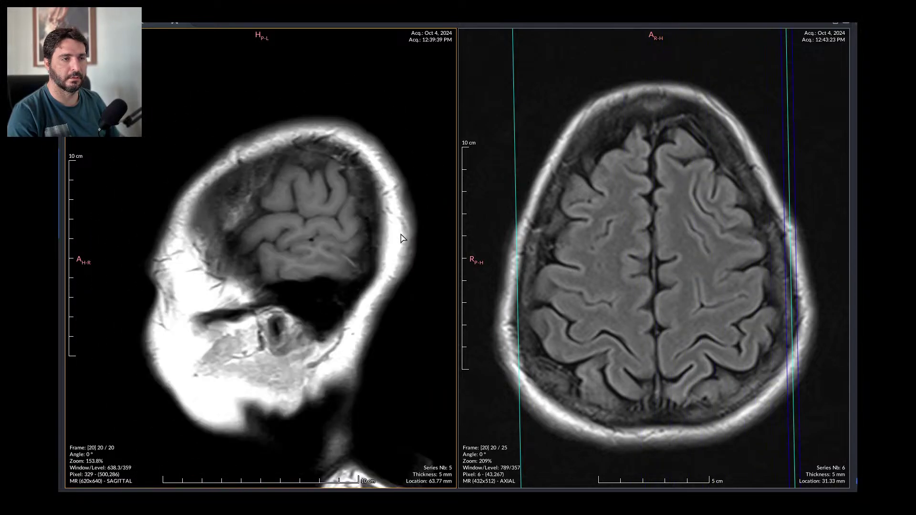
scroll(401, 238, "up", 9)
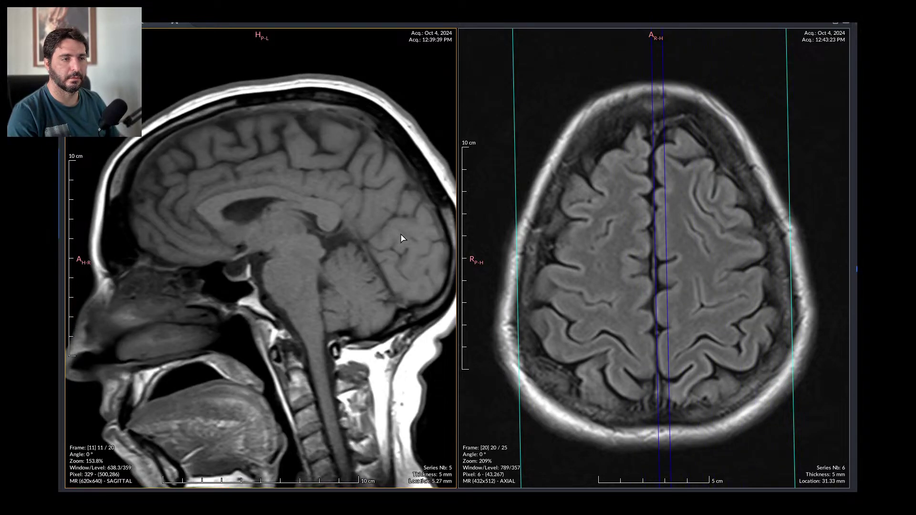
scroll(401, 239, "up", 6)
scroll(400, 239, "down", 5)
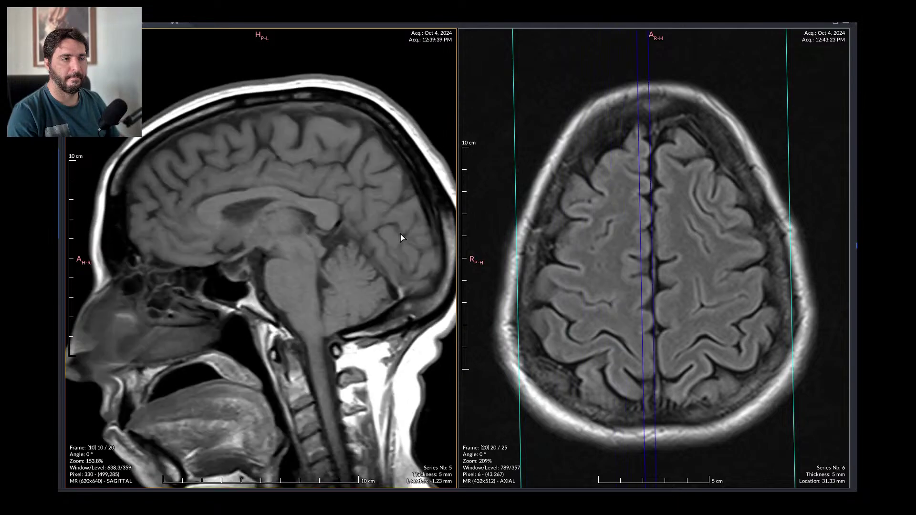
scroll(401, 238, "down", 4)
scroll(401, 238, "up", 4)
scroll(400, 239, "down", 1)
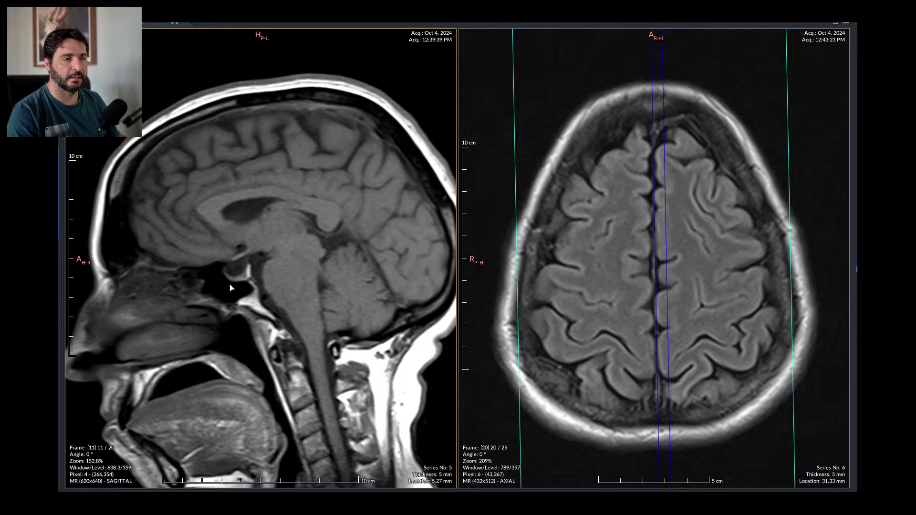
left_click_drag(250, 217, 265, 286)
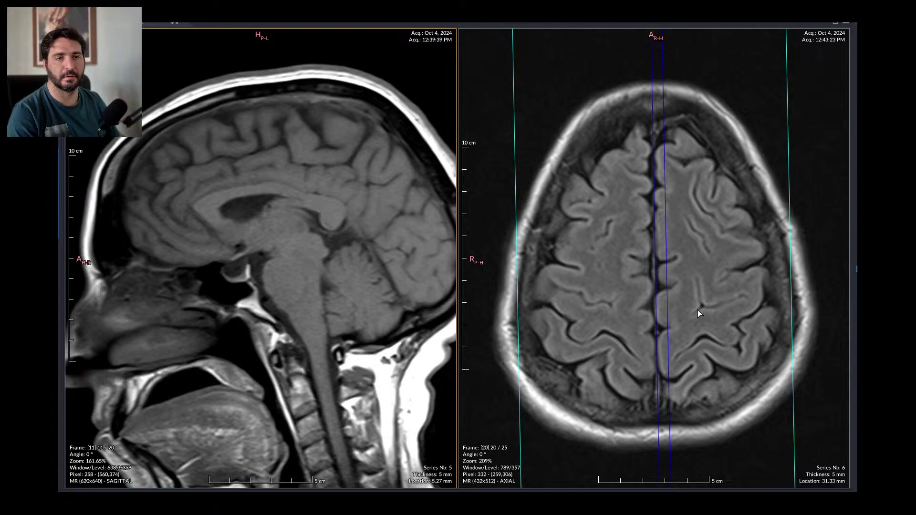
Step: Examine axial series 6 down to slice 1 at the skull base and back up to slice 19, keeping sagittal slice 11 as reference
scroll(737, 322, "down", 5)
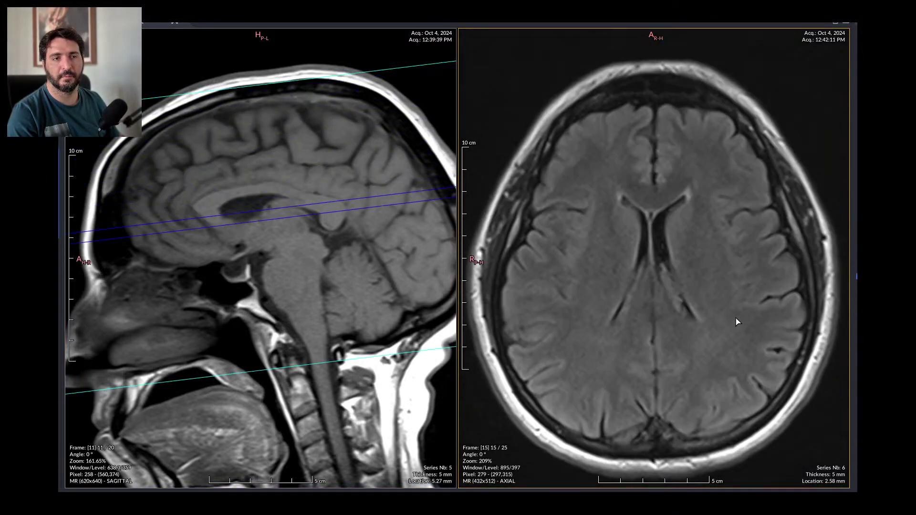
scroll(737, 322, "down", 14)
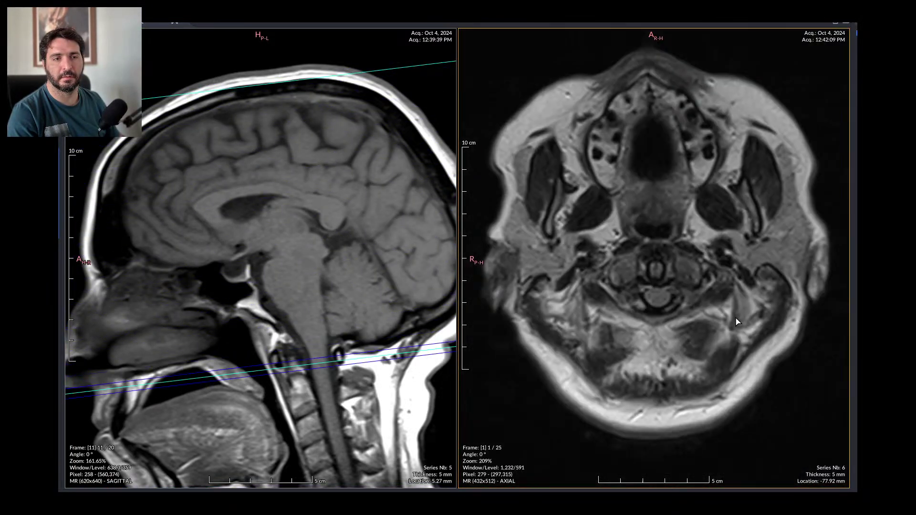
scroll(737, 322, "up", 12)
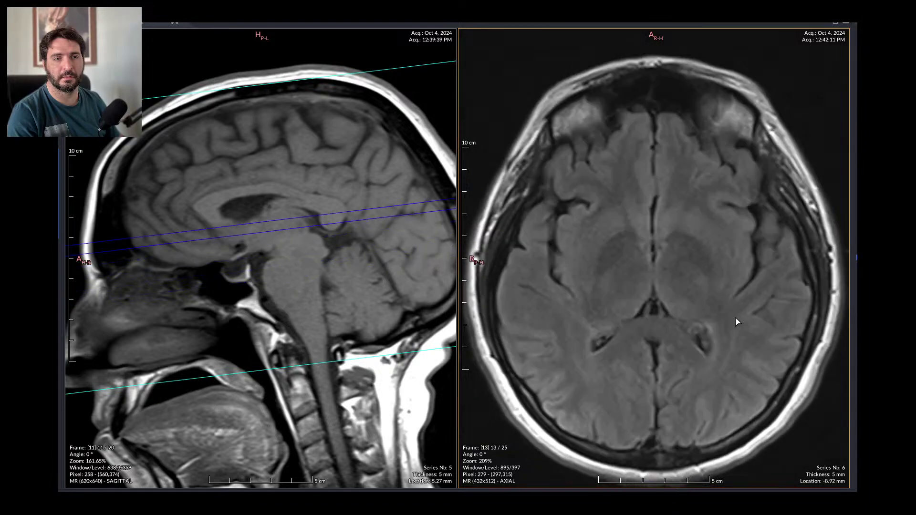
scroll(736, 322, "up", 6)
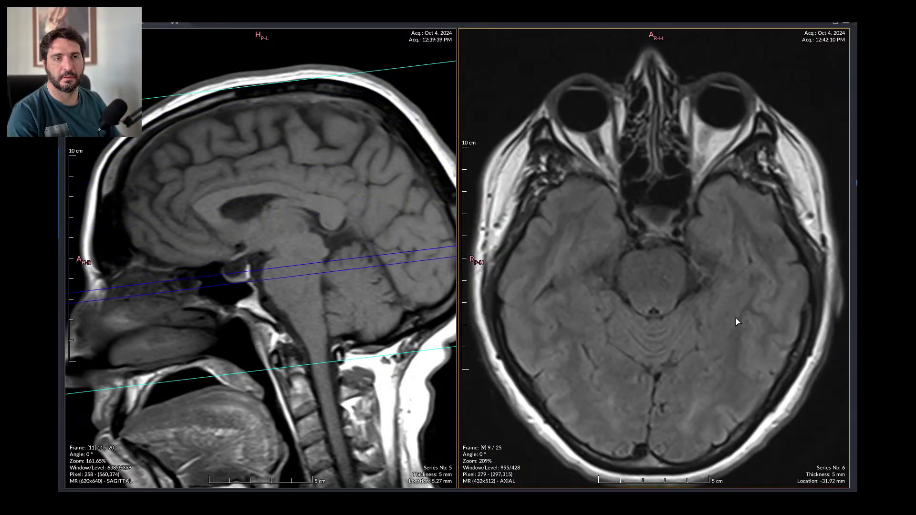
scroll(737, 321, "up", 3)
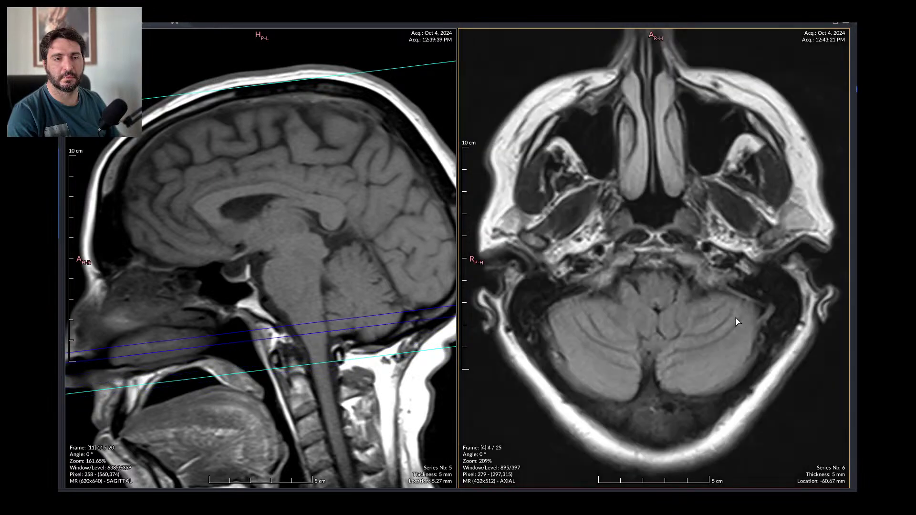
scroll(737, 322, "up", 8)
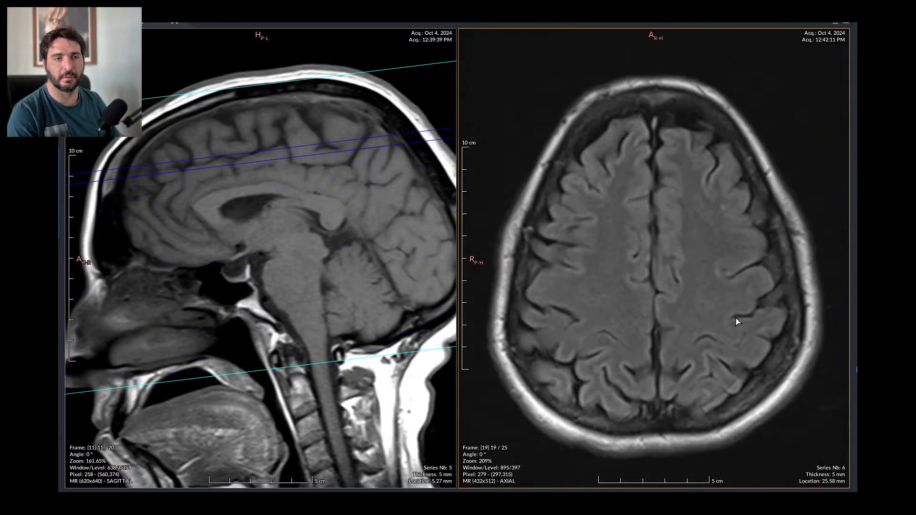
Step: Recheck axial series 6 from slice 19 down through the posterior fossa and up to slice 24 at the vertex
scroll(737, 322, "down", 7)
scroll(737, 322, "down", 10)
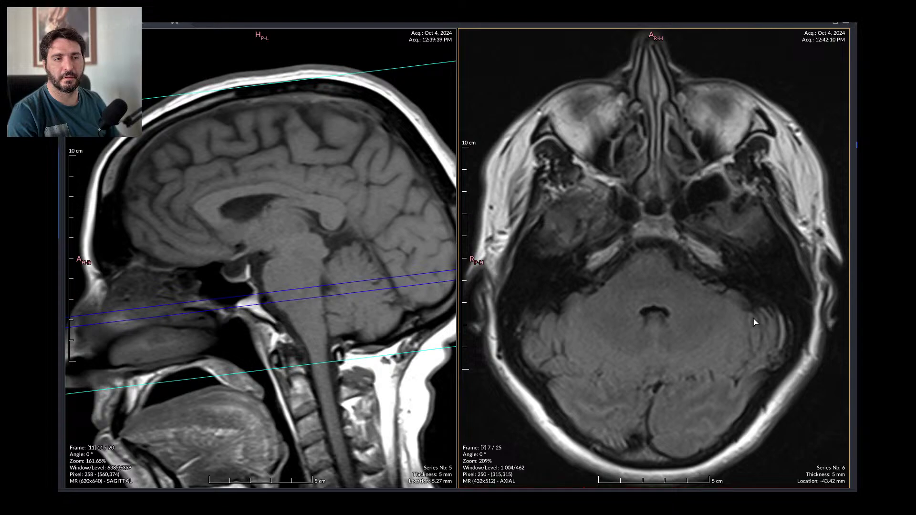
scroll(754, 323, "down", 4)
scroll(755, 323, "up", 6)
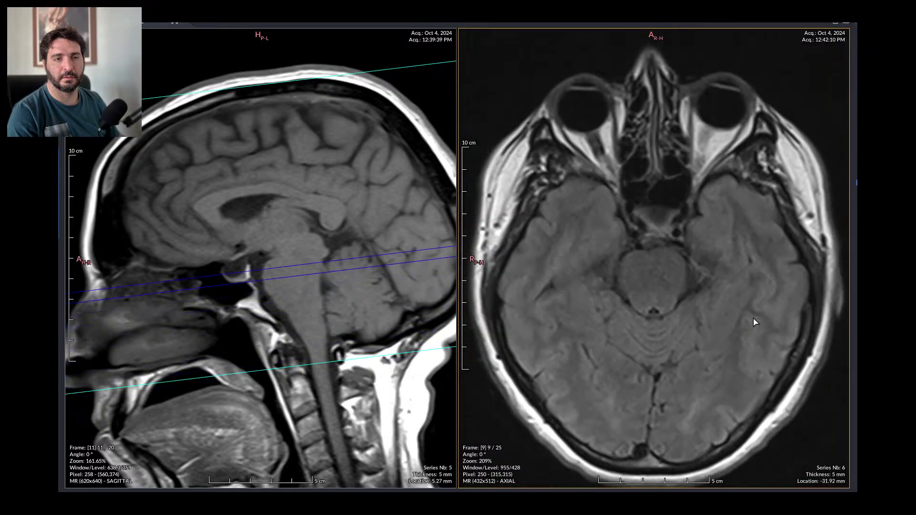
scroll(754, 323, "up", 15)
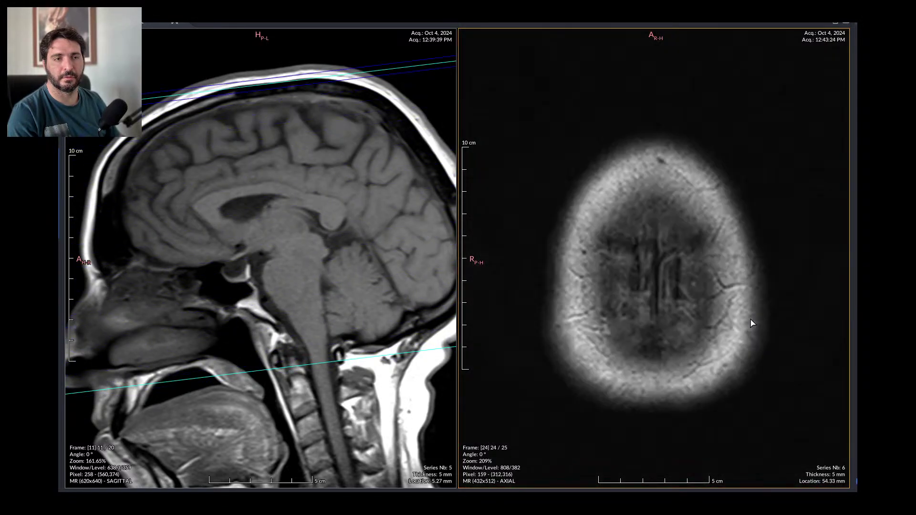
Step: Inspect the brainstem and occipital regions on axial series 6 around slices 9 to 12, continuing up to the lateral ventricles on slice 15
scroll(752, 323, "down", 13)
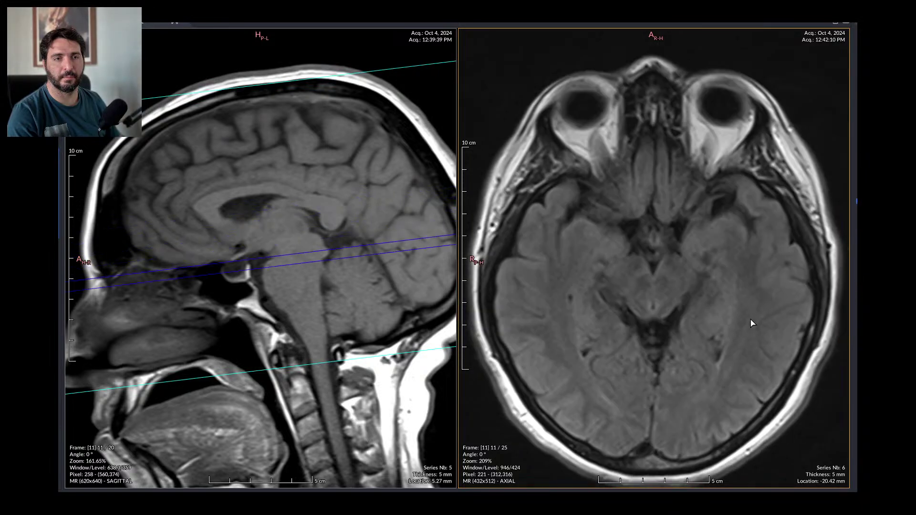
scroll(751, 323, "down", 8)
scroll(701, 327, "up", 6)
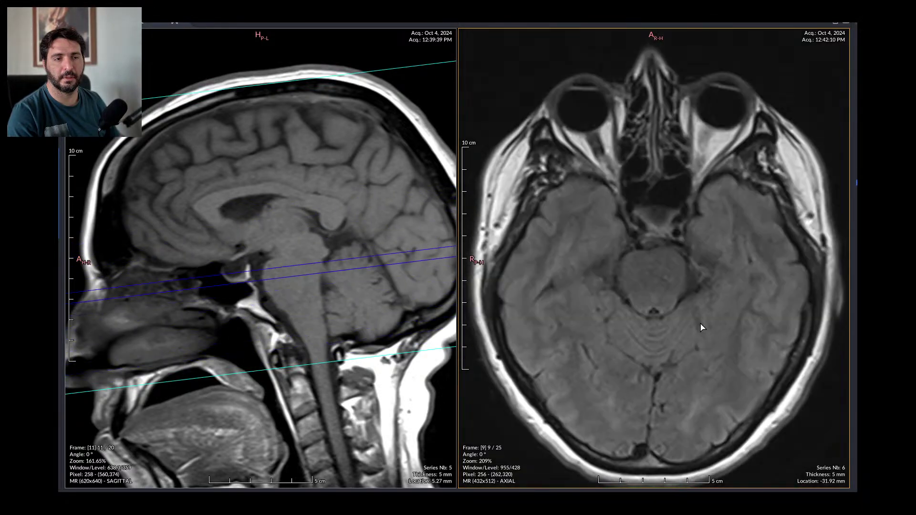
scroll(701, 327, "up", 1)
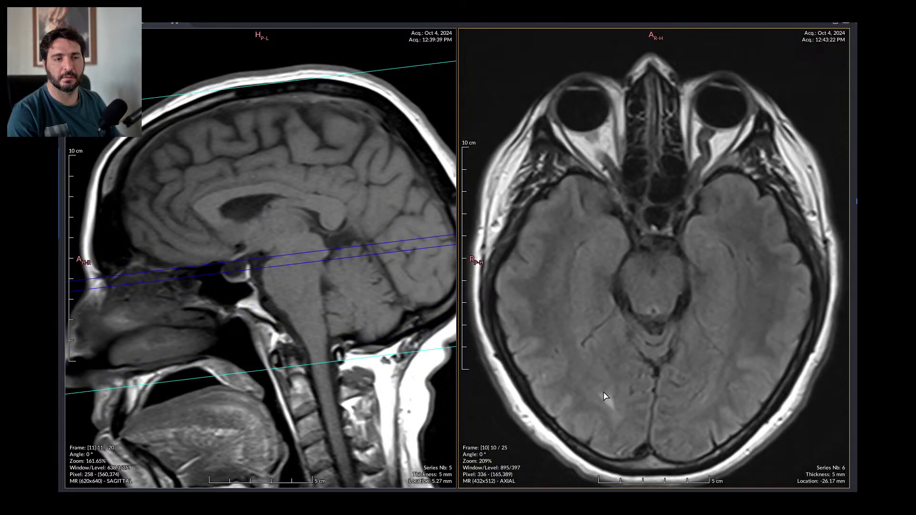
scroll(604, 397, "down", 2)
scroll(601, 400, "up", 2)
scroll(697, 392, "up", 4)
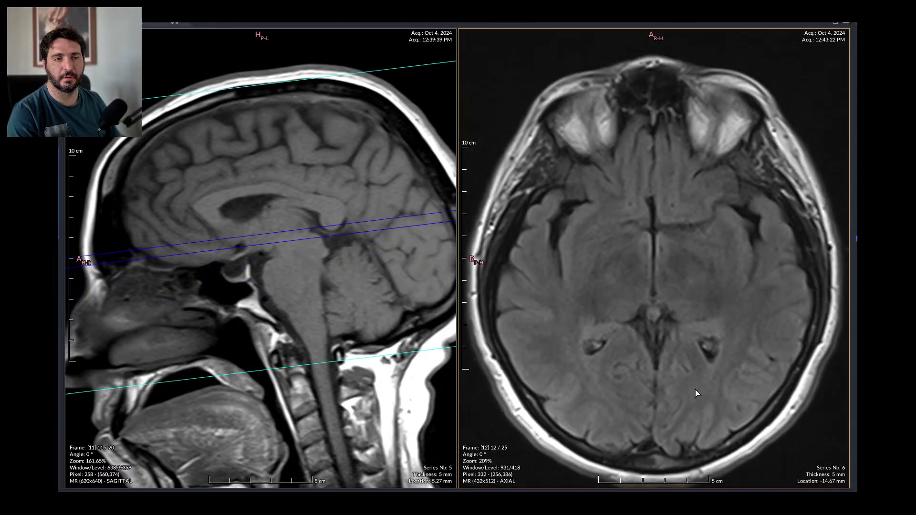
scroll(696, 392, "up", 1)
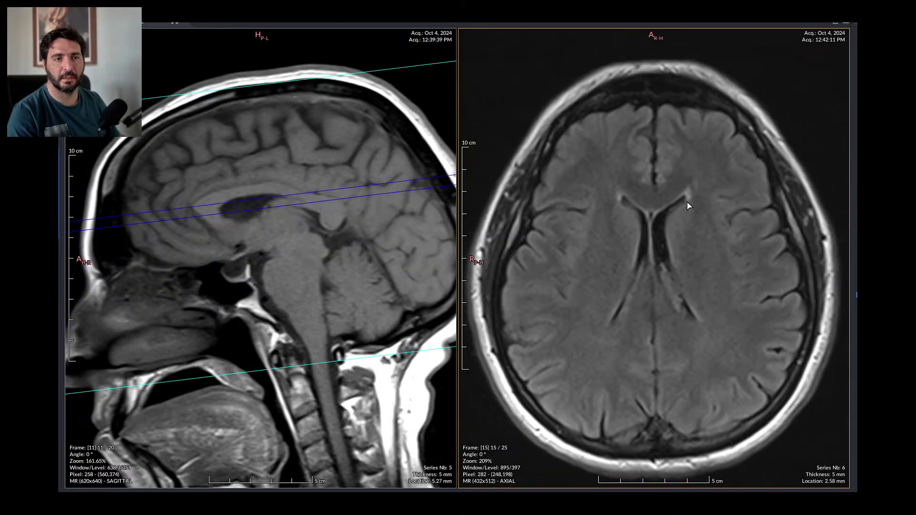
Step: Review axial series 6 up to slice 19, down to slice 1 at the skull base, and back up to the lateral ventricles on slice 16
scroll(726, 282, "up", 8)
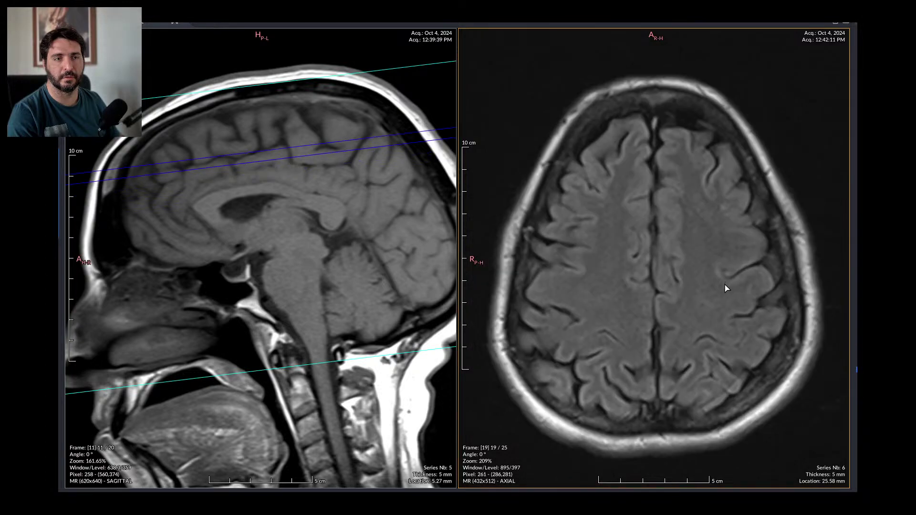
scroll(724, 290, "down", 4)
scroll(724, 291, "down", 13)
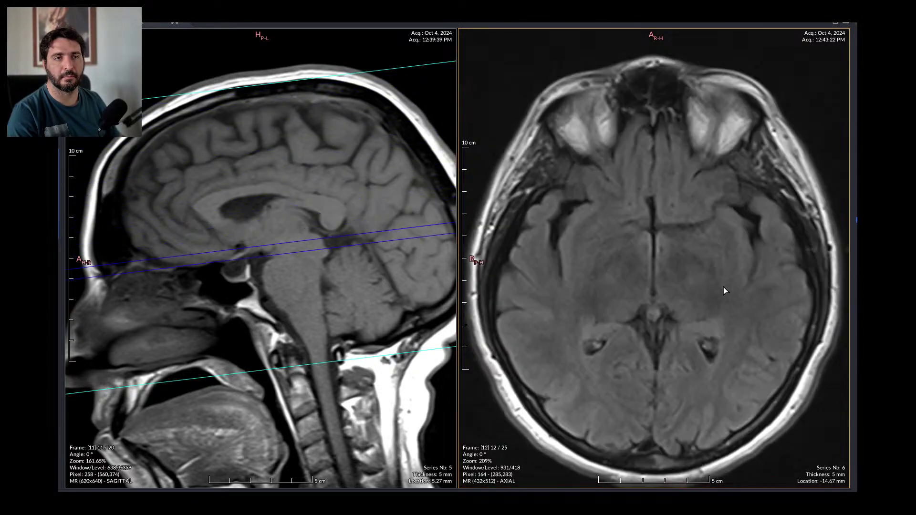
scroll(725, 291, "down", 5)
scroll(724, 291, "up", 5)
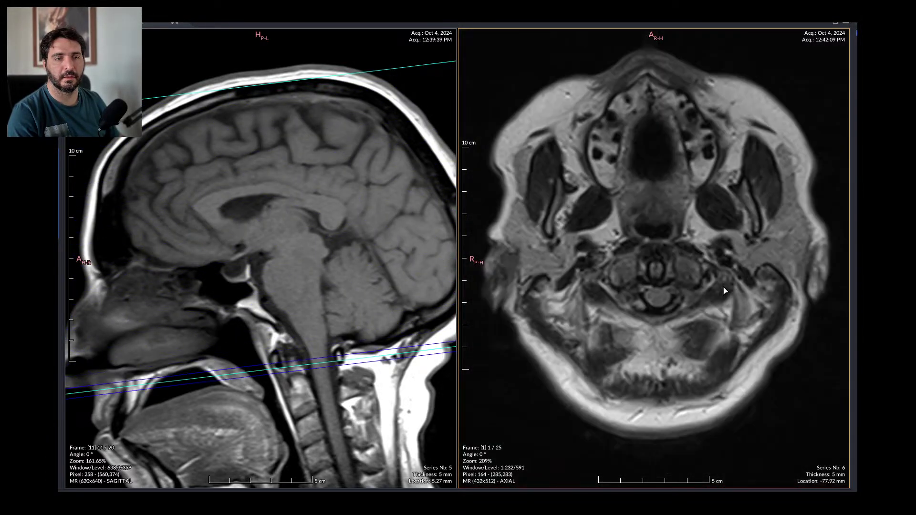
scroll(725, 291, "down", 5)
scroll(724, 291, "up", 13)
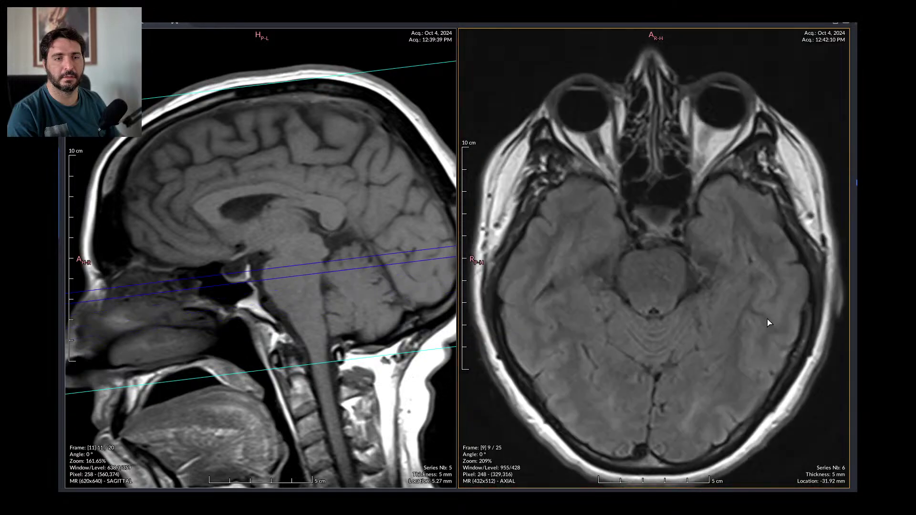
scroll(682, 331, "up", 2)
Step: Examine sagittal series 5 from the midline out to the lateral slices on both sides, with axial slice 16 as reference
left_click(413, 280)
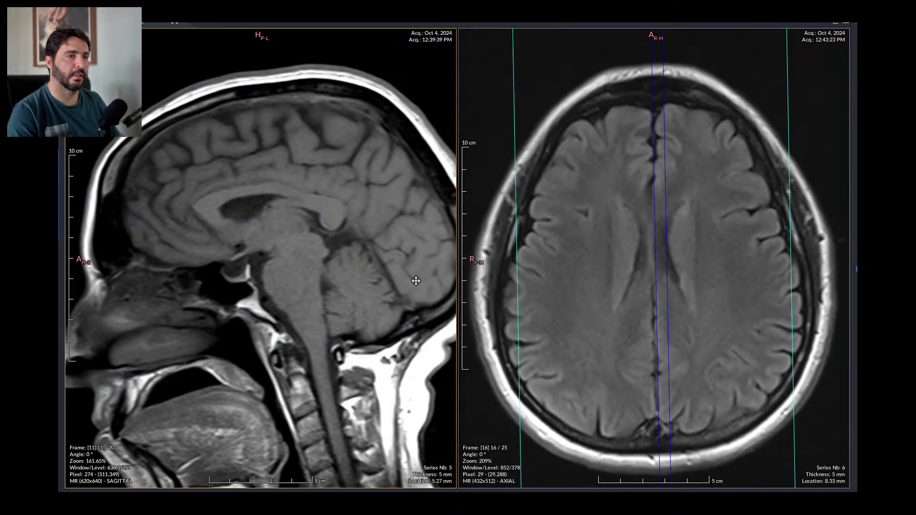
scroll(413, 282, "down", 6)
scroll(413, 281, "up", 5)
scroll(414, 285, "down", 3)
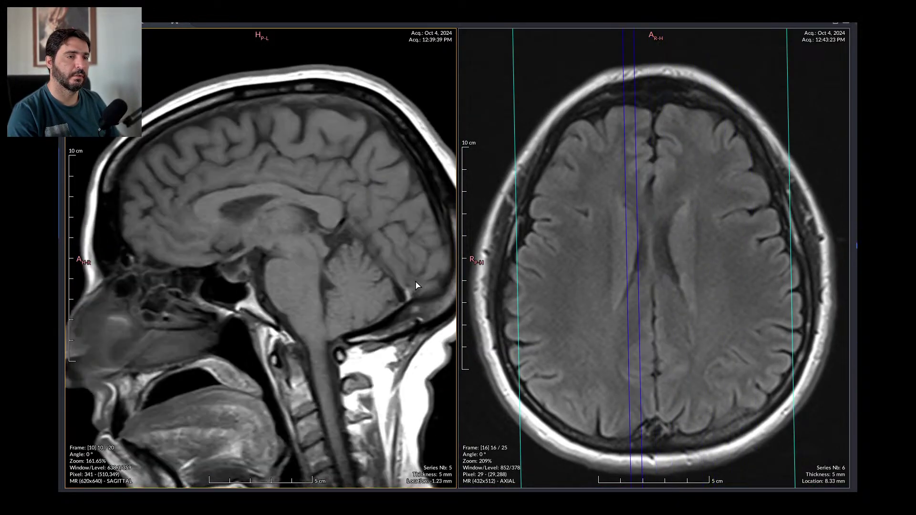
scroll(411, 285, "up", 3)
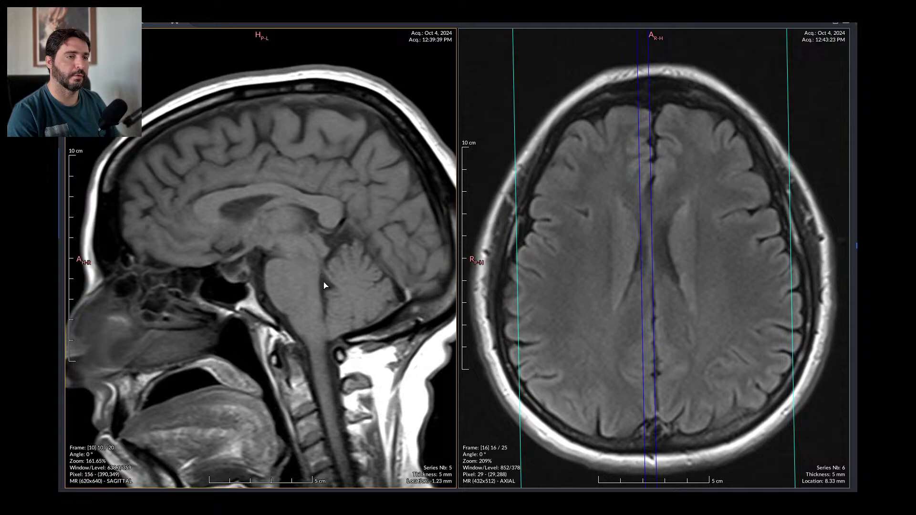
scroll(330, 300, "up", 4)
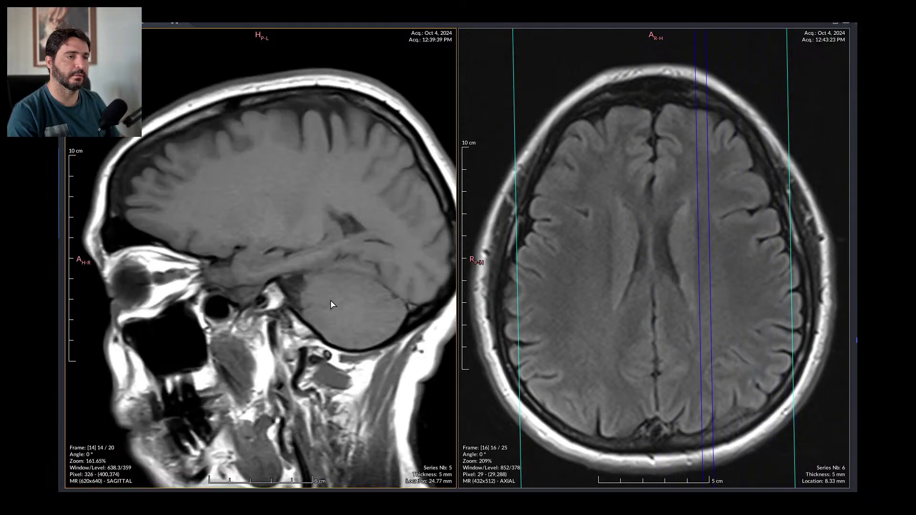
scroll(333, 303, "down", 10)
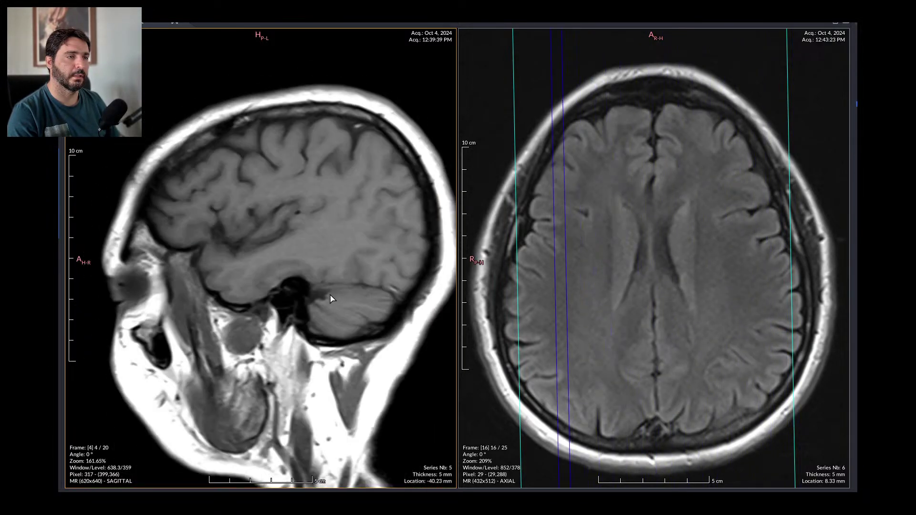
scroll(332, 299, "up", 10)
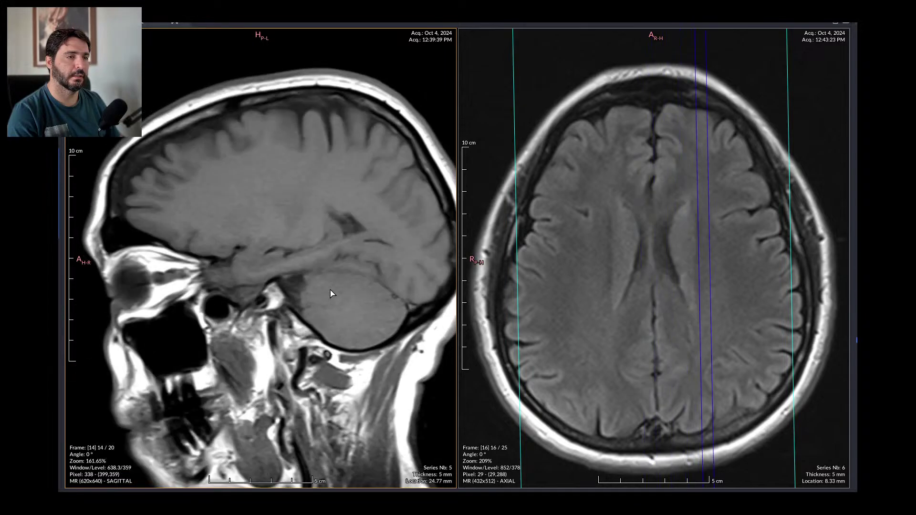
scroll(333, 293, "down", 2)
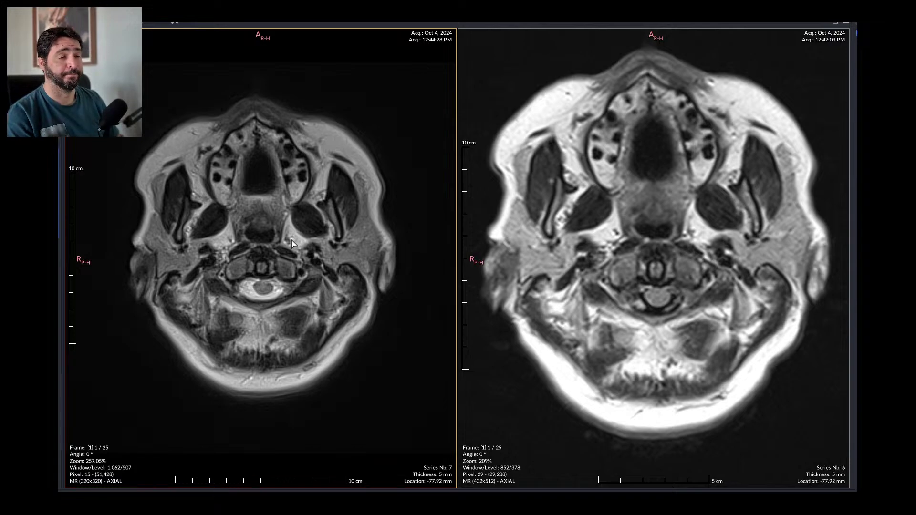
Step: Compare axial series 7, enlarged to 313.6%, with axial series 6 from slice 1 up toward the vertex and back down to slice 9
scroll(334, 220, "up", 6)
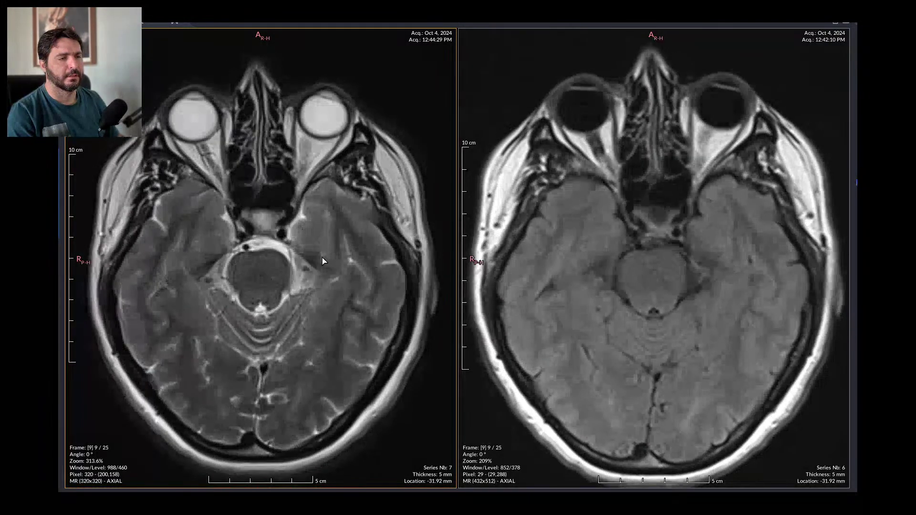
scroll(326, 298, "down", 3)
scroll(326, 299, "up", 8)
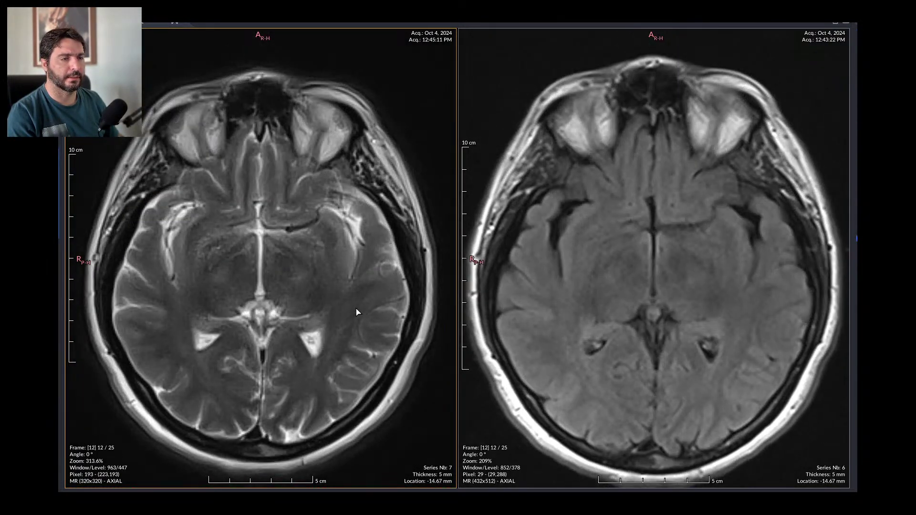
scroll(275, 253, "up", 3)
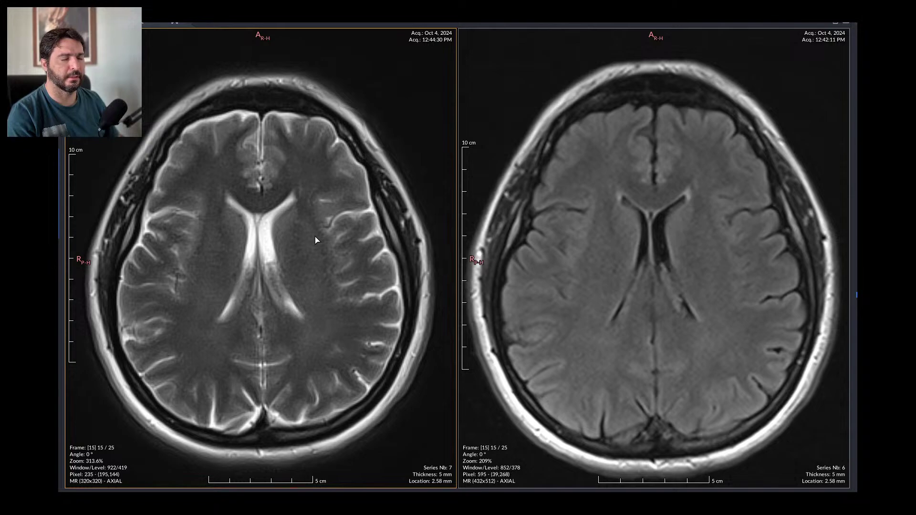
scroll(310, 239, "up", 8)
scroll(308, 240, "down", 5)
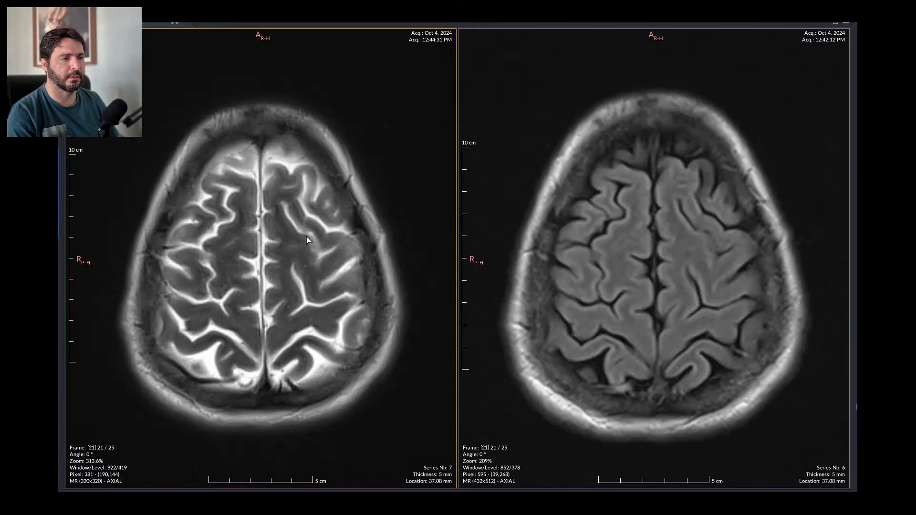
scroll(307, 240, "down", 13)
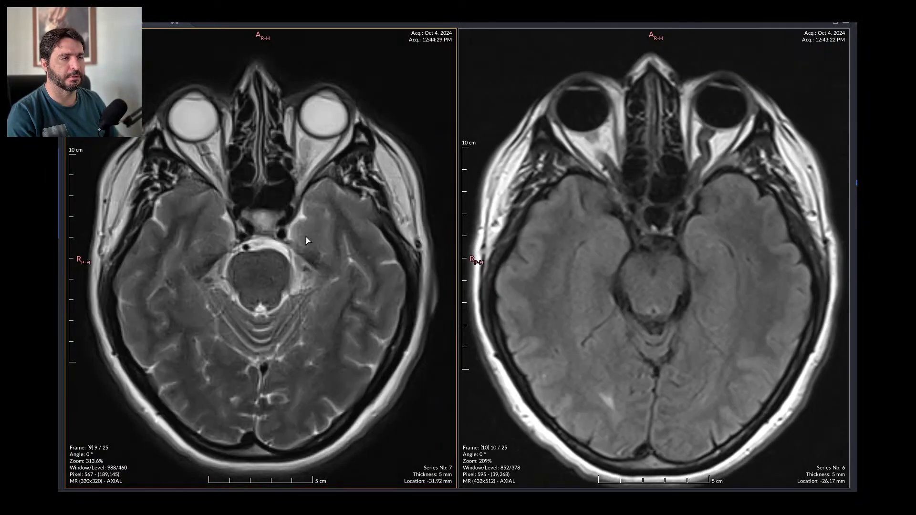
Step: Compare axial series 7 and 6 from the brainstem up to the lateral ventricles on slice 16 and down to the cerebellum on slice 4
scroll(307, 240, "down", 2)
scroll(308, 241, "up", 8)
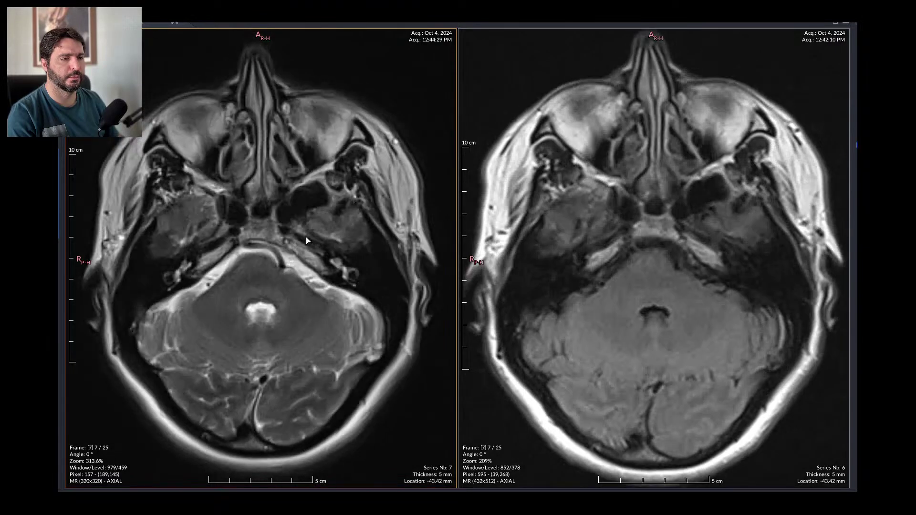
scroll(307, 241, "up", 12)
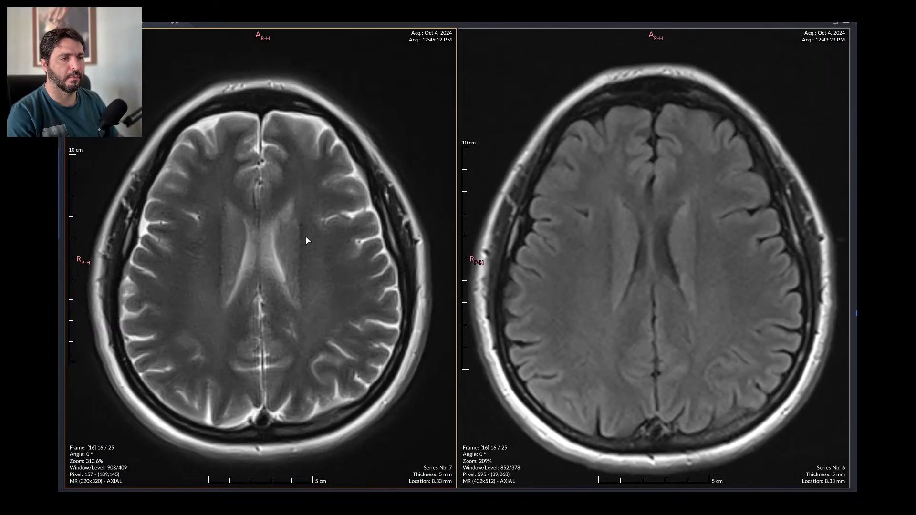
scroll(306, 241, "down", 12)
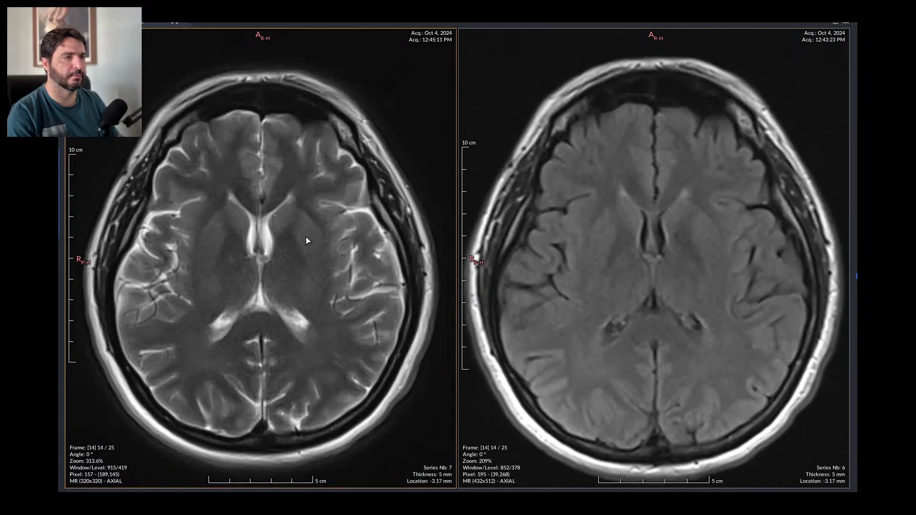
scroll(307, 241, "down", 3)
scroll(307, 241, "up", 4)
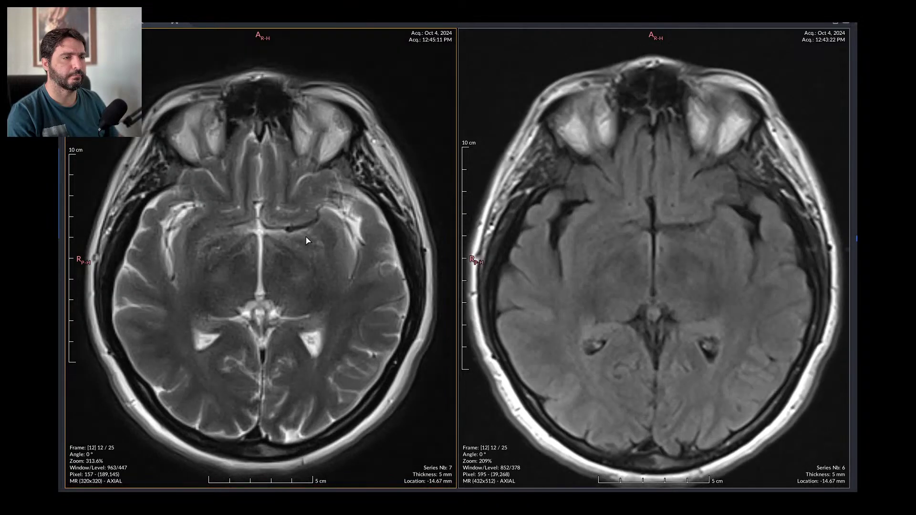
scroll(307, 241, "down", 6)
scroll(306, 241, "up", 3)
scroll(307, 241, "down", 7)
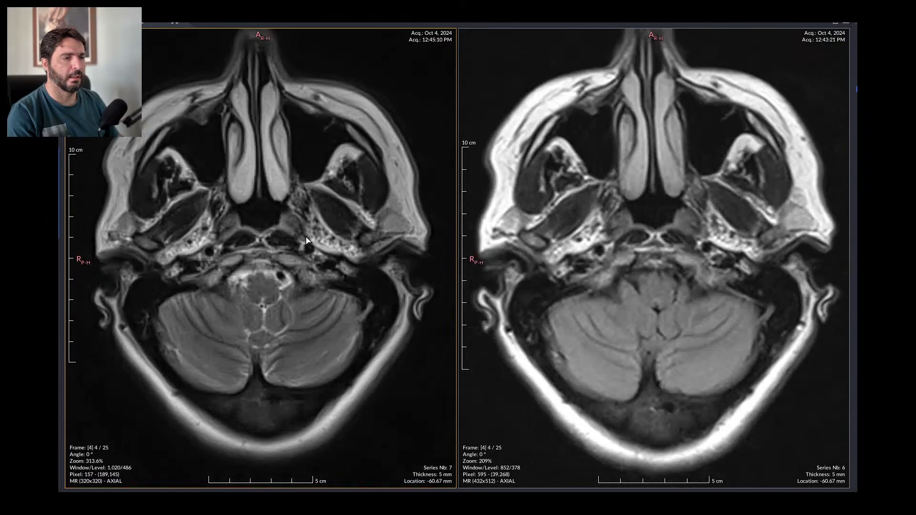
Step: Examine the posterior fossa, temporal lobes and orbits on axial series 7 and 6 between slices 4 and 11, continuing down to slice 1
scroll(307, 241, "up", 2)
scroll(307, 241, "up", 5)
scroll(307, 241, "down", 4)
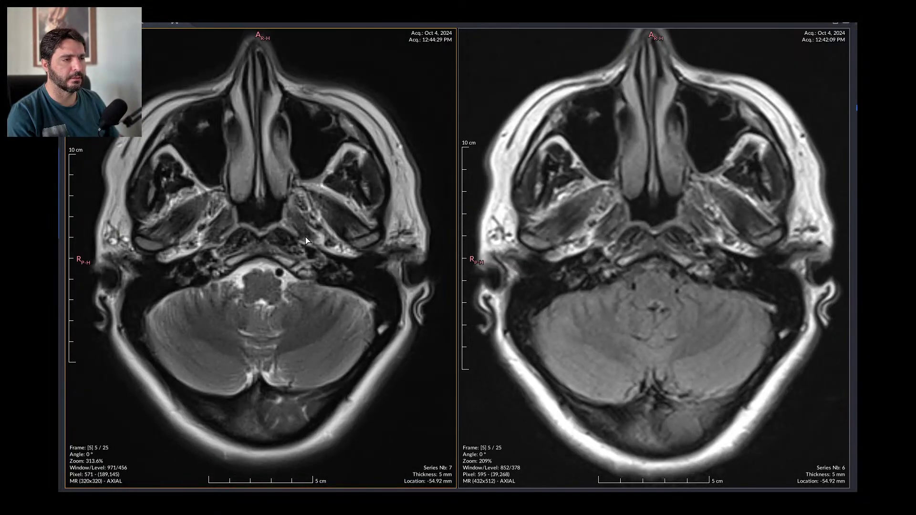
scroll(307, 240, "up", 1)
scroll(395, 288, "up", 5)
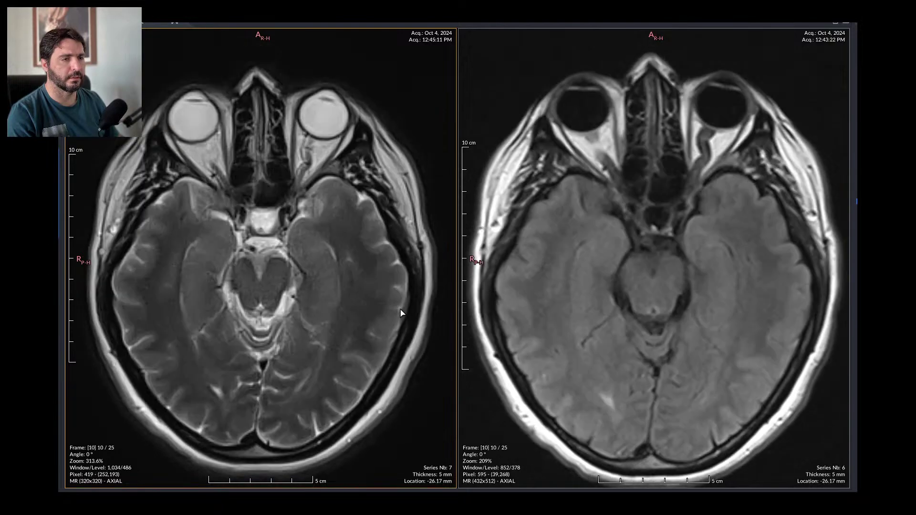
scroll(400, 310, "down", 5)
scroll(400, 310, "up", 7)
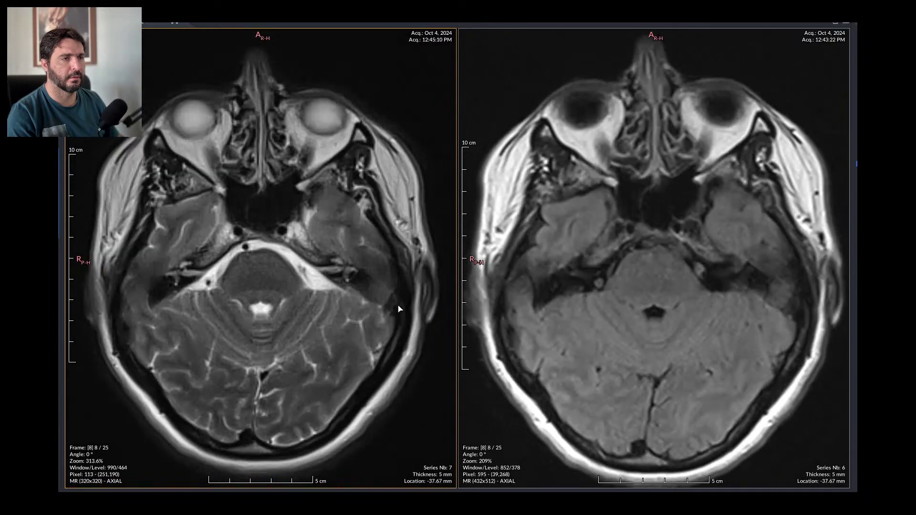
scroll(319, 152, "down", 5)
scroll(188, 105, "up", 1)
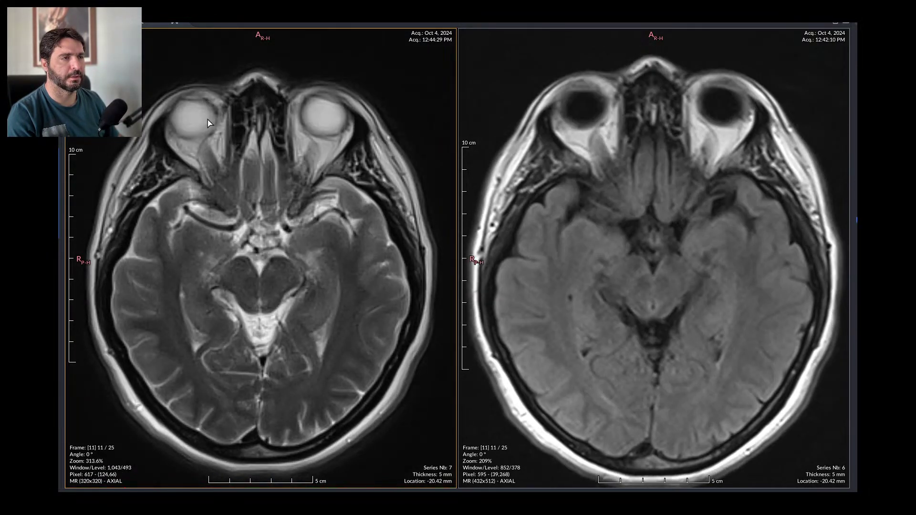
scroll(357, 204, "up", 9)
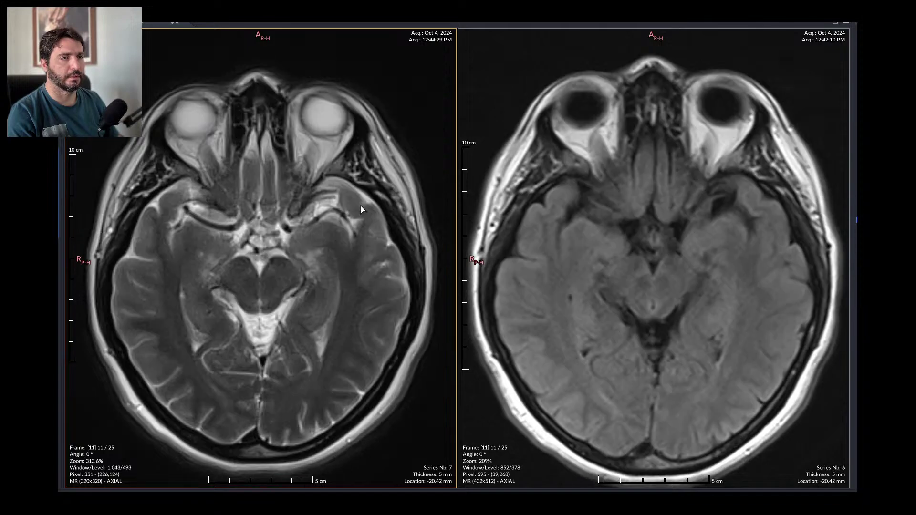
scroll(363, 214, "down", 4)
scroll(365, 214, "down", 10)
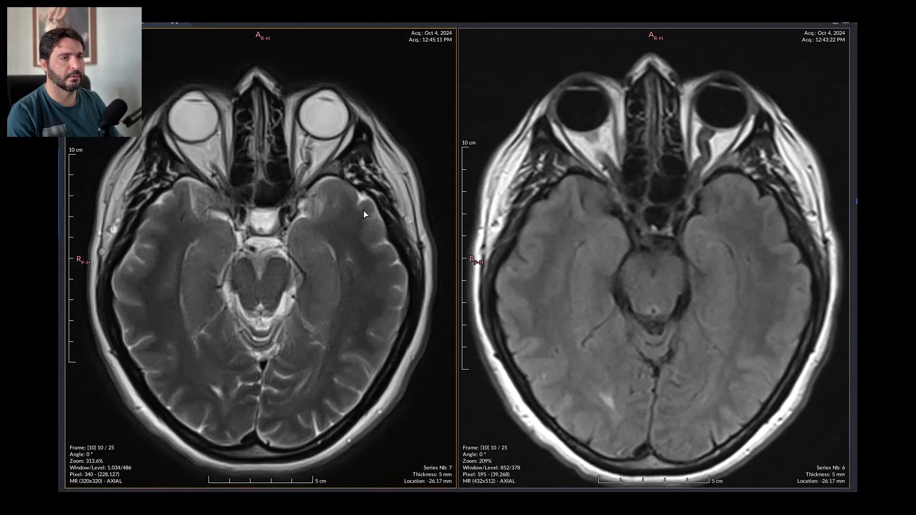
scroll(365, 214, "down", 2)
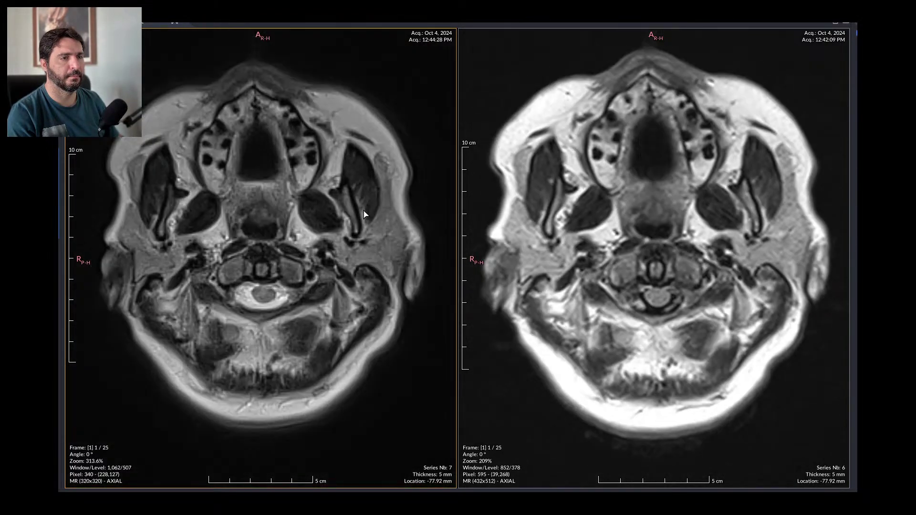
Step: Compare axial series 7 and 6 from slice 1 up to the upper convexity on slice 20 and back down through the cerebellum to slice 1
scroll(364, 214, "up", 7)
scroll(365, 214, "up", 14)
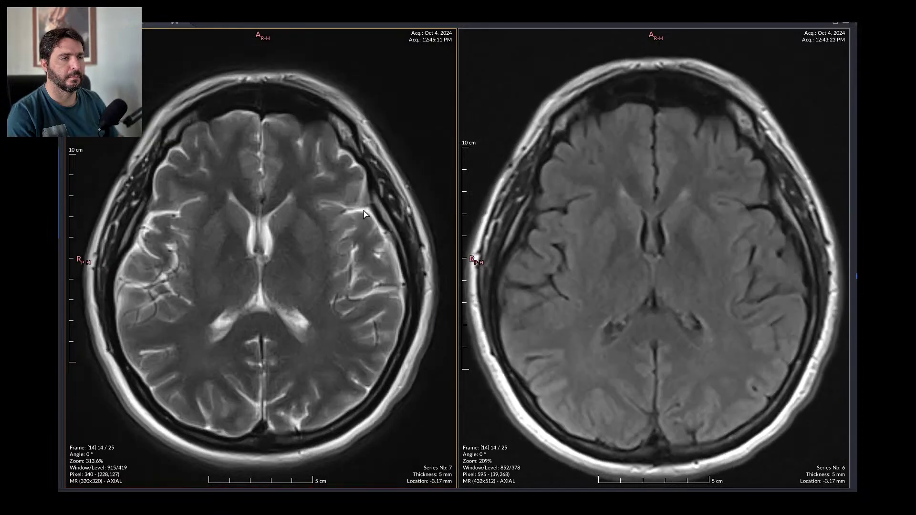
scroll(365, 215, "down", 15)
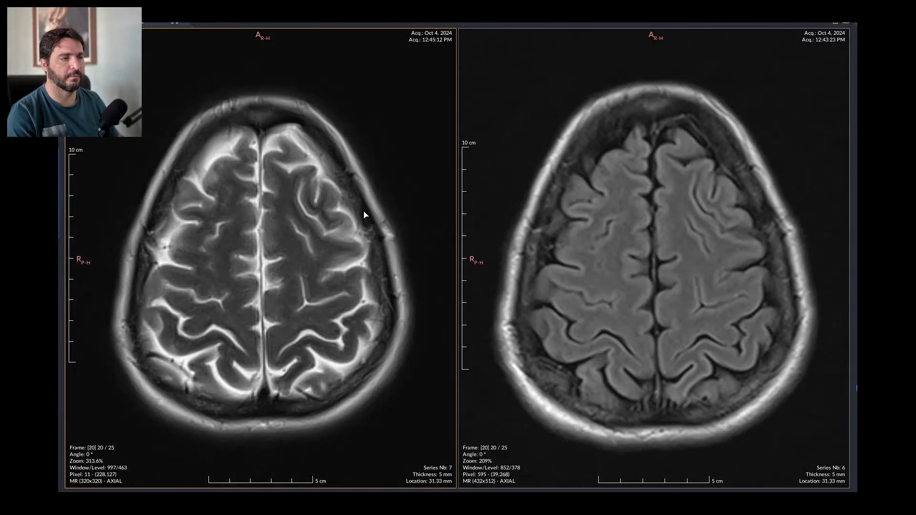
scroll(364, 215, "down", 6)
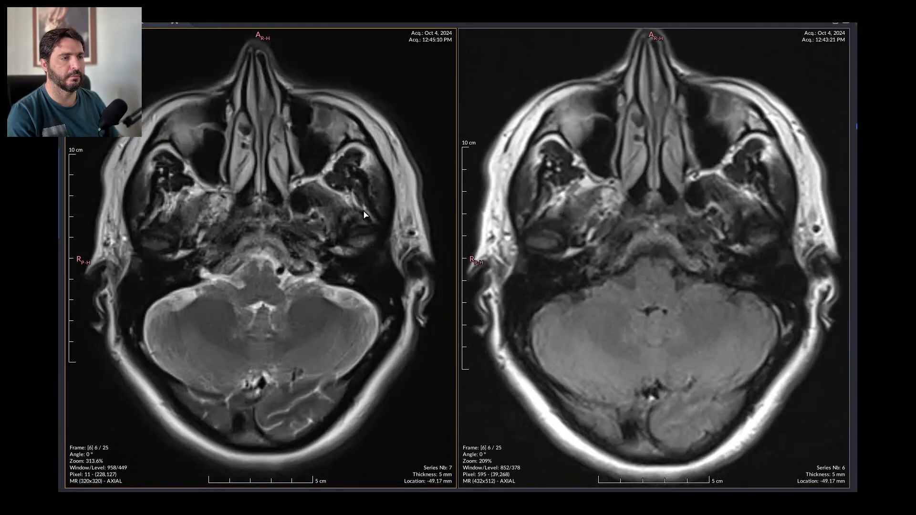
scroll(365, 214, "up", 2)
scroll(365, 214, "up", 1)
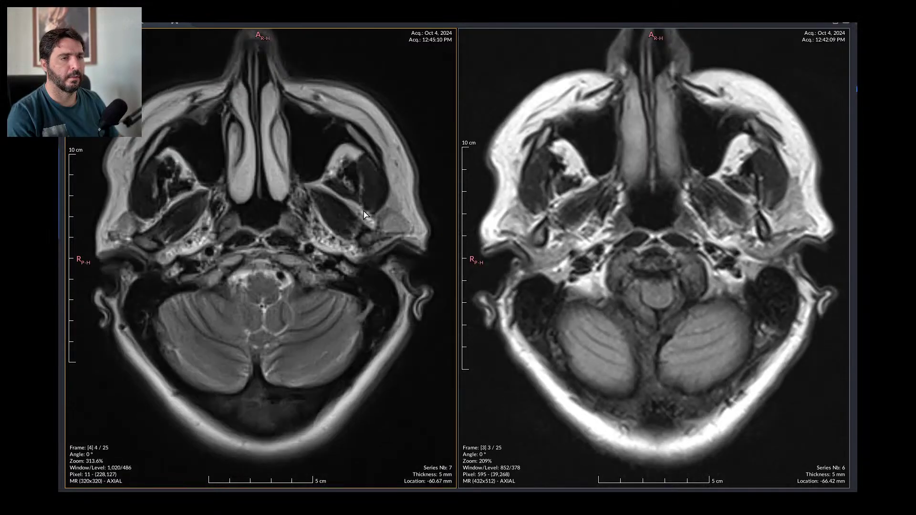
scroll(365, 215, "down", 1)
scroll(365, 215, "up", 9)
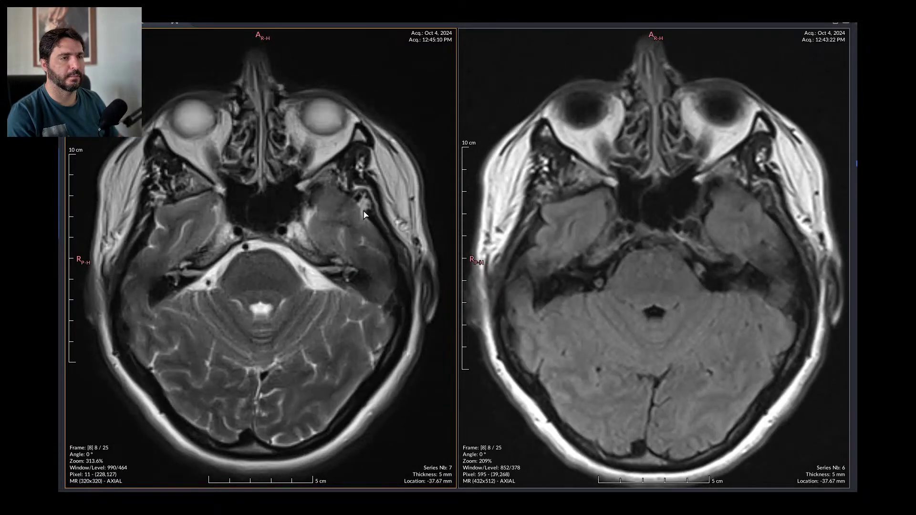
scroll(365, 216, "down", 13)
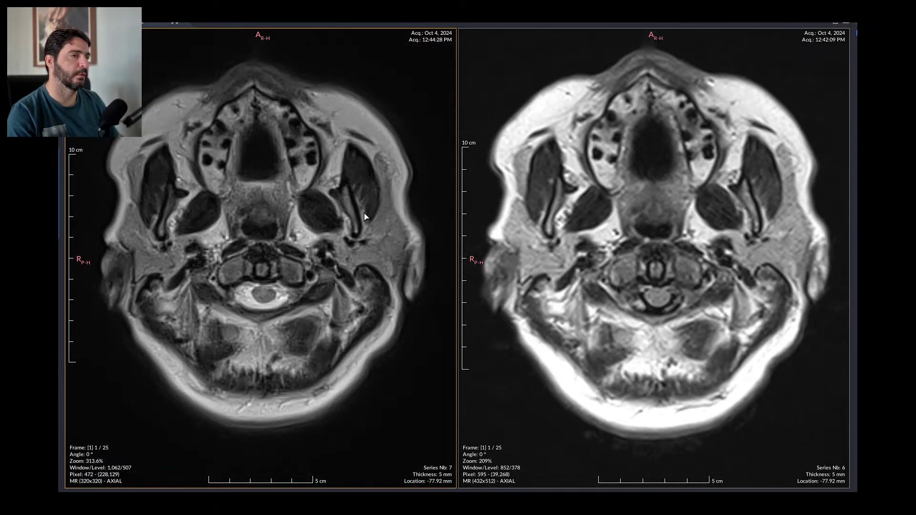
Step: Review axial series 7 and 6 again from slice 1 upward, checking slice 12 and the posterior fossa on slices 6 and 7
scroll(364, 217, "up", 11)
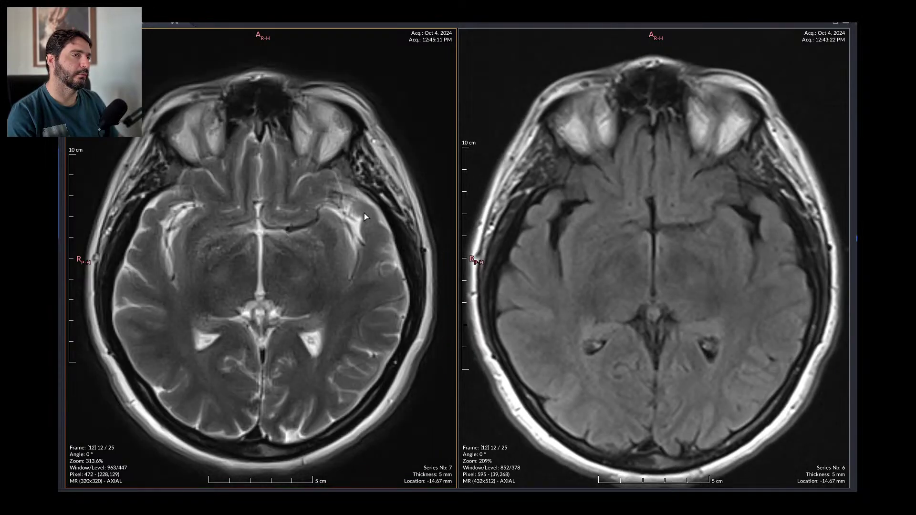
scroll(365, 217, "up", 10)
scroll(365, 217, "down", 10)
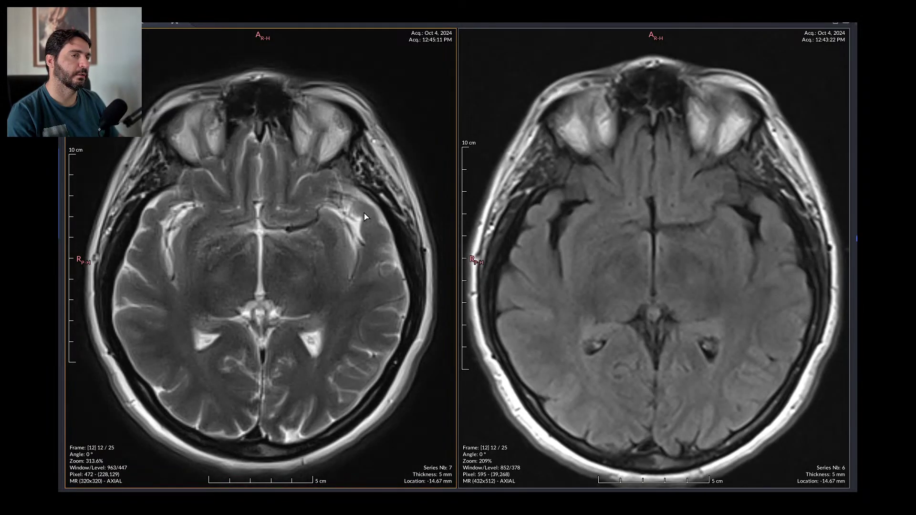
scroll(365, 217, "down", 3)
scroll(365, 217, "up", 3)
scroll(365, 217, "down", 5)
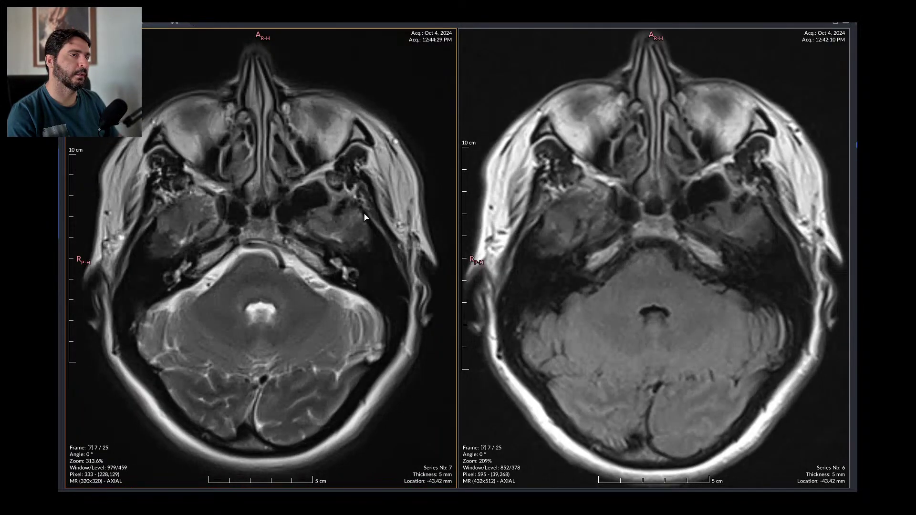
scroll(365, 217, "down", 3)
scroll(365, 217, "up", 3)
scroll(365, 217, "down", 2)
scroll(365, 217, "up", 2)
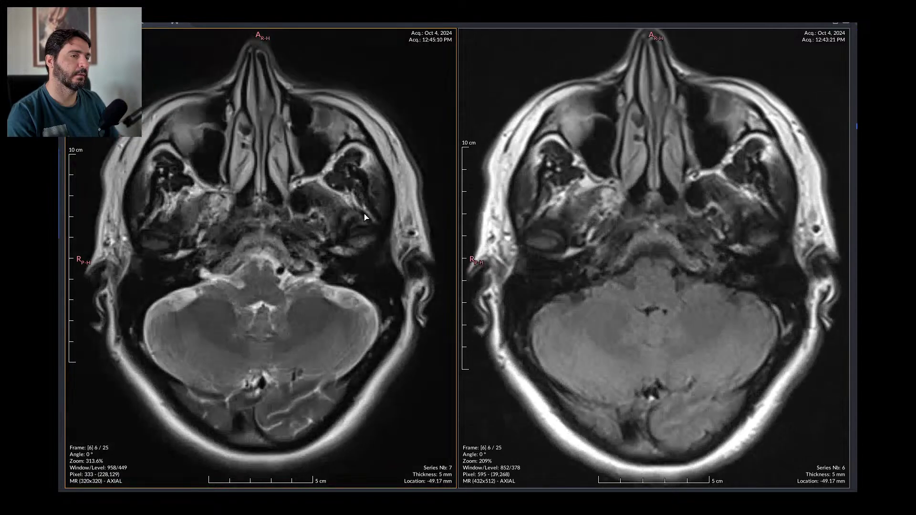
scroll(365, 217, "up", 5)
Step: Display axial series 8 in place of series 7 and narrow its window/level to about 386/186 at the brainstem
key("Right")
scroll(286, 207, "down", 8)
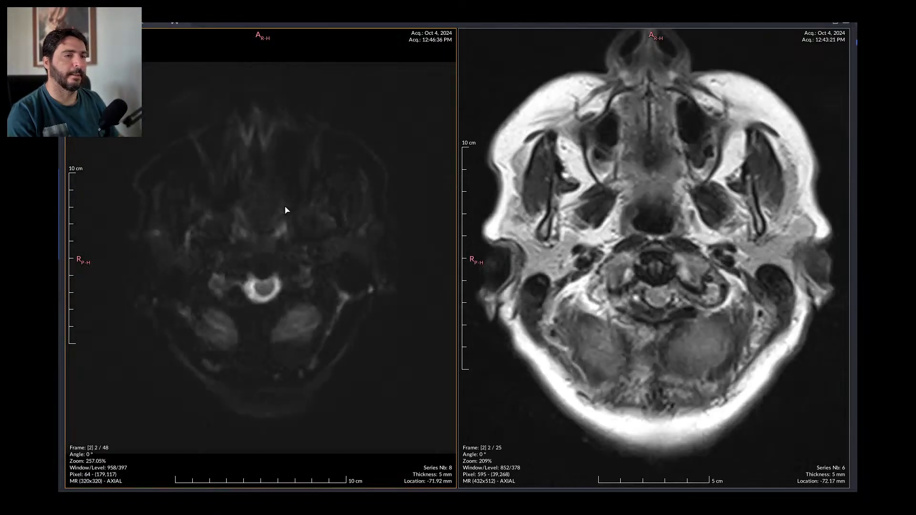
scroll(302, 205, "up", 18)
scroll(327, 210, "down", 15)
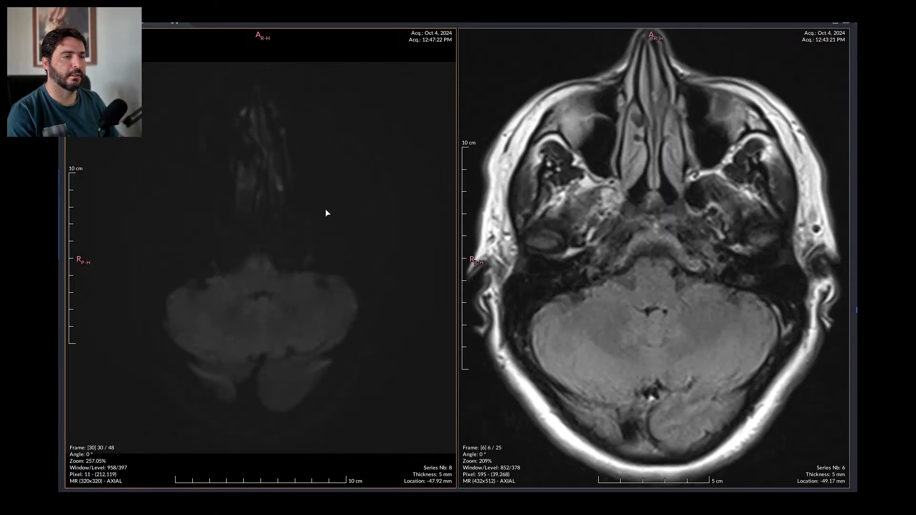
scroll(348, 210, "up", 4)
left_click_drag(348, 210, 312, 174)
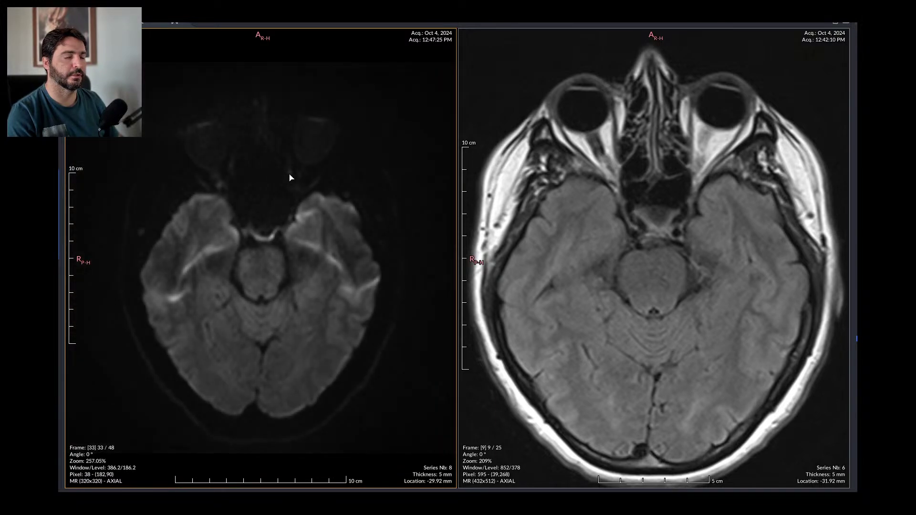
Step: Compare axial series 8, enlarged to 286.3%, with series 6 from the cerebellum on slice 28 up toward the vertex and back to slice 38
scroll(291, 178, "down", 11)
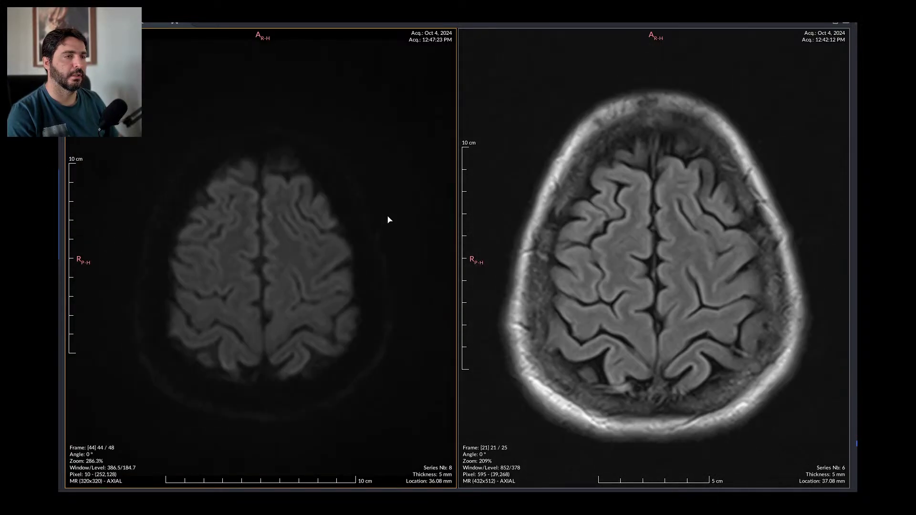
scroll(388, 219, "down", 4)
scroll(388, 218, "up", 13)
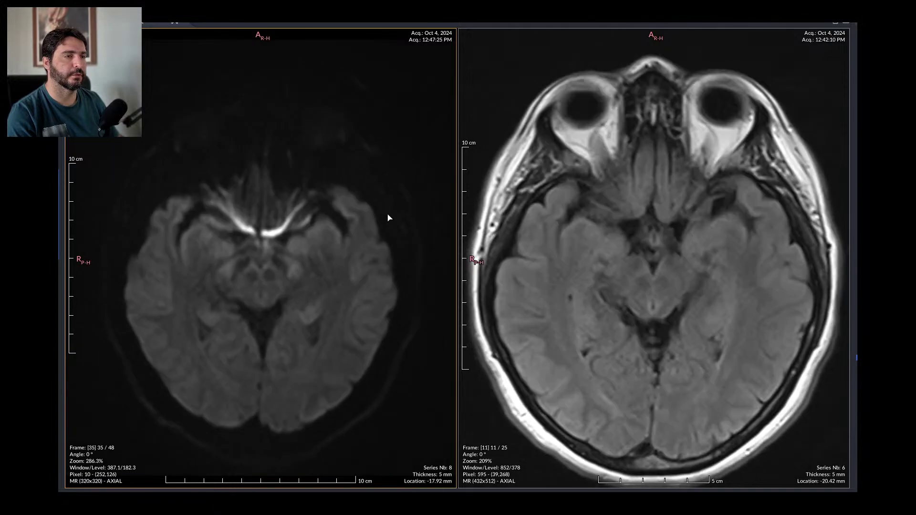
scroll(388, 218, "up", 7)
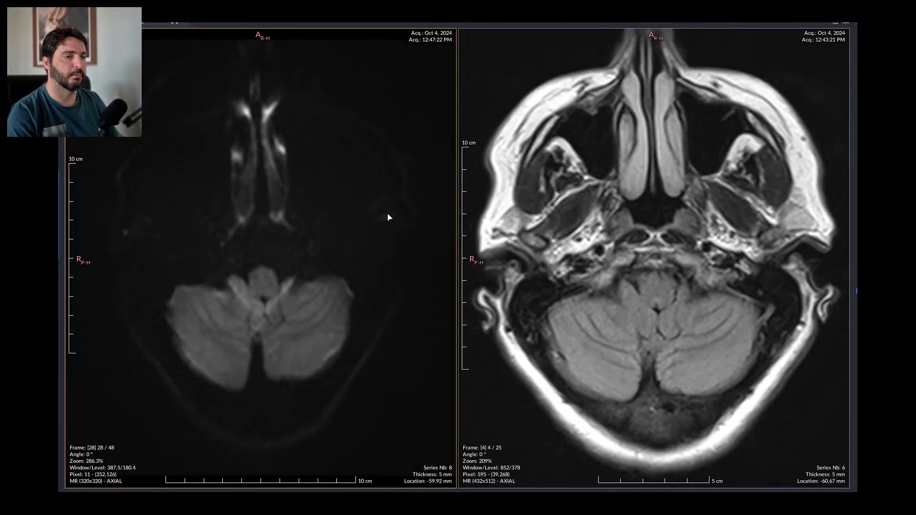
scroll(388, 218, "down", 13)
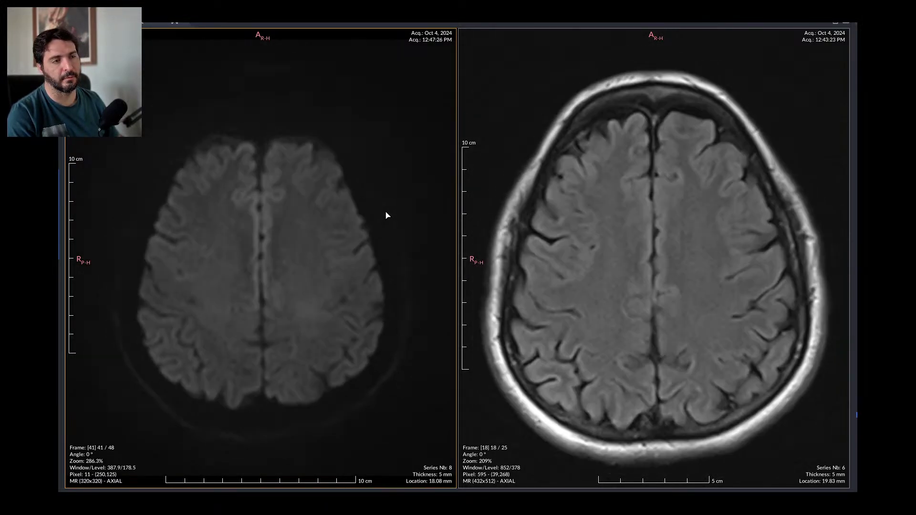
scroll(387, 216, "down", 7)
scroll(387, 215, "up", 10)
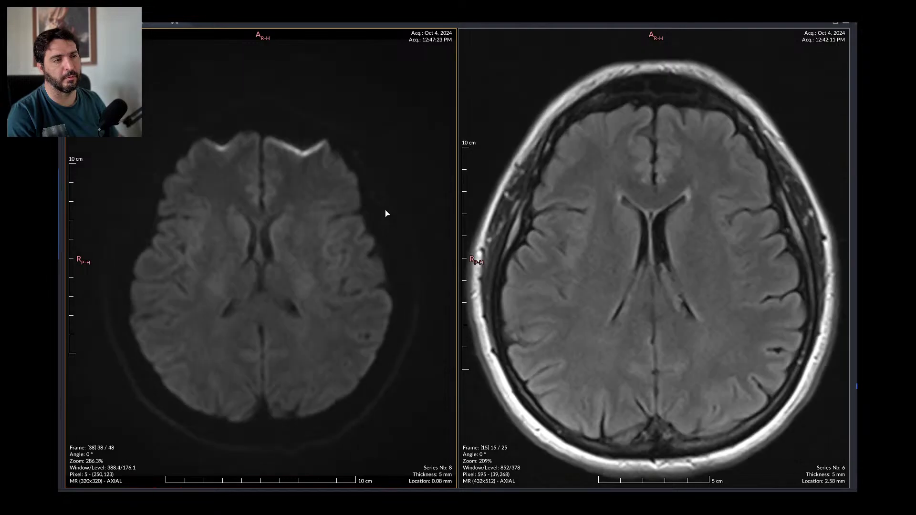
Step: Recheck axial series 8 against series 6 from the cerebellum on slice 27 through the brainstem and up to slice 41 above the ventricles
scroll(386, 213, "up", 11)
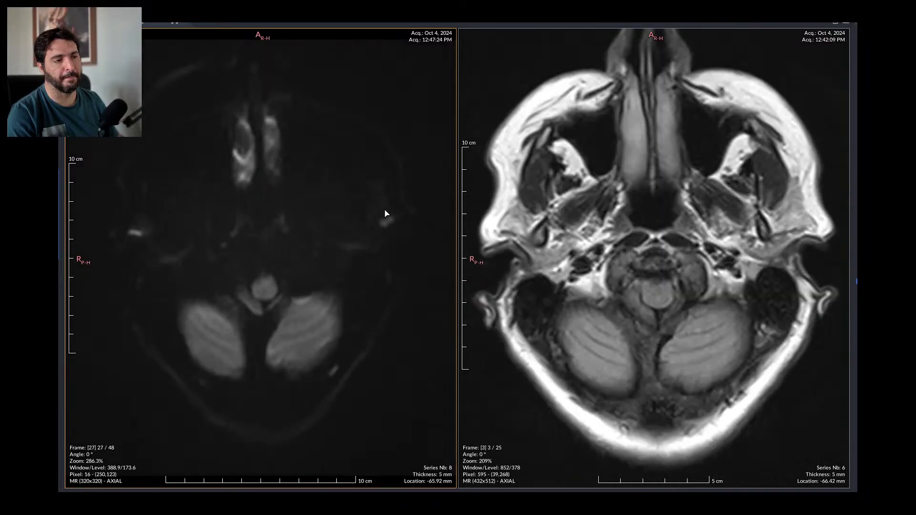
scroll(386, 213, "down", 14)
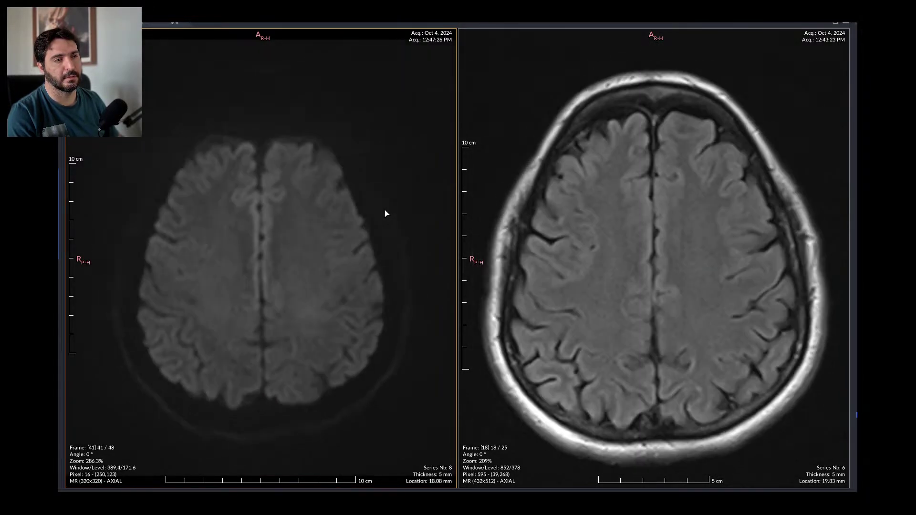
scroll(386, 213, "up", 8)
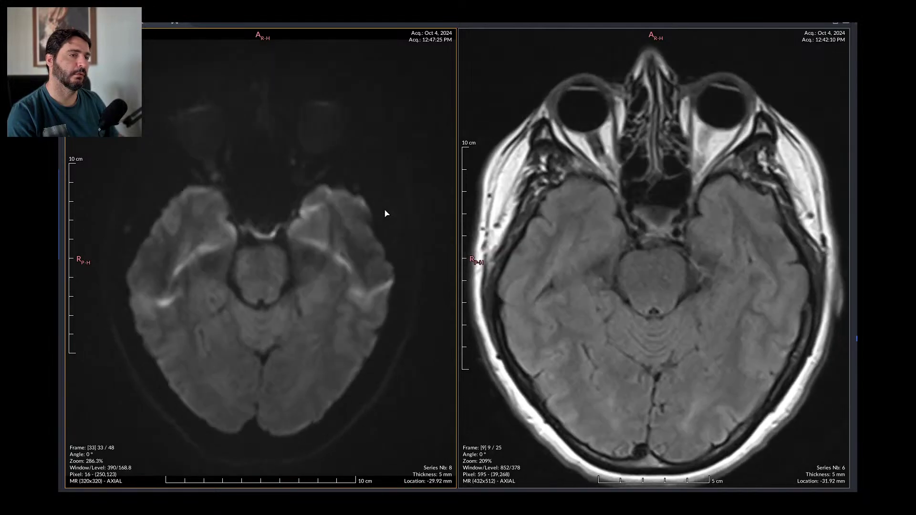
scroll(387, 213, "up", 8)
scroll(386, 213, "down", 11)
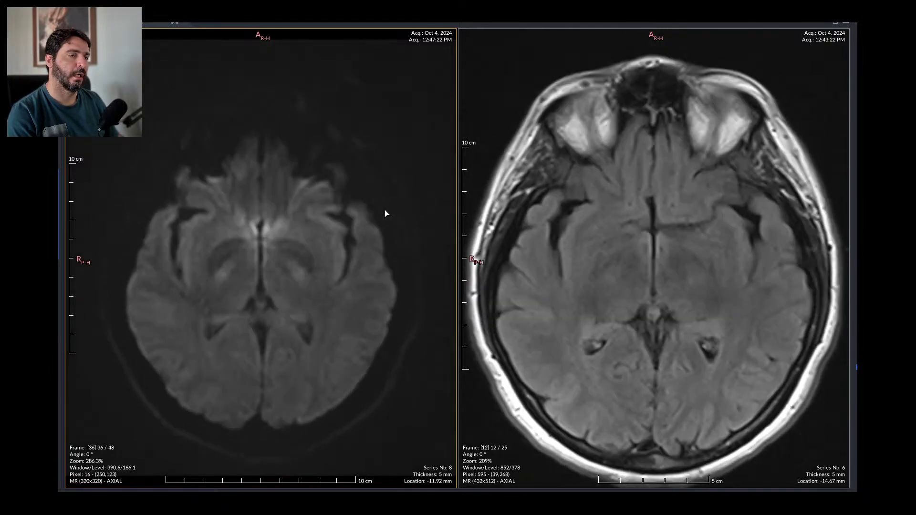
scroll(228, 208, "down", 5)
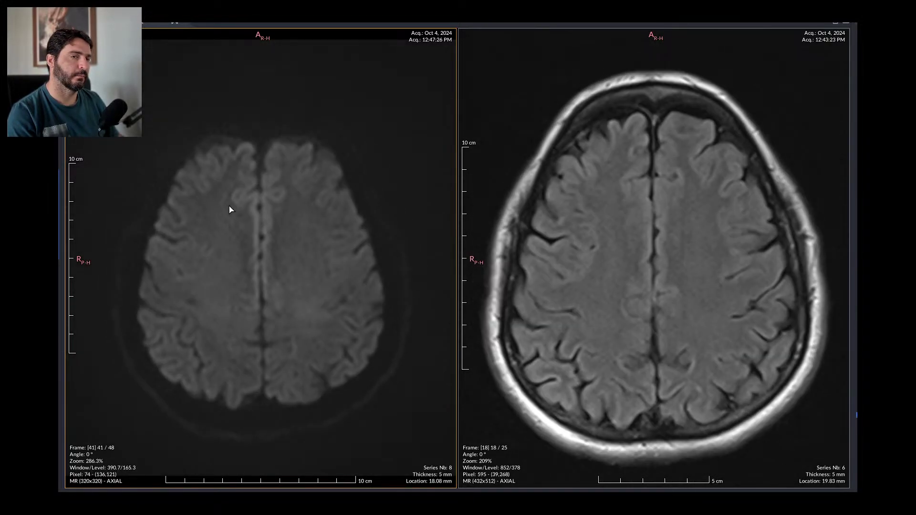
Step: Enlarge axial series 8 to 326.85% and compare it with series 6 from slice 40 down to the cerebellum on slice 27 and back
left_click_drag(228, 207, 250, 266)
scroll(247, 267, "up", 1)
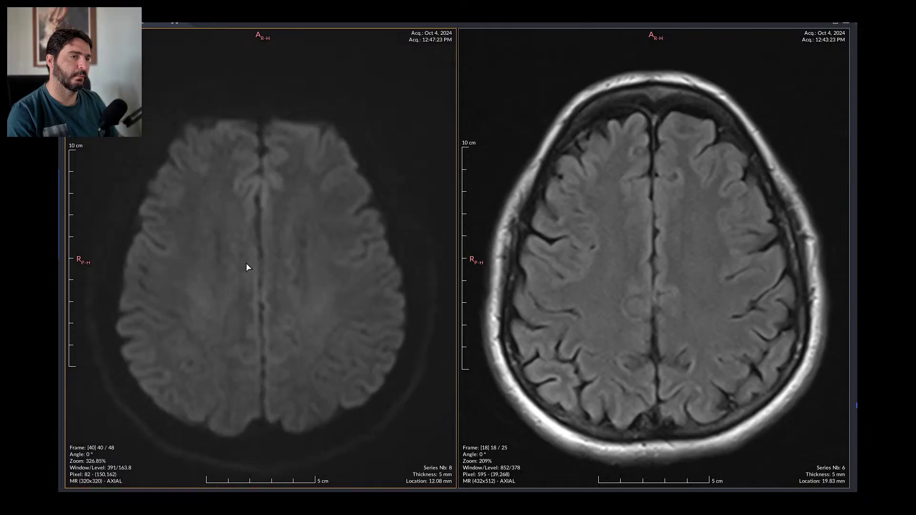
scroll(247, 267, "up", 13)
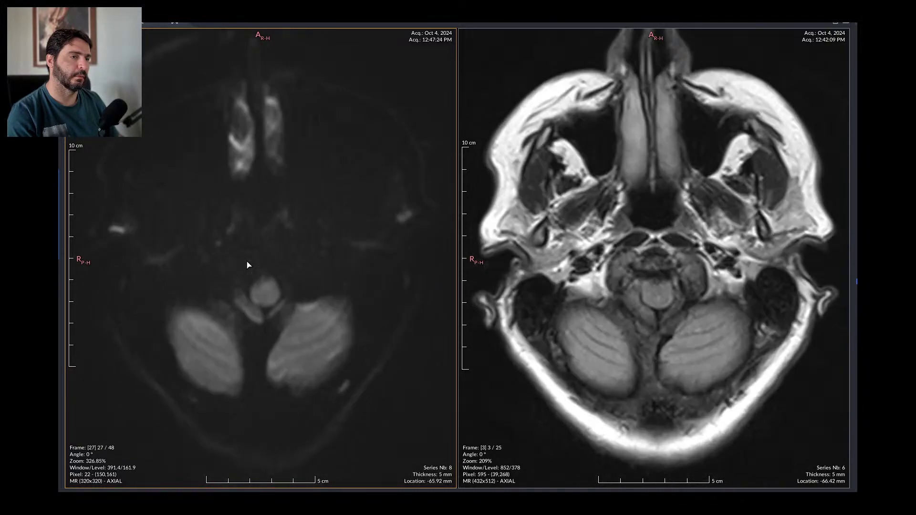
scroll(247, 266, "down", 13)
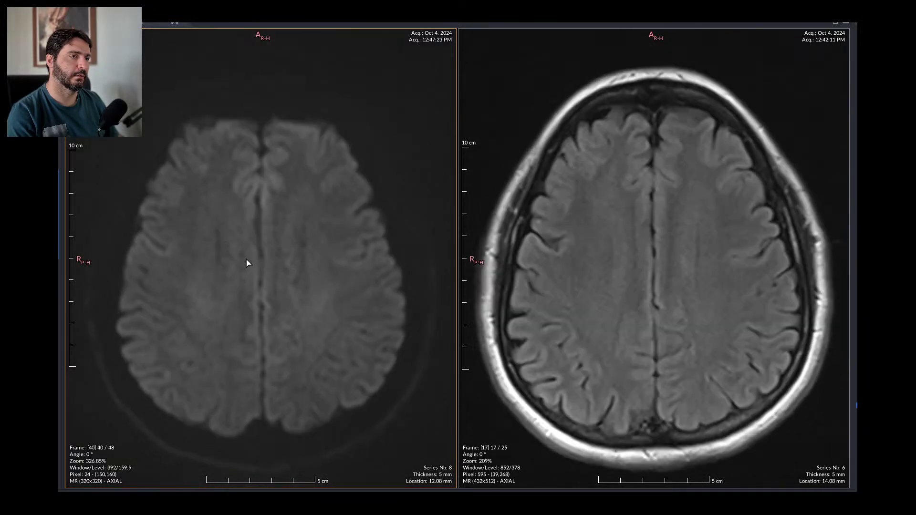
Step: Compare axial series 8 with series 6 at the vertex on slice 24 and around the lateral ventricles on slice 39
scroll(247, 263, "down", 5)
scroll(247, 263, "up", 5)
scroll(247, 260, "up", 17)
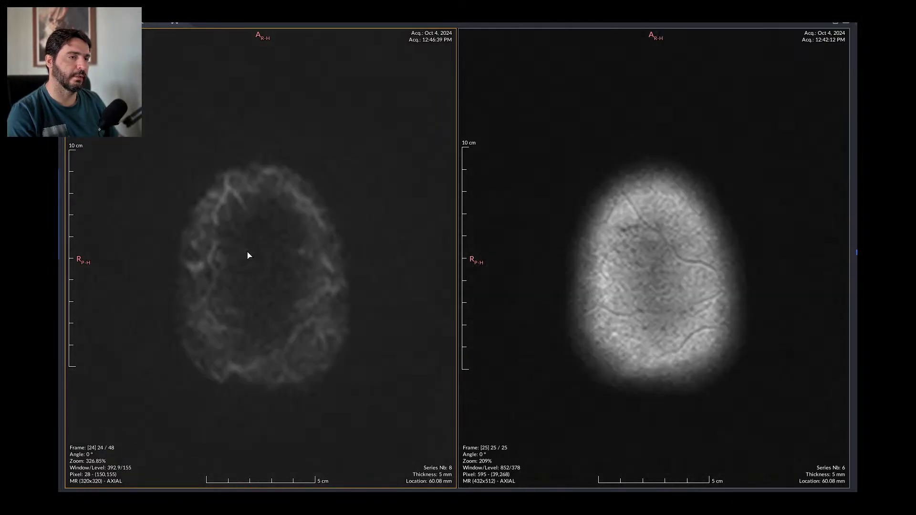
scroll(247, 255, "down", 16)
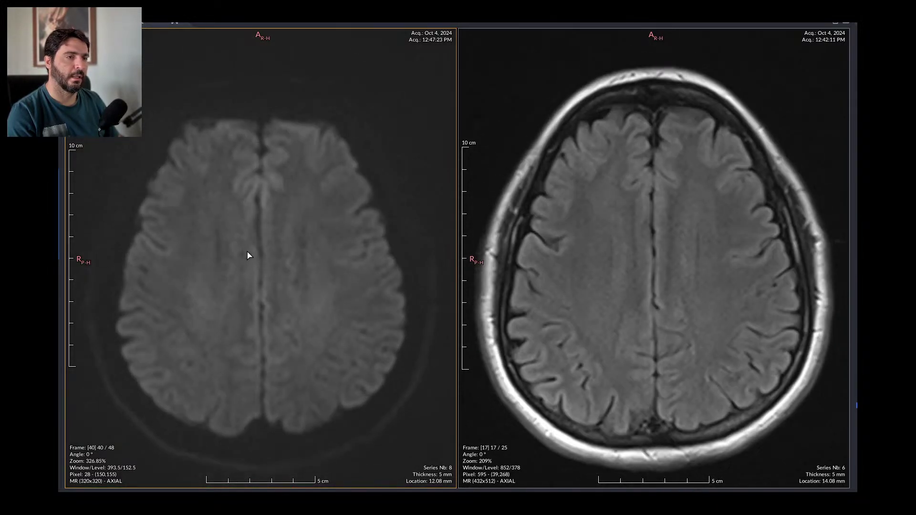
scroll(248, 256, "down", 4)
scroll(248, 255, "up", 5)
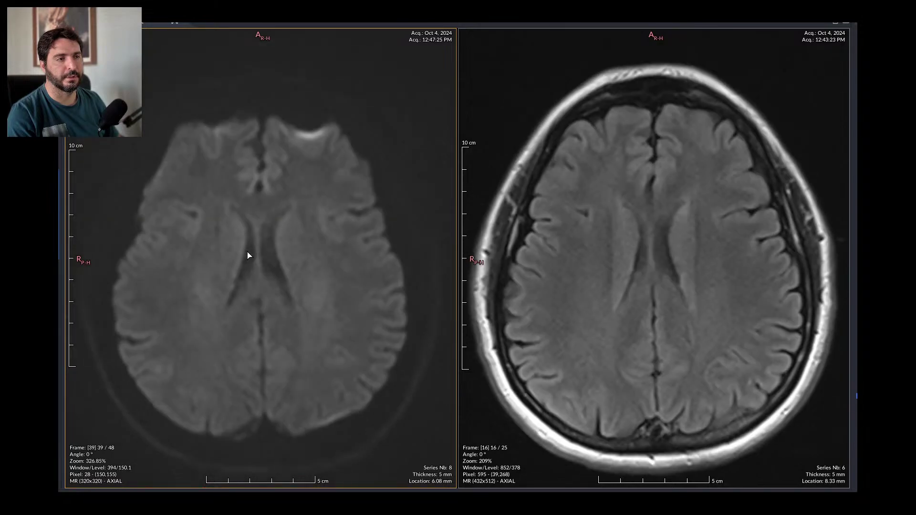
scroll(247, 256, "up", 3)
Step: Display axial series 9 in place of series 8 and compare it with series 6 through the brain, returning to slice 1
left_click_drag(66, 267, 242, 231)
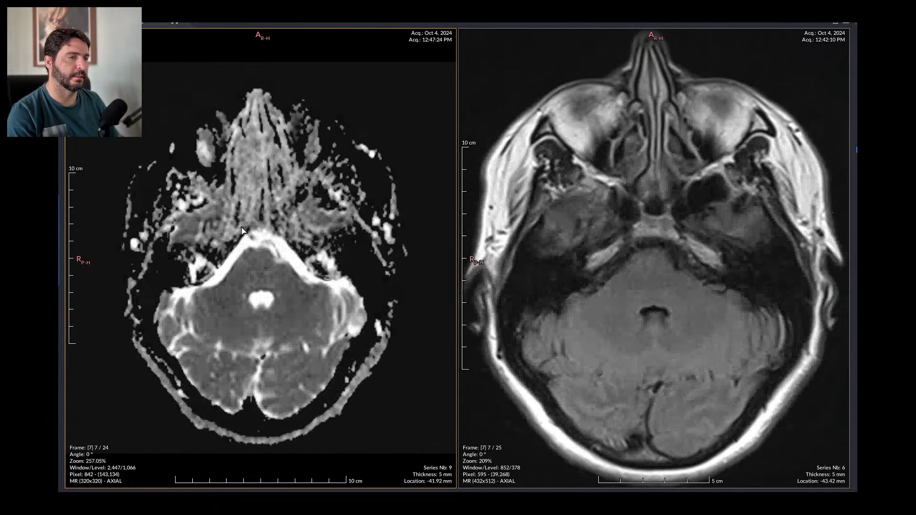
scroll(241, 231, "down", 9)
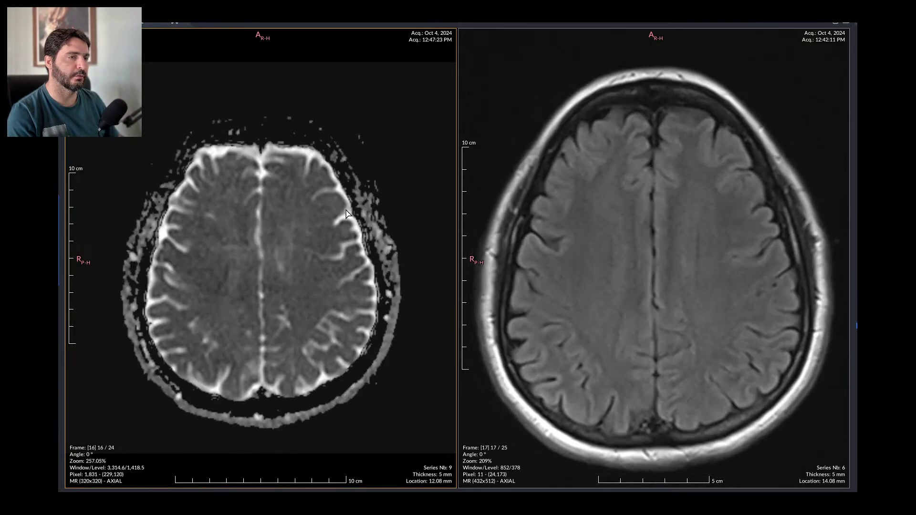
scroll(347, 215, "down", 8)
scroll(346, 217, "up", 13)
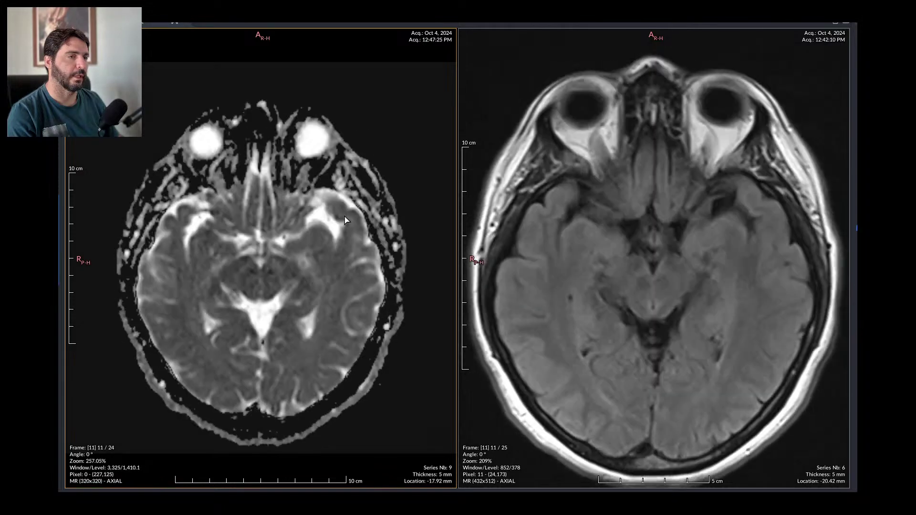
scroll(344, 216, "up", 10)
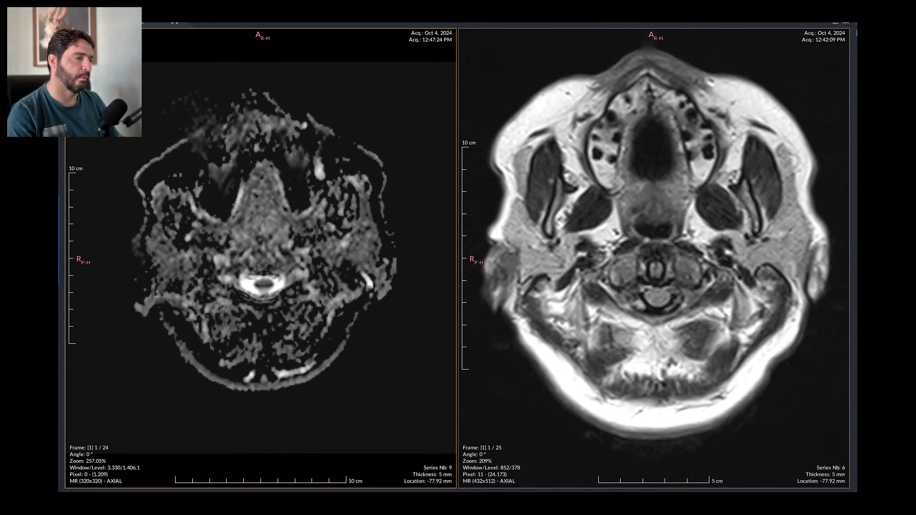
Step: Display axial series 10 in place of series 9 and compare it with series 6 from the posterior fossa upward and back to slice 2
key("Page_Down")
scroll(281, 211, "down", 10)
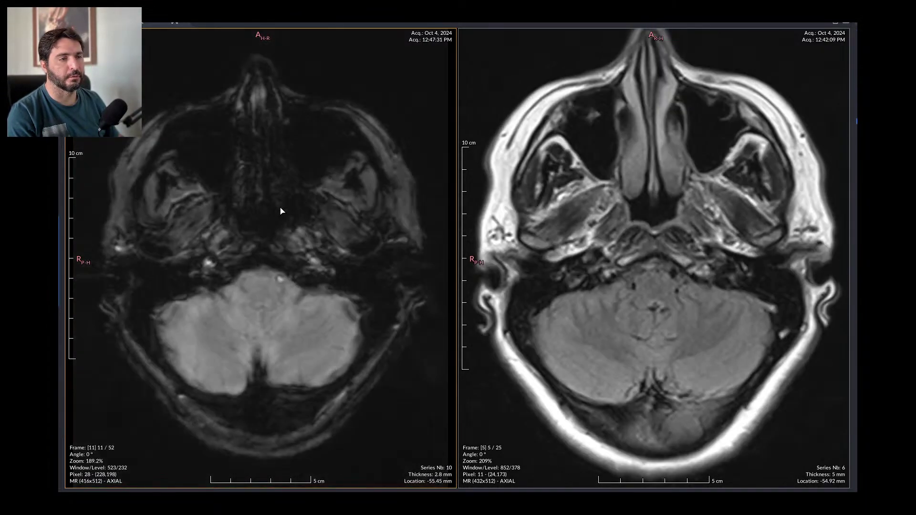
scroll(282, 213, "down", 20)
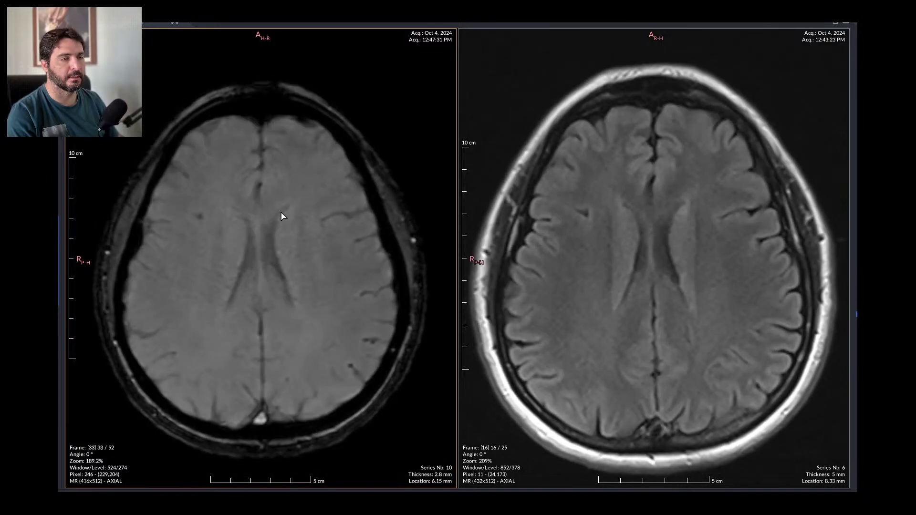
scroll(284, 217, "down", 15)
scroll(341, 237, "up", 9)
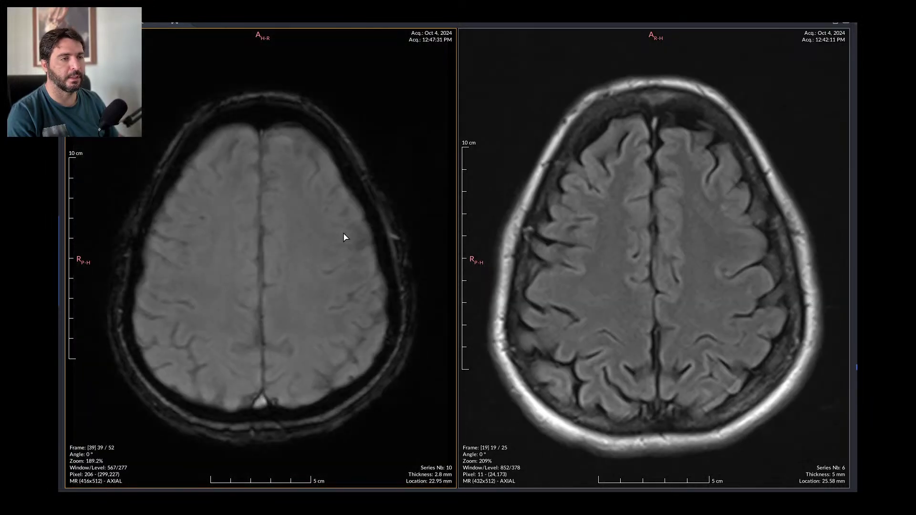
scroll(344, 239, "up", 8)
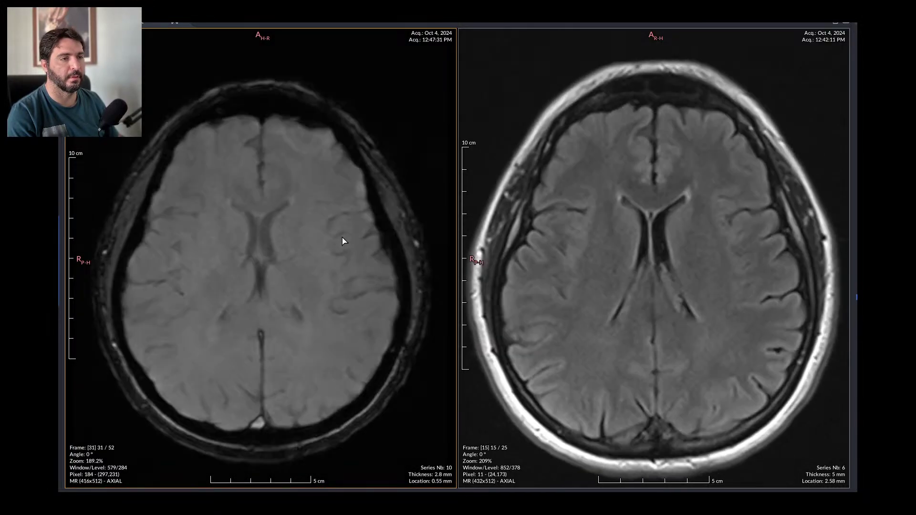
scroll(343, 241, "up", 20)
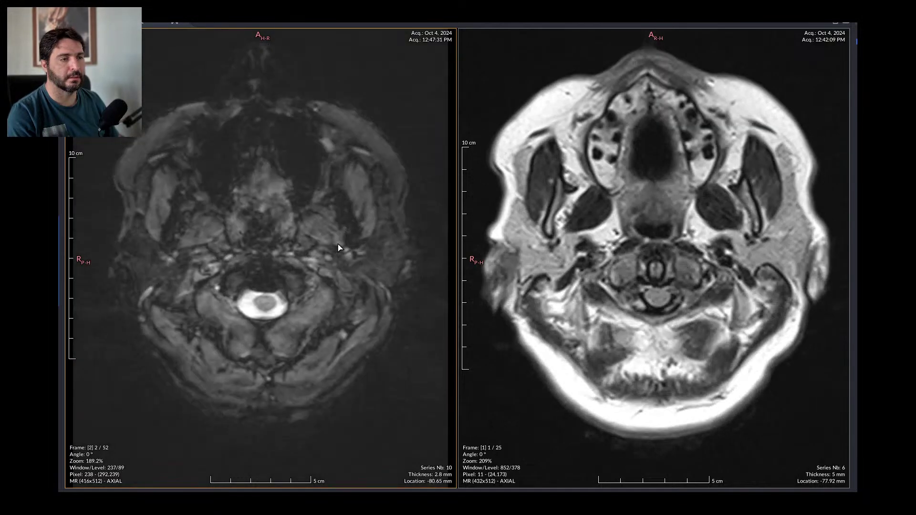
Step: Compare axial series 10 with series 6 up to slice 44, back to the cerebellum on slice 8, and up to slice 36
scroll(339, 248, "down", 20)
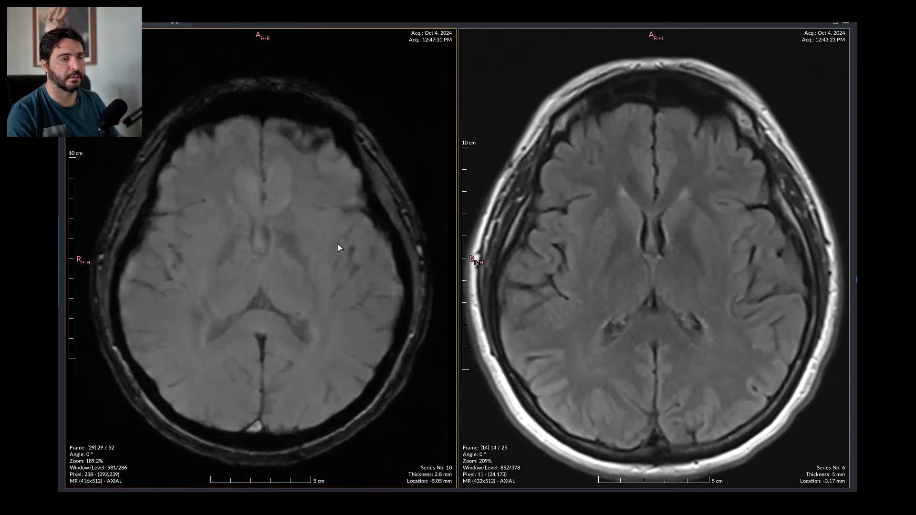
scroll(338, 247, "down", 15)
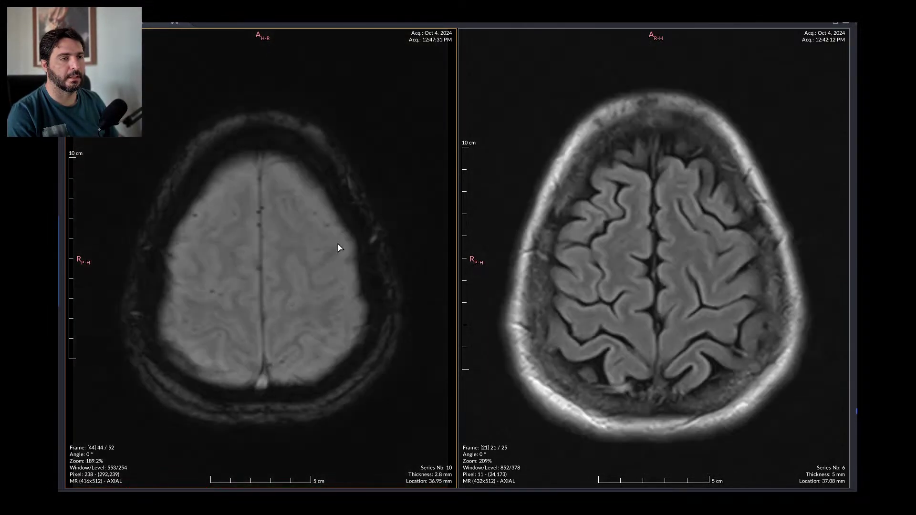
scroll(339, 247, "up", 20)
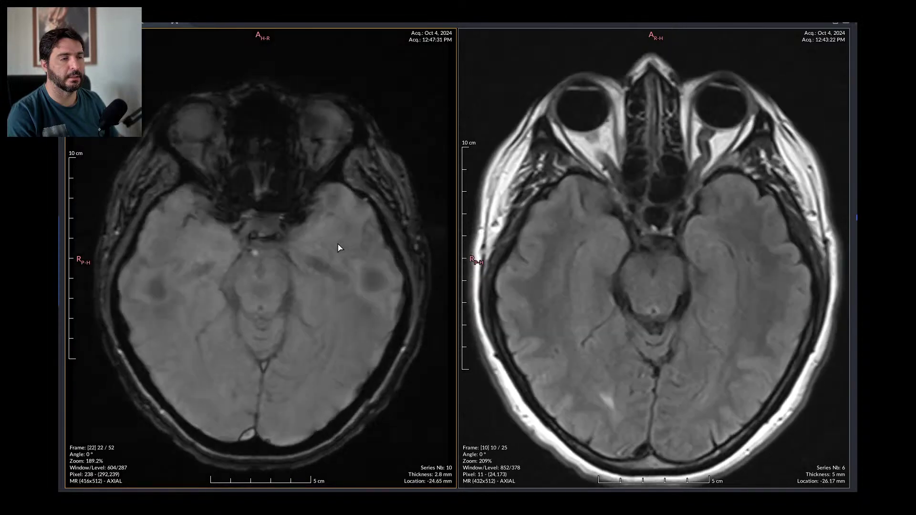
scroll(339, 247, "up", 6)
scroll(339, 247, "down", 9)
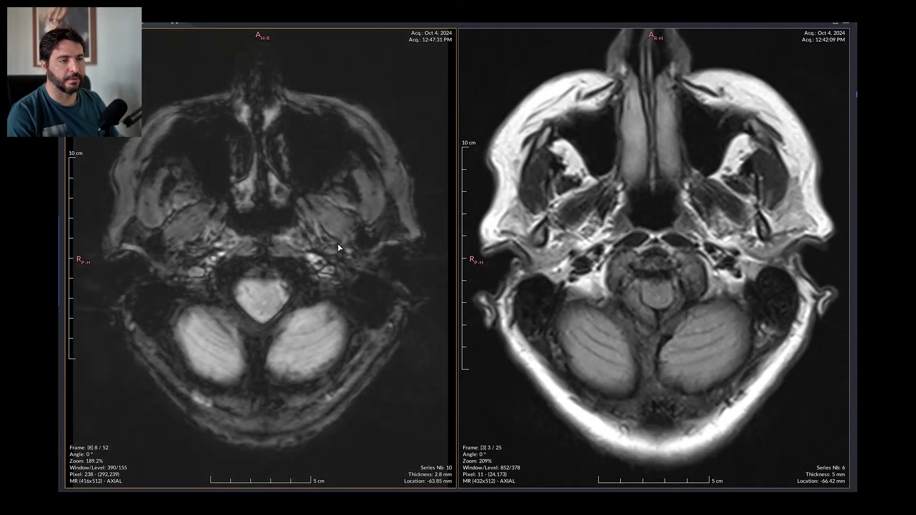
scroll(377, 256, "down", 20)
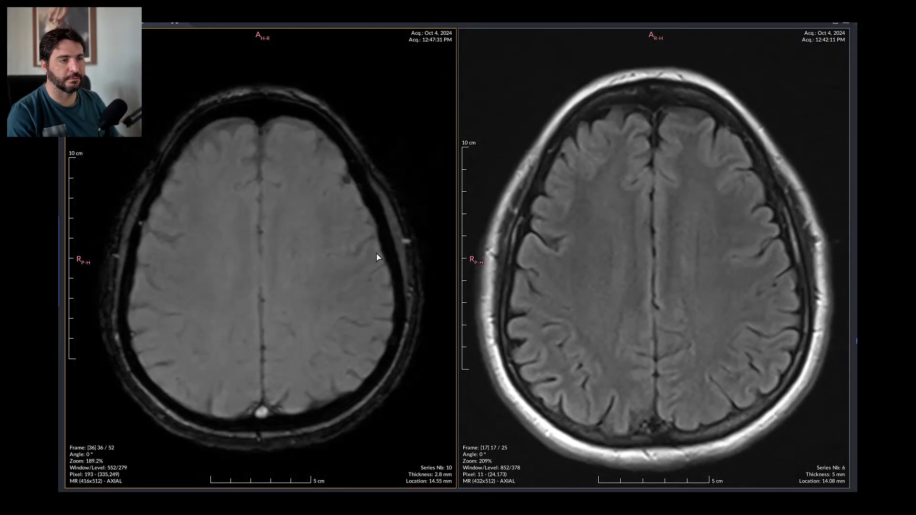
Step: Recheck the upper brain on axial series 10 between slices 33 and 44, returning to slice 36 to examine the frontal cortex
scroll(376, 258, "down", 8)
scroll(378, 253, "up", 20)
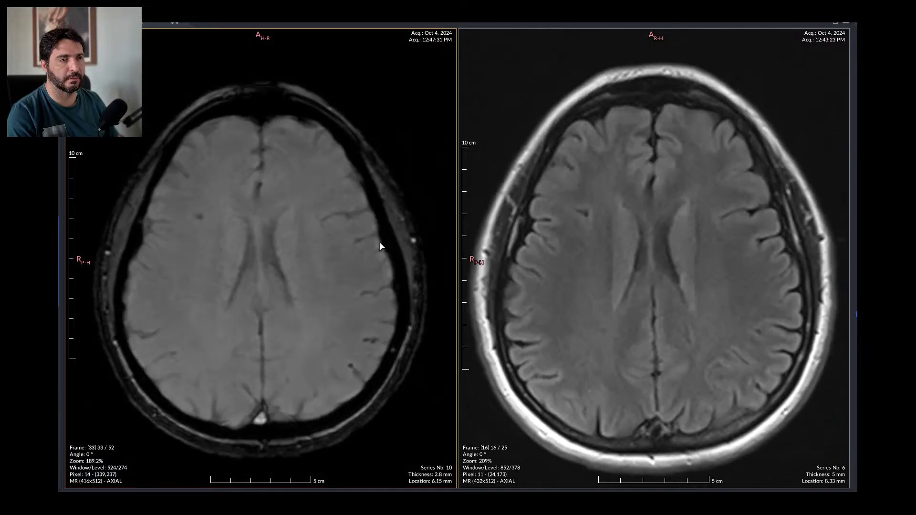
scroll(380, 246, "down", 6)
scroll(380, 246, "down", 1)
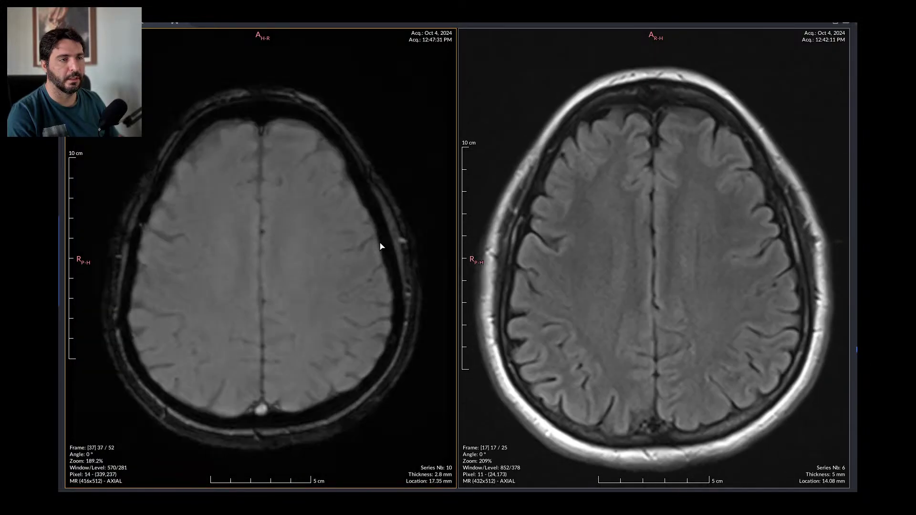
scroll(380, 248, "down", 5)
scroll(378, 249, "up", 18)
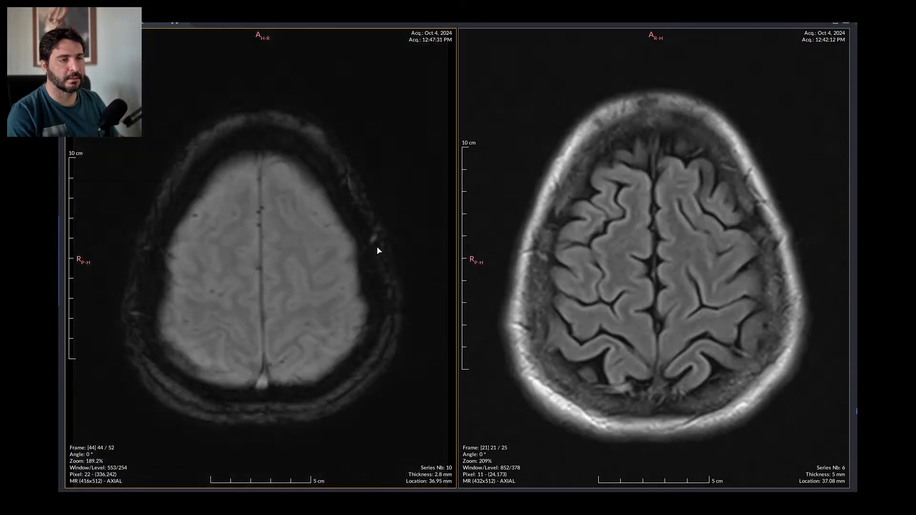
scroll(378, 251, "down", 2)
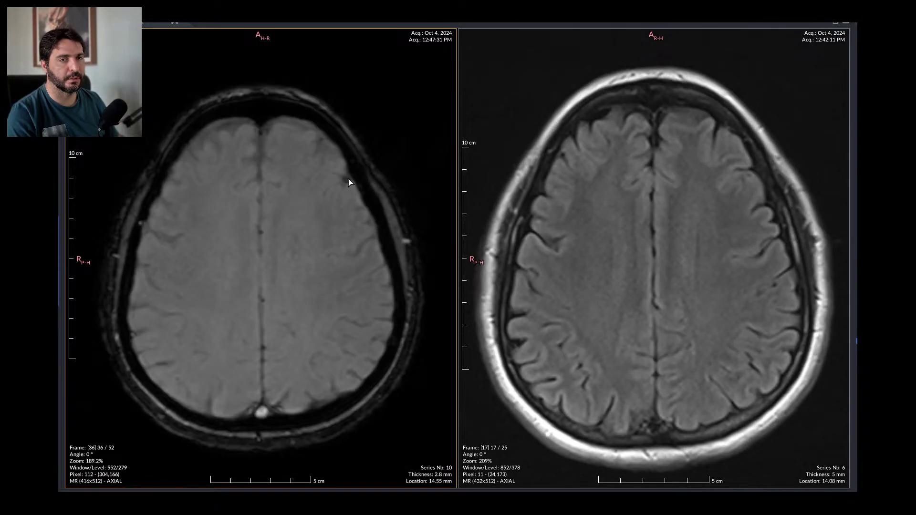
Step: Make axial series 6 the active view and compare its slices 17 to 20 with the matching levels of series 10
left_click(668, 262)
scroll(670, 263, "up", 3)
scroll(668, 261, "down", 3)
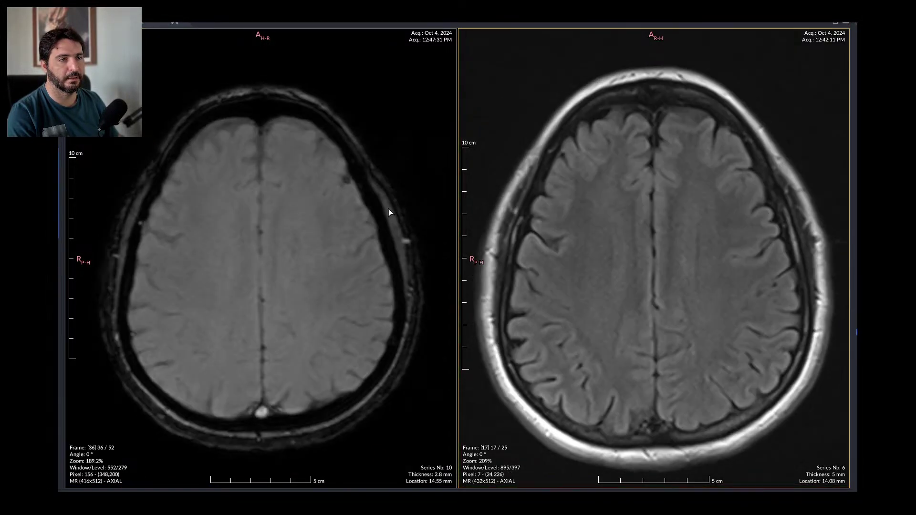
scroll(371, 225, "down", 5)
scroll(372, 225, "up", 7)
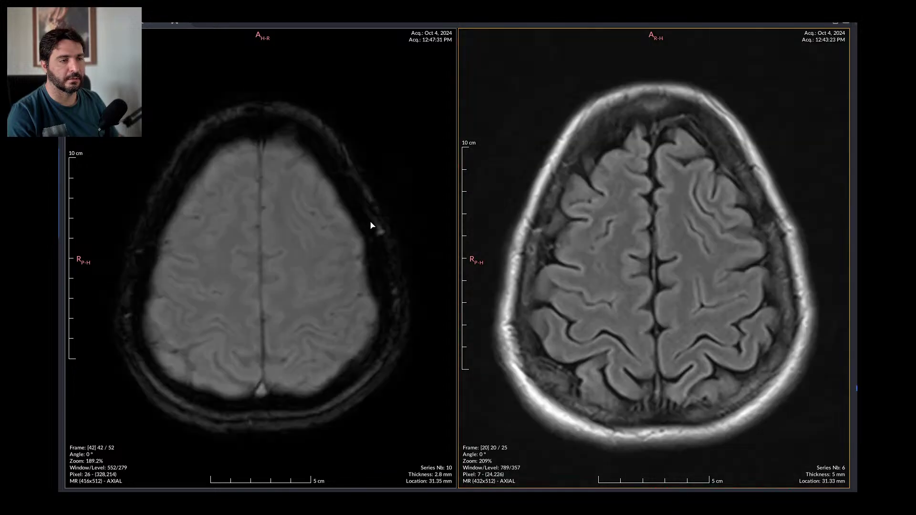
Step: Scan series 6 and 10 together down to the cerebellum on slices 4 and 7, and back up to slices 18 and 38
scroll(372, 226, "up", 20)
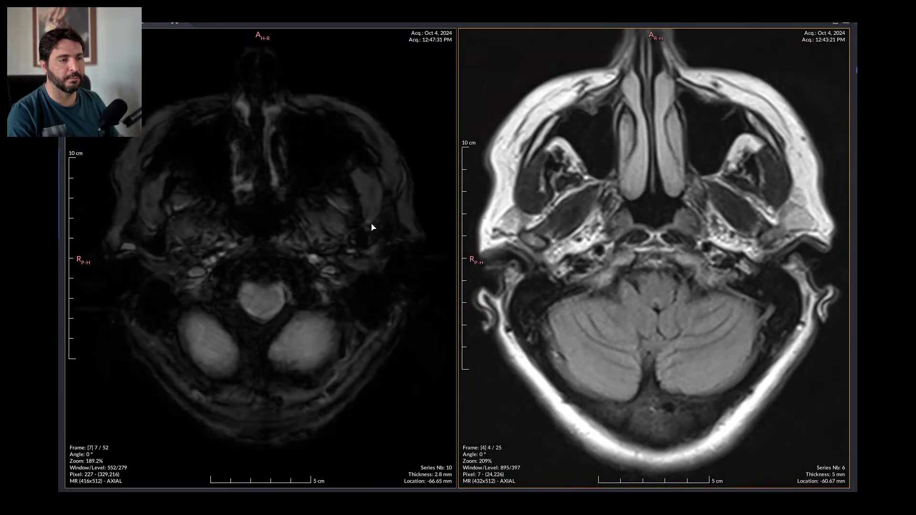
scroll(373, 227, "down", 19)
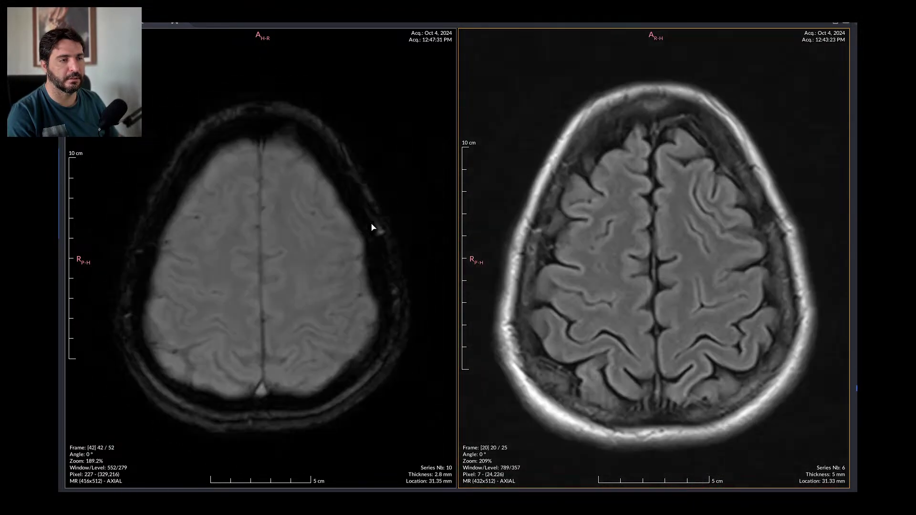
scroll(373, 229, "down", 6)
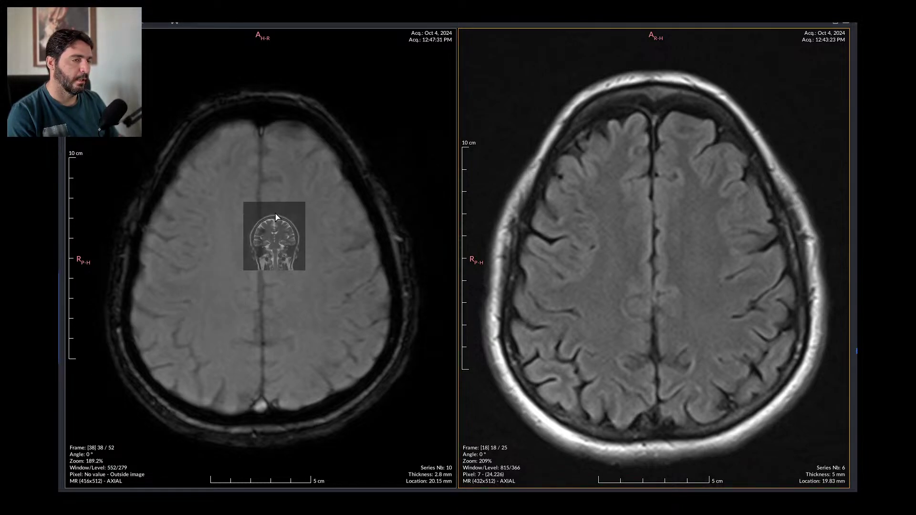
Step: Load the coronal T2 brain series beside the axial FLAIR series and examine its slices from the frontal lobes back through the hippocampi
left_click_drag(275, 217, 327, 229)
scroll(358, 261, "down", 7)
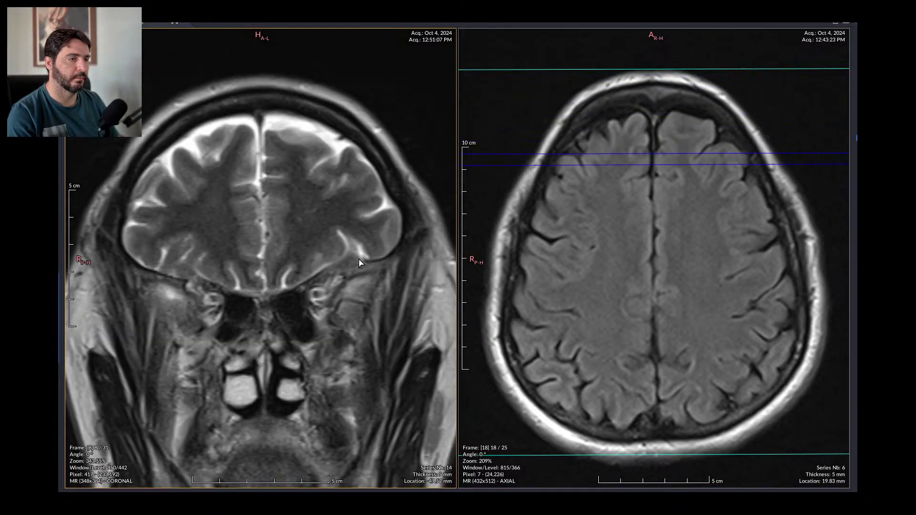
scroll(360, 263, "up", 3)
scroll(360, 263, "down", 8)
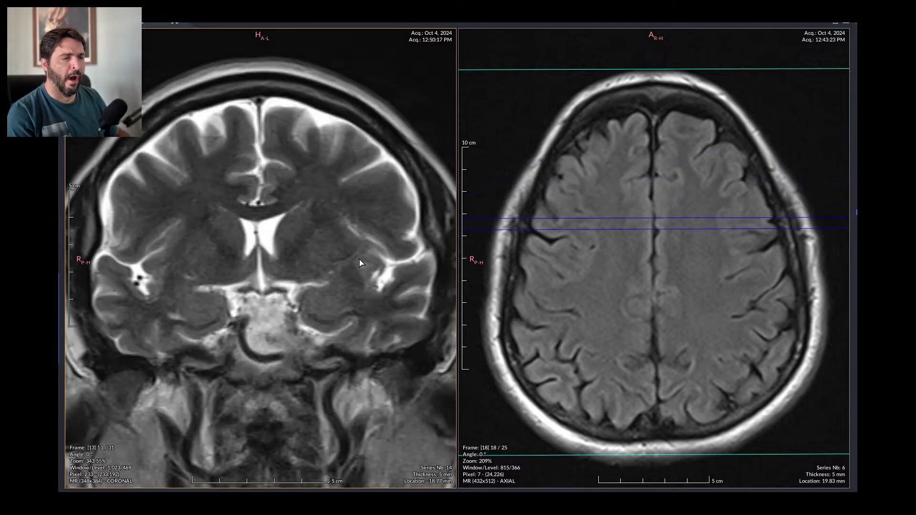
scroll(360, 266, "down", 9)
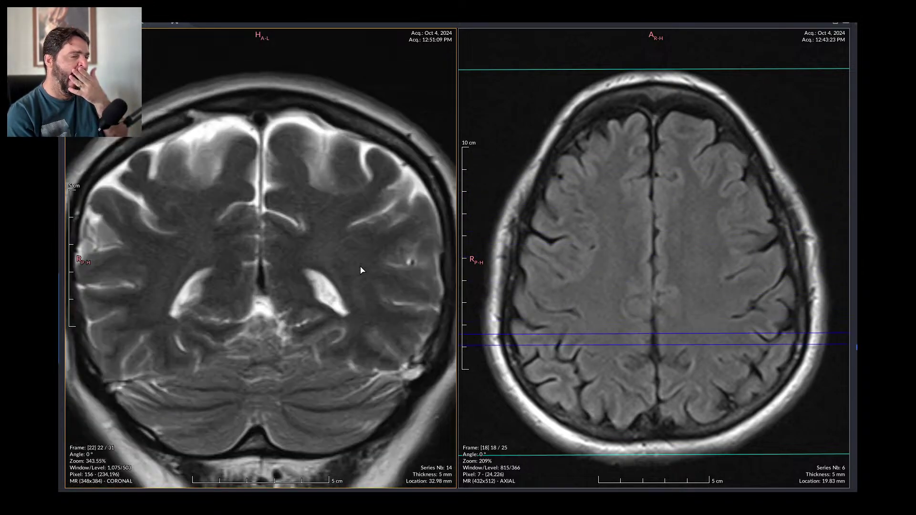
scroll(361, 270, "up", 8)
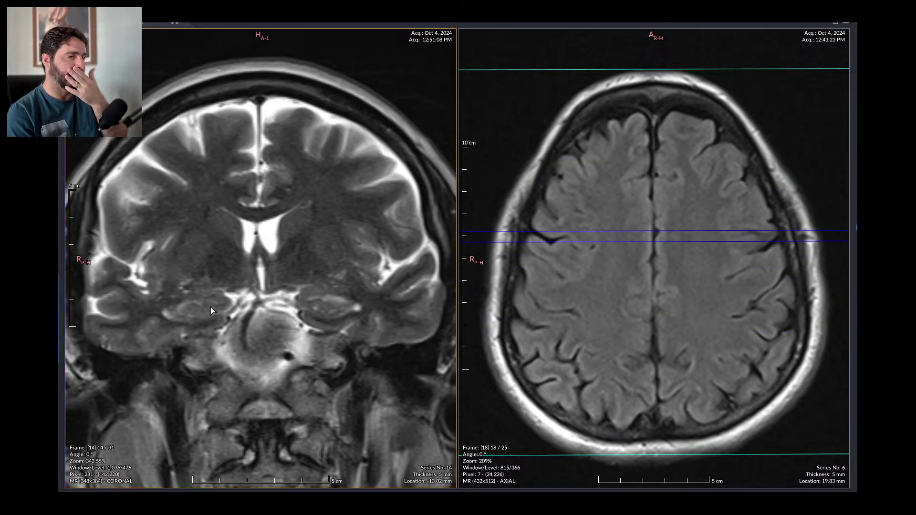
scroll(200, 319, "down", 1)
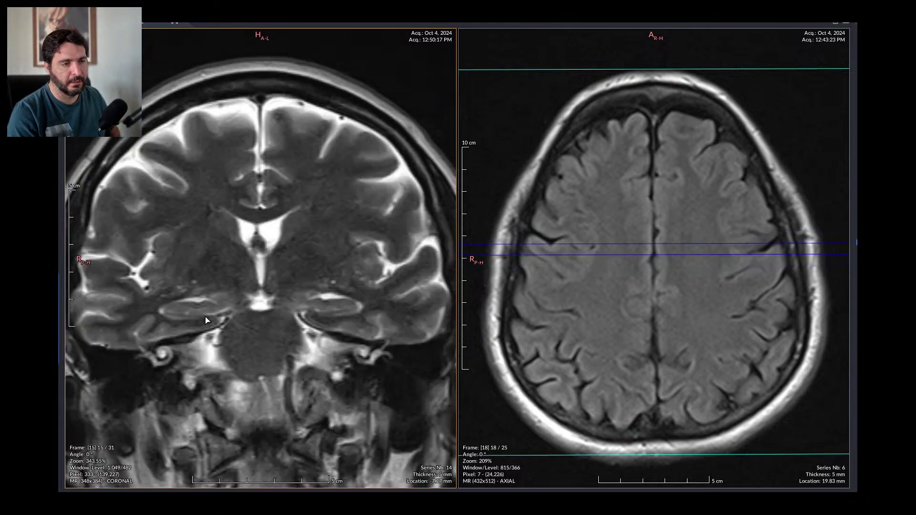
scroll(207, 319, "down", 3)
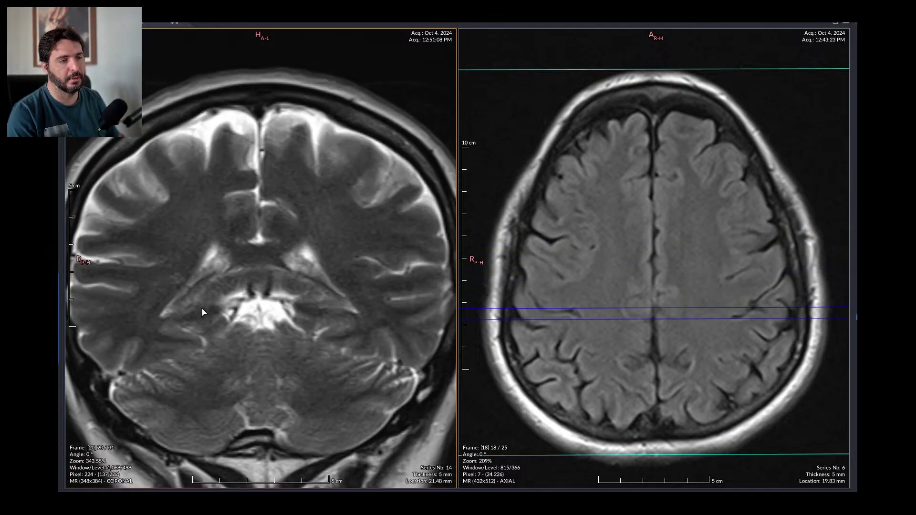
scroll(202, 313, "up", 3)
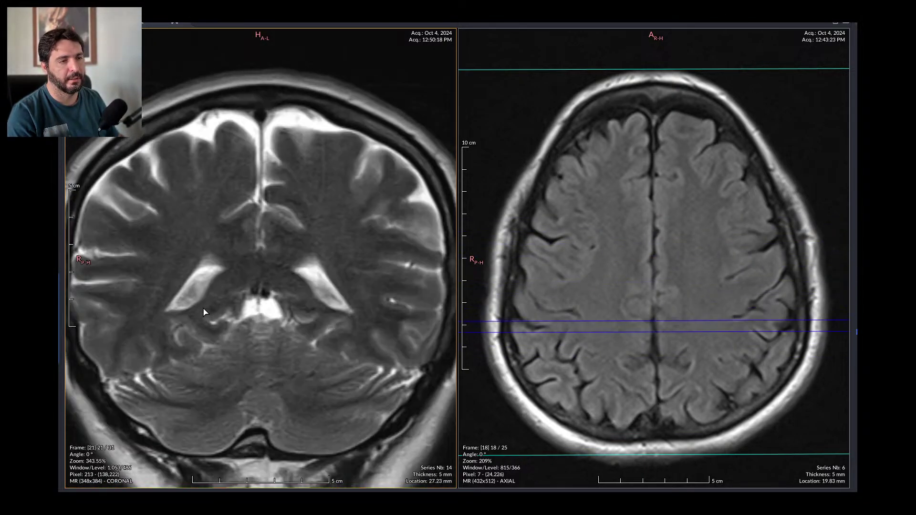
scroll(203, 312, "up", 7)
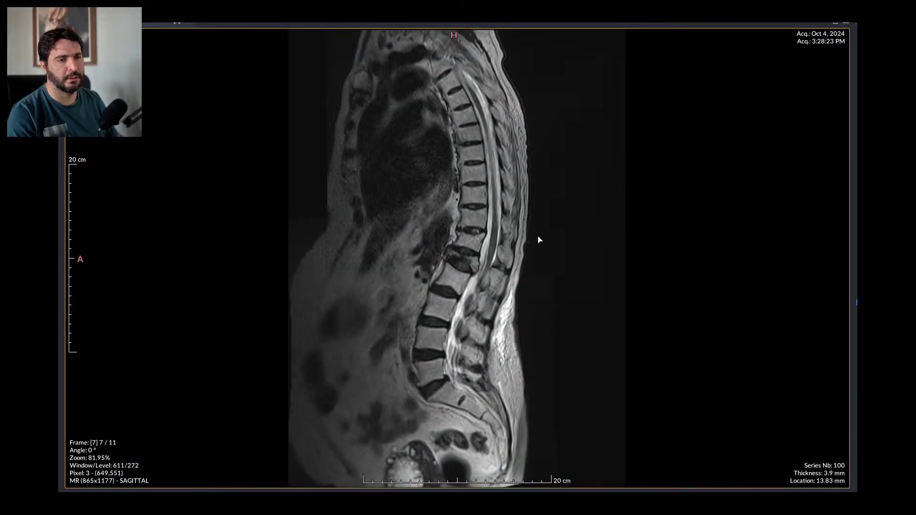
Step: Review all slices of whole-spine sagittal series 100, from one side of the vertebral column to the other
scroll(474, 209, "down", 3)
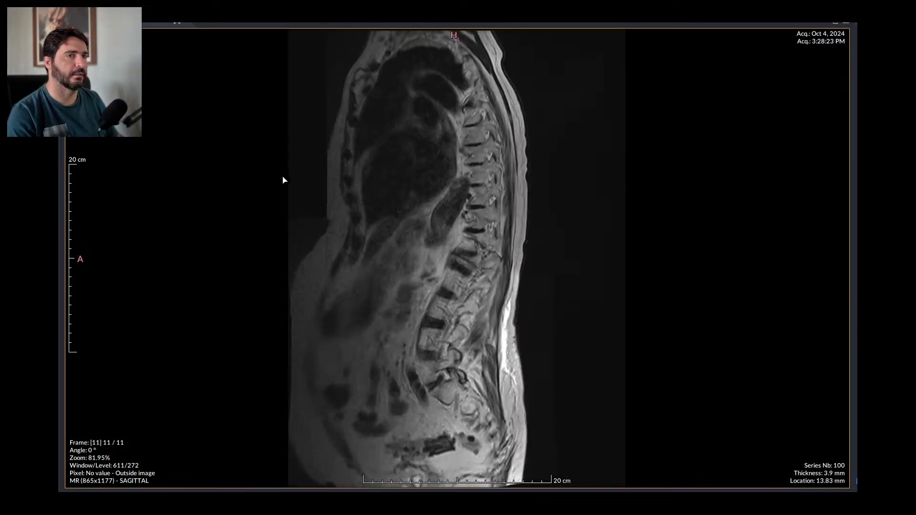
scroll(286, 188, "down", 1)
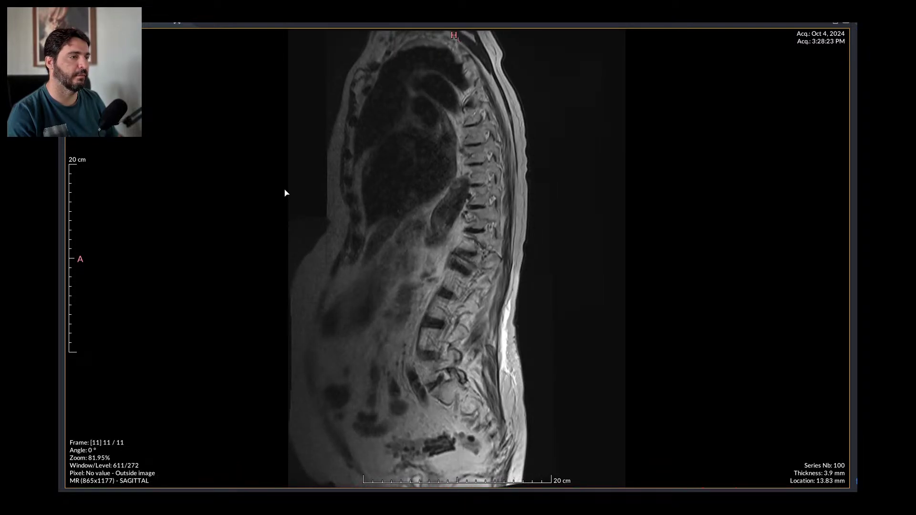
scroll(449, 255, "up", 10)
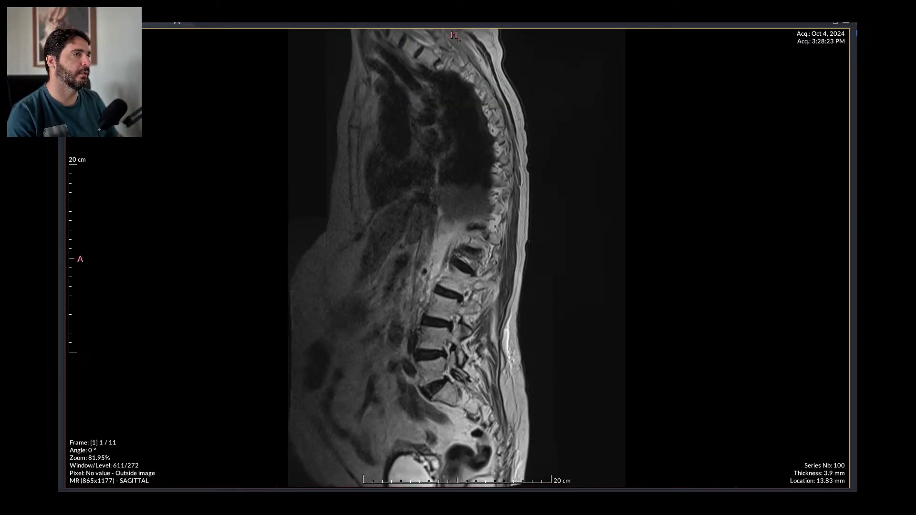
scroll(395, 149, "down", 7)
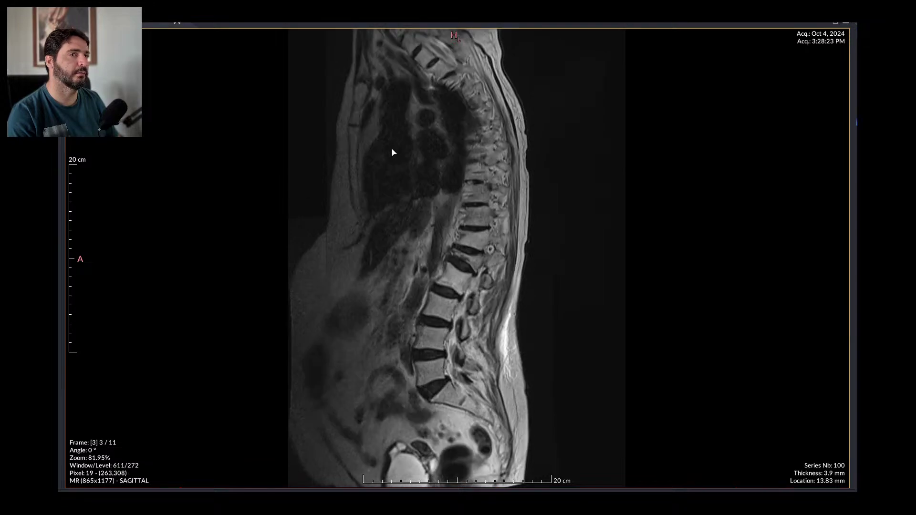
scroll(403, 204, "up", 3)
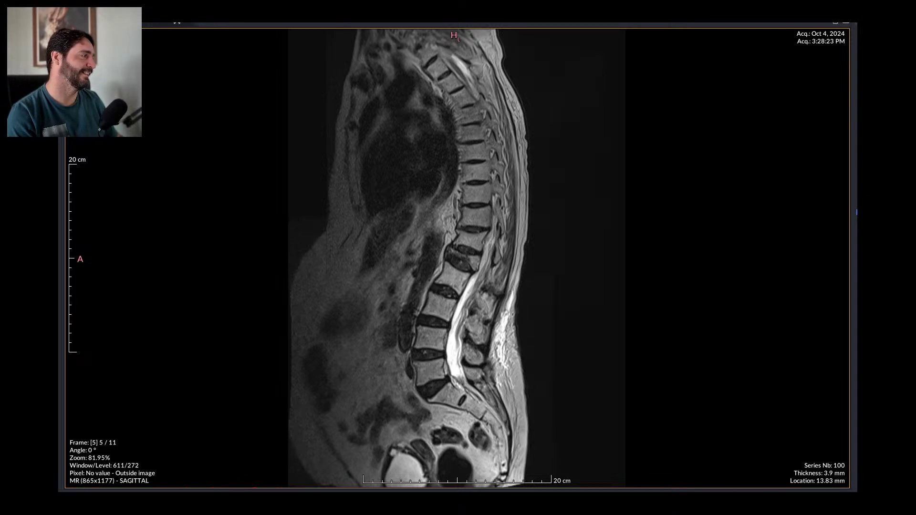
scroll(364, 235, "up", 1)
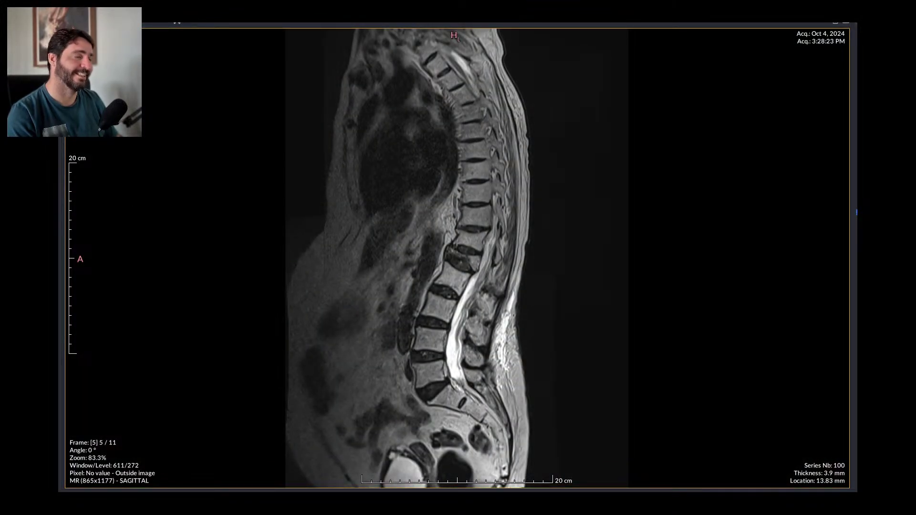
Step: Switch to whole-spine sagittal series 101 and review its slices through to the midline spinal canal
key("Page_Down")
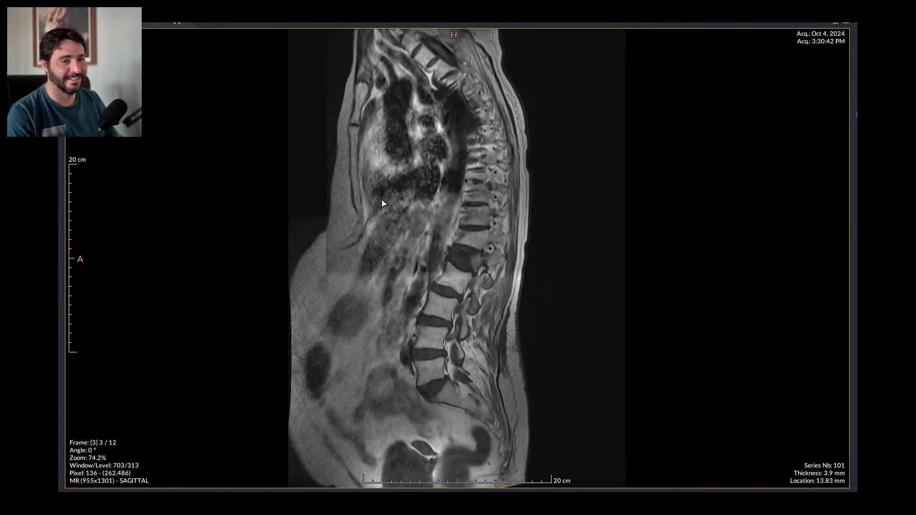
scroll(383, 204, "down", 9)
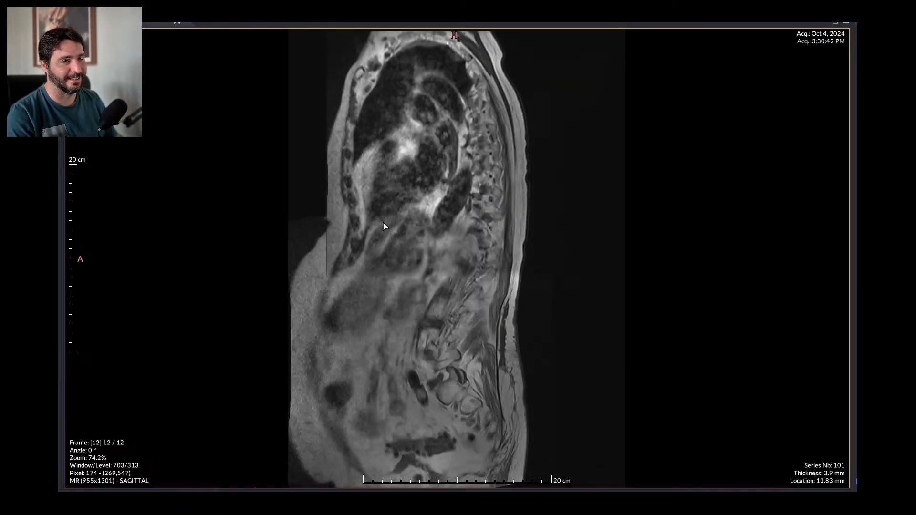
scroll(385, 226, "up", 11)
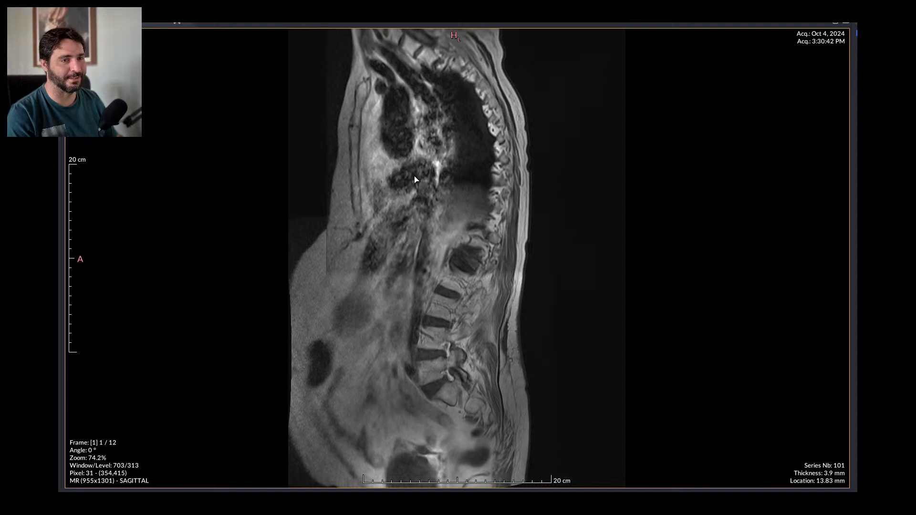
scroll(414, 182, "down", 6)
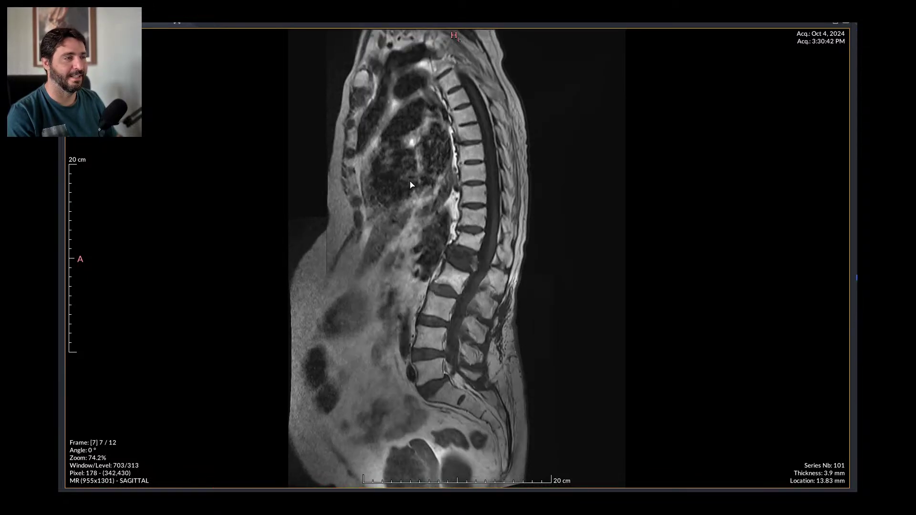
Step: Display the fat-suppressed whole-spine sagittal series 102 and examine its slices across the vertebral bodies and spinal canal
left_click_drag(86, 267, 351, 199)
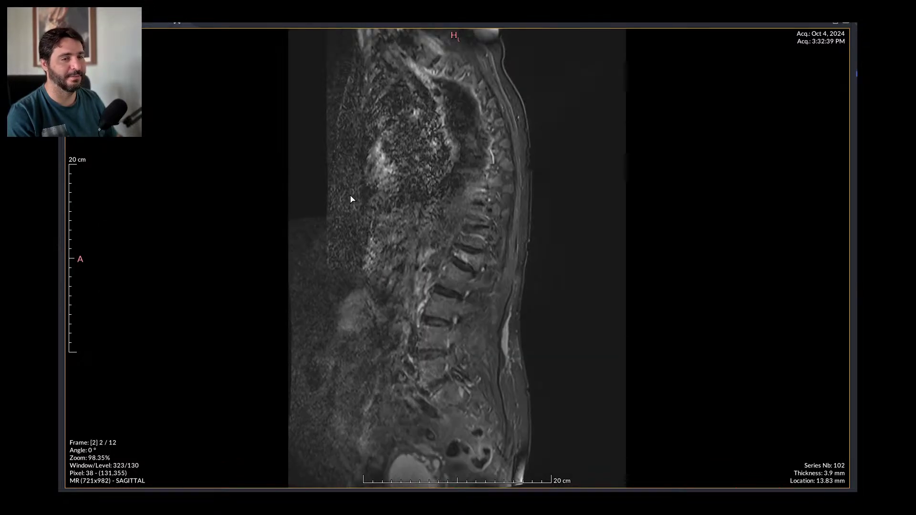
scroll(352, 198, "down", 5)
scroll(353, 193, "up", 6)
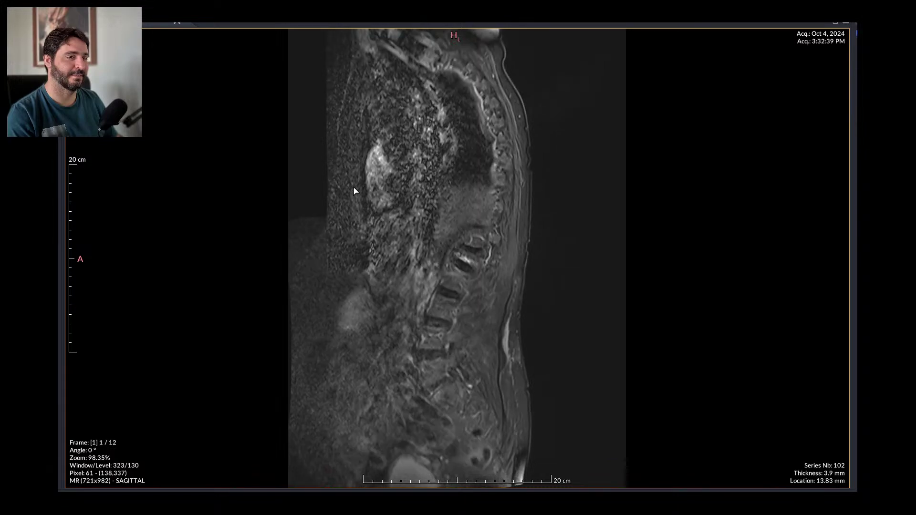
scroll(431, 264, "down", 3)
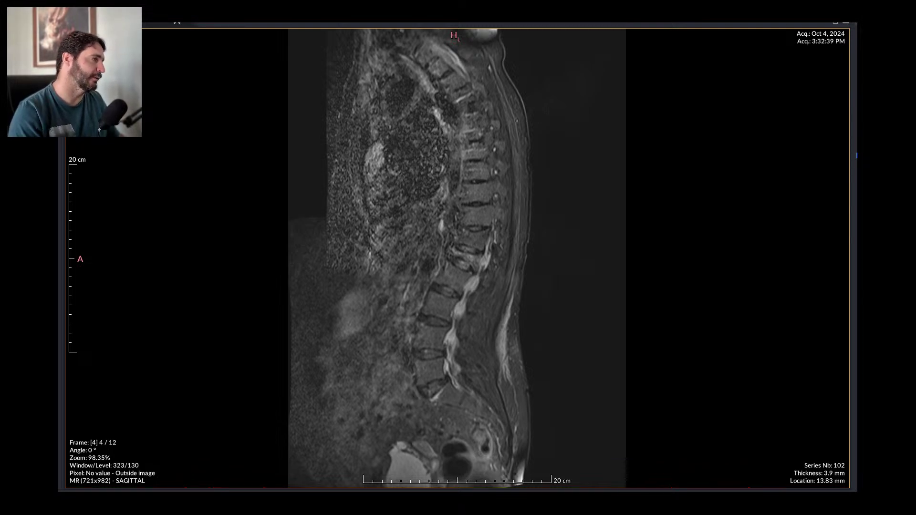
scroll(446, 306, "up", 2)
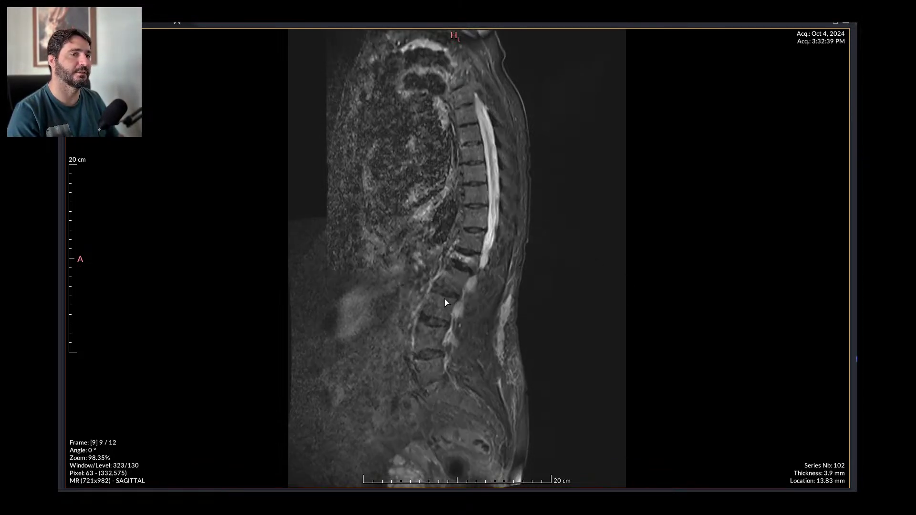
scroll(485, 325, "down", 2)
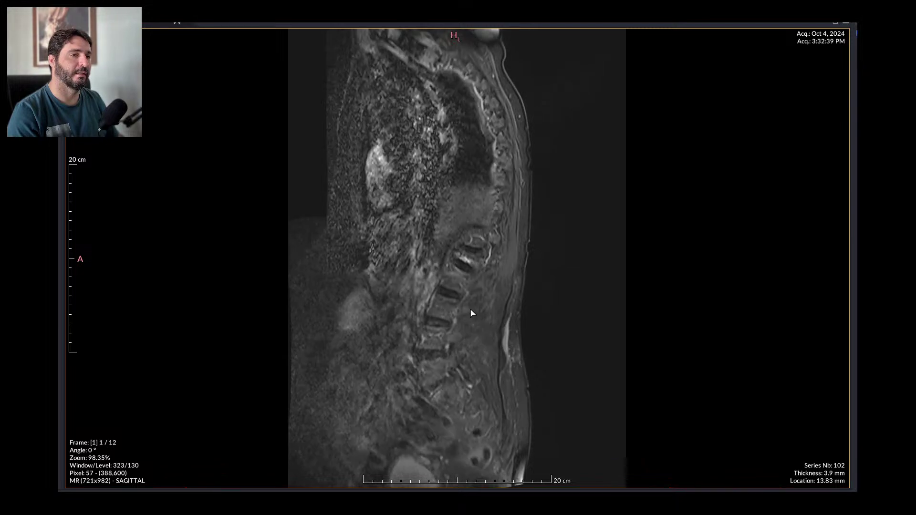
scroll(493, 285, "down", 1)
scroll(493, 285, "down", 1)
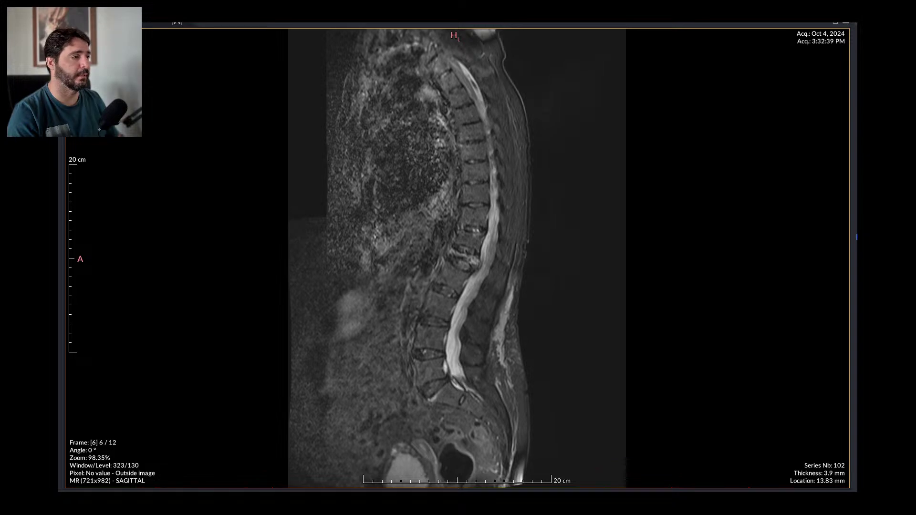
Step: Leave the whole-spine study and show lumbar spine sagittal series 4 and series 2 side by side
left_click(177, 21)
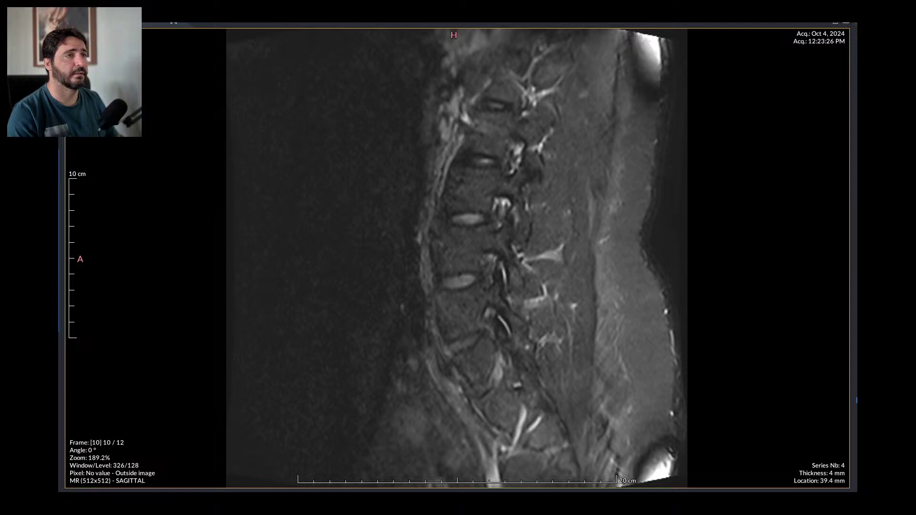
scroll(227, 159, "down", 2)
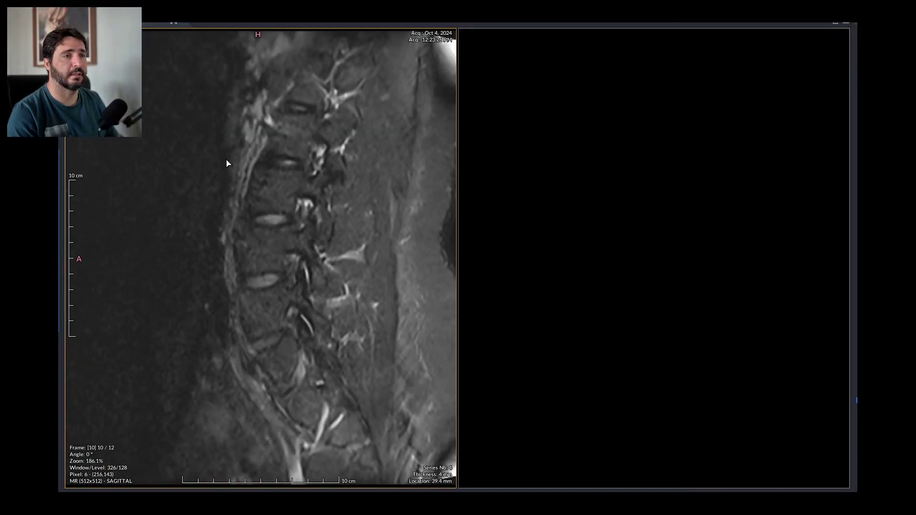
scroll(229, 175, "up", 5)
scroll(229, 176, "down", 4)
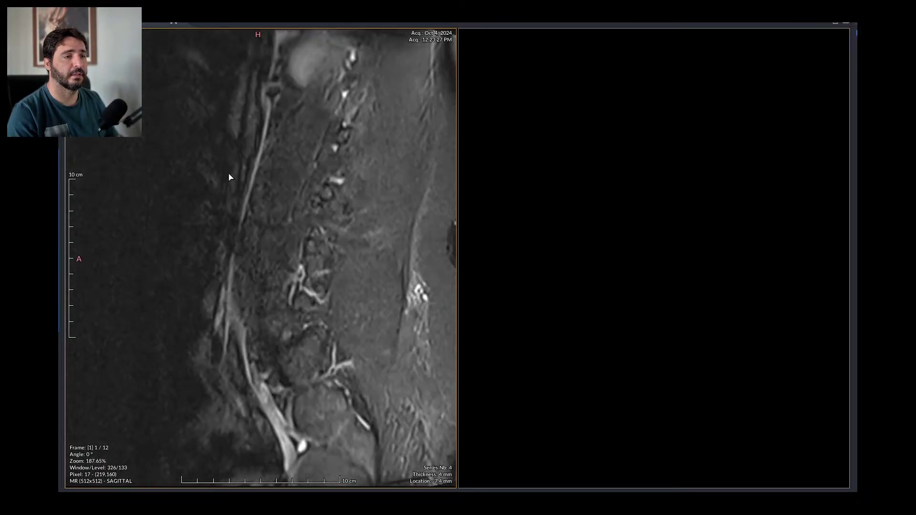
scroll(230, 178, "up", 4)
left_click(620, 219)
scroll(619, 218, "down", 4)
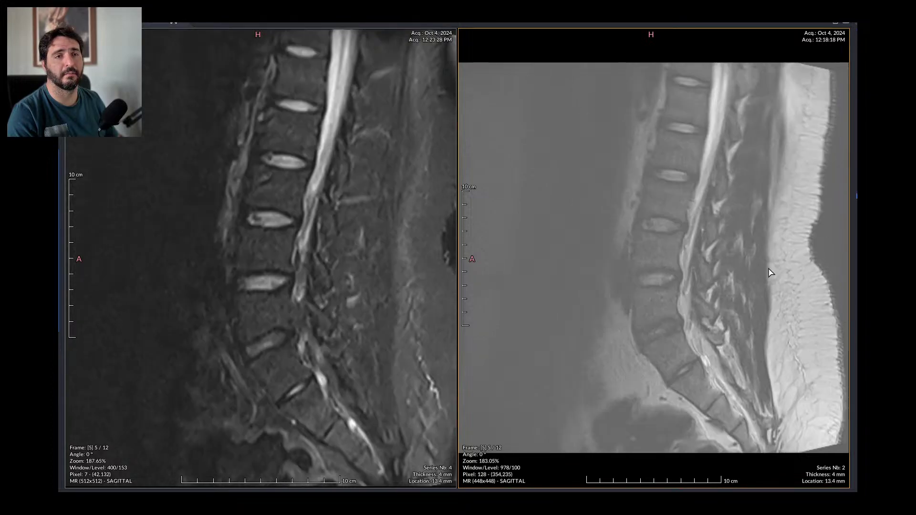
Step: Adjust lumbar sagittal series 2 to a window/level of about 530/235 and magnify it to about 221%
left_click_drag(560, 191, 680, 176)
scroll(687, 175, "up", 3)
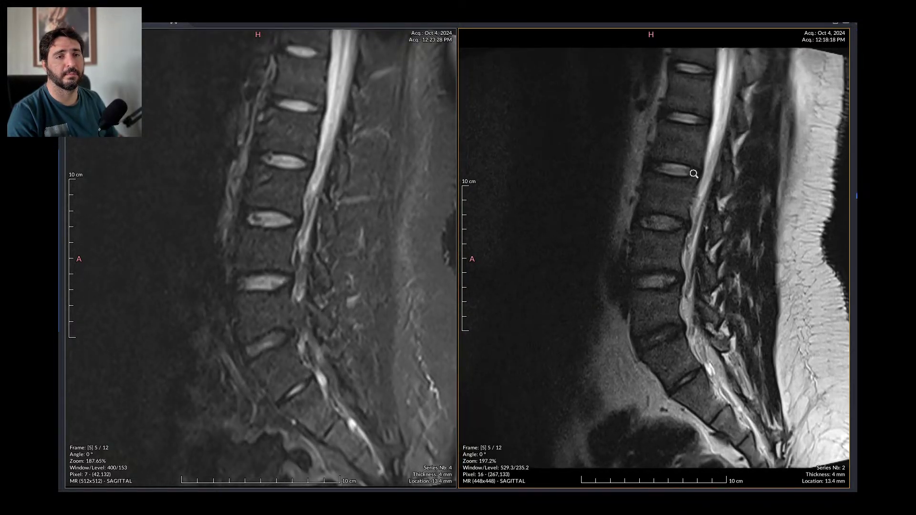
scroll(692, 243, "up", 2)
scroll(650, 262, "down", 3)
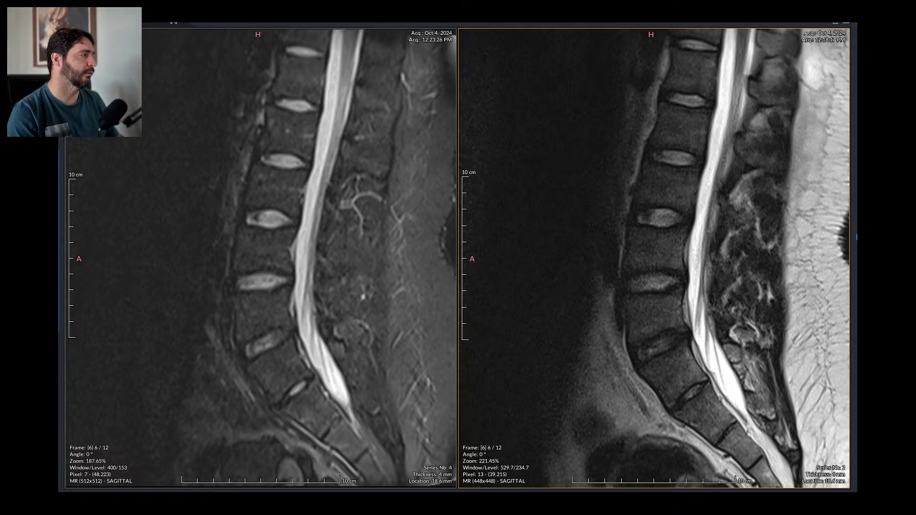
Step: Compare lumbar sagittal series 4 and 2 slice by slice in sync, covering both sides of the spine
scroll(297, 200, "down", 5)
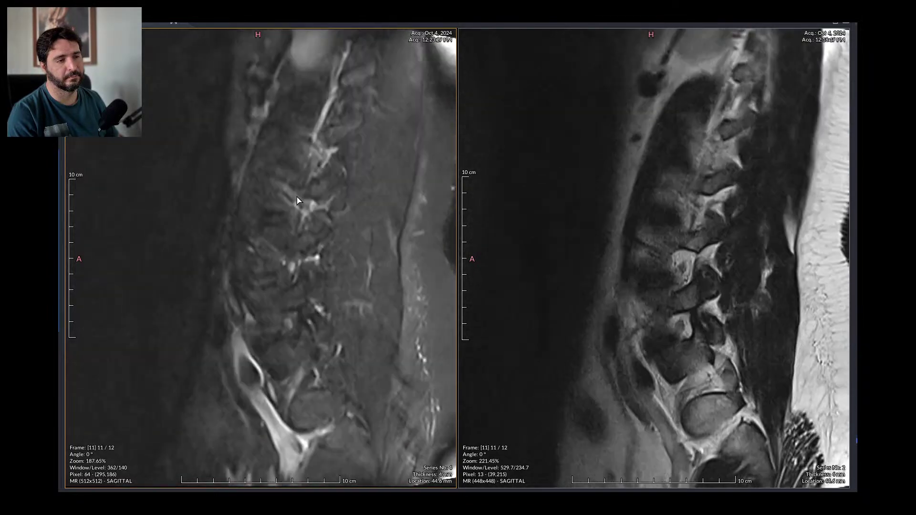
scroll(296, 201, "up", 6)
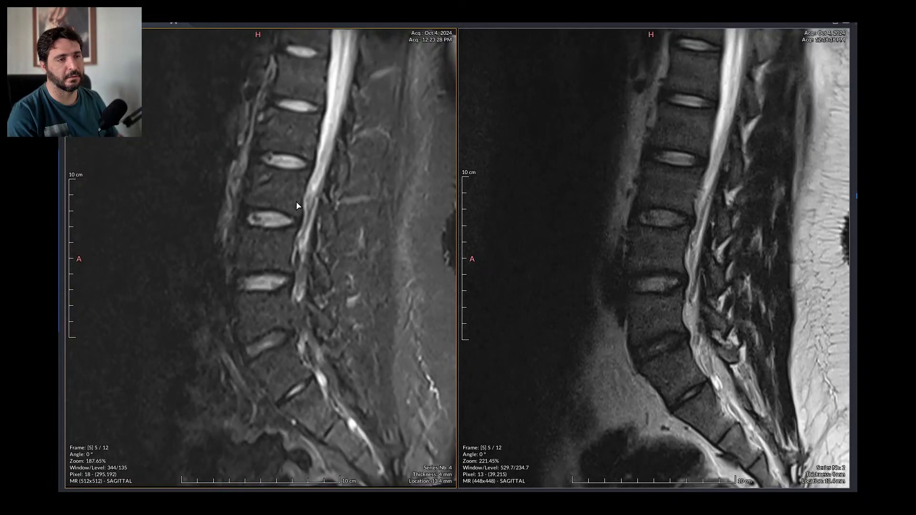
scroll(296, 206, "down", 5)
scroll(296, 206, "up", 5)
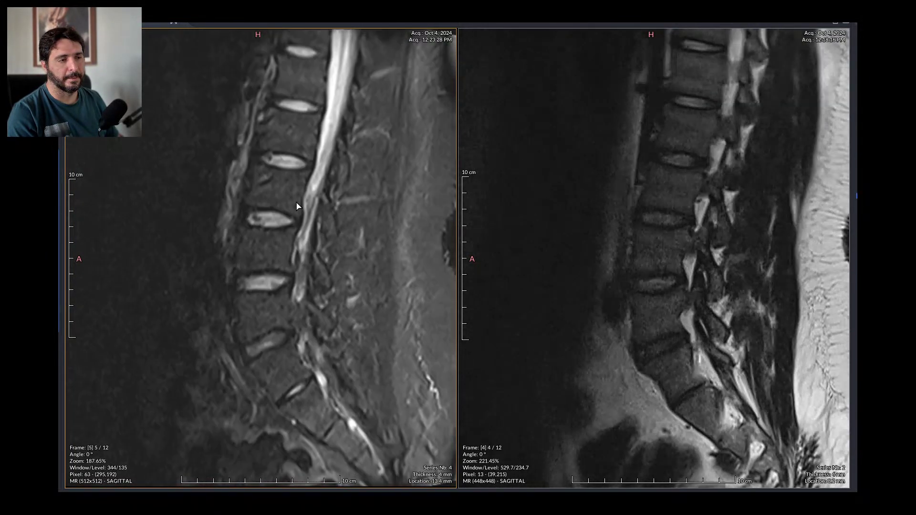
scroll(297, 206, "down", 1)
scroll(298, 204, "up", 5)
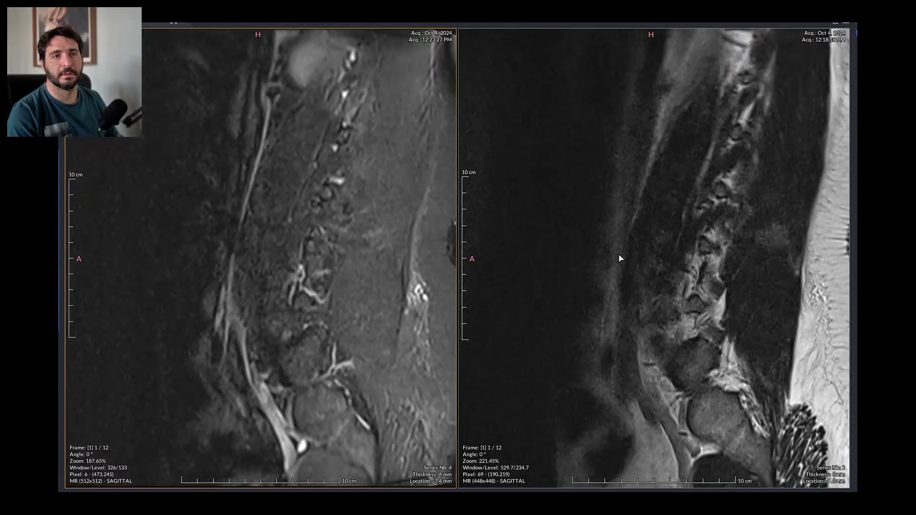
scroll(619, 258, "down", 10)
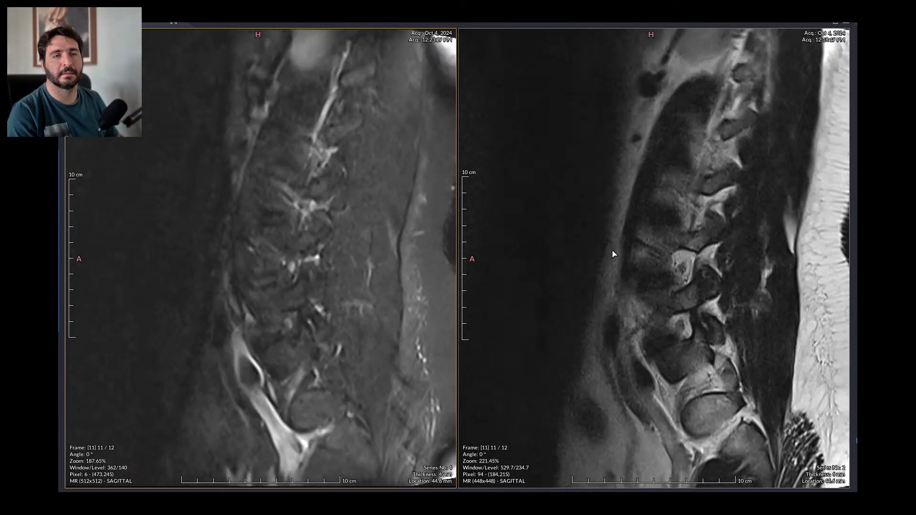
Step: Recheck lumbar sagittal series 4 and 2 in sync between lateral slice 11 and near-midline slices 8 and 9
scroll(613, 255, "up", 10)
scroll(608, 256, "down", 11)
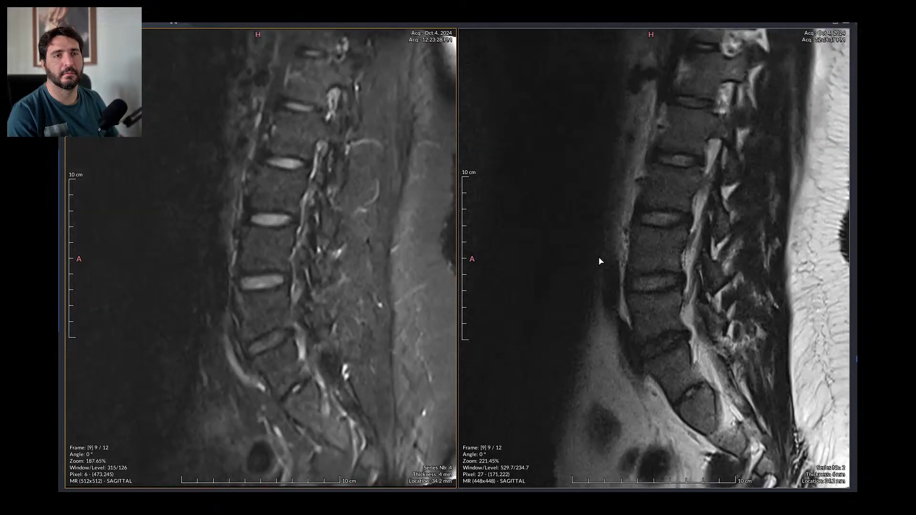
scroll(600, 261, "up", 1)
scroll(761, 61, "up", 3)
scroll(759, 65, "down", 3)
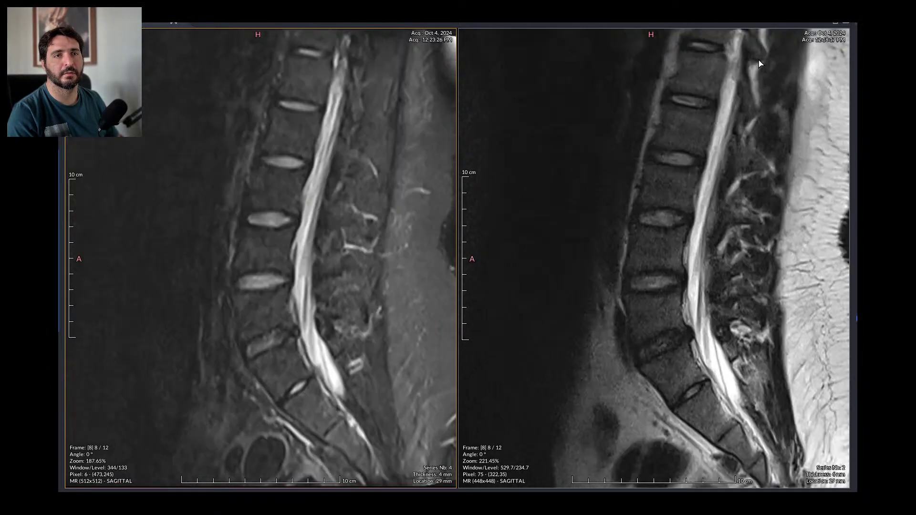
scroll(763, 66, "down", 6)
scroll(777, 76, "up", 6)
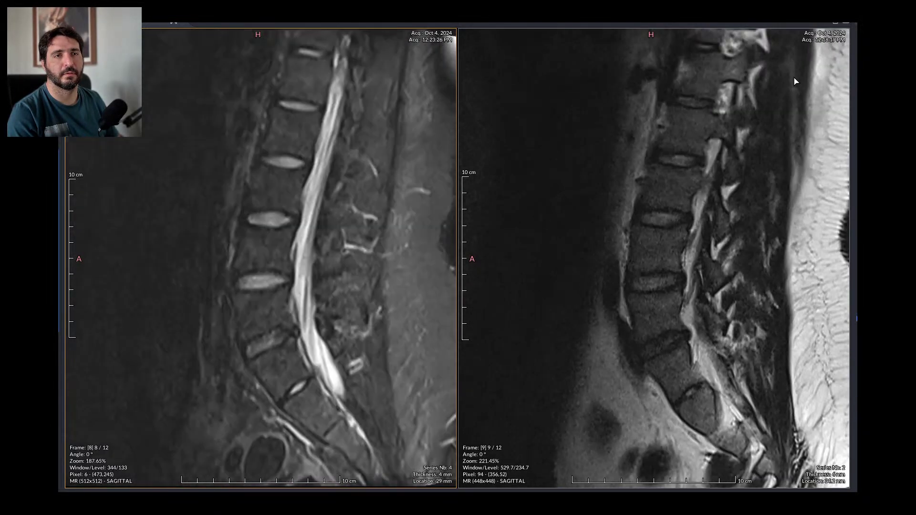
Step: Scan all 12 synced slices of lumbar sagittal series 4 and 2, examining vertebral bodies, foramina and posterior elements on both sides
scroll(790, 88, "down", 5)
scroll(787, 91, "down", 1)
scroll(778, 100, "up", 4)
scroll(761, 108, "down", 2)
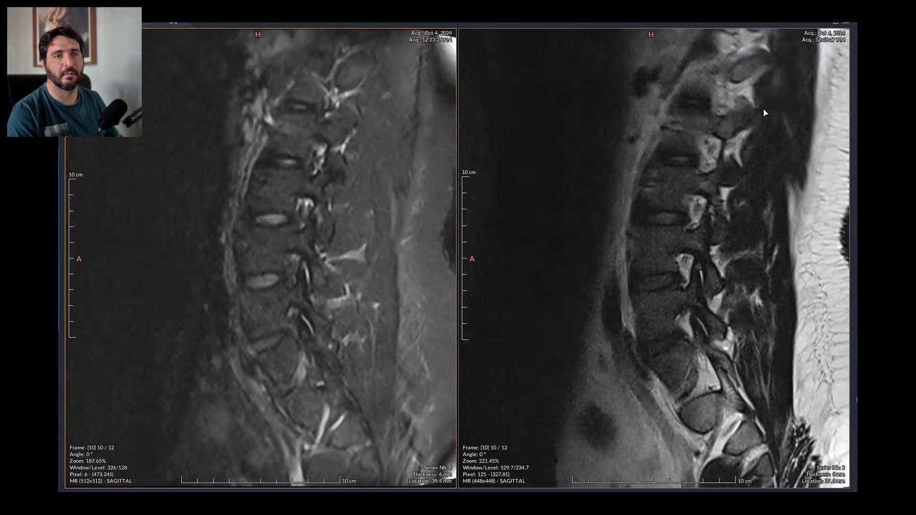
scroll(764, 113, "up", 2)
scroll(764, 112, "up", 5)
scroll(765, 113, "down", 4)
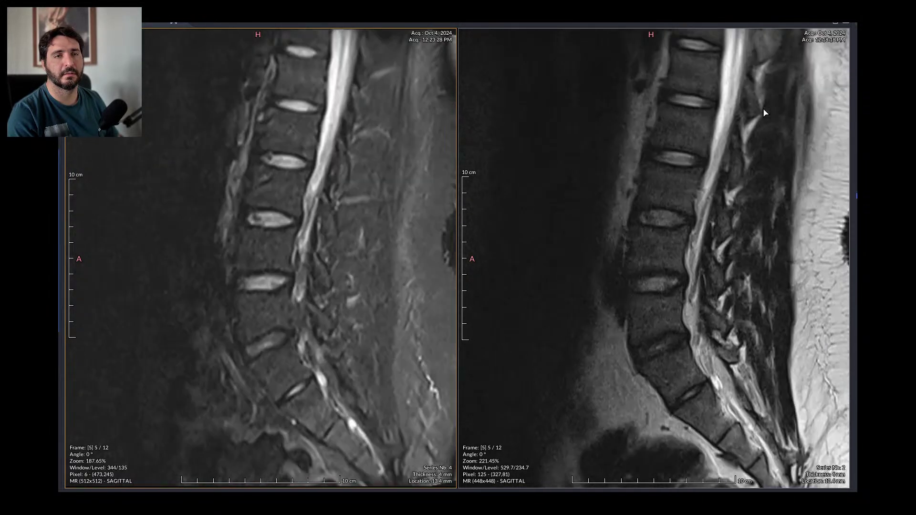
scroll(764, 113, "up", 3)
scroll(763, 115, "down", 9)
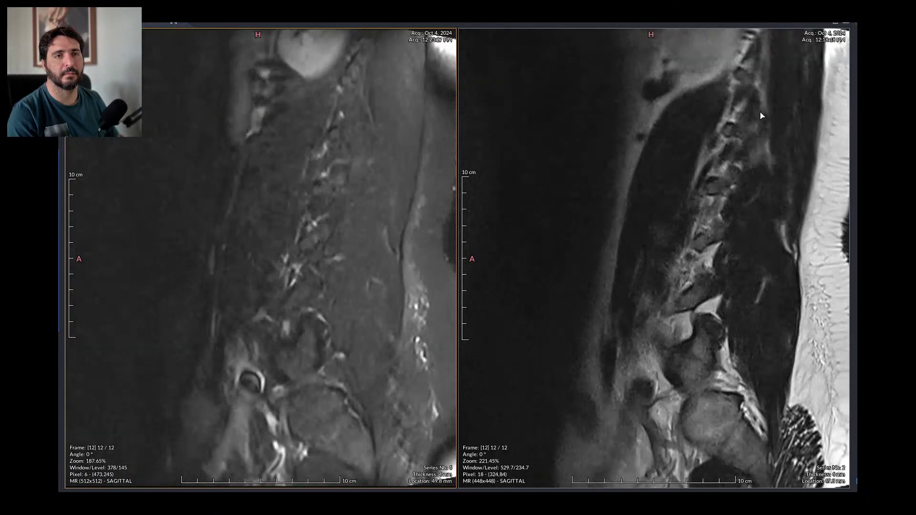
scroll(760, 114, "up", 5)
scroll(740, 115, "down", 5)
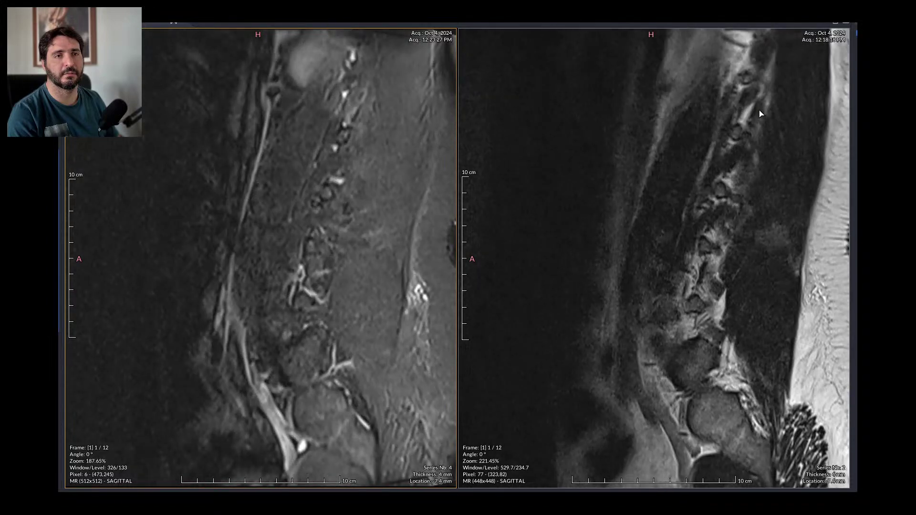
scroll(706, 116, "up", 8)
Step: Replace series 4 with lumbar sagittal series 3 and compare its slices with series 2 across the lumbar spine
left_click_drag(72, 175, 214, 173)
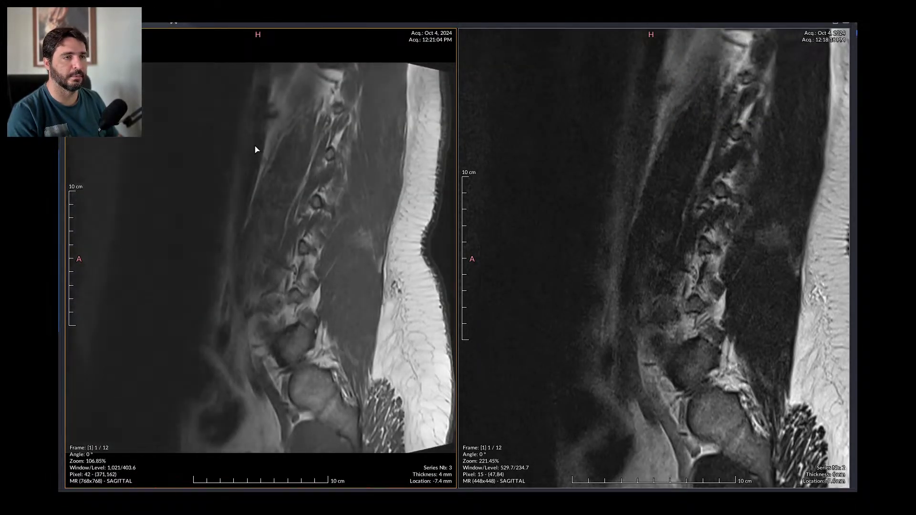
scroll(263, 218, "down", 8)
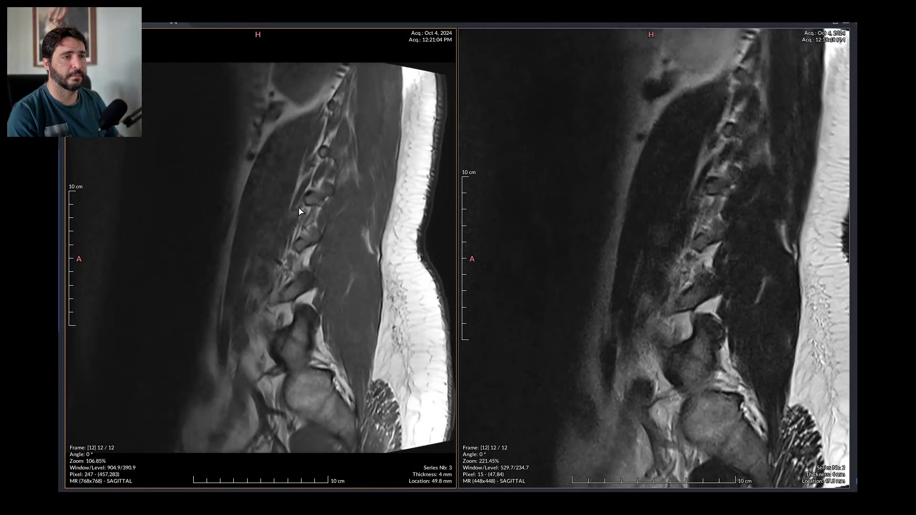
scroll(299, 211, "up", 5)
scroll(299, 212, "down", 2)
scroll(299, 211, "up", 2)
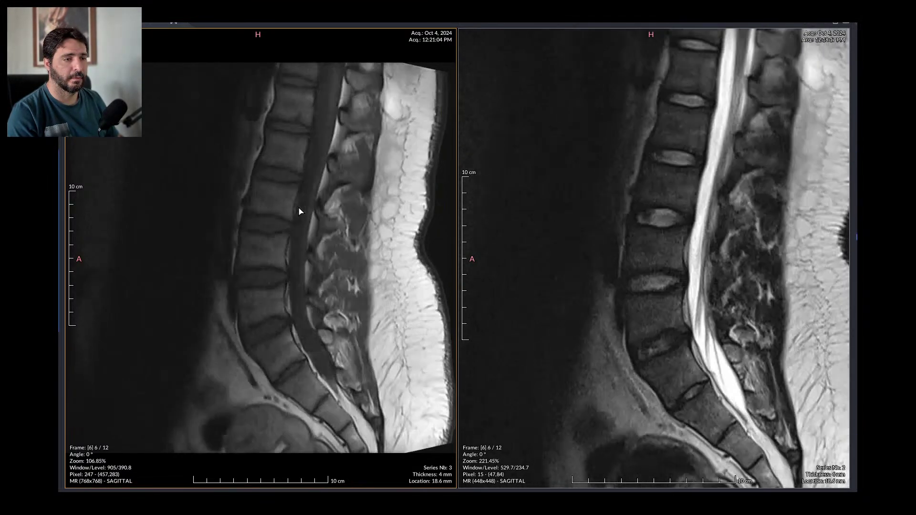
scroll(299, 212, "down", 3)
scroll(302, 340, "up", 3)
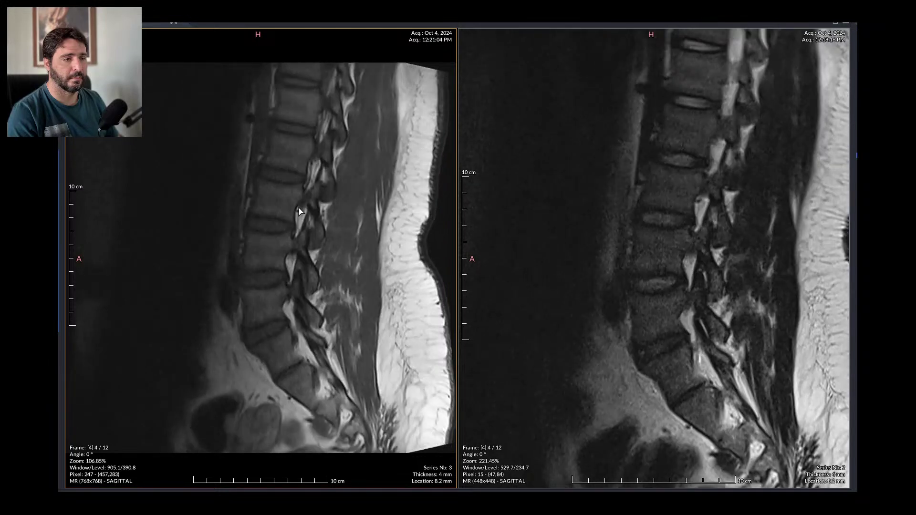
Step: Make series 2 the active view and examine it with series 3 from slice 1 to 12, comparing foramina and posterior elements
left_click(627, 354)
scroll(627, 353, "down", 3)
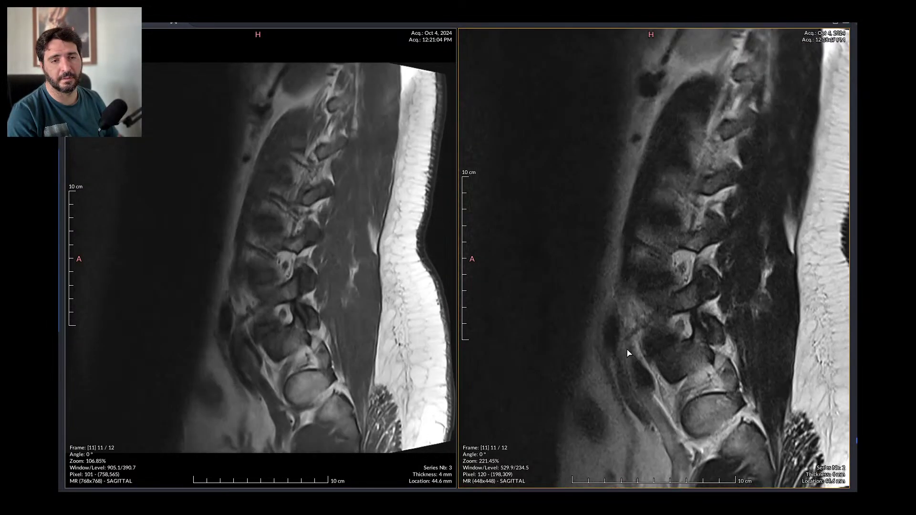
scroll(627, 353, "up", 3)
scroll(627, 353, "up", 3)
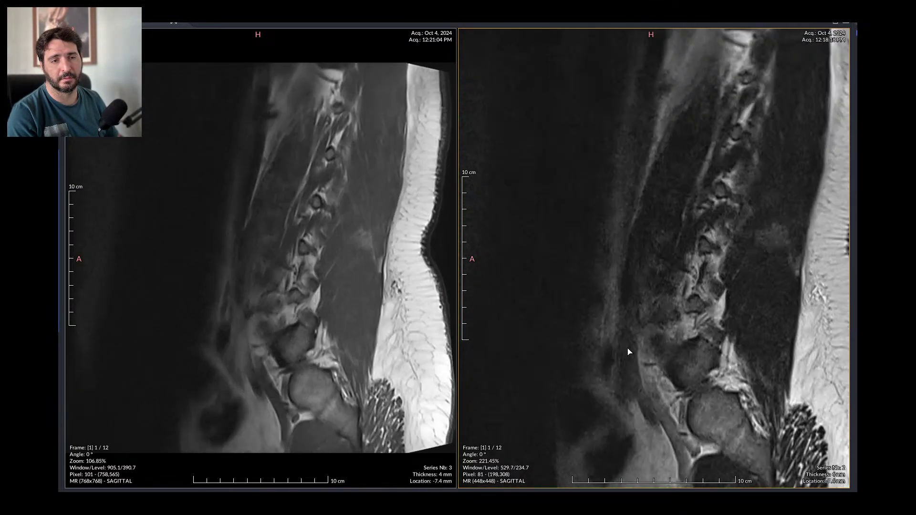
scroll(627, 353, "down", 8)
scroll(627, 351, "up", 5)
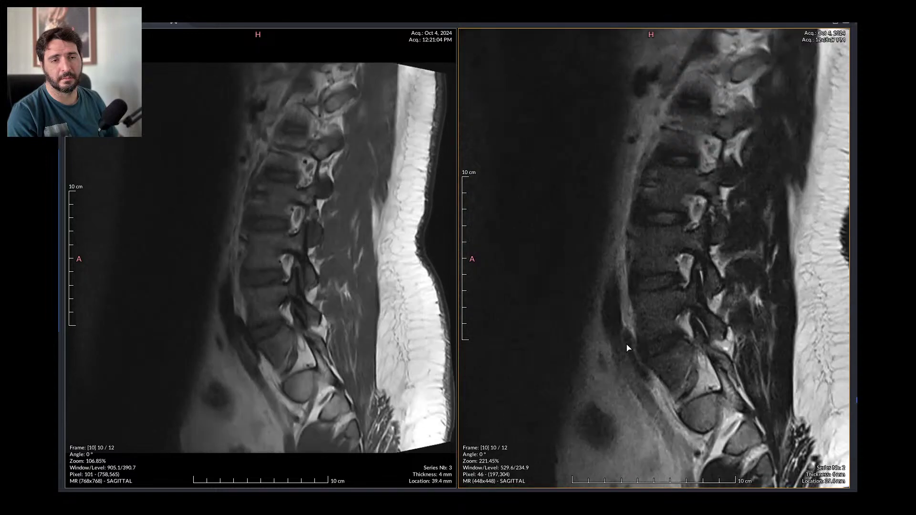
scroll(628, 349, "down", 5)
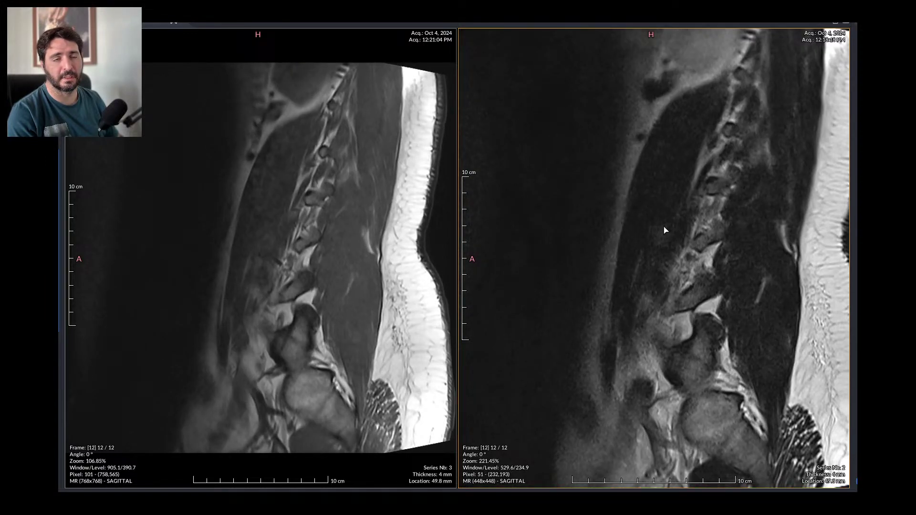
scroll(663, 215, "up", 11)
scroll(667, 231, "down", 4)
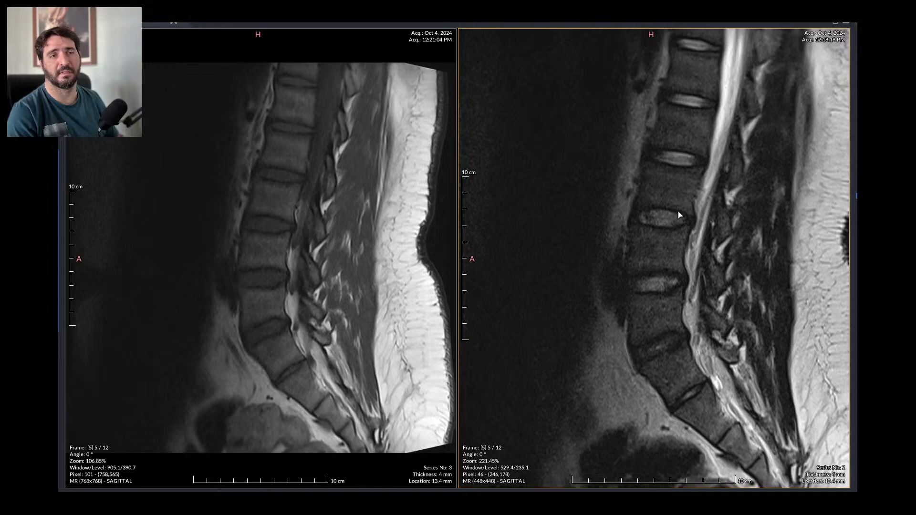
Step: Compare series 3 and 2 around midline slices 6 and 7, examining the spinal canal, discs and spinous processes
scroll(679, 215, "down", 1)
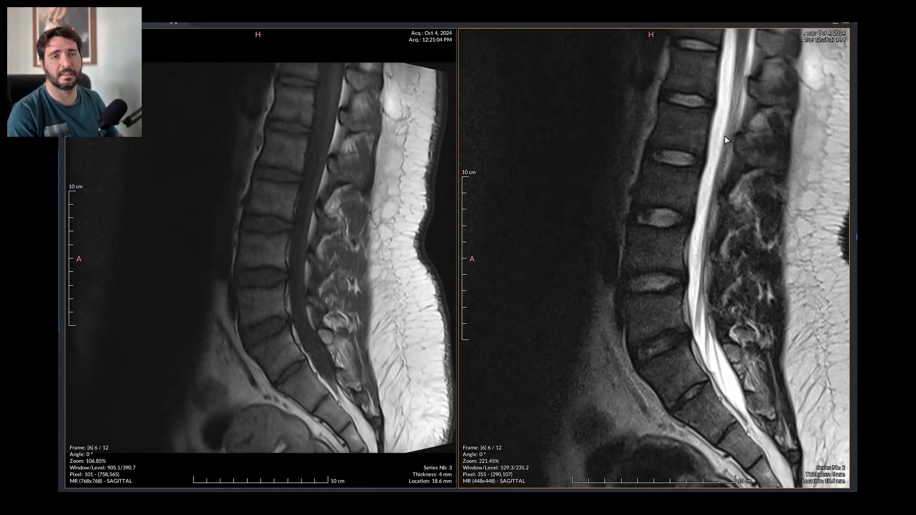
scroll(735, 171, "down", 4)
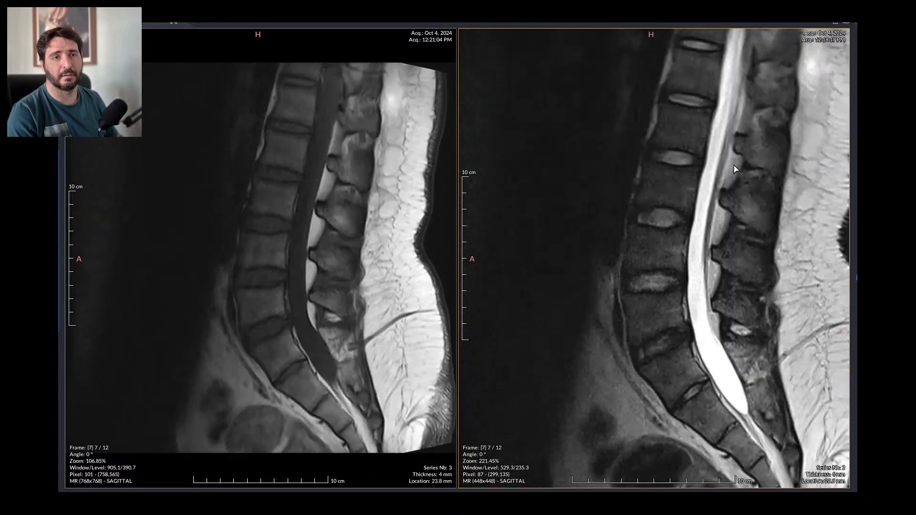
scroll(737, 185, "up", 4)
scroll(737, 186, "down", 1)
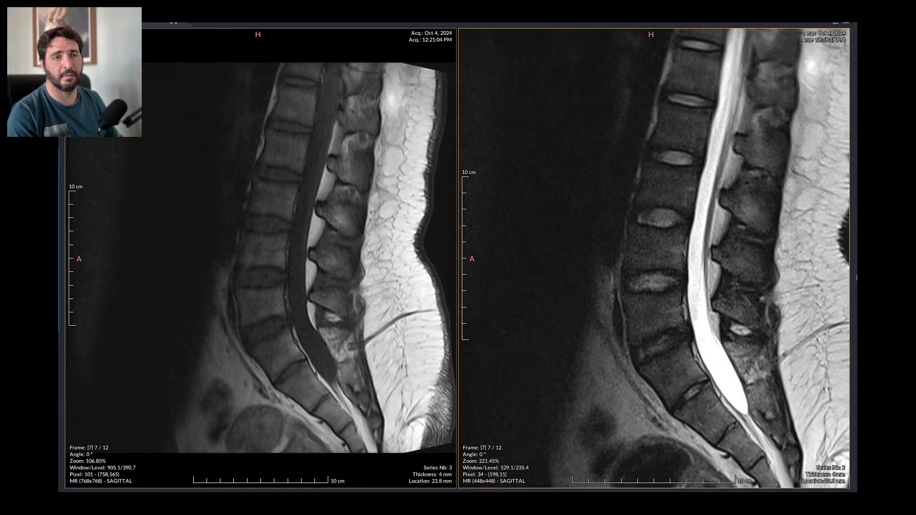
scroll(746, 214, "down", 2)
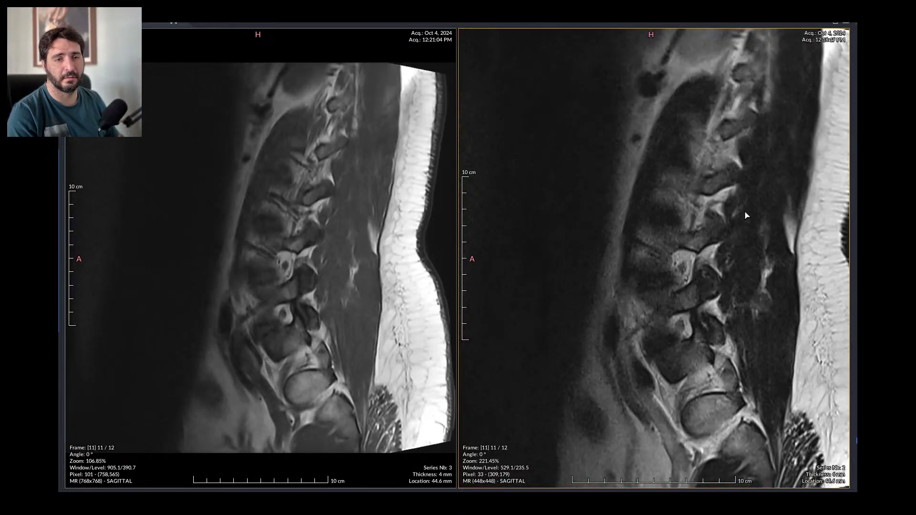
scroll(746, 216, "up", 5)
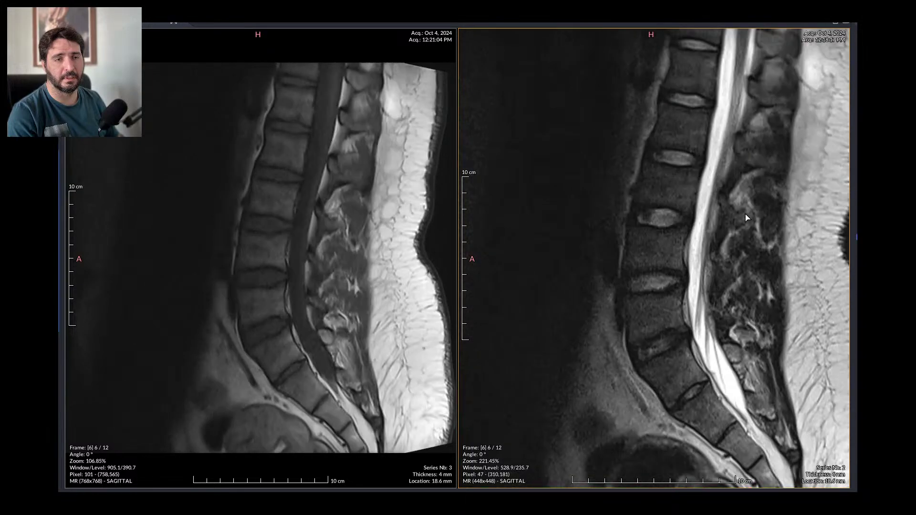
scroll(444, 218, "down", 3)
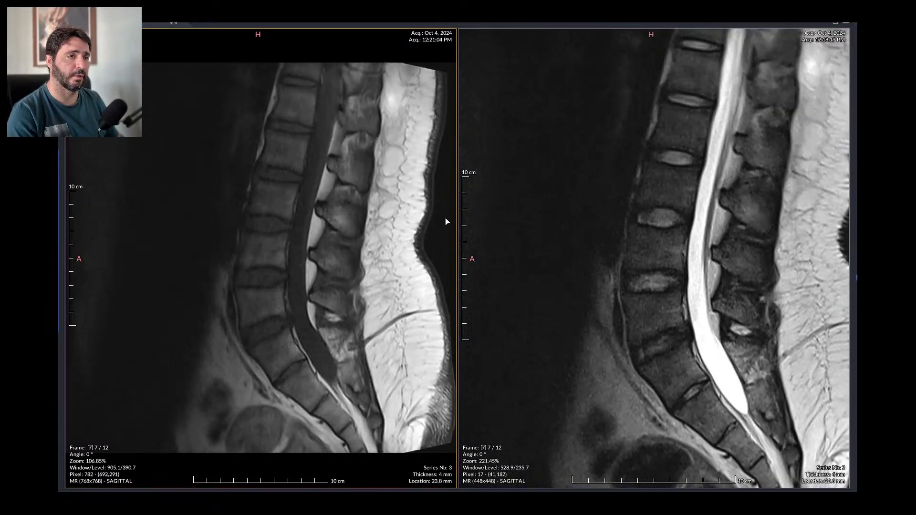
Step: Examine slices 8 to 11 of series 3 and 2, comparing the foramina and facet joints on that side
scroll(643, 260, "down", 3)
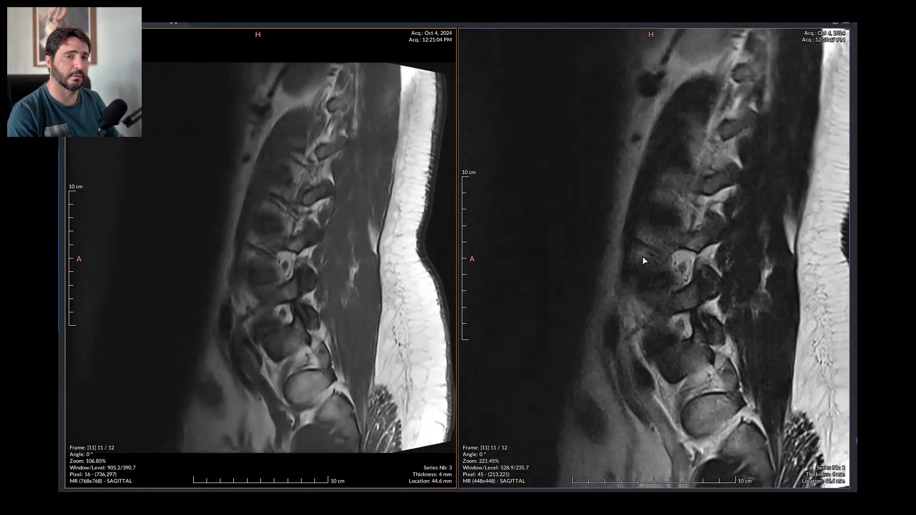
scroll(643, 260, "up", 3)
scroll(643, 260, "up", 1)
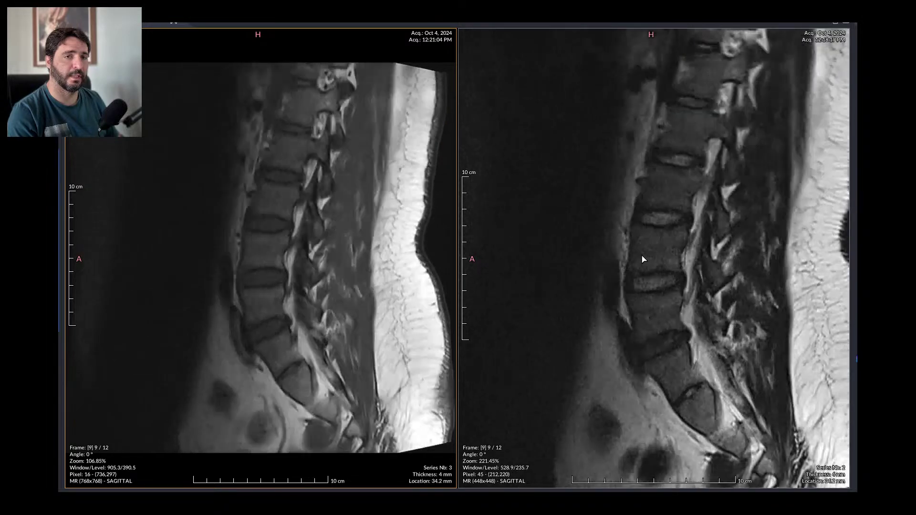
scroll(642, 259, "down", 3)
scroll(641, 259, "up", 2)
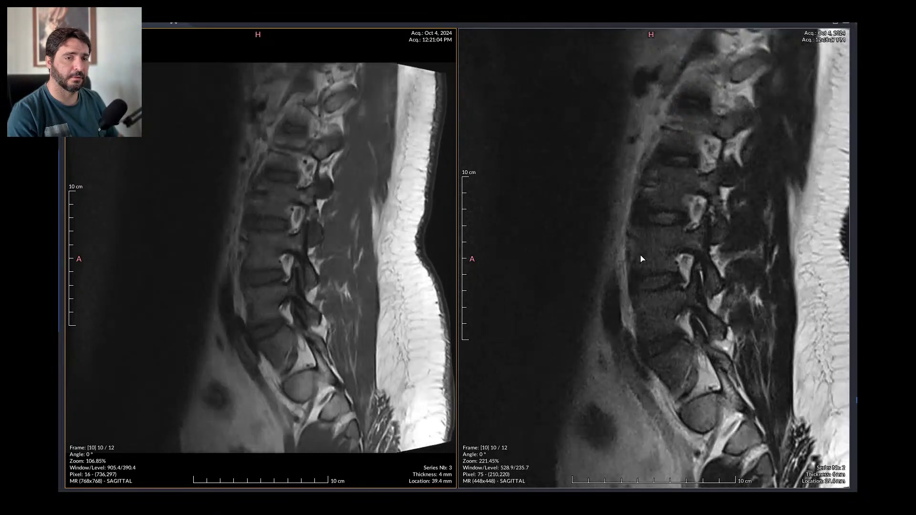
scroll(641, 259, "down", 4)
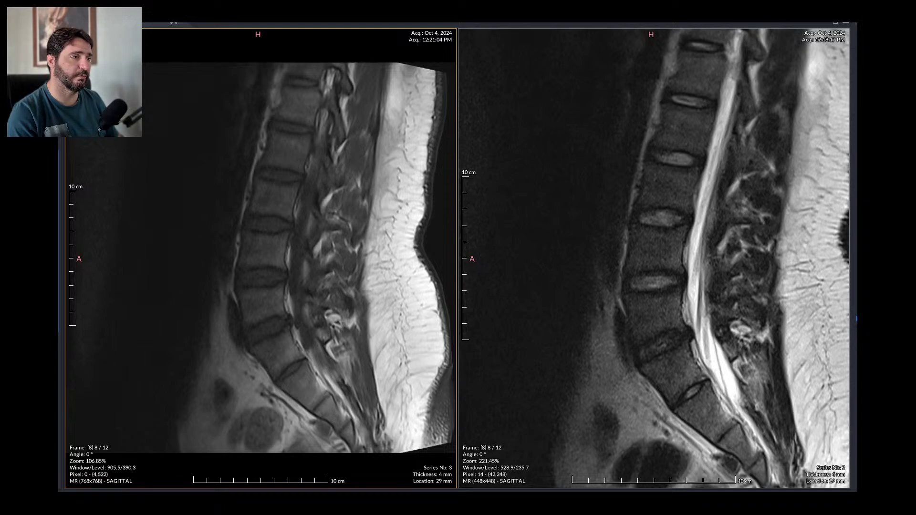
Step: Show lumbar sagittal series 4 again beside series 2, magnify it to about 194%, and examine its slices
left_click_drag(129, 210, 252, 286)
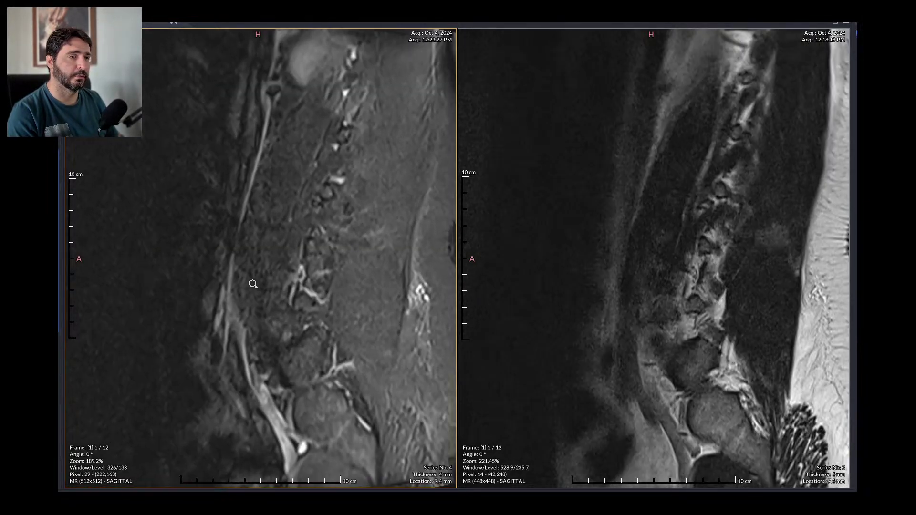
scroll(364, 259, "down", 1)
scroll(367, 263, "up", 3)
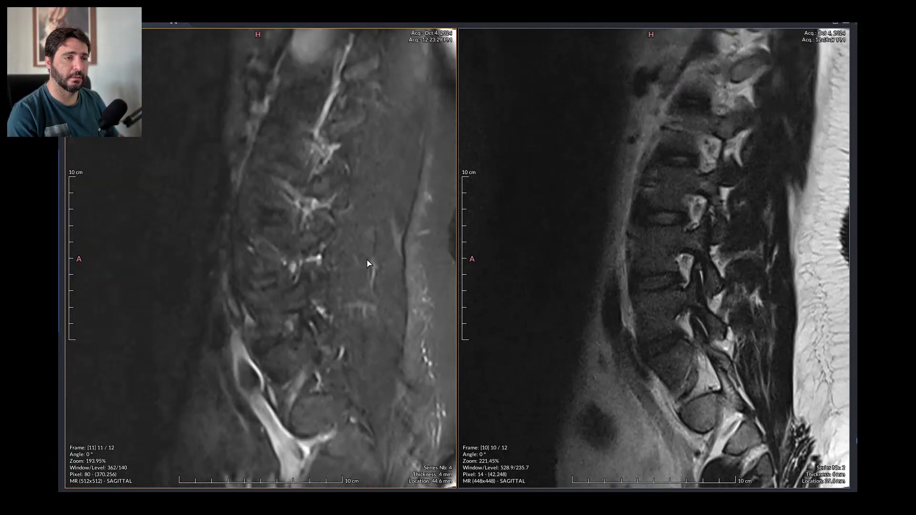
scroll(367, 262, "down", 4)
scroll(368, 262, "up", 4)
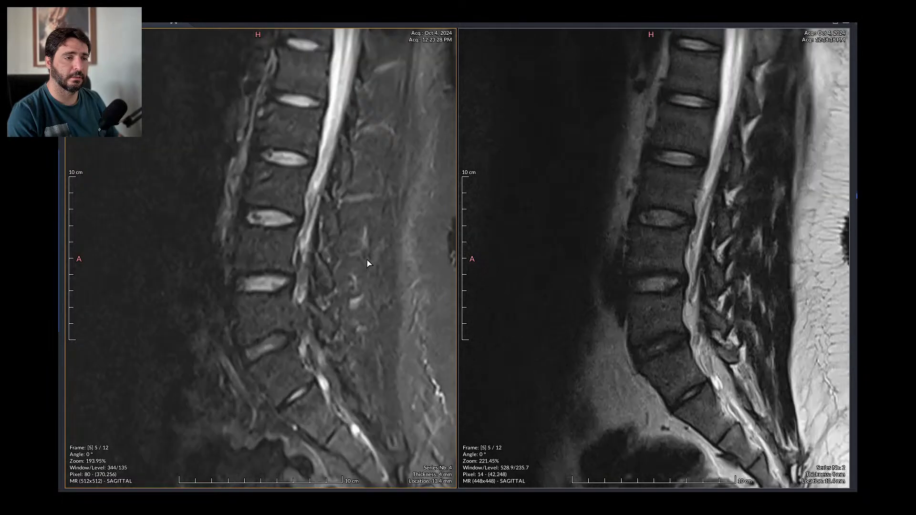
Step: Recheck the magnified series 4 against series 2 across both foraminal sides, finishing on midline slice 7
scroll(367, 263, "down", 5)
scroll(367, 263, "up", 5)
scroll(367, 263, "down", 4)
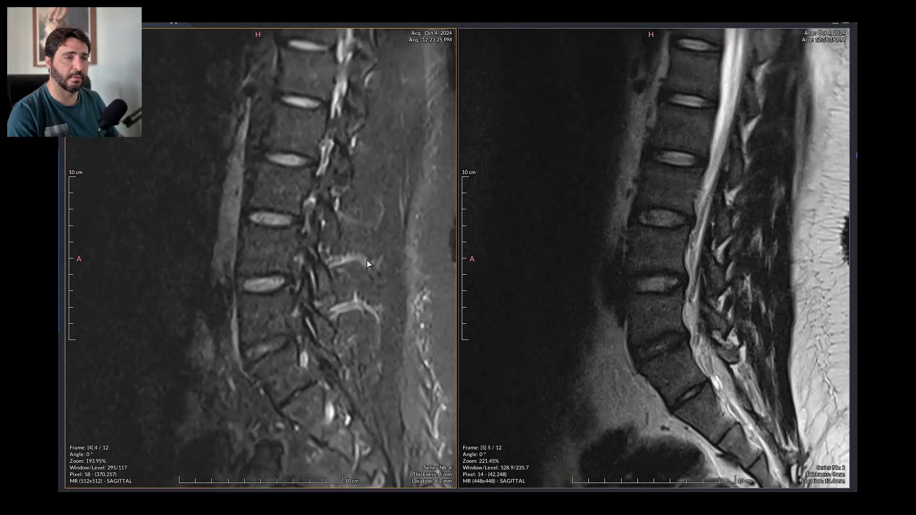
scroll(367, 263, "up", 5)
scroll(367, 263, "down", 5)
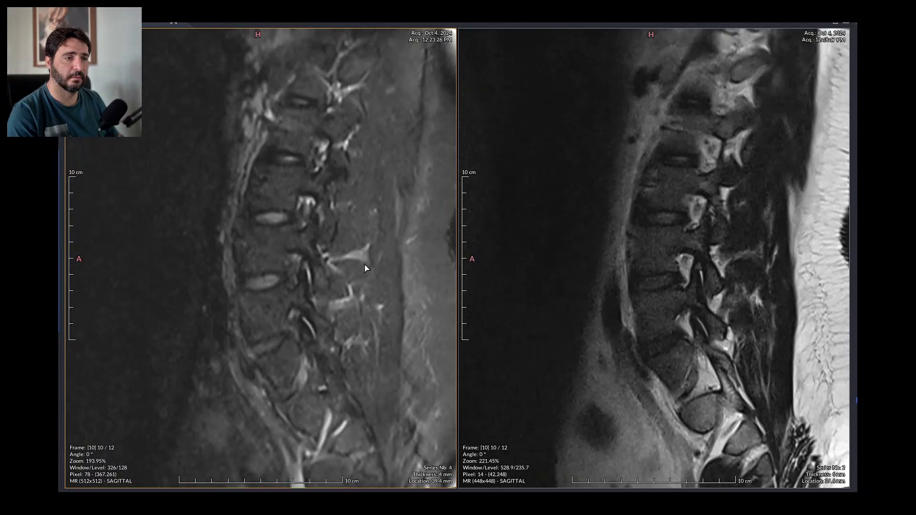
scroll(366, 265, "up", 6)
scroll(367, 268, "down", 3)
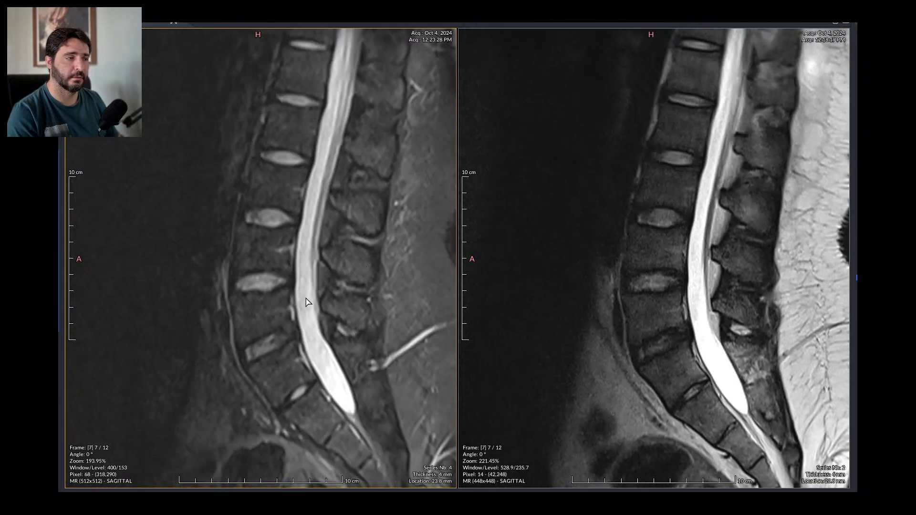
Step: Show lumbar axial series 5 in place of sagittal series 4 beside series 2, and examine its slices down to the lumbosacral level
key("Page_Down")
scroll(280, 218, "down", 4)
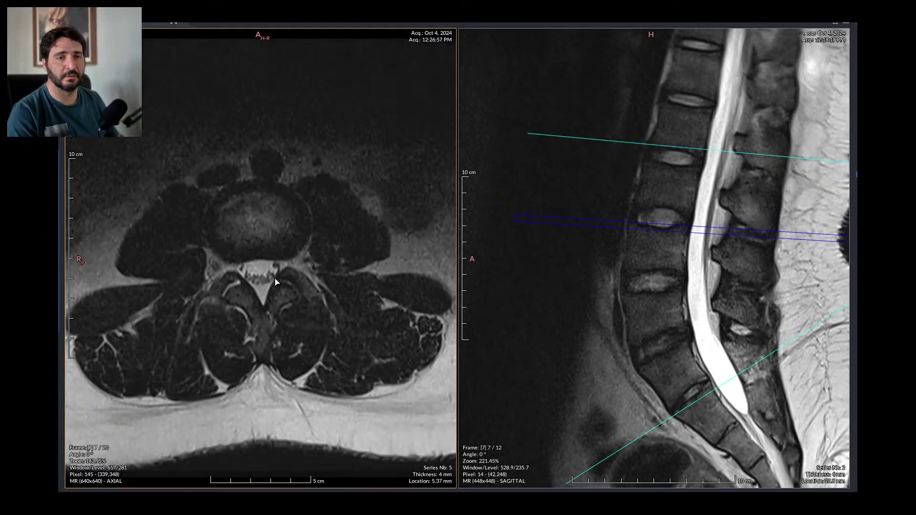
scroll(280, 218, "up", 3)
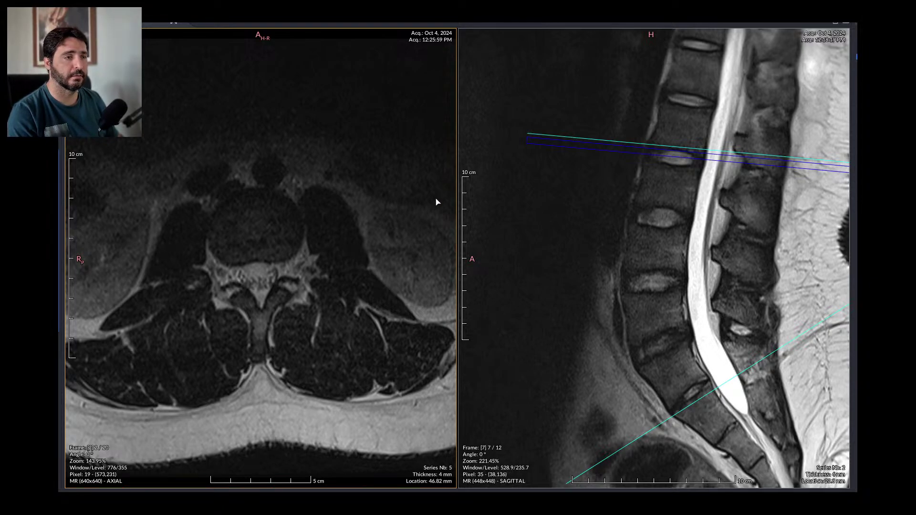
scroll(388, 246, "down", 8)
scroll(368, 269, "down", 10)
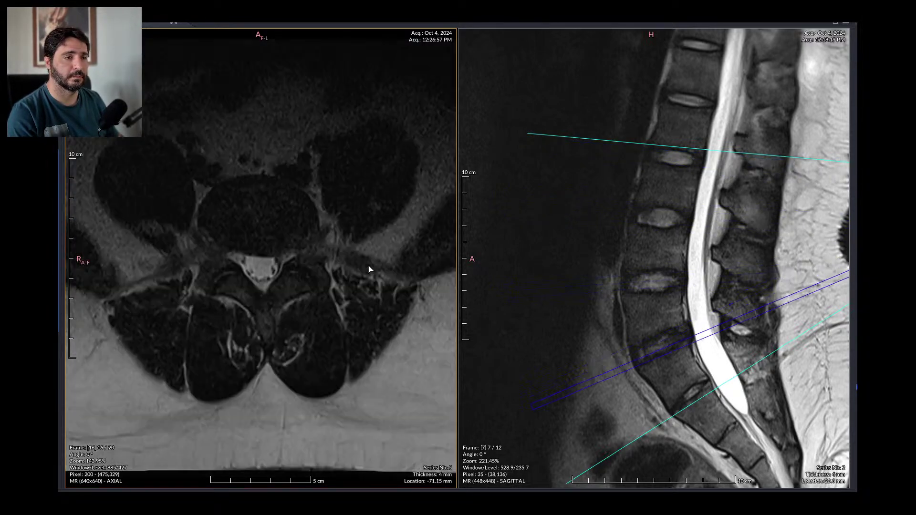
scroll(367, 269, "down", 3)
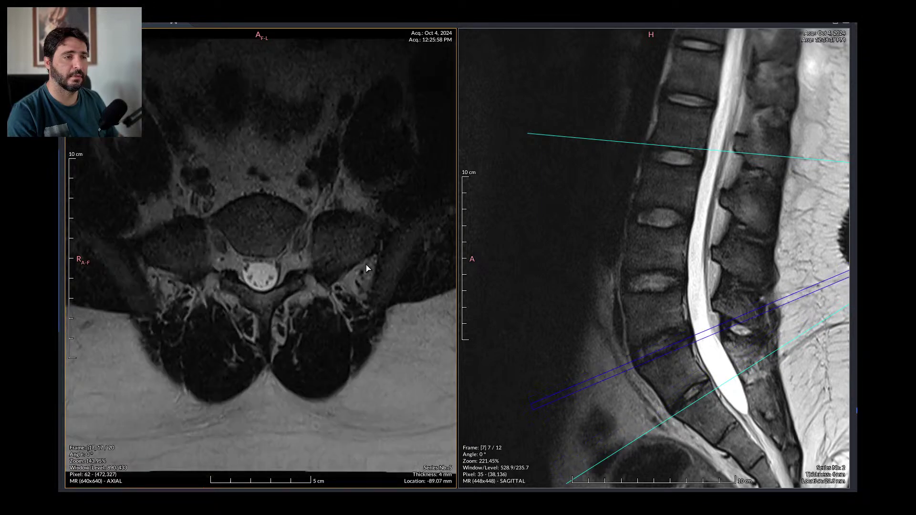
Step: Compare axial slices 16 to 18 around the lumbosacral junction, and review the levels above up to slice 11
scroll(367, 269, "up", 1)
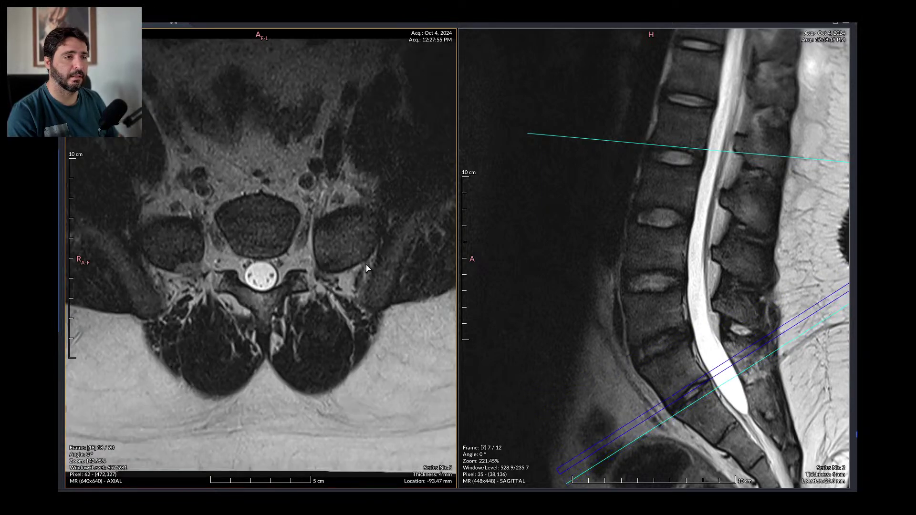
scroll(367, 269, "down", 1)
scroll(366, 268, "up", 1)
scroll(365, 269, "down", 1)
scroll(366, 268, "up", 6)
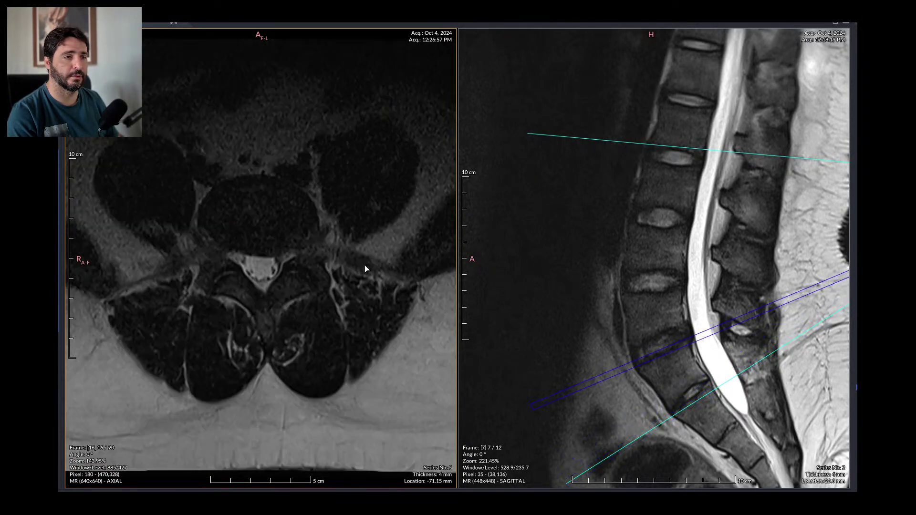
scroll(366, 269, "up", 13)
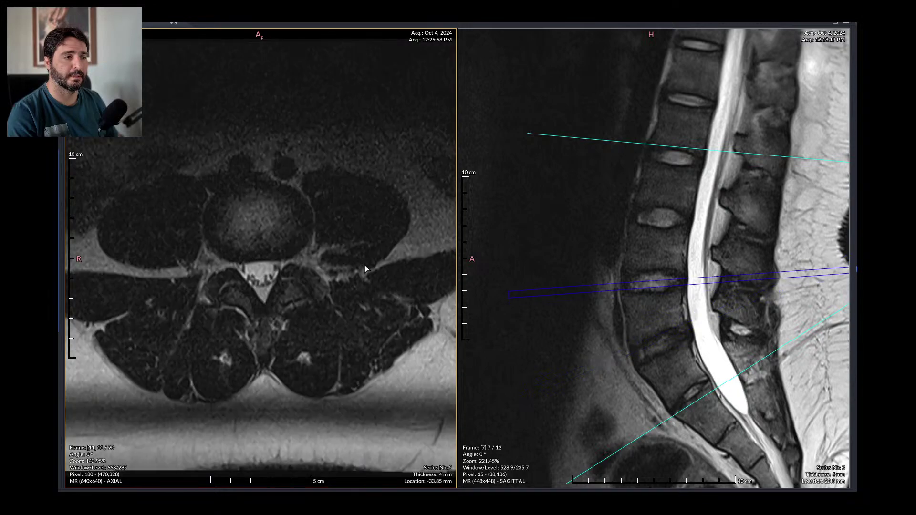
Step: Recheck the discs, canal and facet joints on axial series 5 between slices 15 and 5
scroll(366, 268, "down", 10)
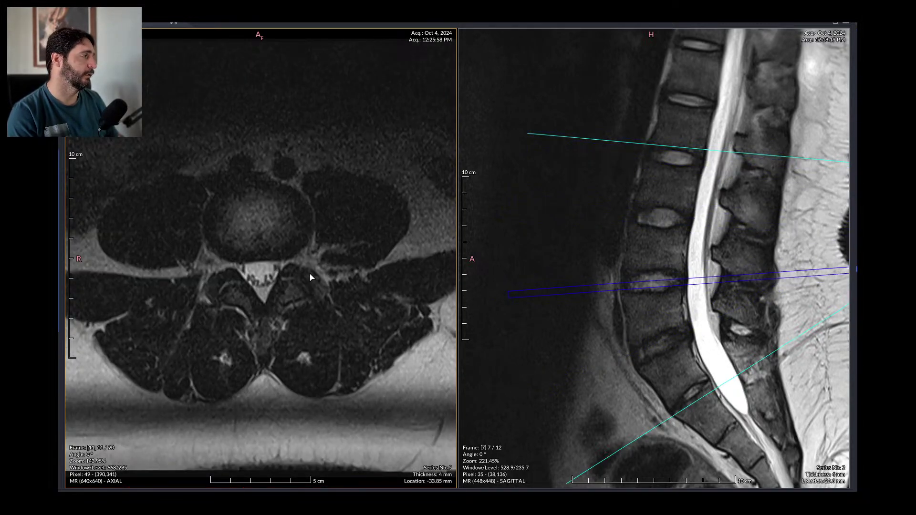
scroll(324, 287, "down", 8)
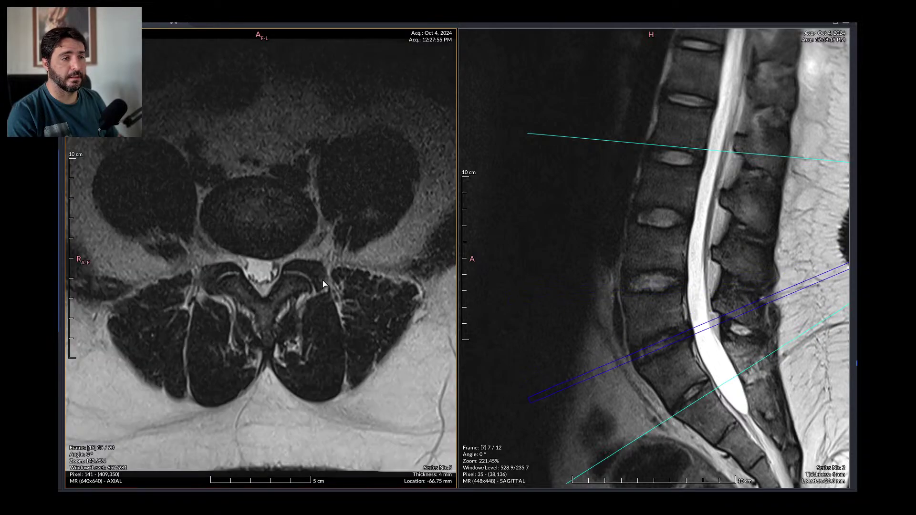
scroll(329, 291, "up", 14)
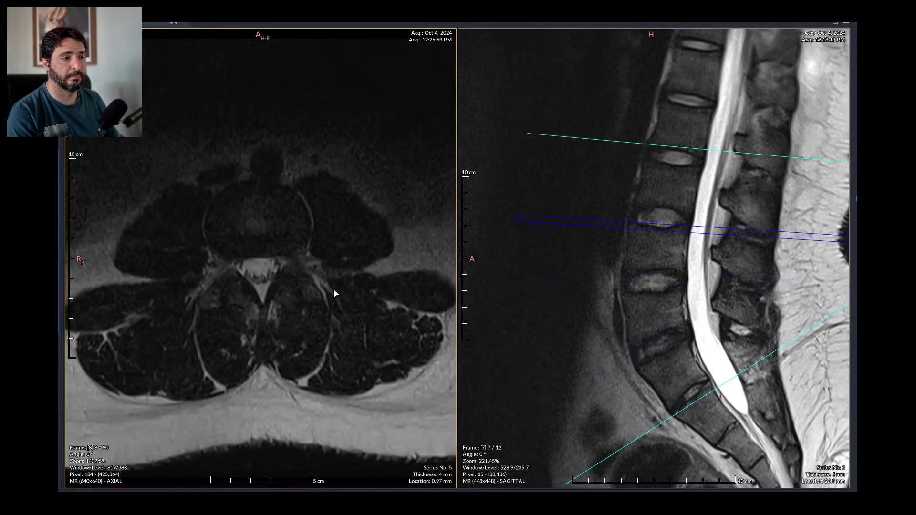
scroll(671, 318, "down", 2)
scroll(671, 318, "up", 6)
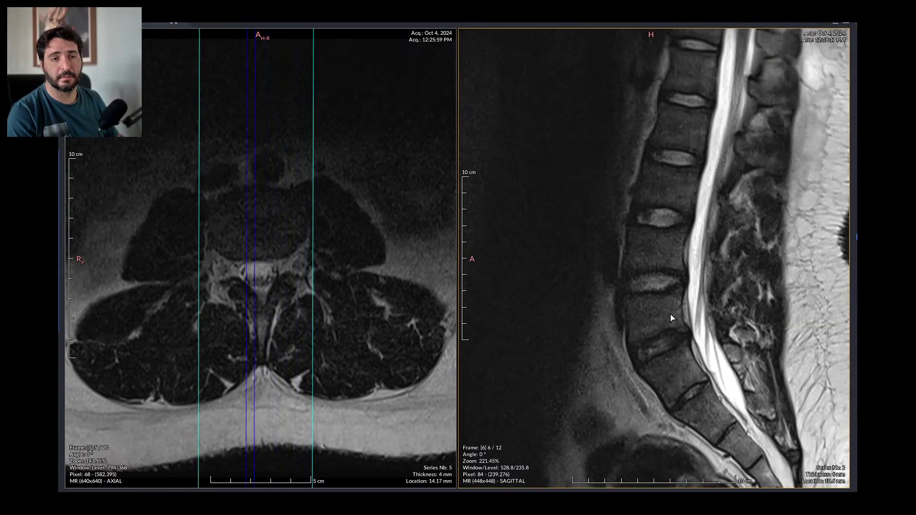
Step: Examine sagittal series 2 across both foraminal sides, from slice 2 to slice 10, finishing on midline slice 7
scroll(671, 318, "down", 2)
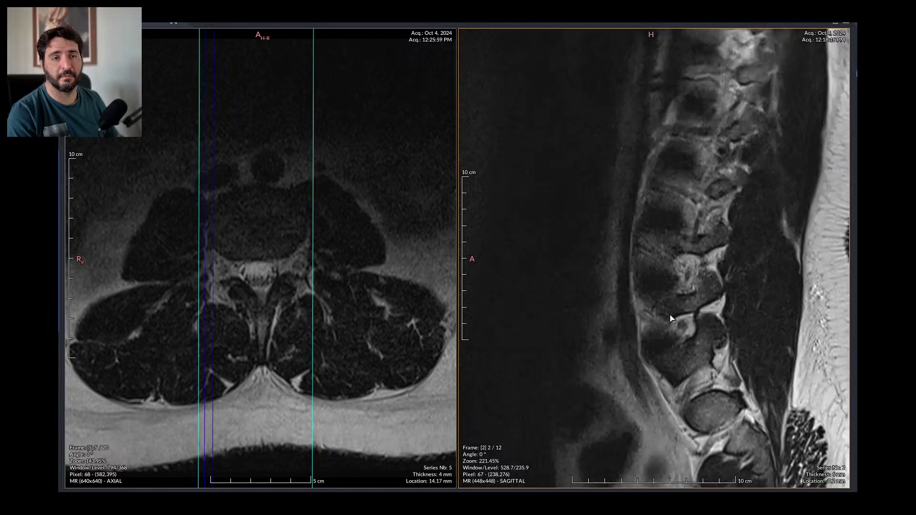
scroll(671, 318, "down", 6)
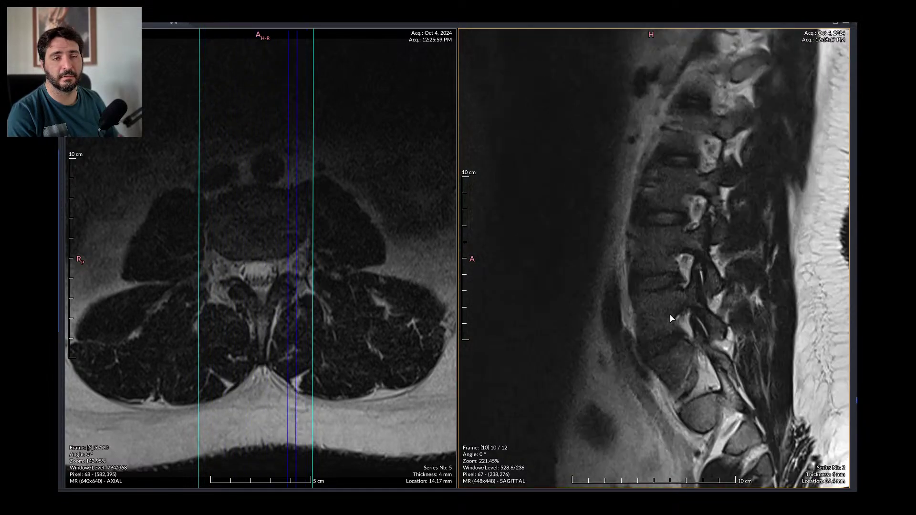
scroll(671, 318, "up", 9)
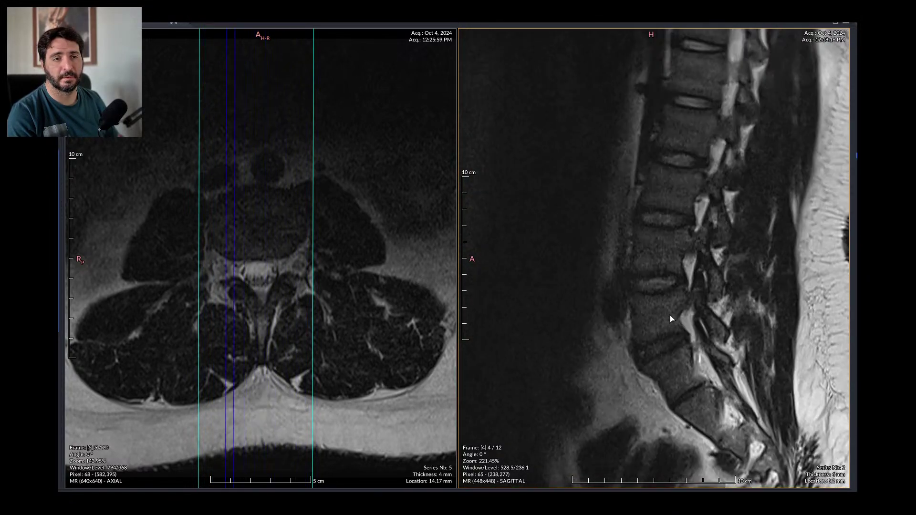
scroll(671, 318, "down", 5)
Step: Examine axial slices 11 to 17 of series 5, and compare them with sagittal series 2 slices 5 to 9
scroll(337, 286, "down", 12)
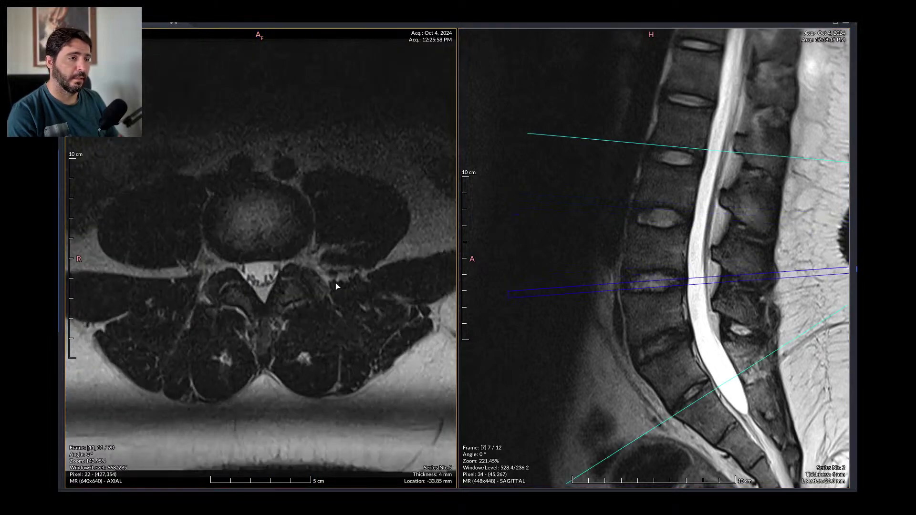
scroll(620, 320, "down", 3)
scroll(643, 344, "up", 3)
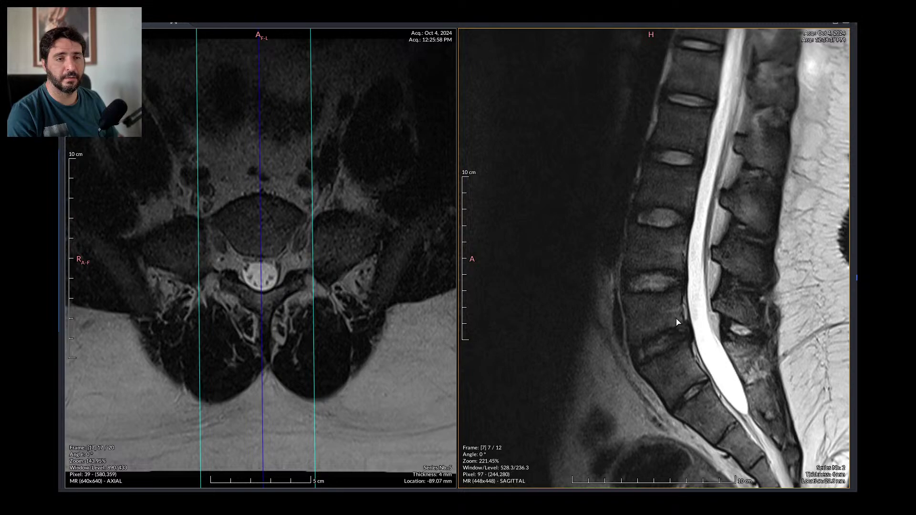
scroll(742, 348, "up", 4)
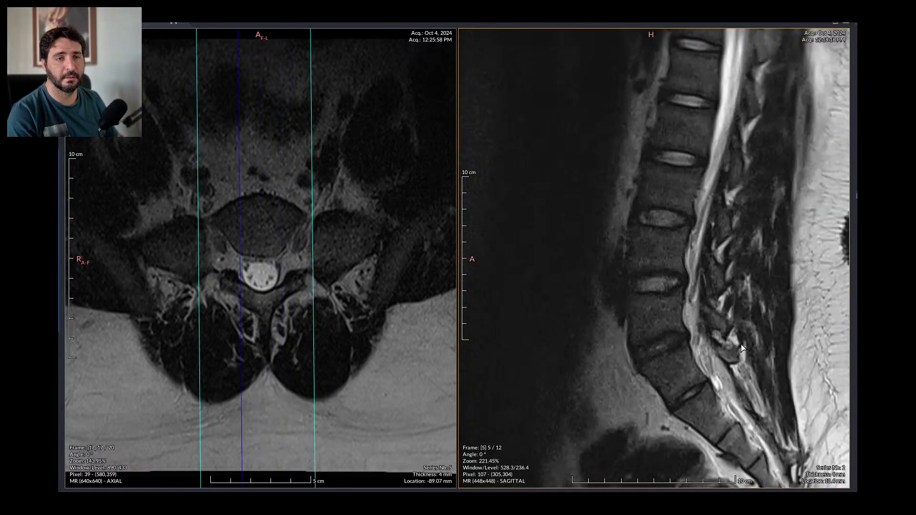
scroll(742, 348, "down", 3)
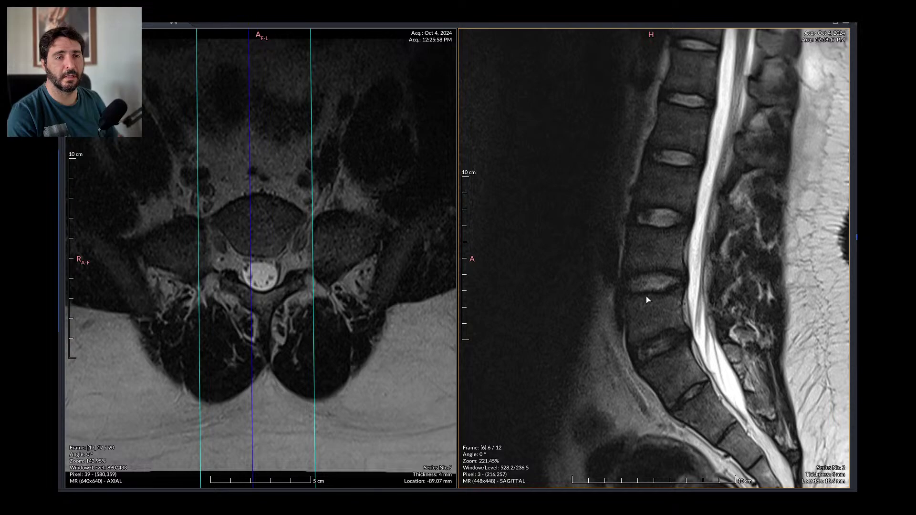
scroll(727, 317, "down", 3)
Step: Examine axial series 5 between slices 18 and 7 against sagittal slice 9, comparing the facet joints and paraspinal muscles
left_click(364, 259)
scroll(373, 264, "up", 4)
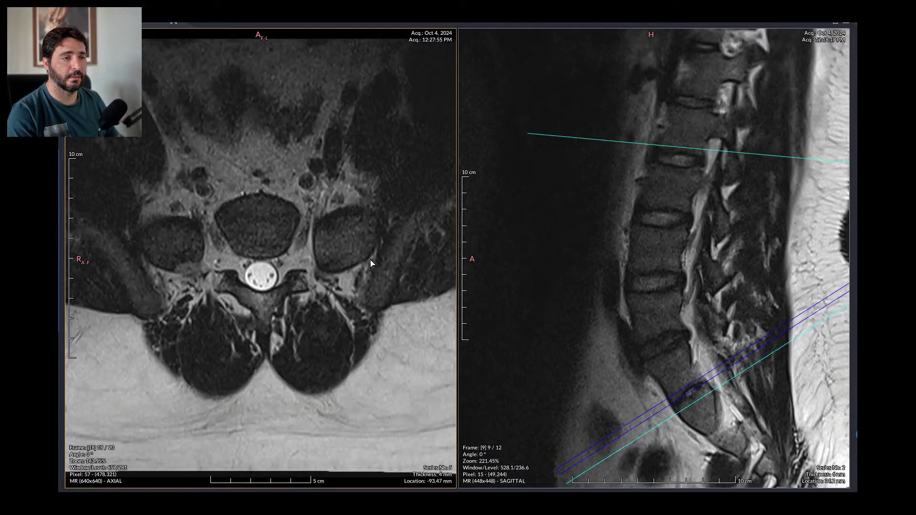
scroll(373, 264, "down", 3)
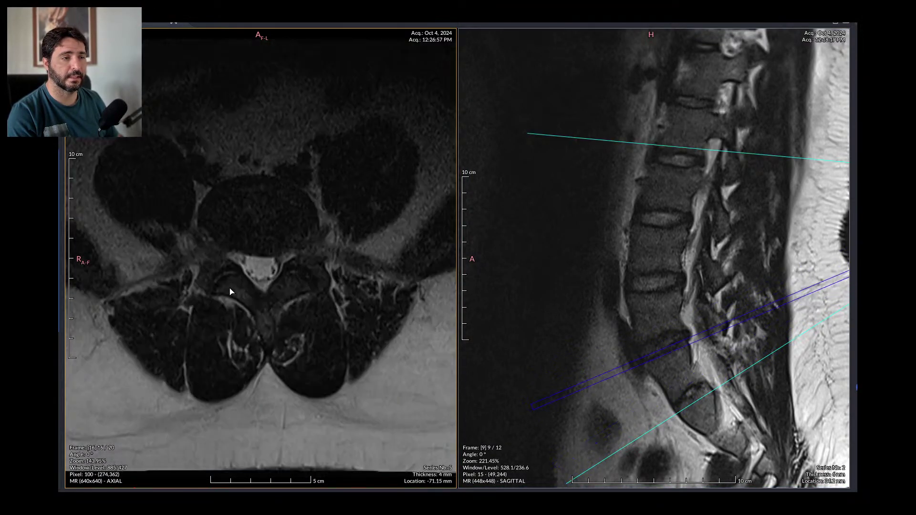
scroll(365, 299, "up", 10)
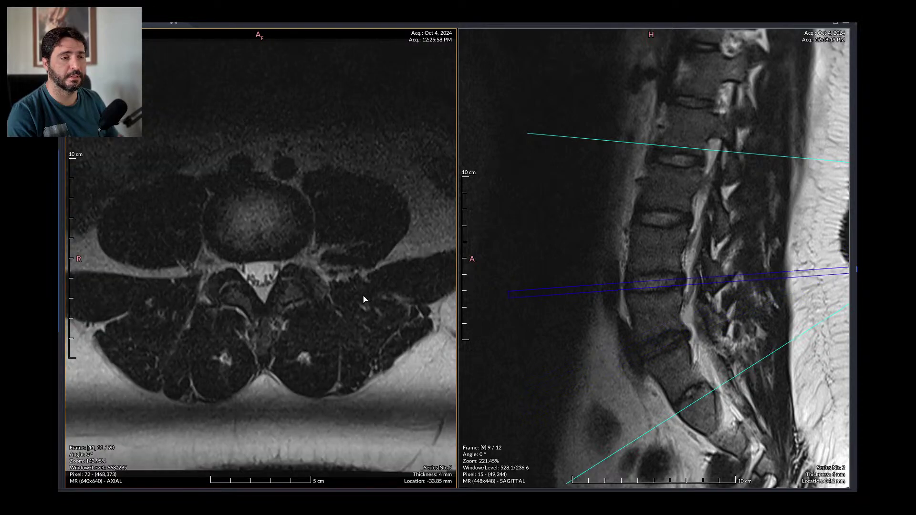
scroll(367, 296, "down", 1)
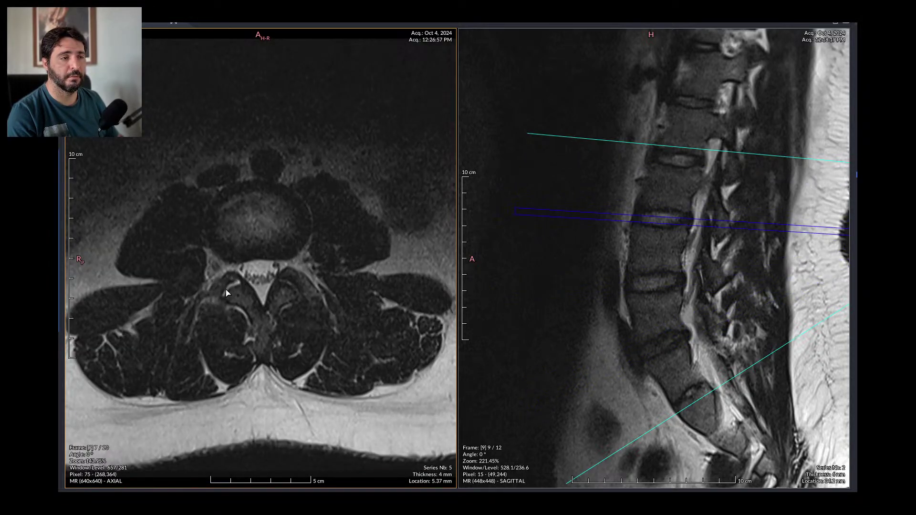
scroll(279, 303, "down", 4)
scroll(280, 301, "down", 4)
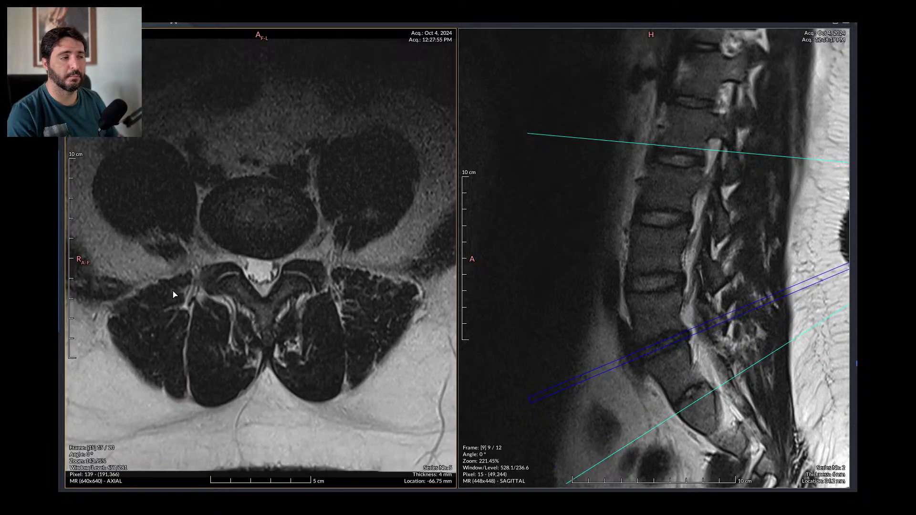
Step: Replace sagittal series 2 with series 4 beside the axial series, and examine its midline and foraminal slices
left_click(637, 267)
key("Page_Down")
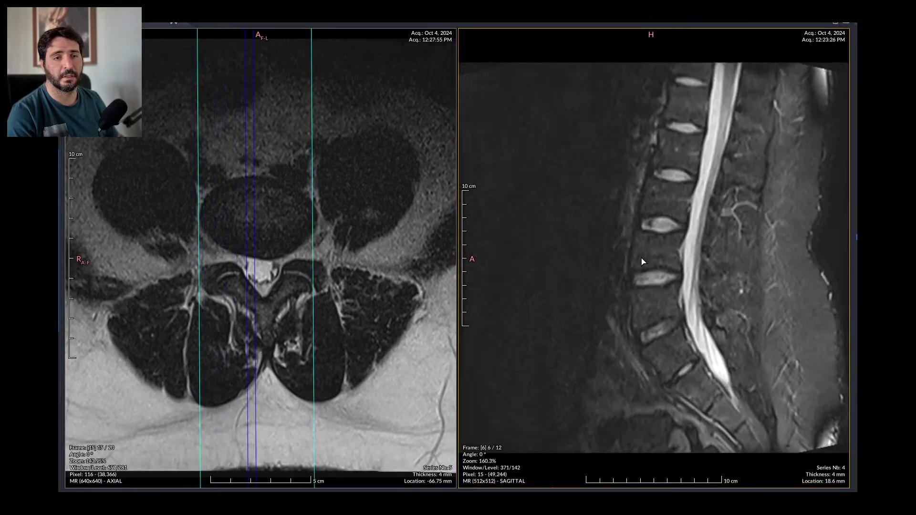
scroll(641, 262, "down", 1)
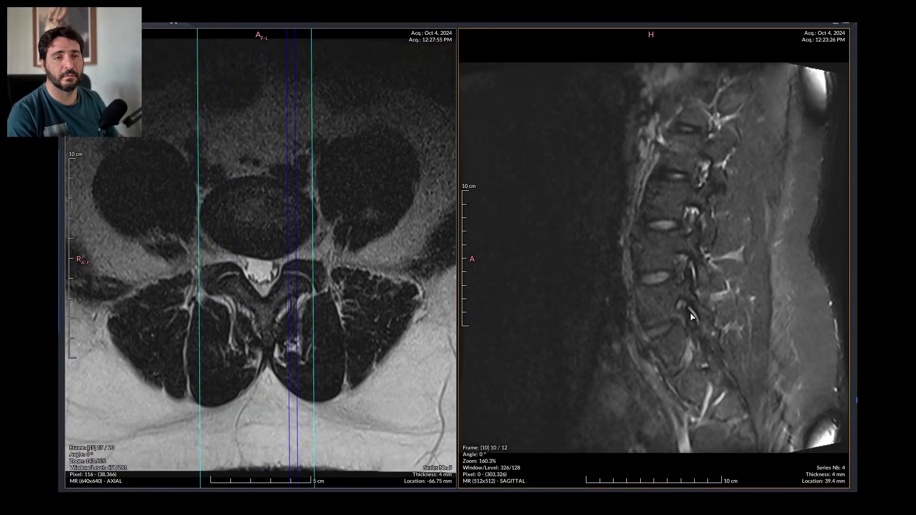
scroll(694, 267, "up", 4)
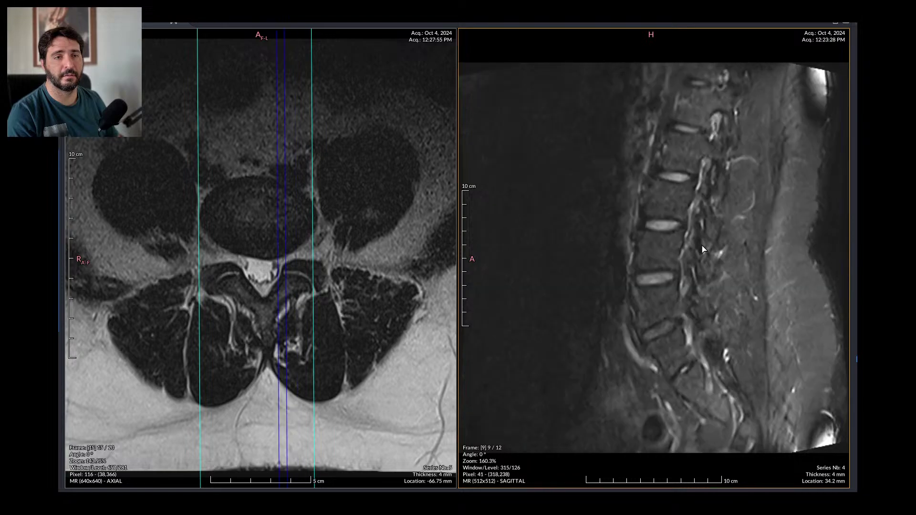
scroll(711, 253, "down", 4)
scroll(739, 267, "up", 3)
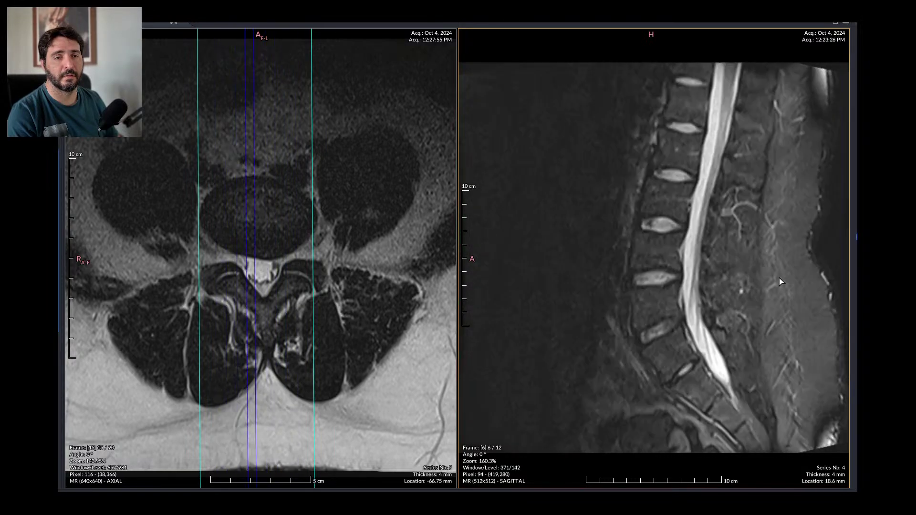
scroll(773, 279, "down", 3)
scroll(781, 283, "up", 3)
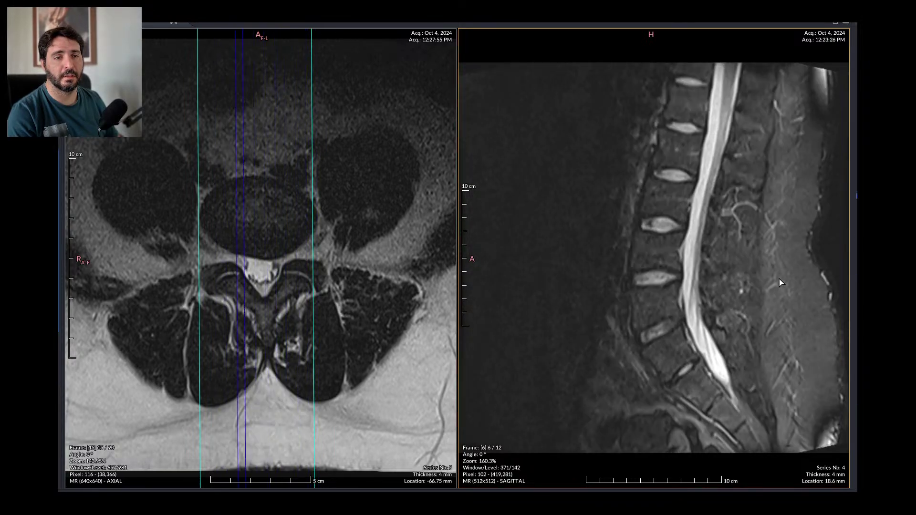
scroll(251, 253, "down", 2)
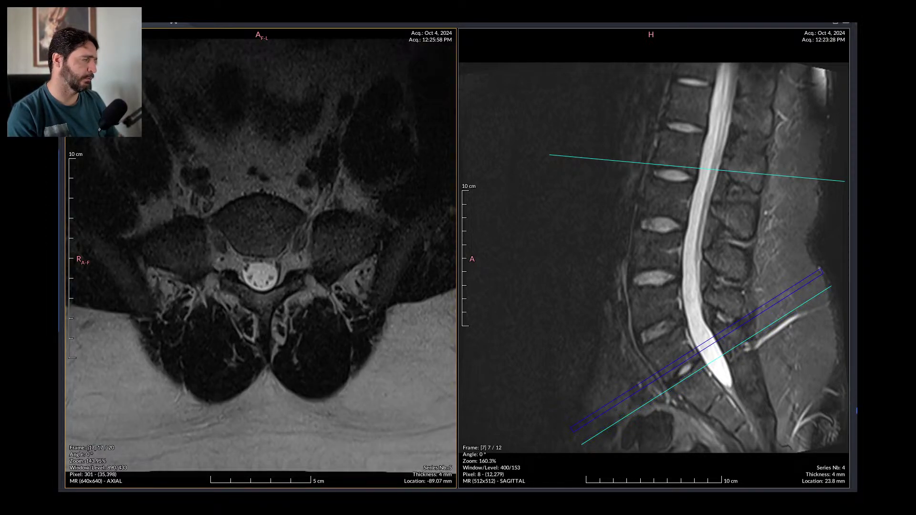
Step: Show sagittal series 2 in place of the axial series, set its window/level to about 600/271, and magnify it to about 220%
left_click_drag(113, 125, 205, 193)
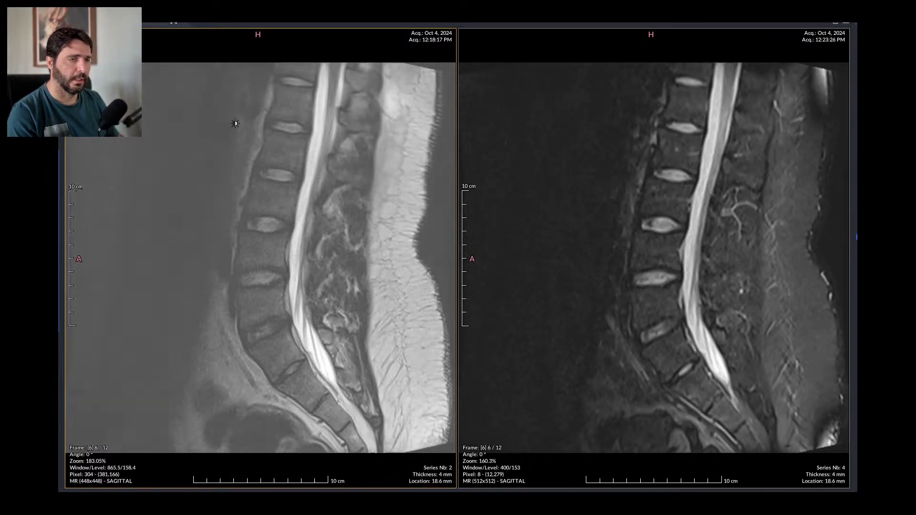
left_click_drag(235, 124, 168, 115)
scroll(138, 158, "up", 1)
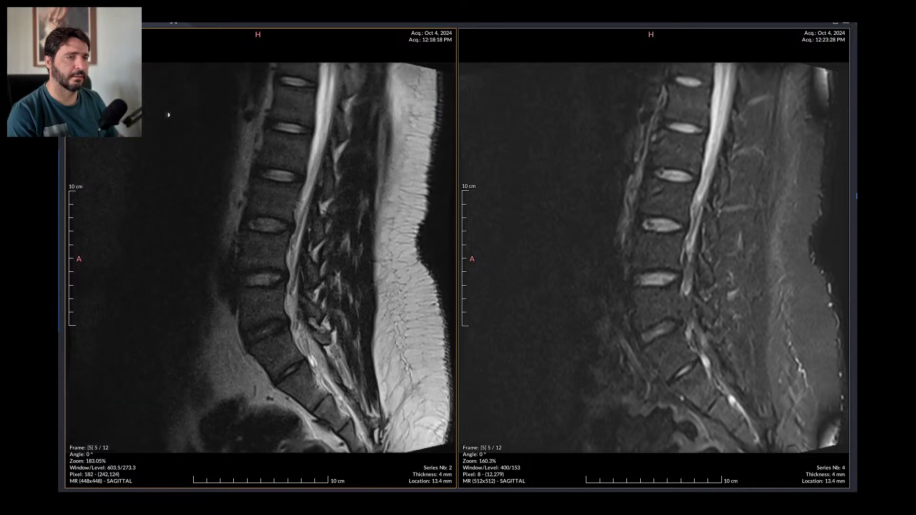
left_click_drag(368, 167, 357, 276)
scroll(382, 266, "down", 2)
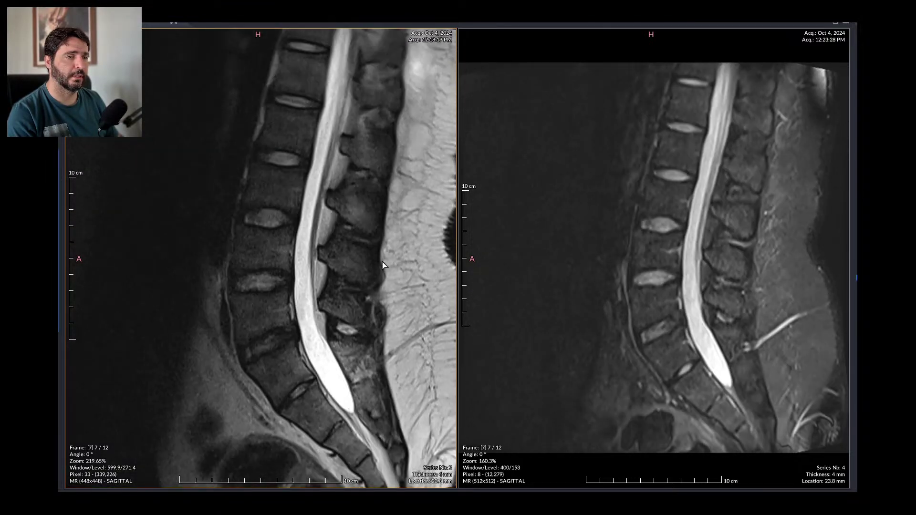
scroll(382, 266, "down", 1)
Step: Show axial series 5 beside sagittal series 2 in place of series 4, magnify it to about 151%, and examine slices 1 to 20
left_click_drag(70, 329, 659, 149)
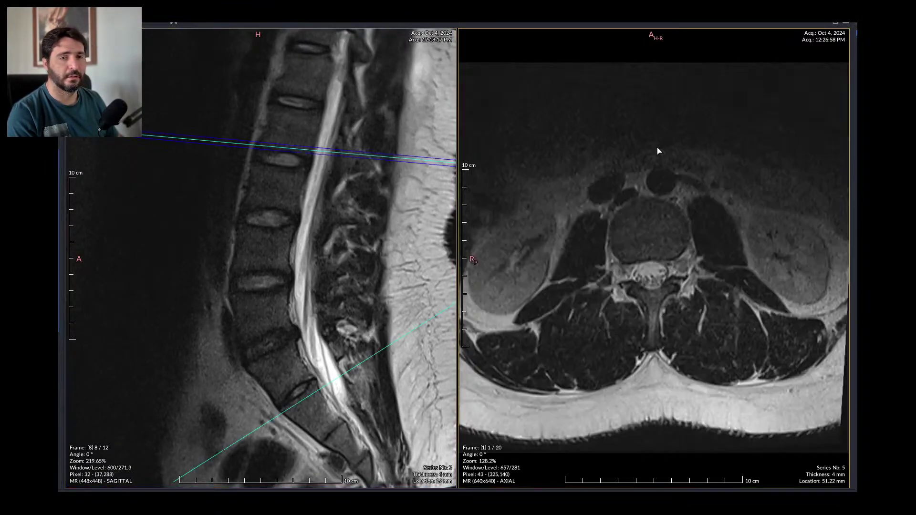
scroll(651, 238, "down", 18)
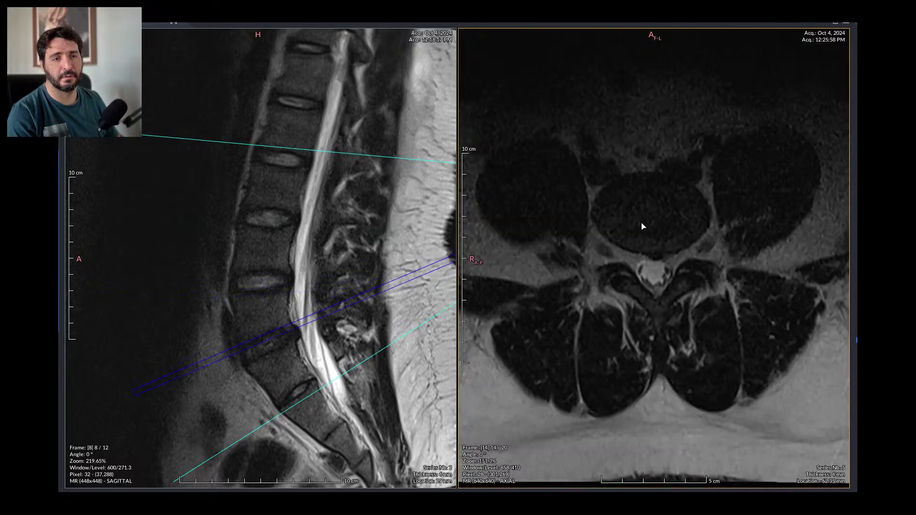
scroll(642, 227, "up", 8)
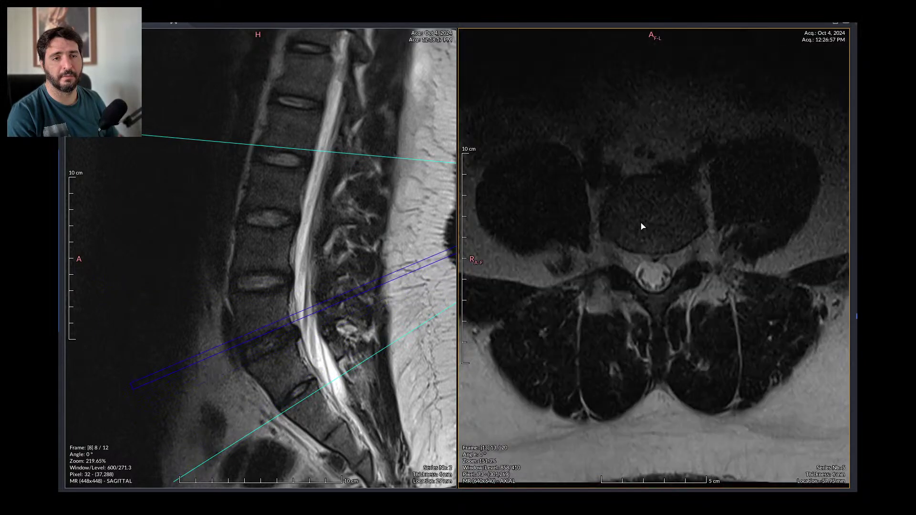
scroll(641, 227, "down", 9)
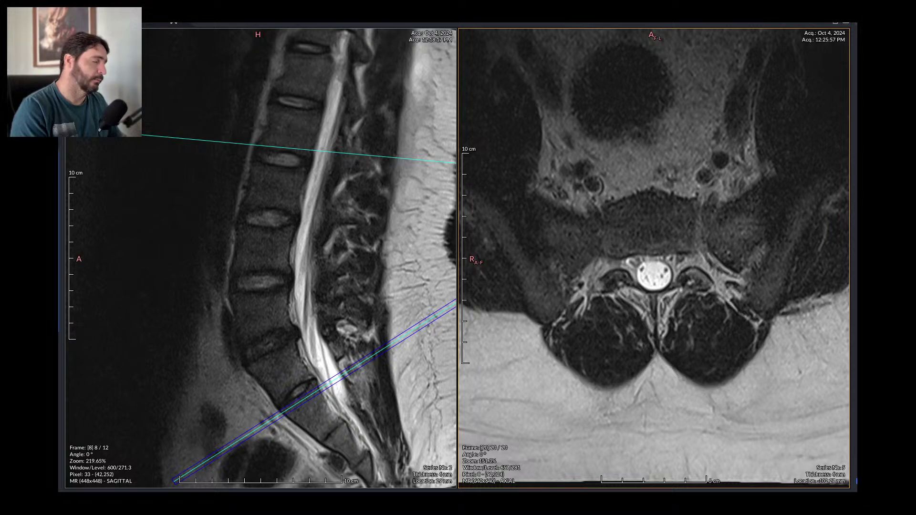
Step: Replace sagittal series 2 with series 4 beside the axial series, and examine its midline slices 6 and 7 and foraminal slice 3
left_click(235, 249)
key("Down")
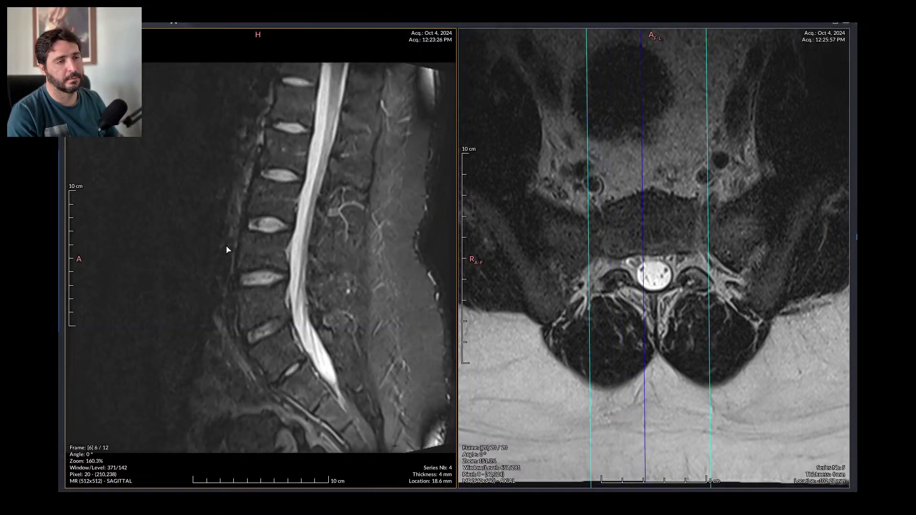
key("Down")
key("Down")
key("Down")
key("Up")
key("Up")
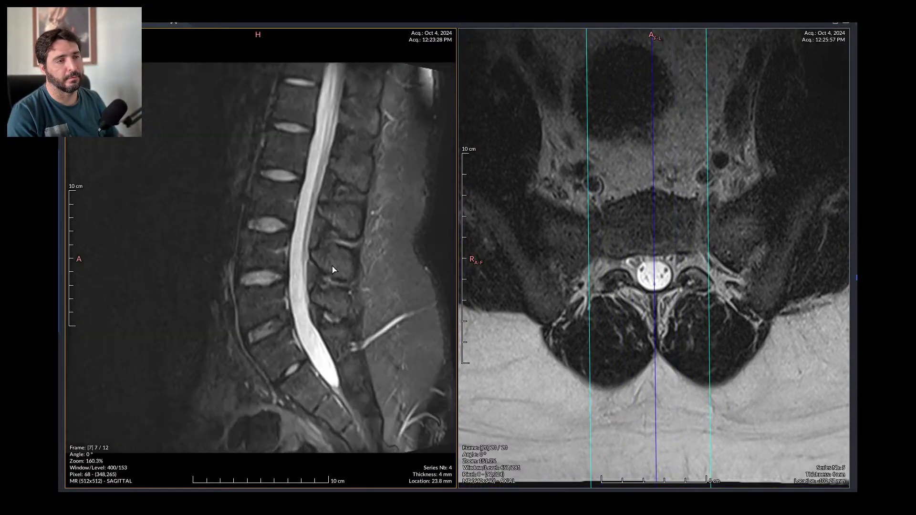
key("Up")
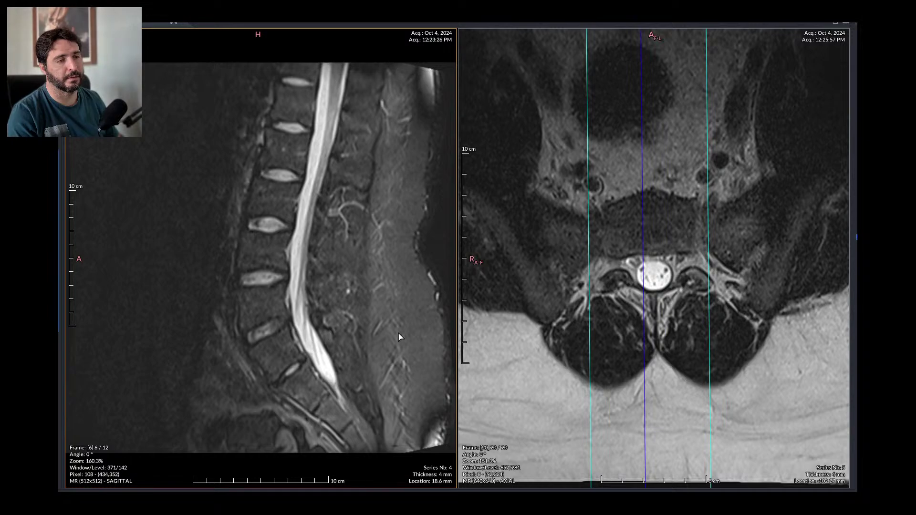
key("Down")
key("Up")
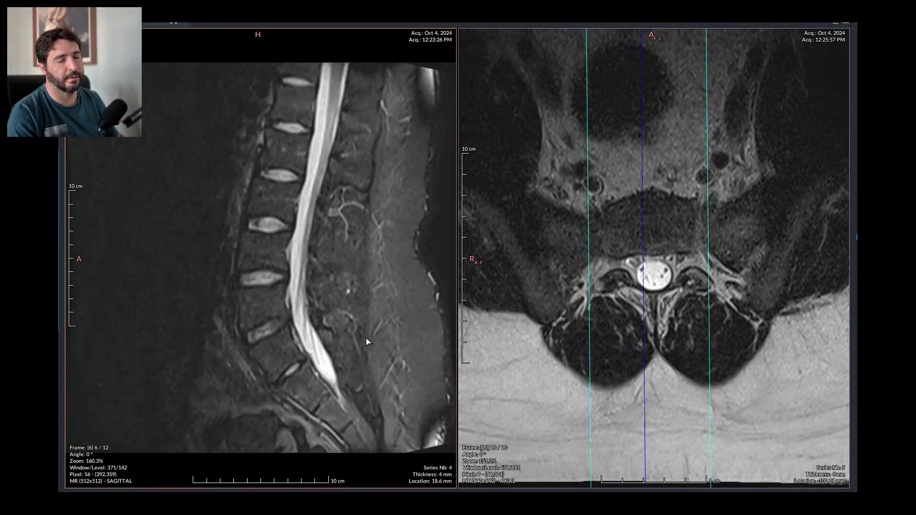
key("Up")
key("Up")
key("Up")
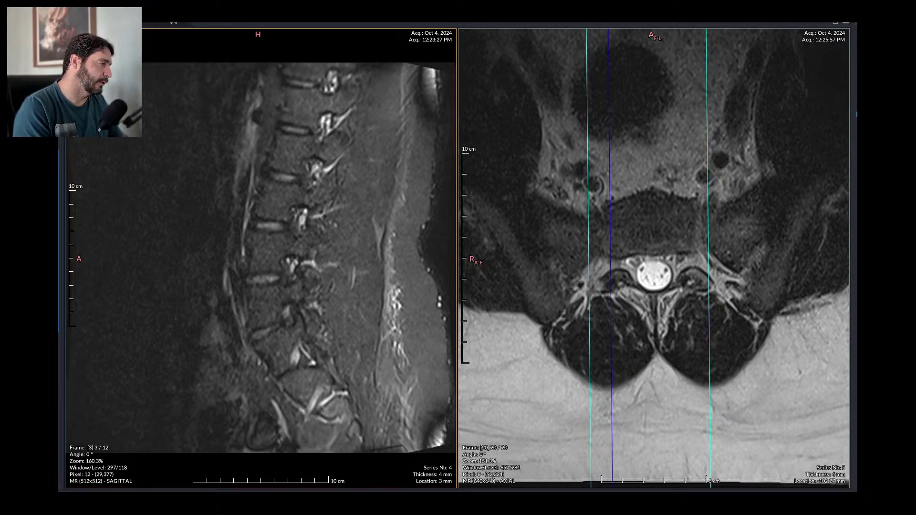
Step: Examine axial series 5 from slice 20 up to slice 1 and back, comparing the disc levels with sagittal slice 3
left_click(512, 382)
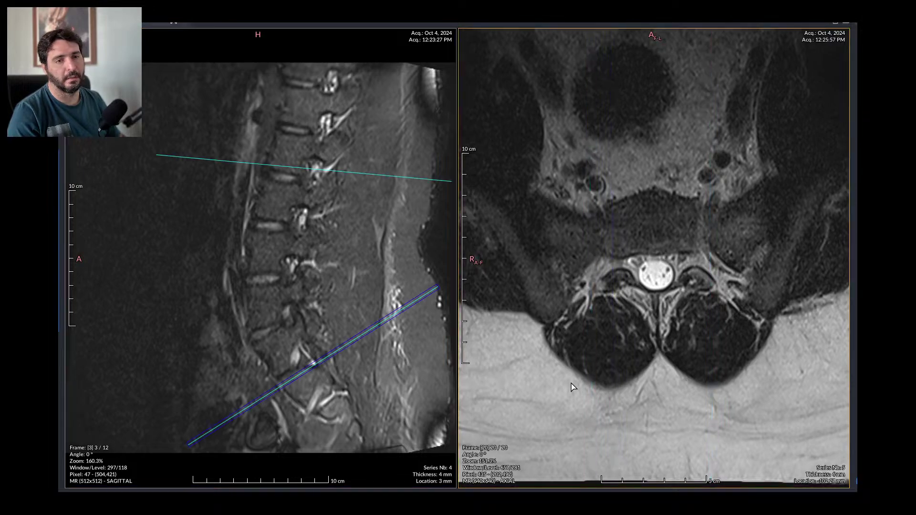
scroll(573, 387, "up", 19)
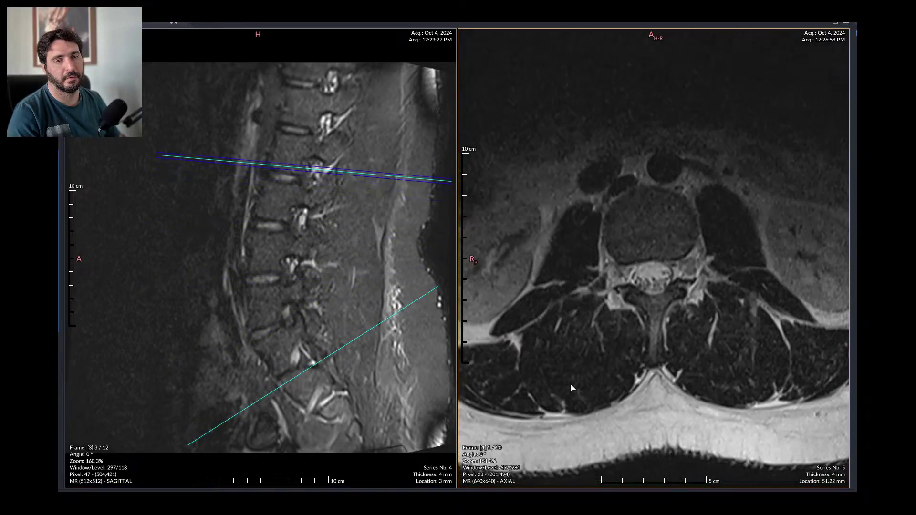
scroll(573, 388, "down", 18)
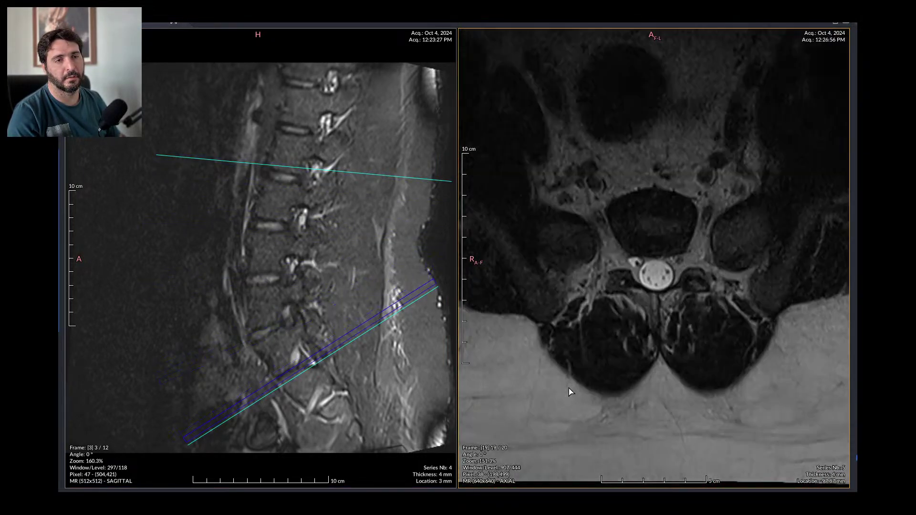
scroll(573, 389, "up", 10)
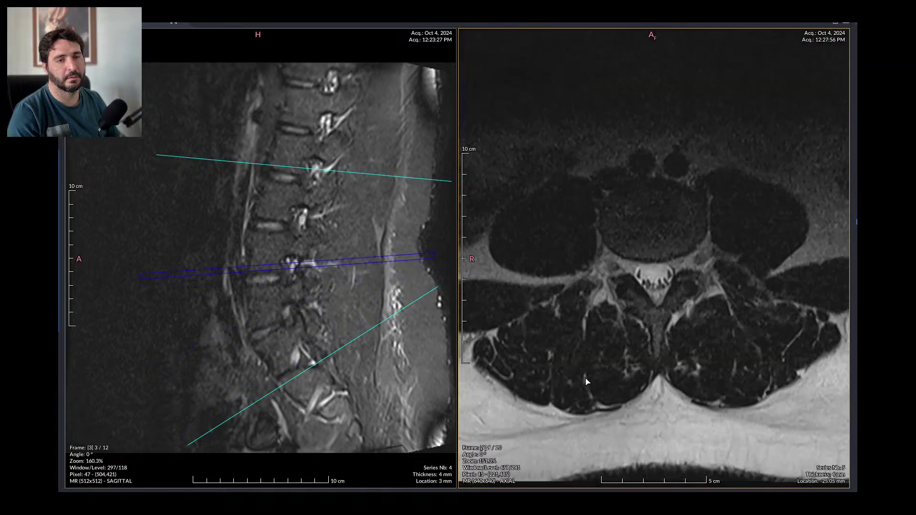
scroll(587, 381, "up", 8)
scroll(587, 382, "down", 8)
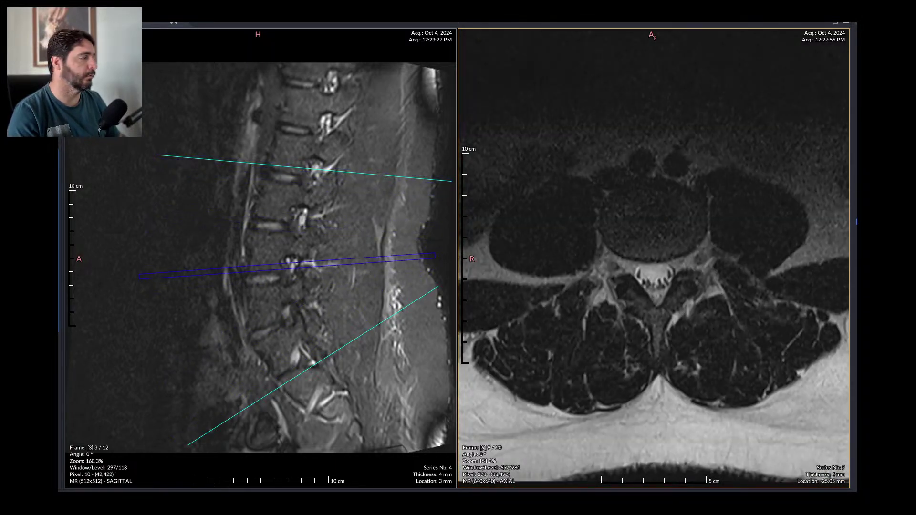
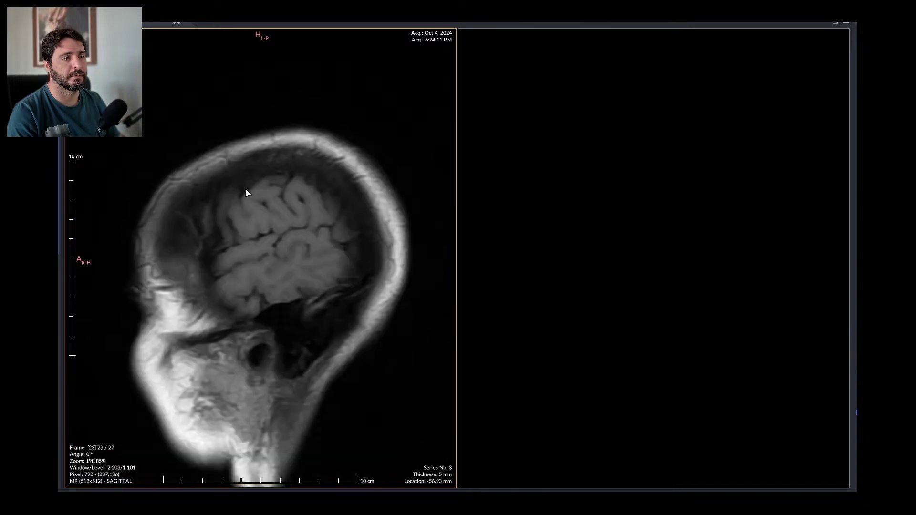
Step: Bring sagittal brain series 3 to midline slice 15, show axial series 4 beside it at about 192%, and examine its slices
scroll(248, 195, "up", 13)
scroll(252, 199, "down", 1)
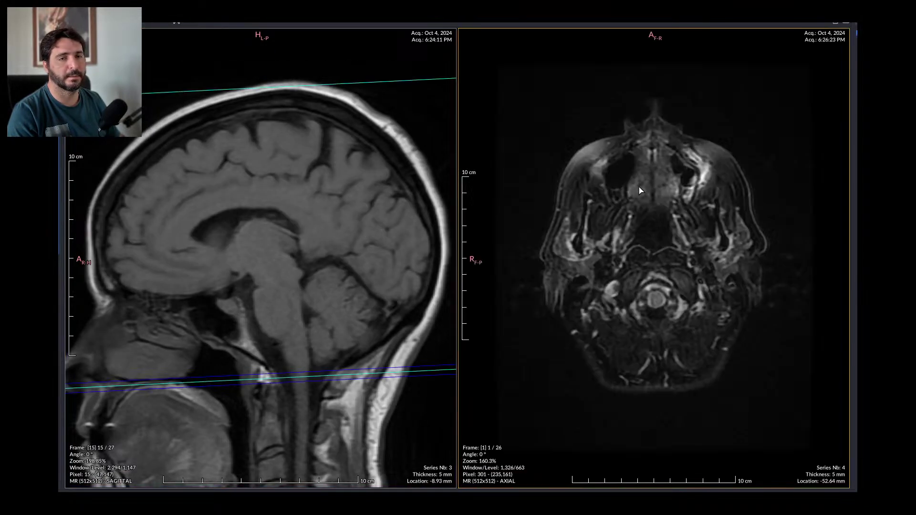
scroll(595, 227, "down", 9)
scroll(595, 227, "down", 13)
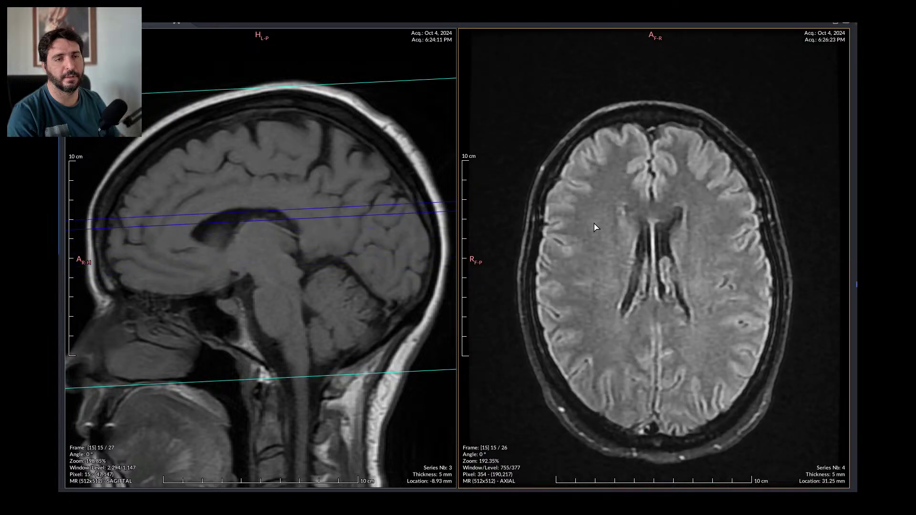
scroll(594, 225, "up", 9)
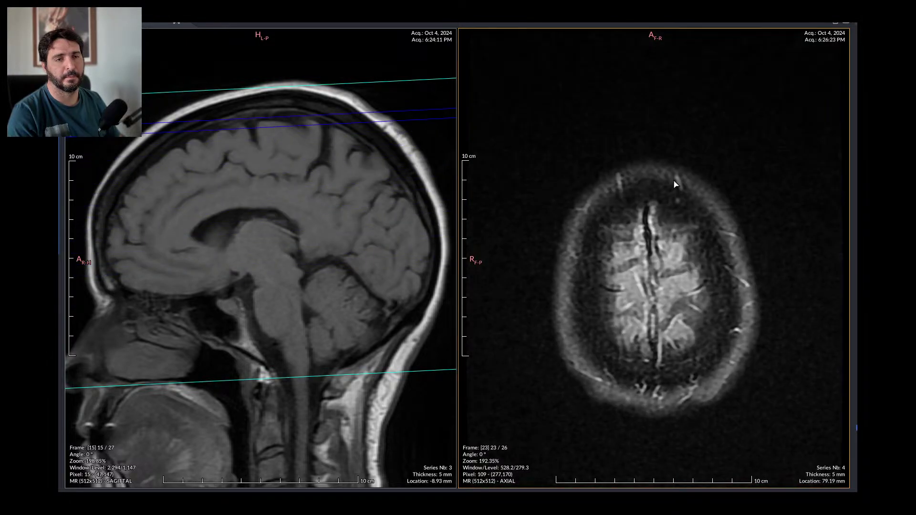
Step: Set axial series 4 to window/level 886.4/511.2 and 216% zoom, and examine the brain from the skull base to the vertex
left_click_drag(746, 283, 687, 240)
scroll(715, 266, "down", 11)
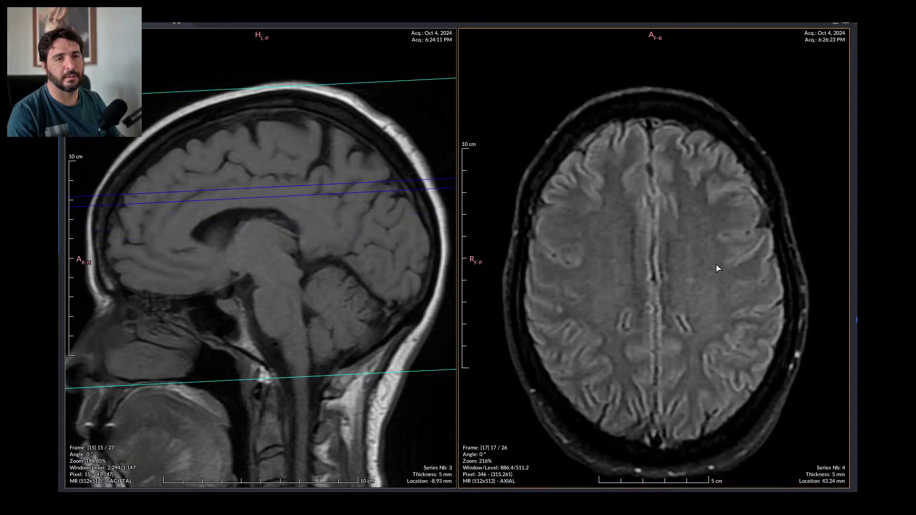
scroll(717, 267, "up", 6)
scroll(718, 269, "up", 11)
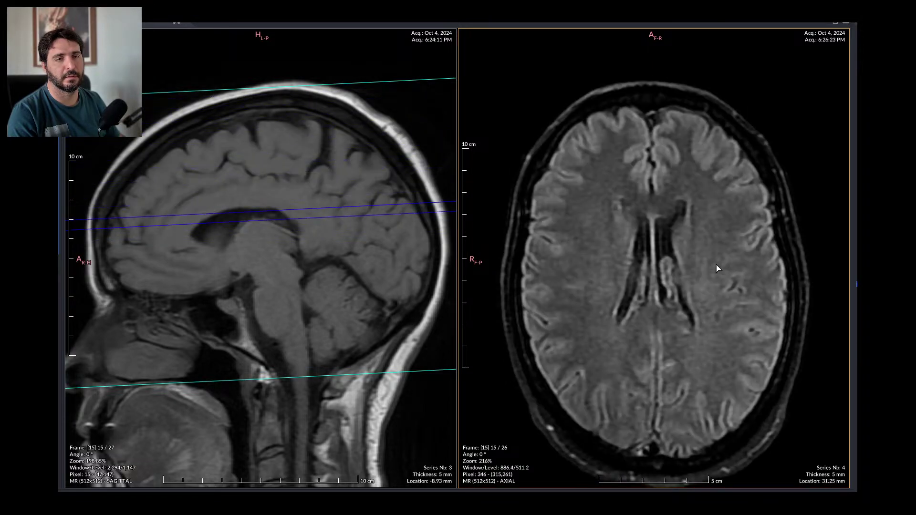
scroll(716, 267, "up", 7)
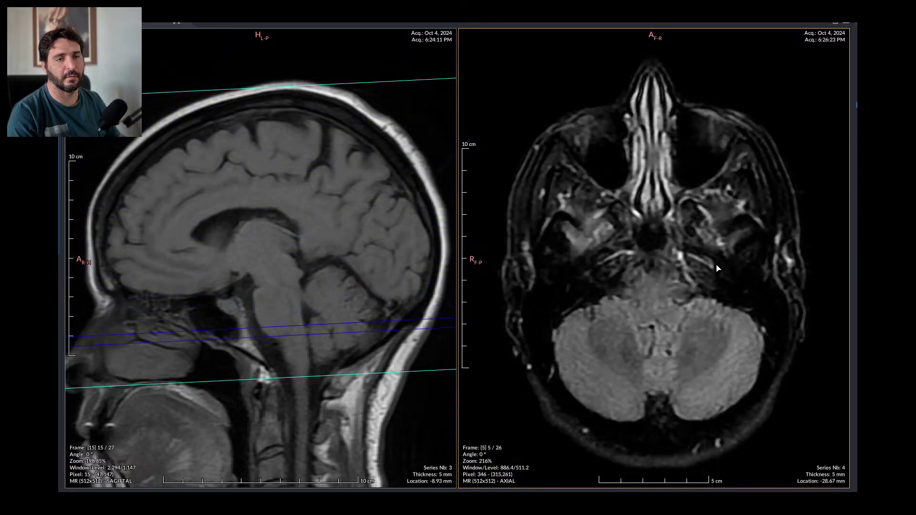
scroll(716, 268, "down", 7)
scroll(716, 268, "down", 12)
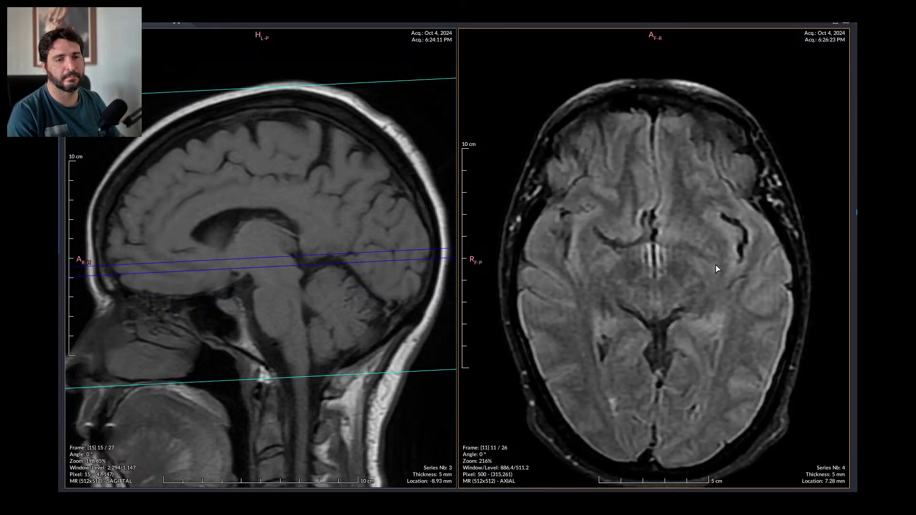
scroll(716, 268, "down", 5)
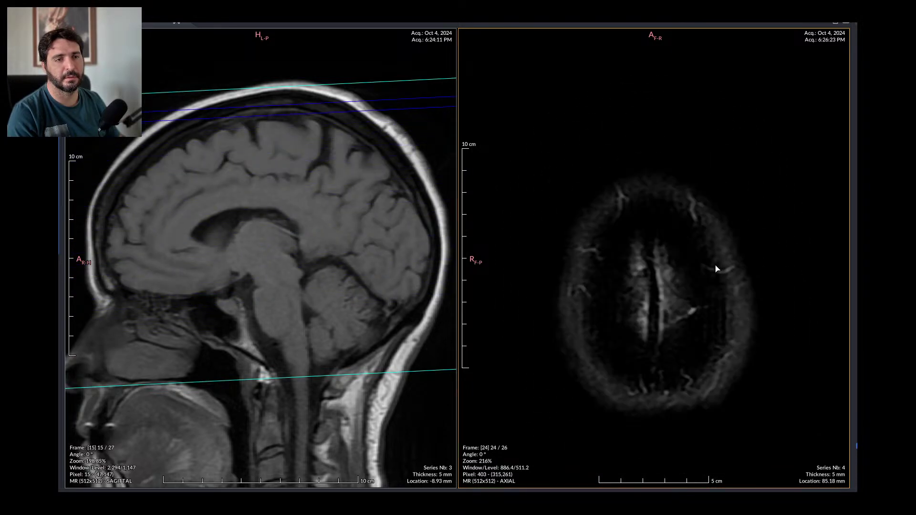
scroll(716, 268, "up", 14)
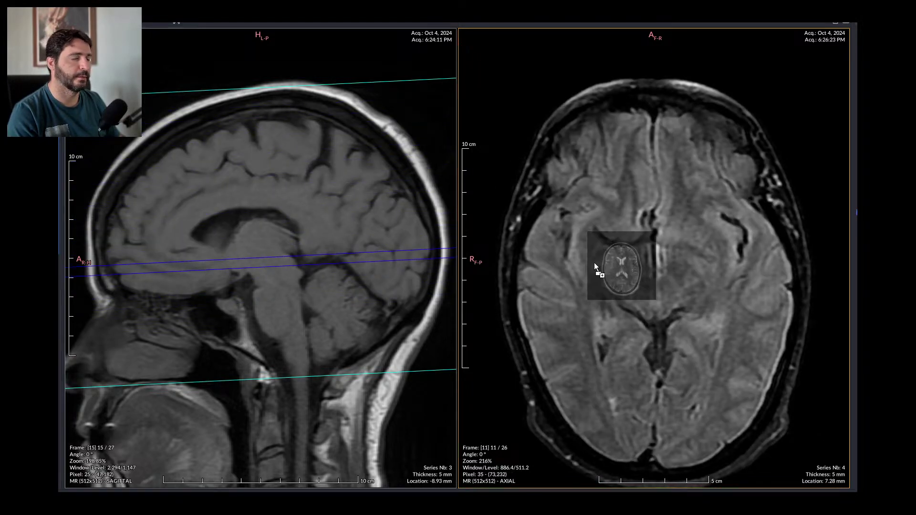
Step: Replace axial series 4 with series 5, magnify it to about 221%, and examine it from slice 1 up to slice 24
key("Page_Down")
scroll(707, 347, "down", 3)
scroll(720, 346, "up", 3)
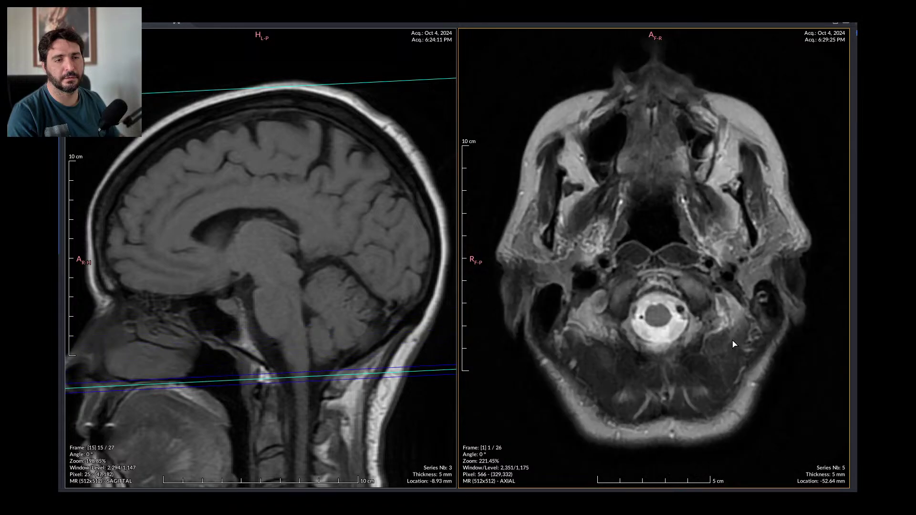
scroll(732, 344, "down", 8)
scroll(734, 343, "down", 11)
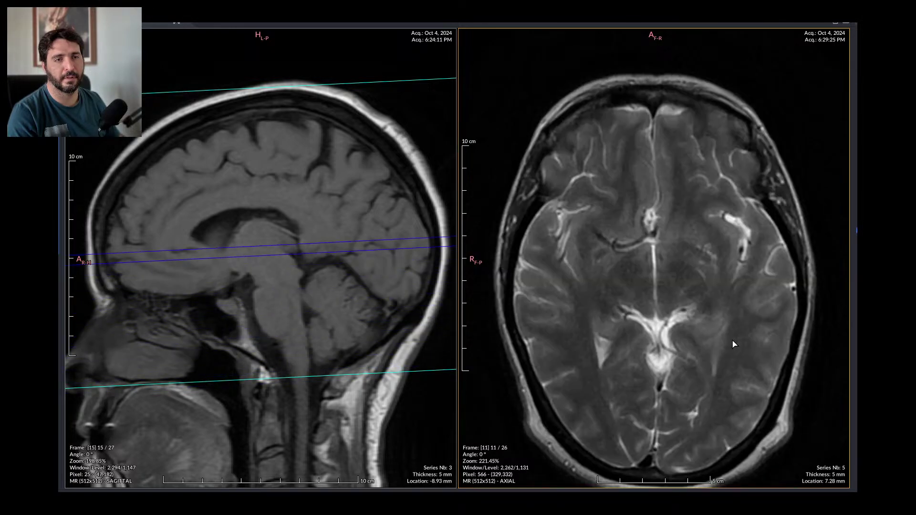
scroll(733, 343, "down", 3)
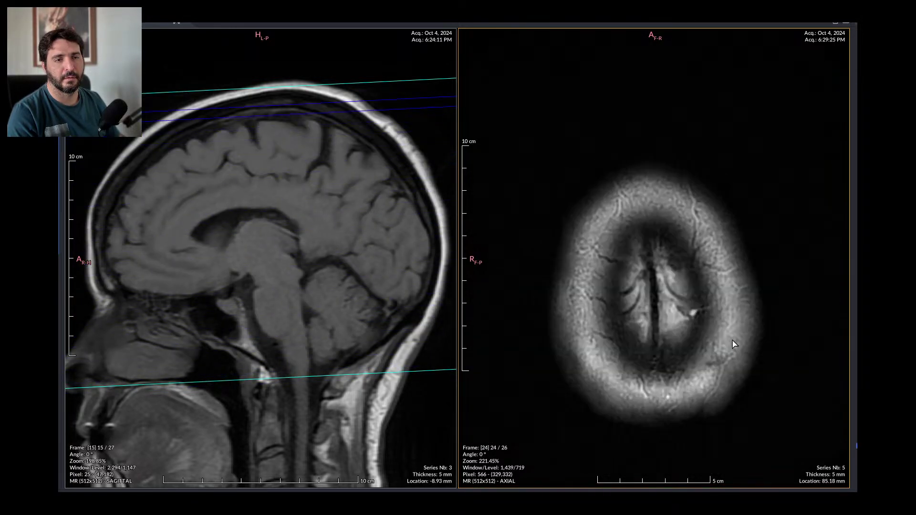
Step: Examine axial series 5 again, comparing the posterior fossa, midbrain and lateral ventricles between slices 6 and 16
scroll(733, 344, "up", 13)
scroll(734, 343, "up", 3)
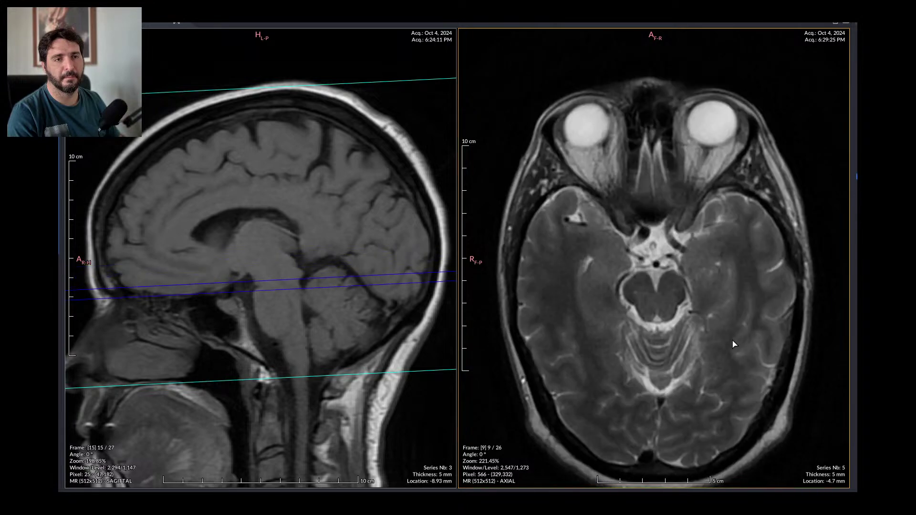
scroll(733, 344, "down", 3)
scroll(734, 344, "up", 3)
scroll(734, 344, "up", 3)
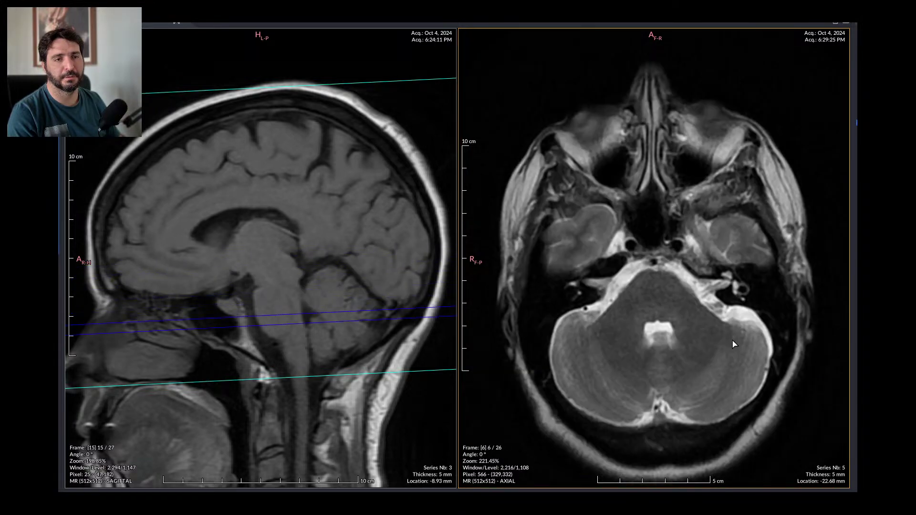
scroll(733, 344, "down", 4)
scroll(733, 344, "down", 13)
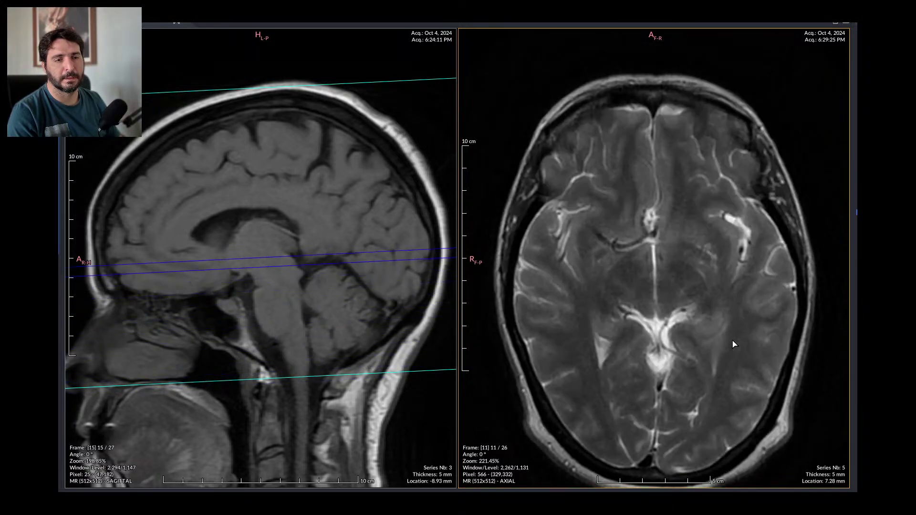
scroll(733, 344, "up", 6)
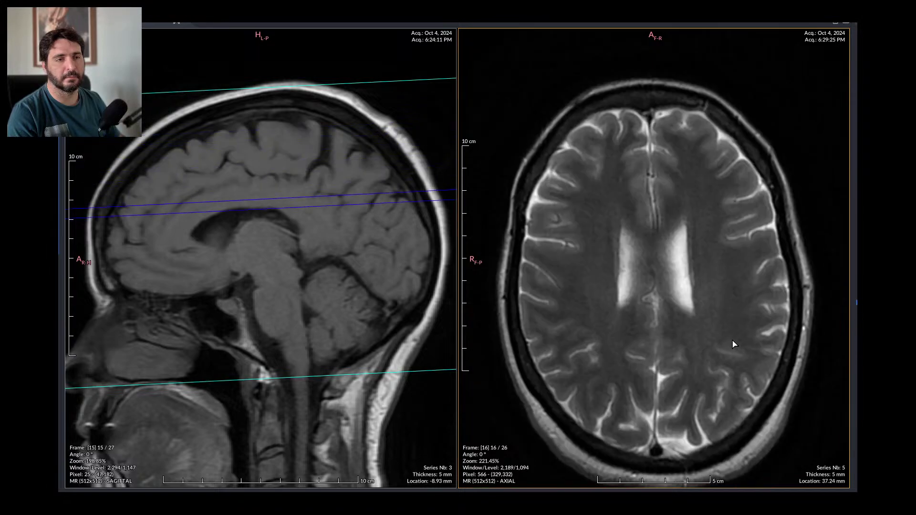
Step: Replace axial series 5 with series 6 and magnify it to about 409%, showing the posterior fossa at slice 6
key("Down")
scroll(586, 321, "down", 4)
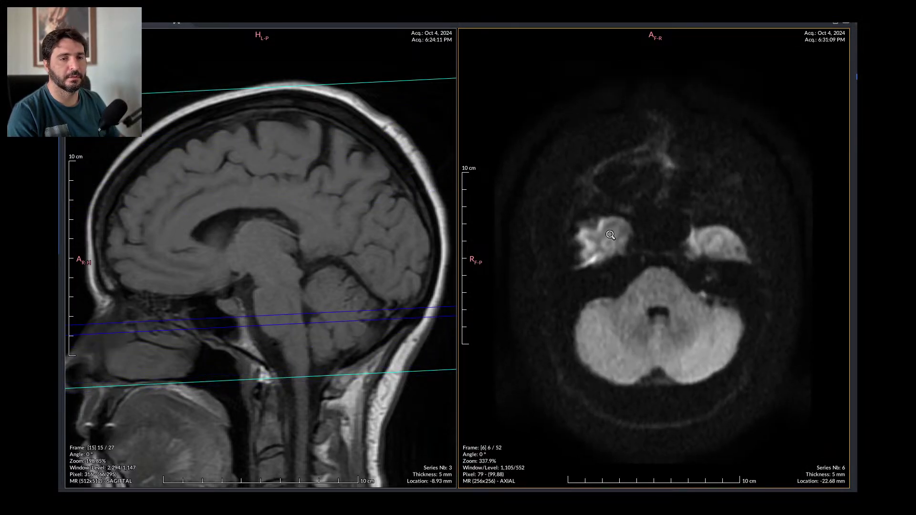
scroll(606, 298, "up", 3)
scroll(606, 297, "up", 3)
scroll(604, 298, "down", 10)
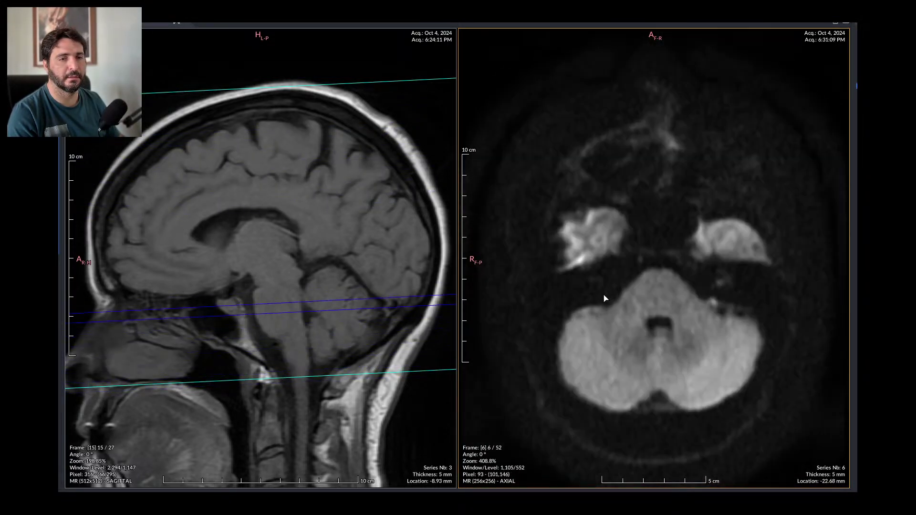
Step: Examine axial series 6 slice by slice, from the skull base at slice 1 up past the lateral ventricles to slice 21
scroll(778, 288, "down", 11)
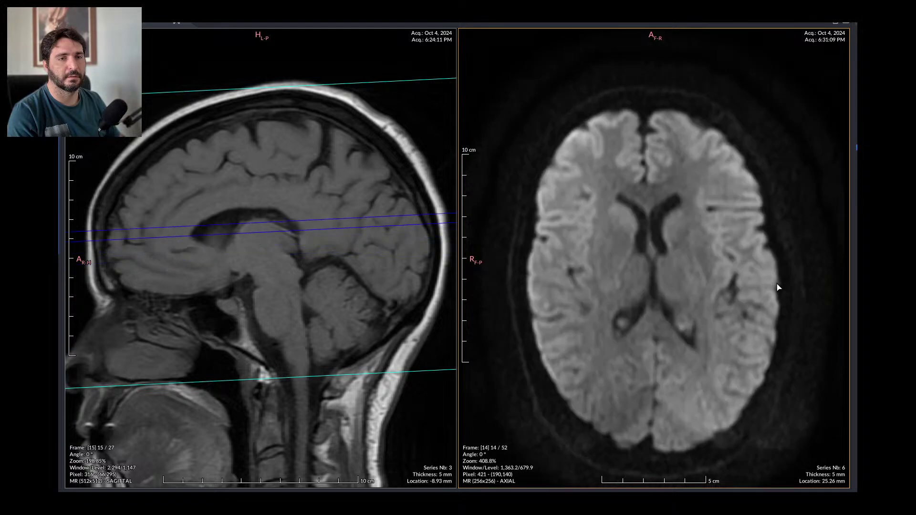
scroll(777, 288, "up", 14)
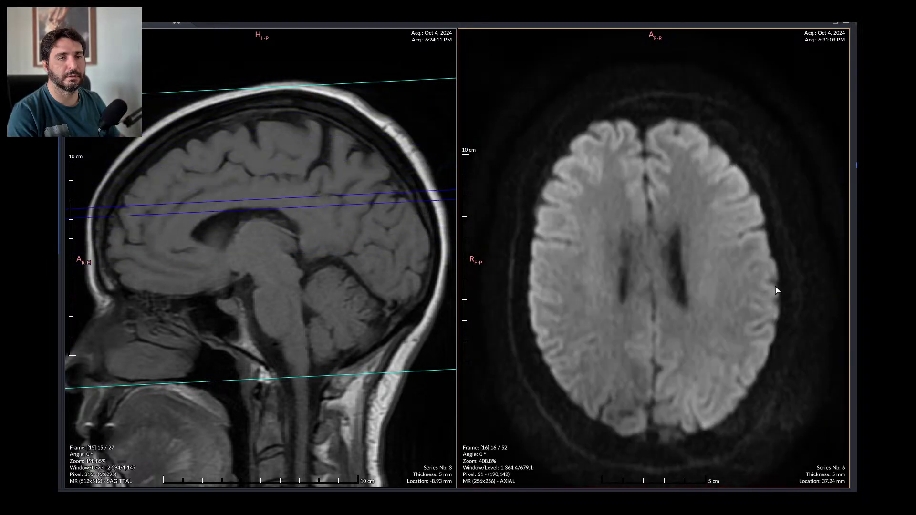
scroll(776, 289, "up", 6)
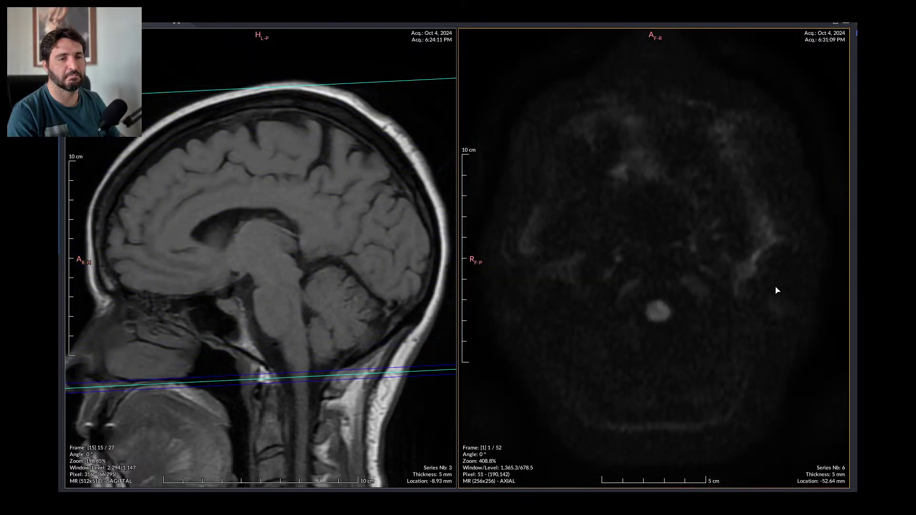
scroll(774, 290, "down", 9)
scroll(775, 290, "down", 12)
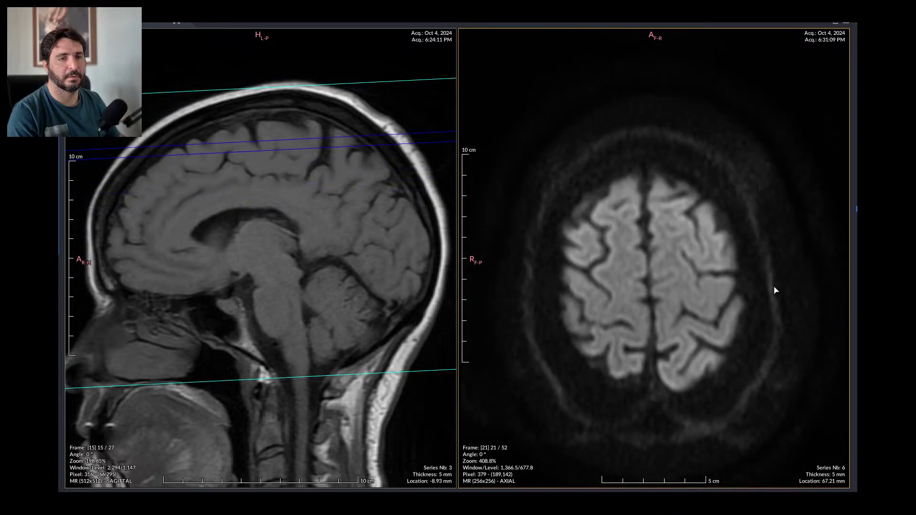
Step: Replace axial series 6 with series 7, magnify it to about 386%, and examine the posterior fossa and lateral ventricles
key("Down")
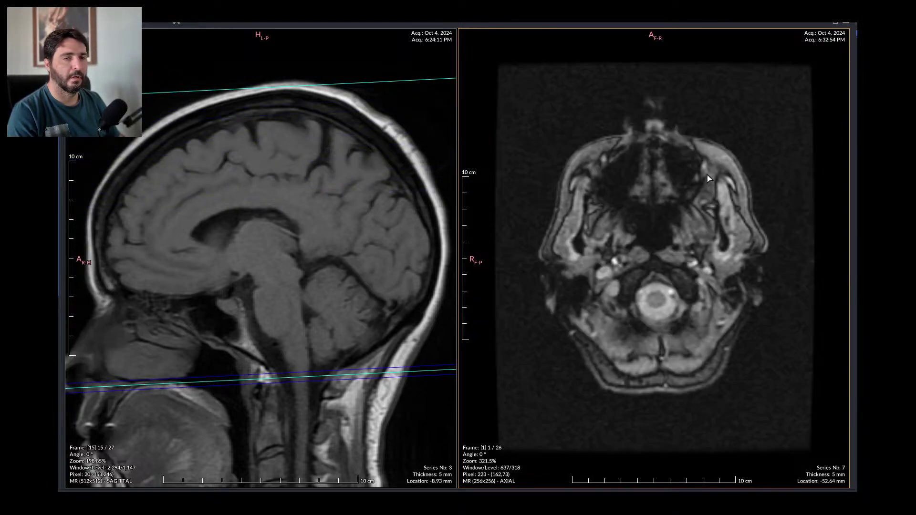
scroll(725, 286, "down", 5)
scroll(733, 287, "down", 14)
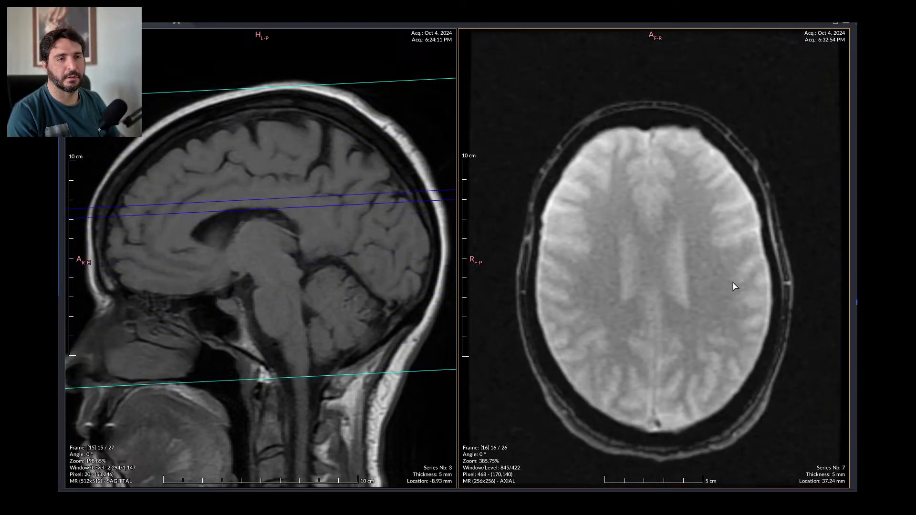
scroll(735, 285, "up", 5)
scroll(734, 285, "up", 5)
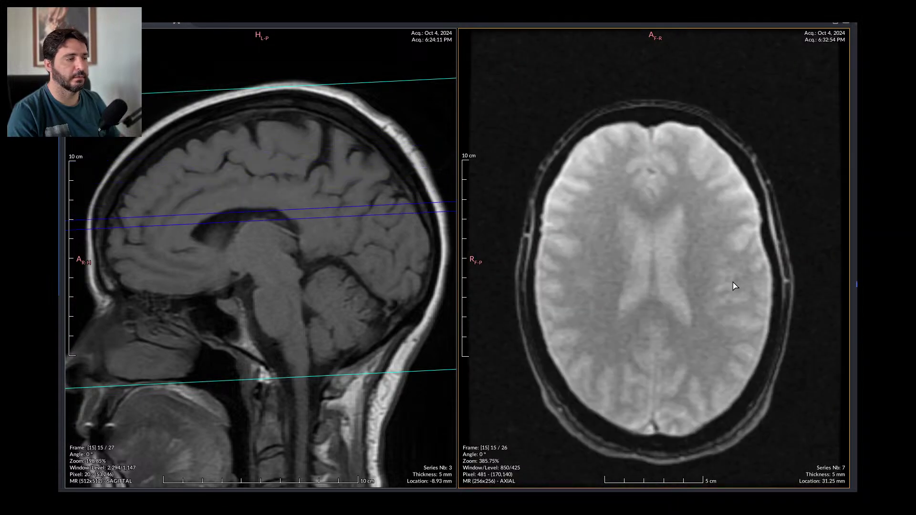
scroll(734, 285, "up", 14)
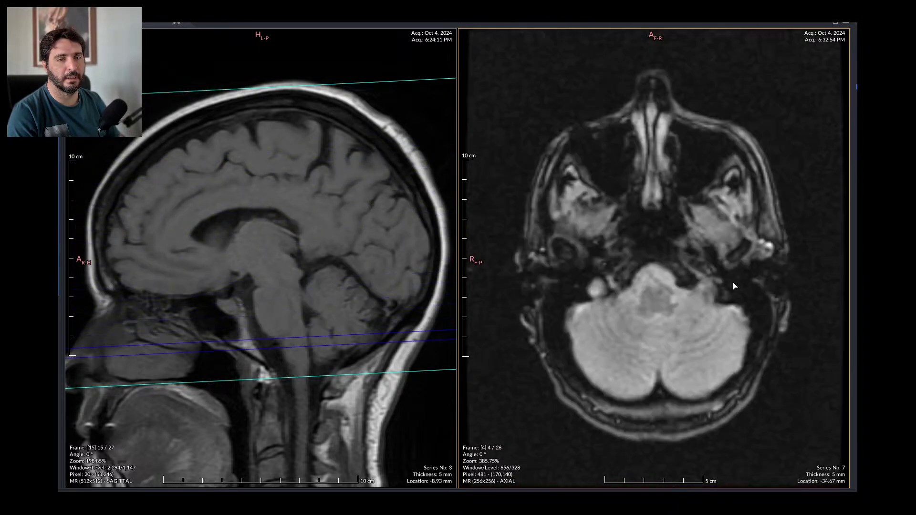
scroll(733, 285, "down", 14)
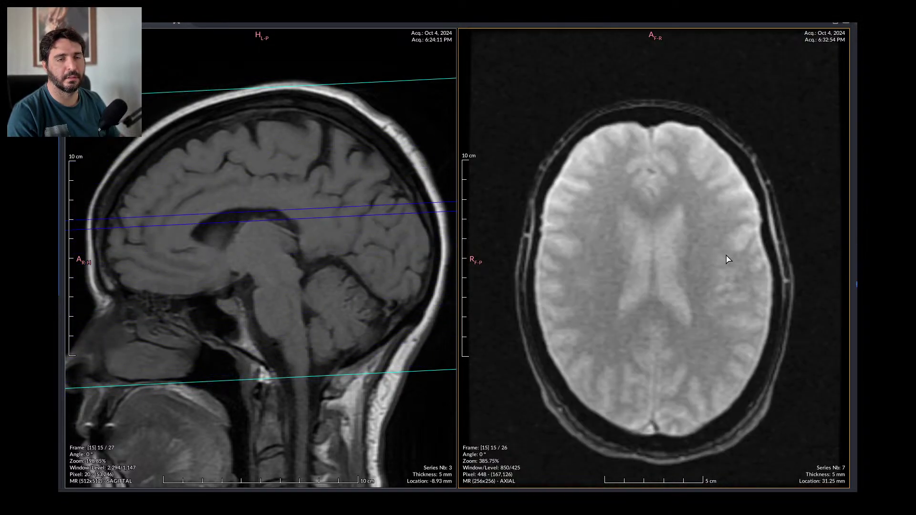
Step: Magnify axial series 7 to about 419% and examine it repeatedly between the skull base and the upper cerebral hemispheres
scroll(724, 305, "down", 7)
scroll(727, 291, "up", 6)
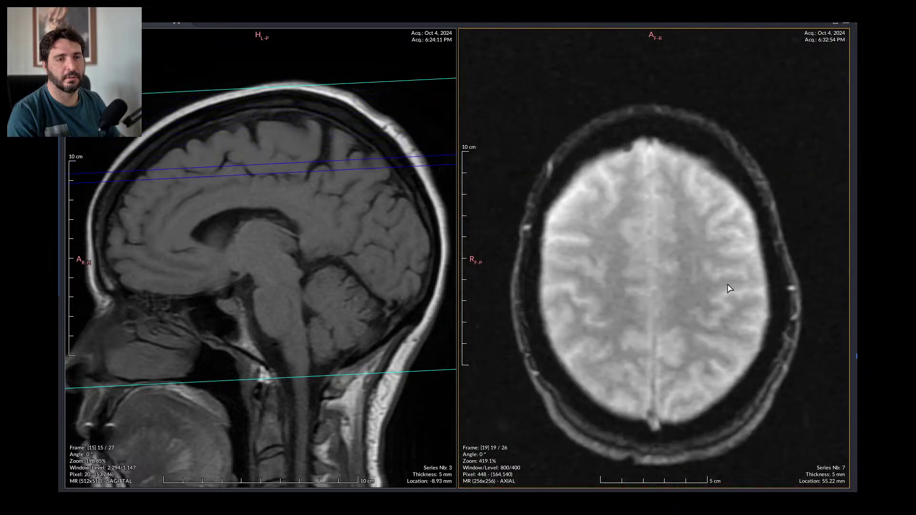
scroll(727, 285, "up", 13)
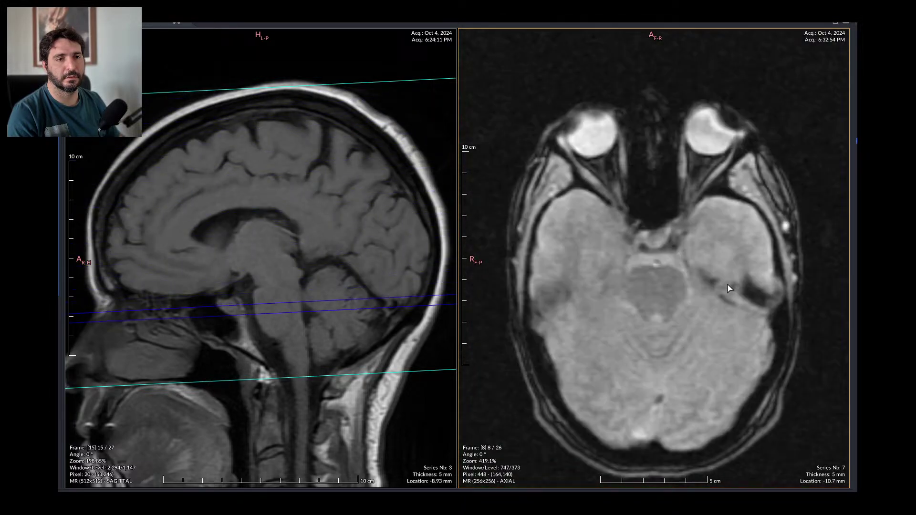
scroll(728, 288, "down", 12)
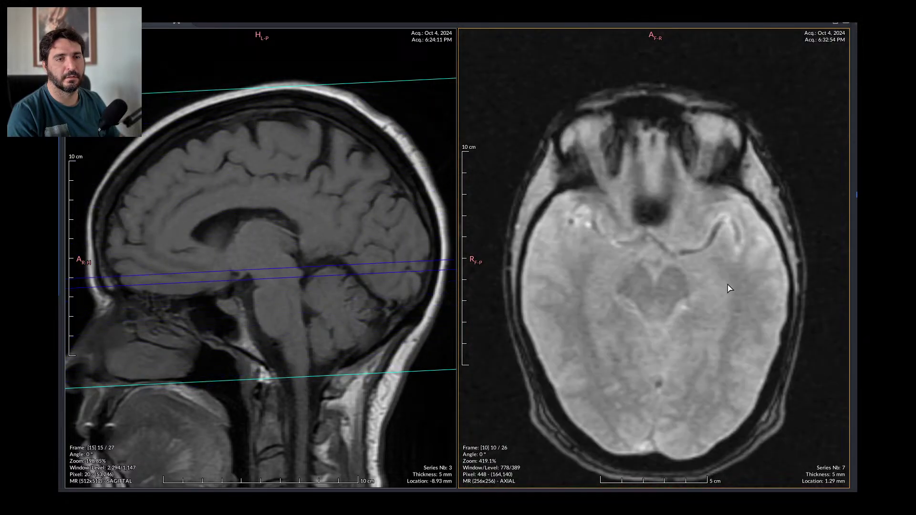
scroll(728, 288, "down", 8)
scroll(728, 288, "up", 10)
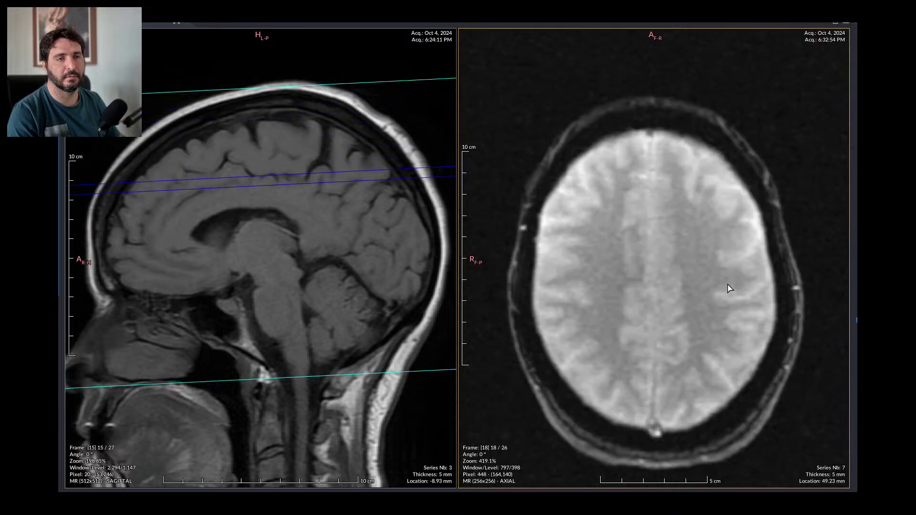
scroll(729, 288, "up", 10)
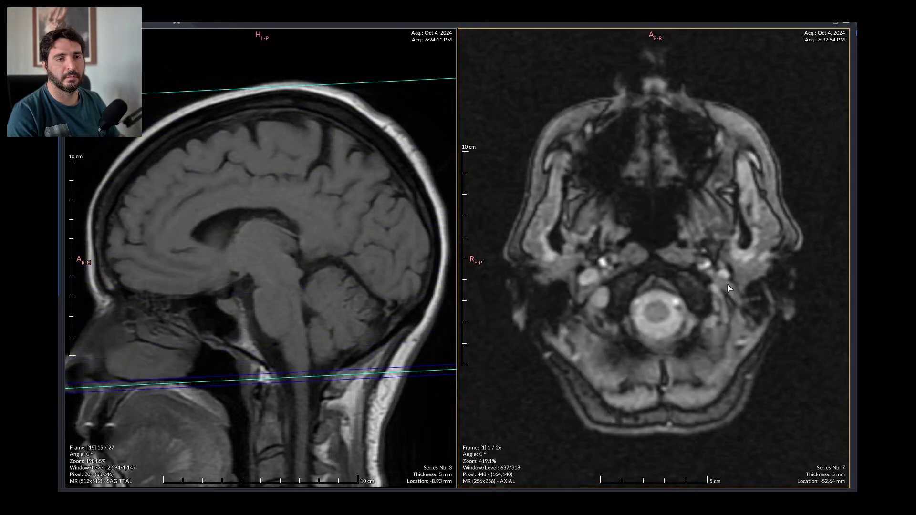
scroll(728, 288, "down", 2)
scroll(728, 288, "down", 17)
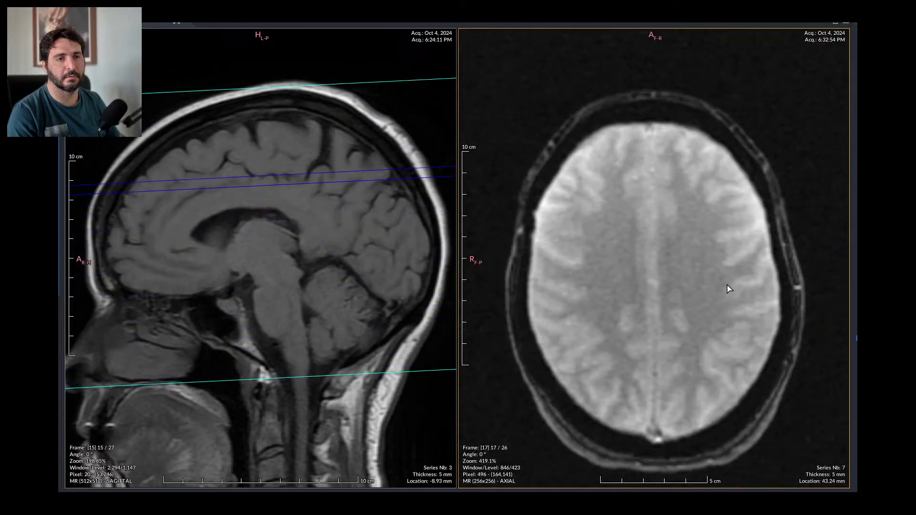
scroll(728, 288, "up", 6)
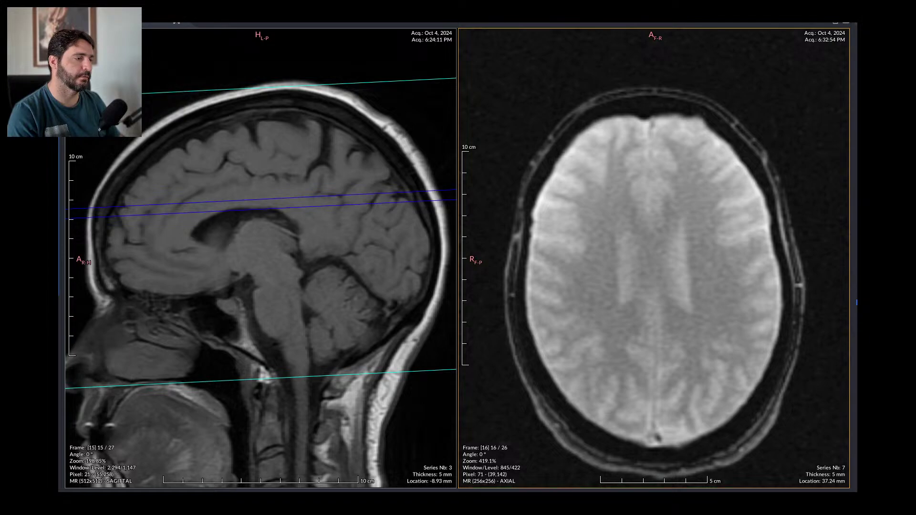
Step: Replace axial series 7 with sagittal series 8 and examine it in sync with sagittal series 3 from one side to the other
left_click_drag(856, 302, 683, 209)
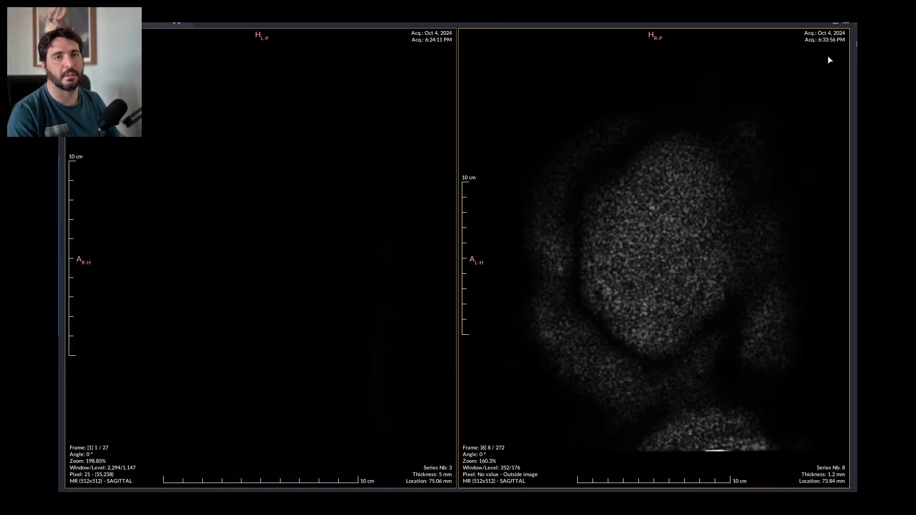
scroll(831, 143, "down", 20)
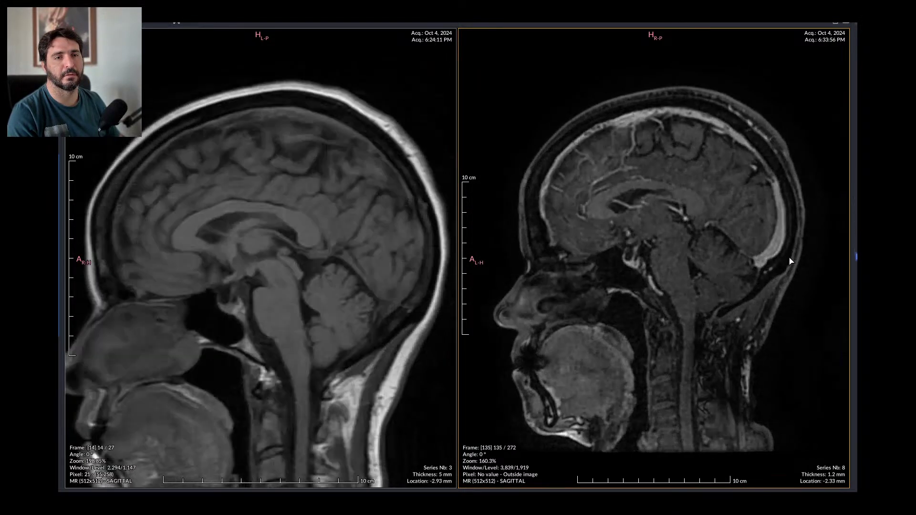
scroll(780, 308, "down", 10)
scroll(752, 374, "up", 11)
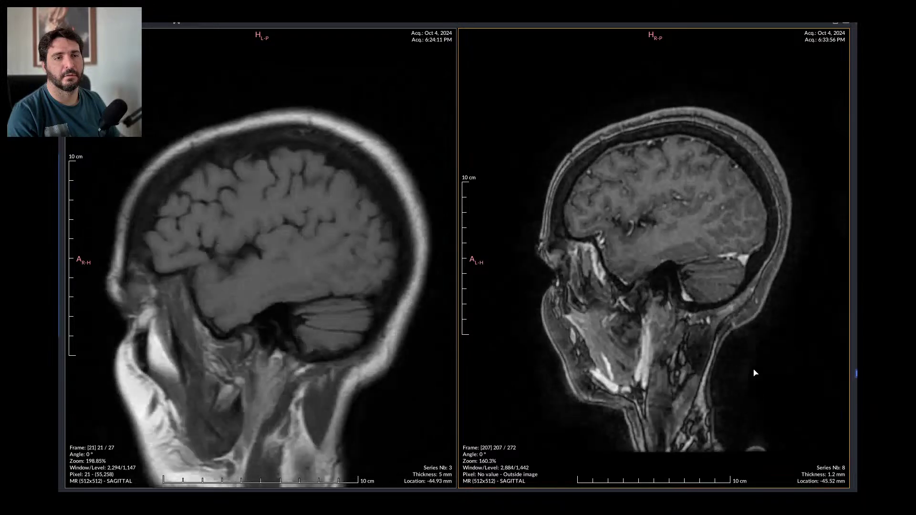
scroll(771, 293, "up", 20)
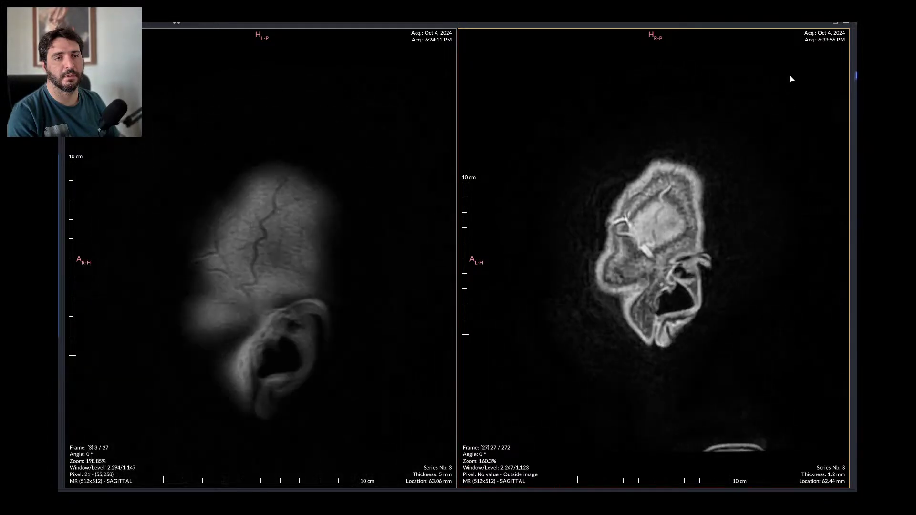
Step: Compare sagittal series 8 and 3 across both hemispheres again, ending at slice 146 of series 8 and slice 15 of series 3
scroll(773, 190, "down", 12)
scroll(774, 190, "down", 6)
scroll(760, 241, "up", 14)
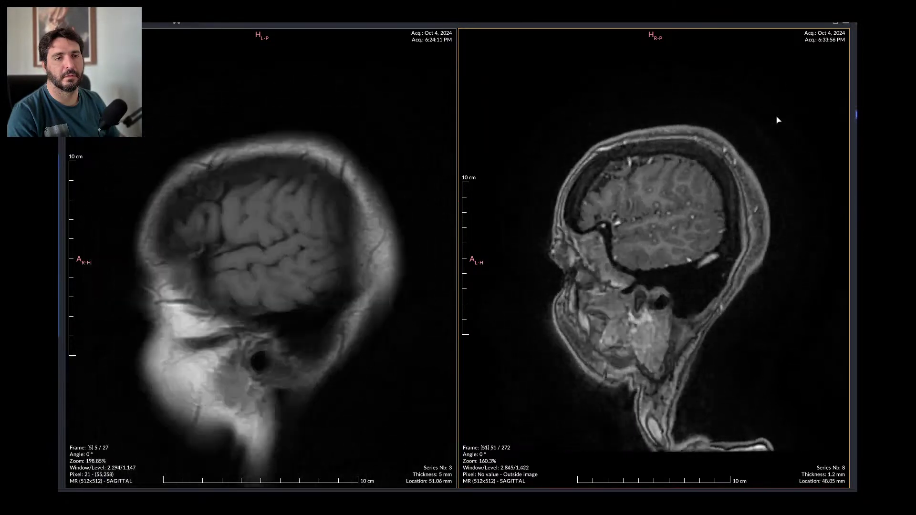
scroll(763, 119, "down", 11)
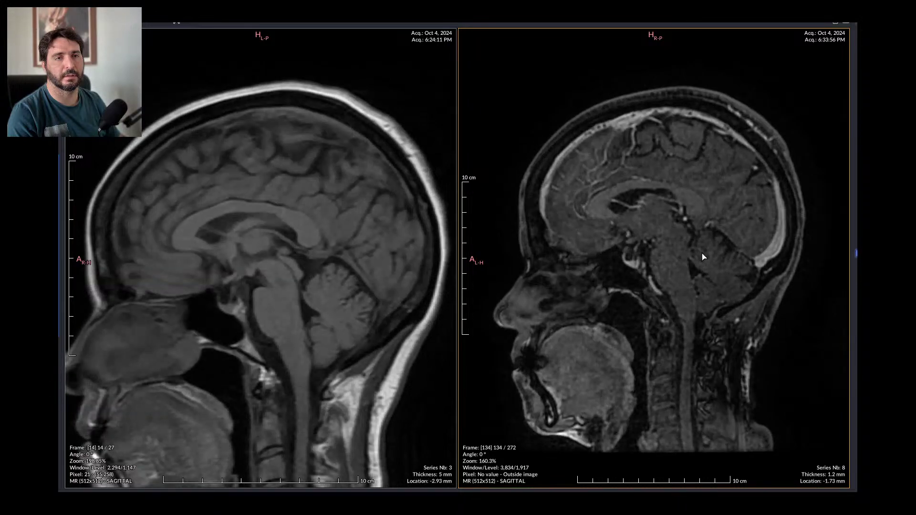
scroll(697, 292, "down", 13)
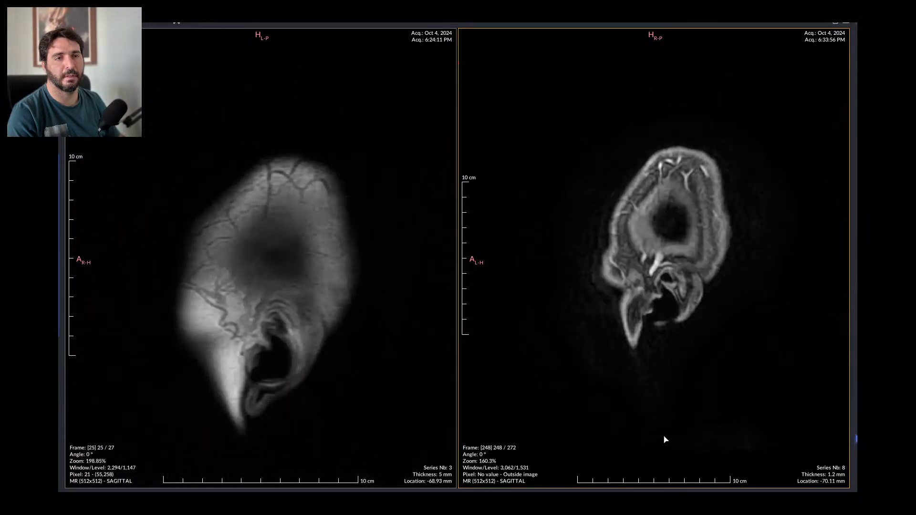
scroll(706, 266, "up", 13)
scroll(706, 265, "down", 9)
scroll(660, 182, "up", 8)
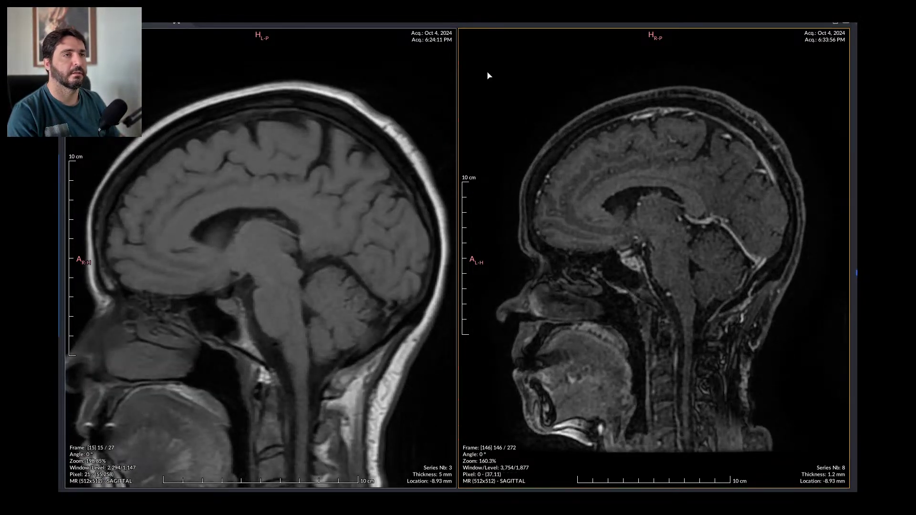
Step: Show series 8 as a 0.5 mm axial reconstruction beside sagittal series 3 at about 160% zoom, and examine it up to slice 441
scroll(658, 220, "down", 3)
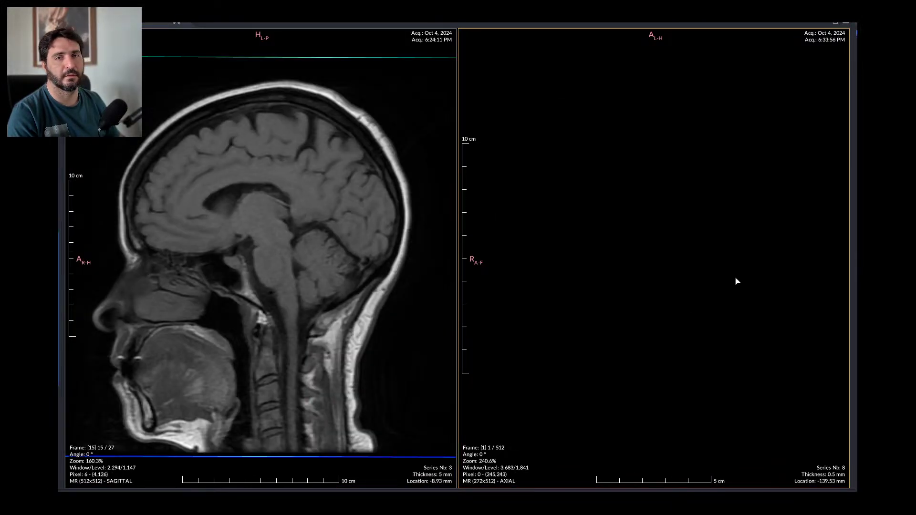
scroll(811, 200, "down", 15)
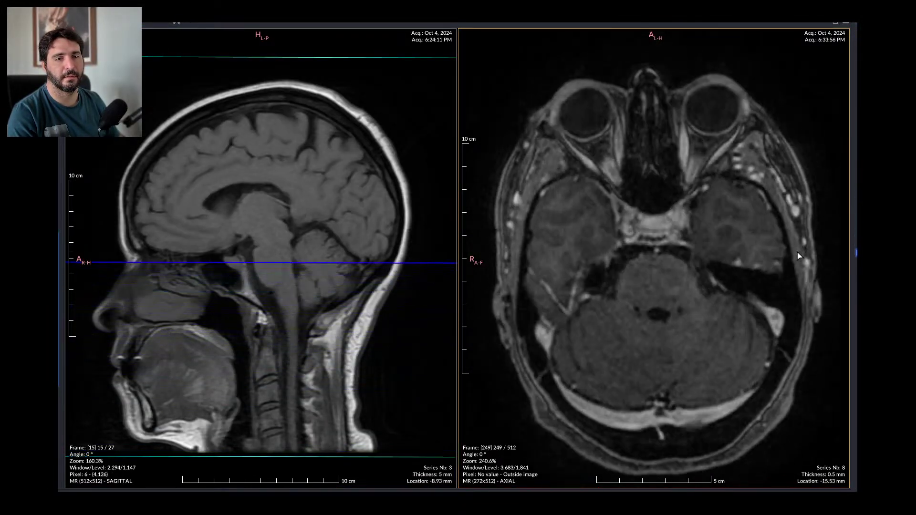
scroll(791, 286, "up", 6)
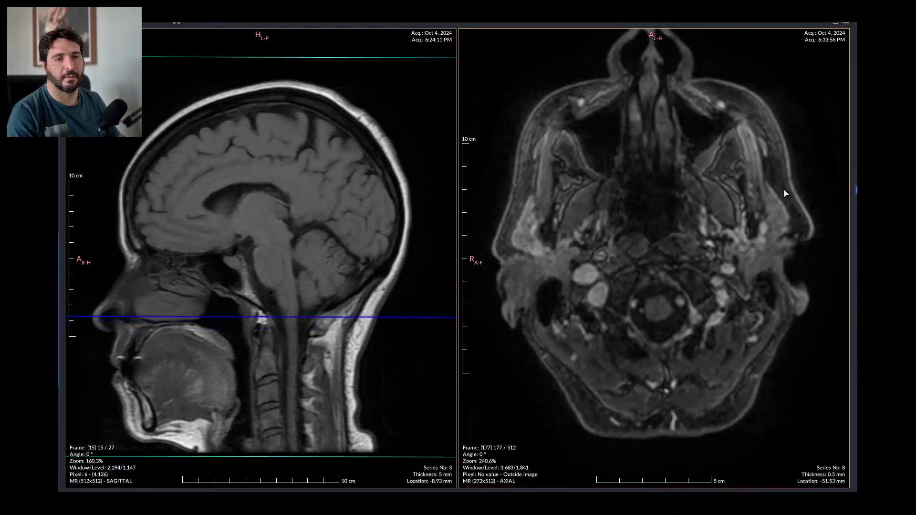
scroll(769, 237, "down", 3)
scroll(765, 266, "down", 10)
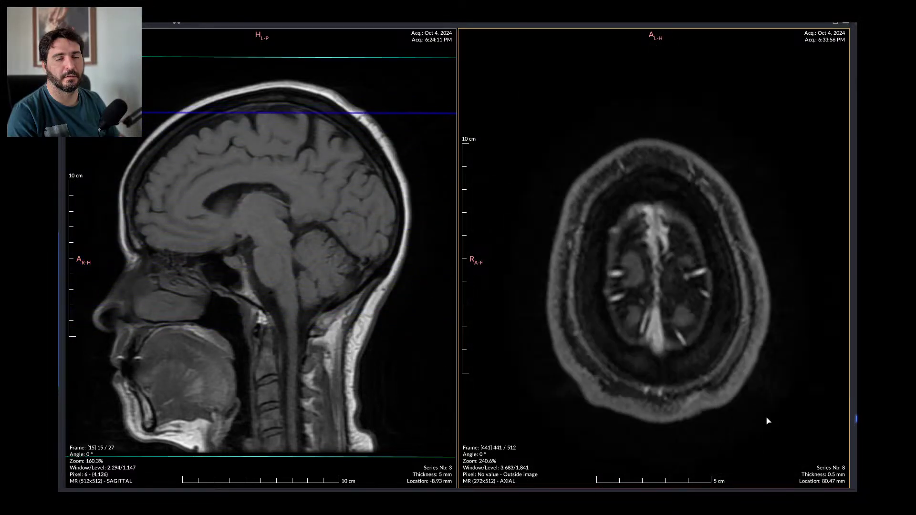
scroll(767, 421, "up", 11)
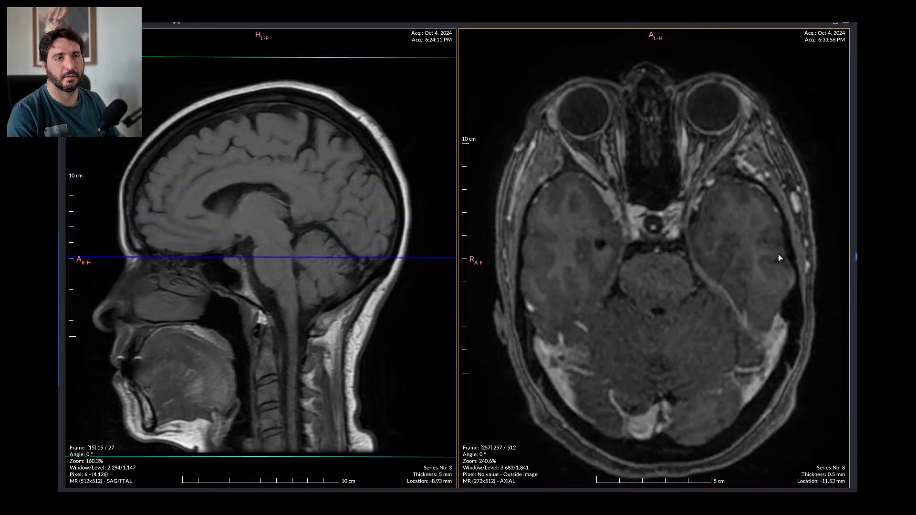
Step: Examine the axial reconstruction of series 8 around the skull base and posterior fossa, and follow it up to the vertex at slice 452
scroll(784, 246, "down", 2)
scroll(788, 247, "up", 2)
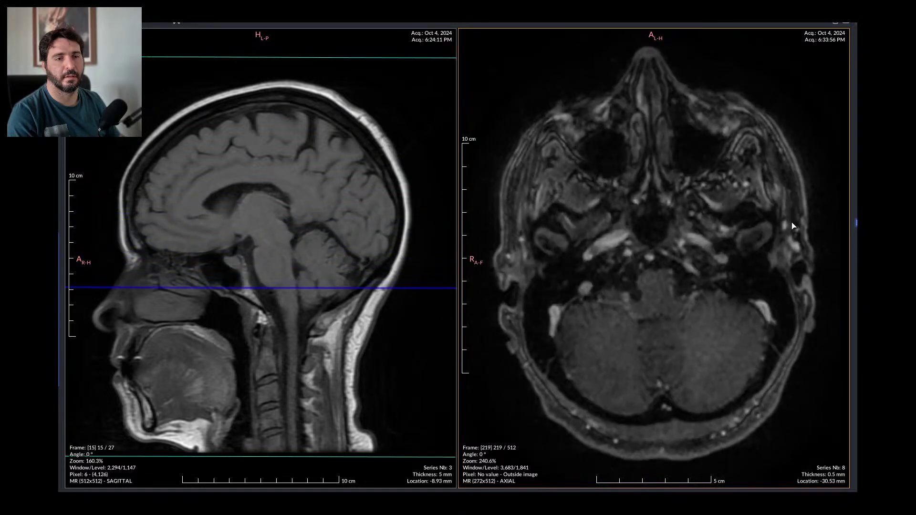
scroll(796, 210, "up", 2)
scroll(801, 201, "down", 2)
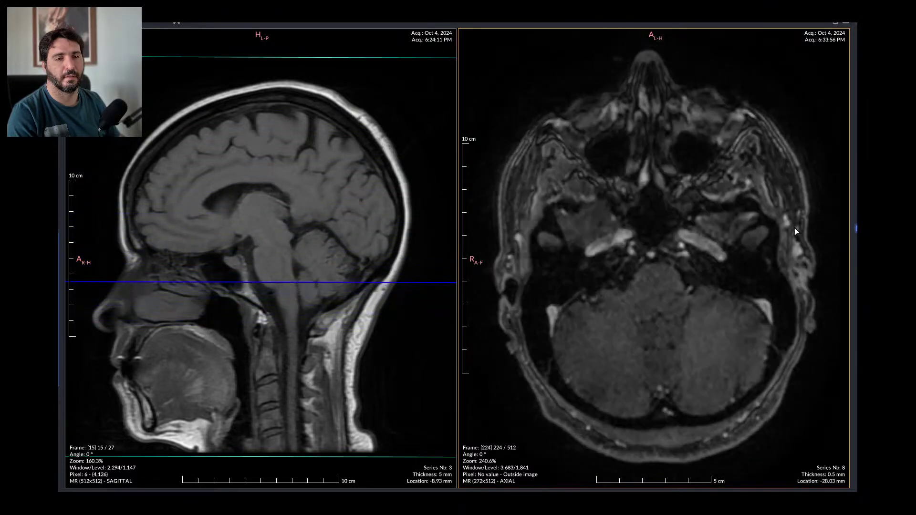
scroll(790, 262, "down", 5)
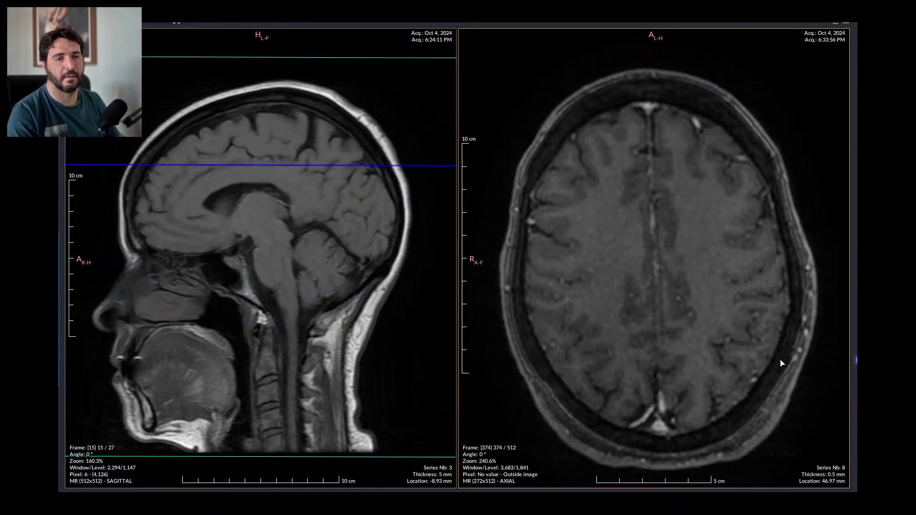
scroll(782, 381, "down", 3)
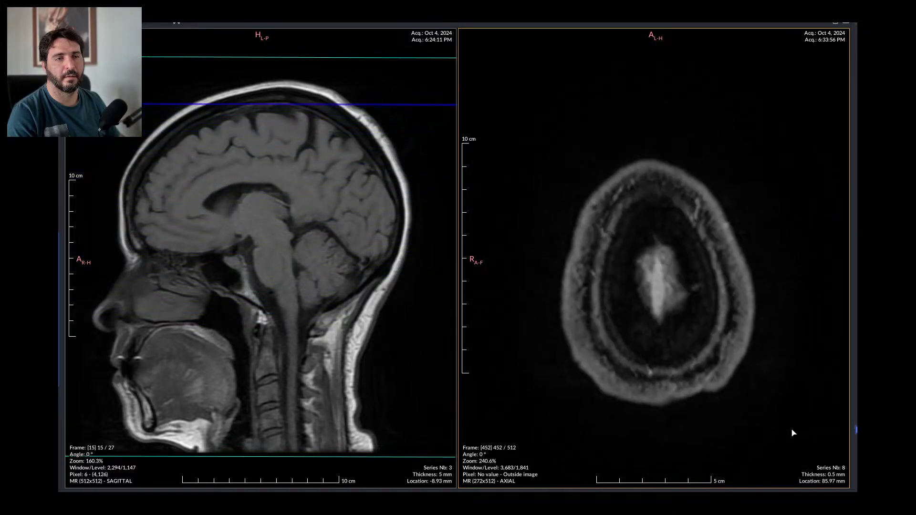
Step: Examine the axial reconstruction of series 8 back and forth between the posterior fossa at slice 199 and the vertex at slice 457
scroll(794, 381, "up", 8)
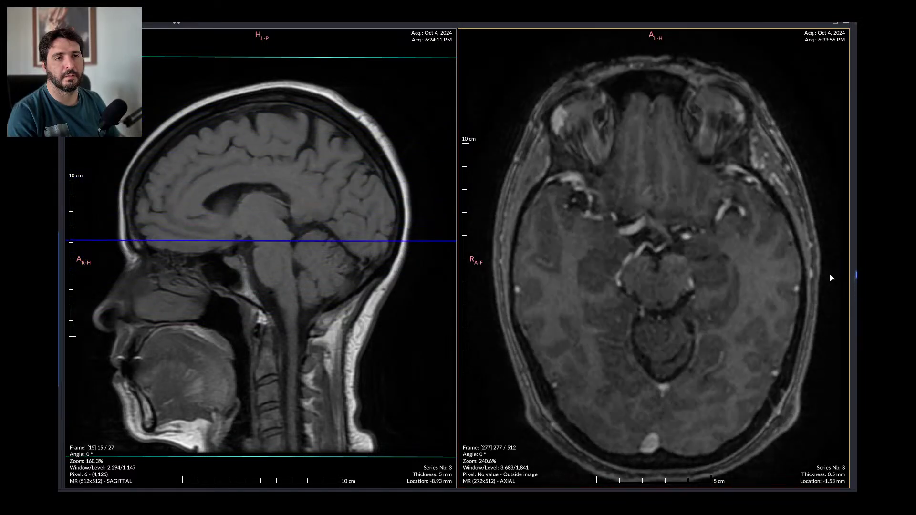
scroll(845, 215, "up", 2)
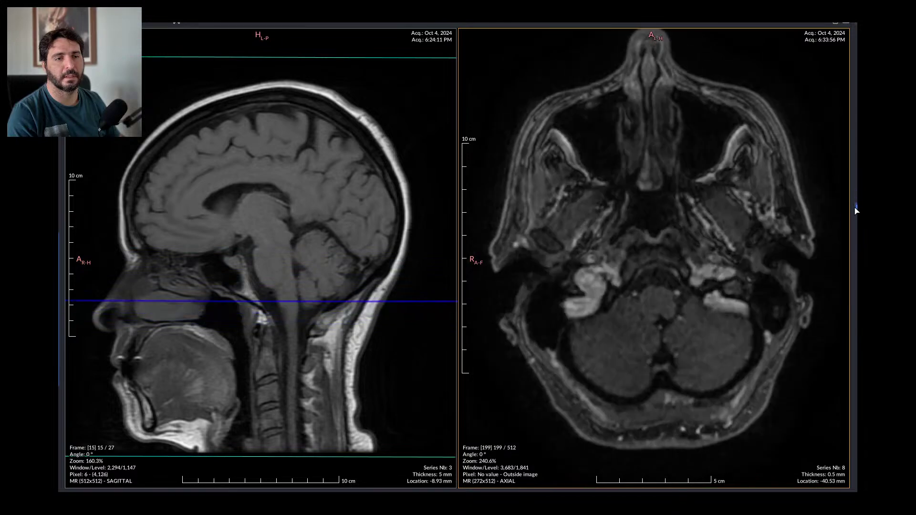
scroll(855, 210, "up", 2)
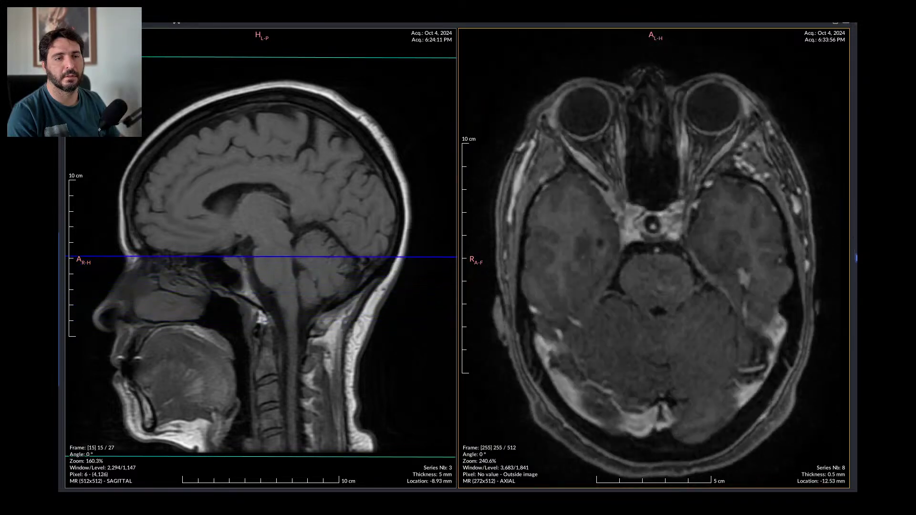
left_click_drag(856, 258, 854, 408)
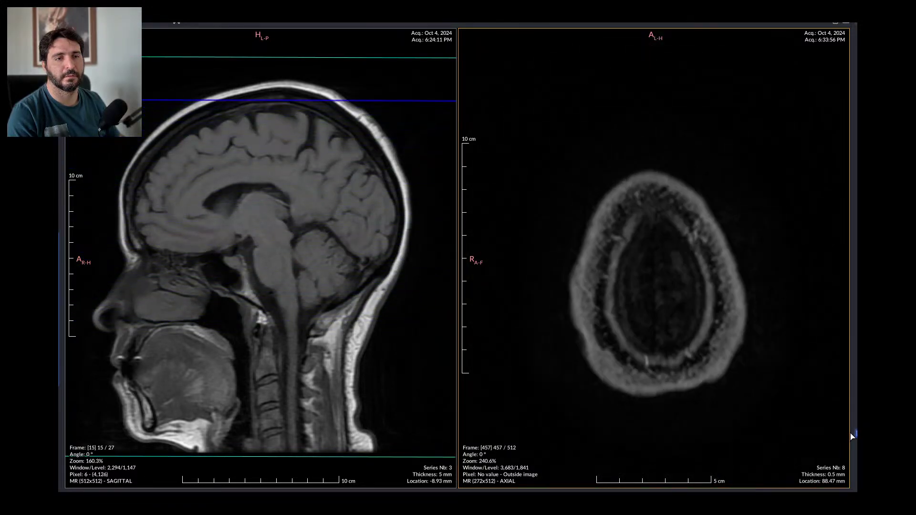
left_click_drag(851, 377, 855, 192)
left_click_drag(857, 227, 856, 354)
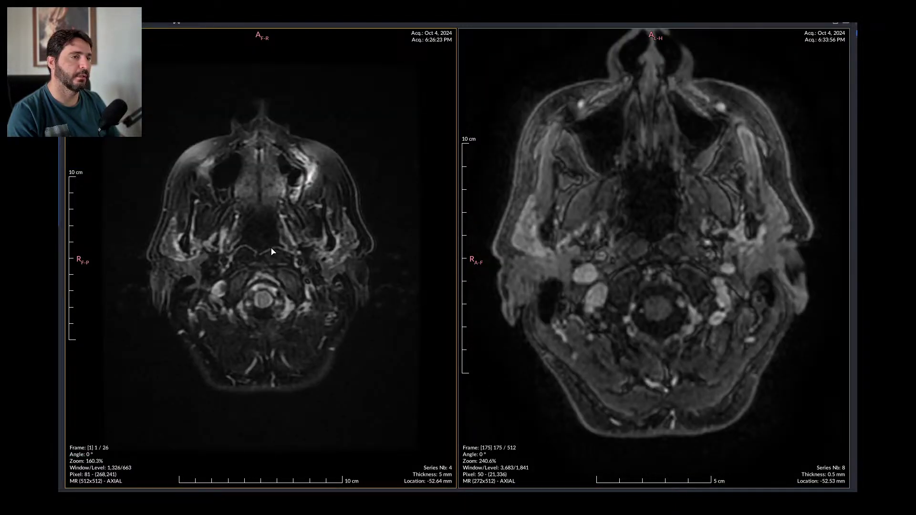
Step: Compare axial series 4, enlarged to 200.5%, with the axial reconstruction of series 8 from the skull base to the convexity and back to slice 14
scroll(353, 329, "down", 3)
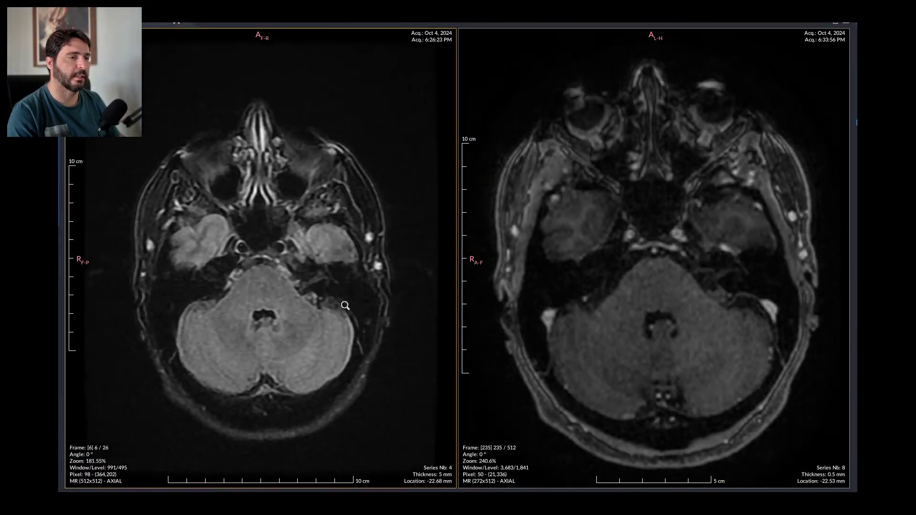
scroll(360, 347, "down", 12)
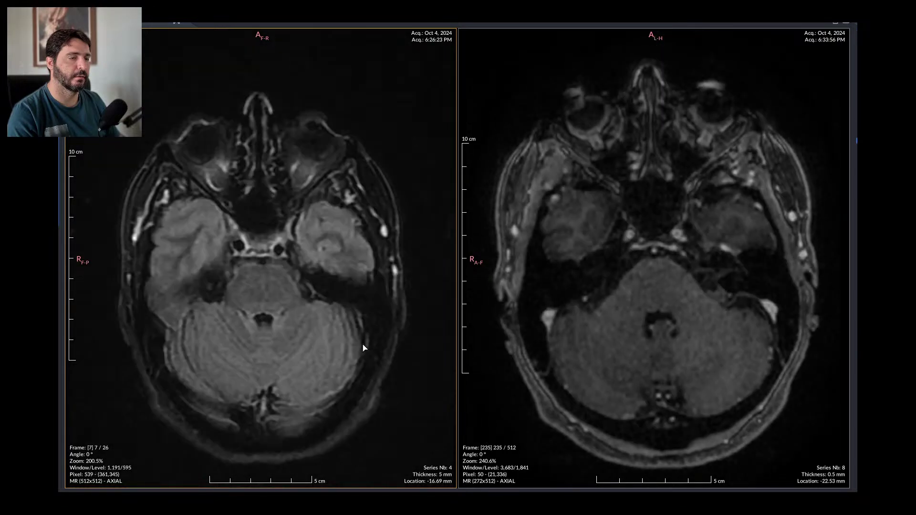
scroll(363, 348, "down", 8)
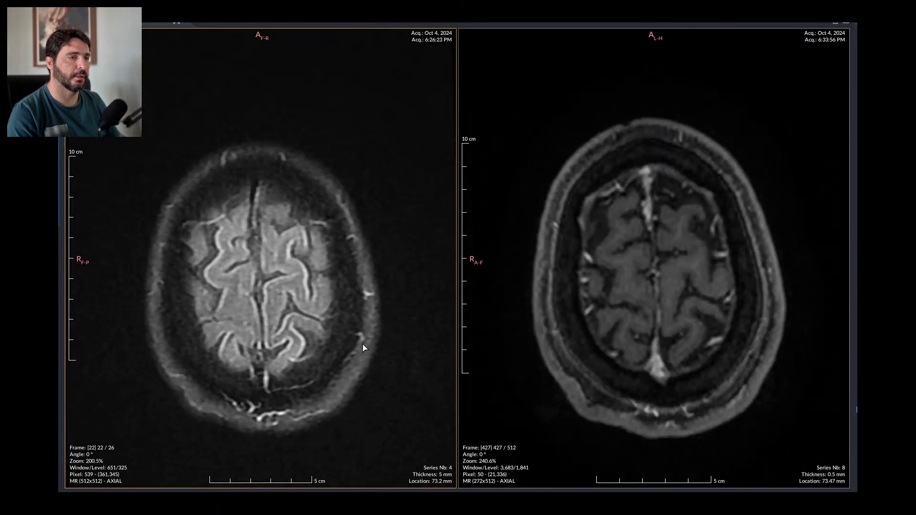
scroll(363, 348, "up", 12)
scroll(364, 349, "down", 2)
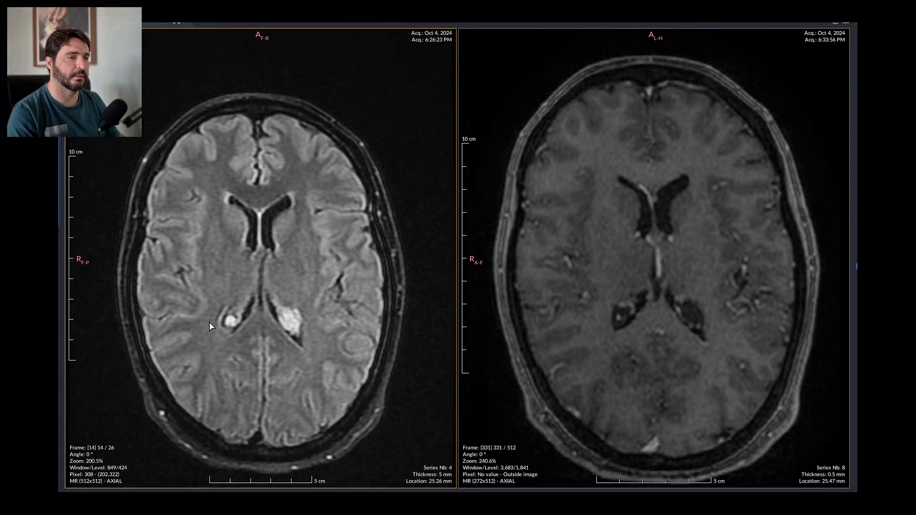
Step: Examine series 4 at window/level 923.3/521.2 in sync with series 8, from the convexity down to the cerebellum and up again
scroll(212, 326, "down", 6)
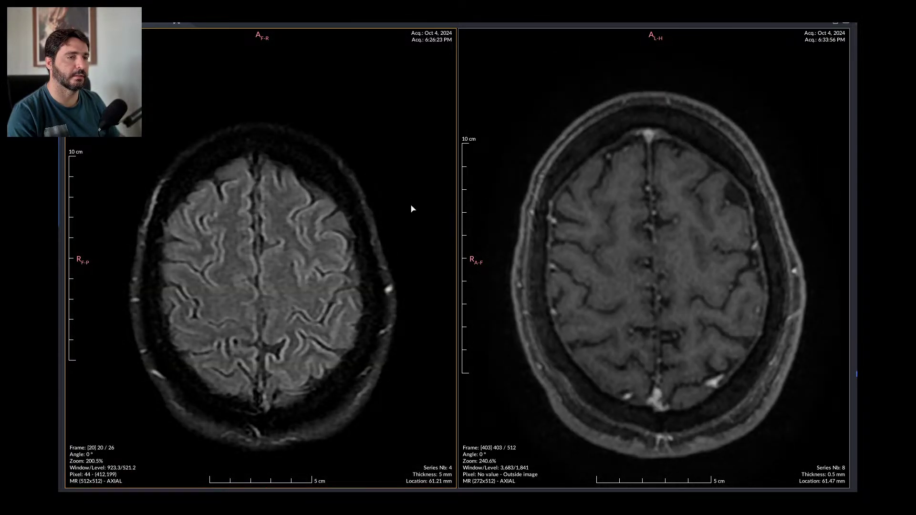
scroll(358, 337, "up", 6)
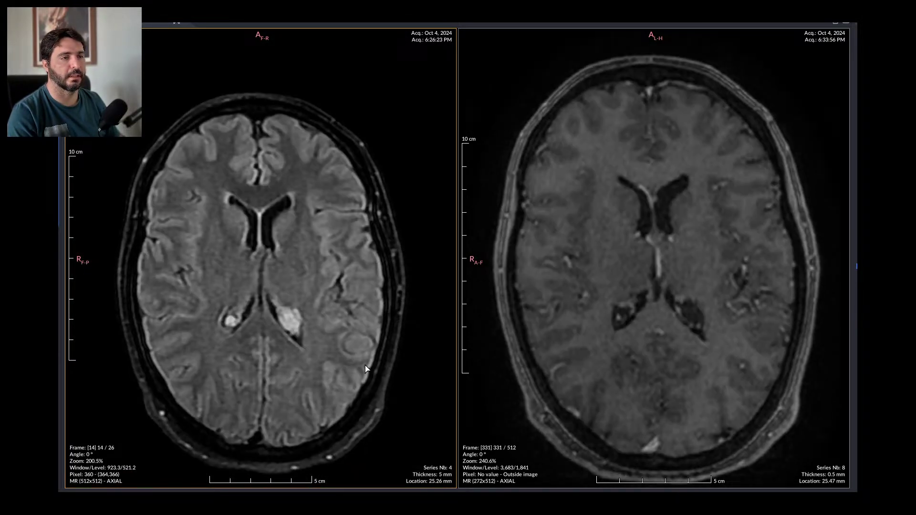
scroll(369, 380, "up", 13)
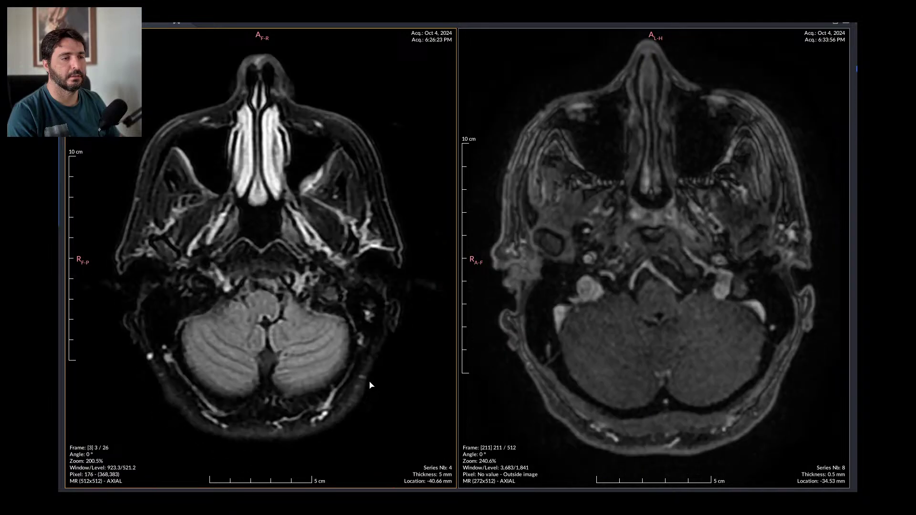
scroll(371, 385, "down", 15)
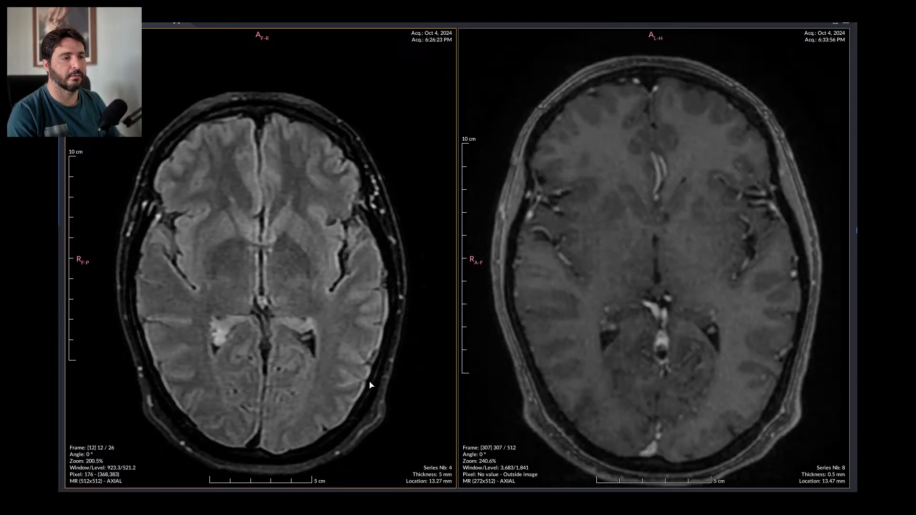
scroll(371, 385, "down", 6)
Step: Replace the series 8 reconstruction with axial series 5 and compare it with series 4 at 216% zoom around the ventricles and convexity
left_click_drag(60, 257, 603, 281)
scroll(695, 324, "down", 14)
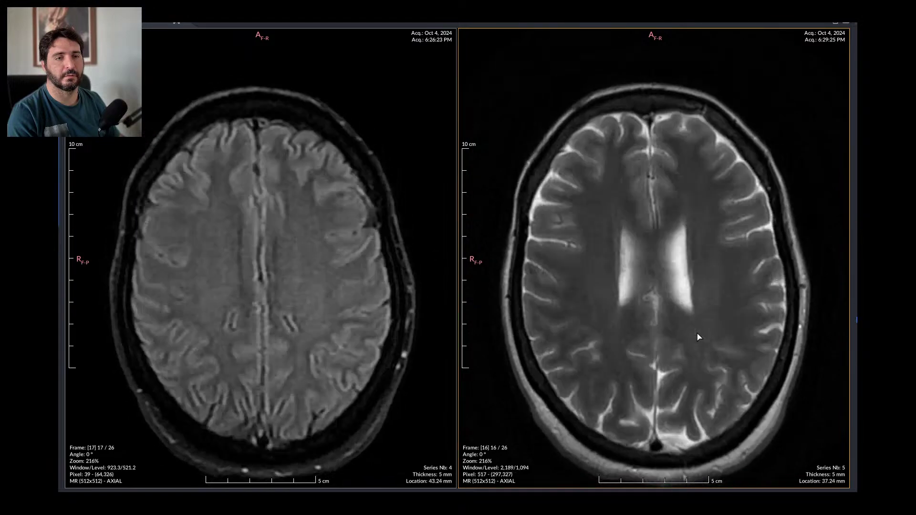
scroll(365, 269, "up", 2)
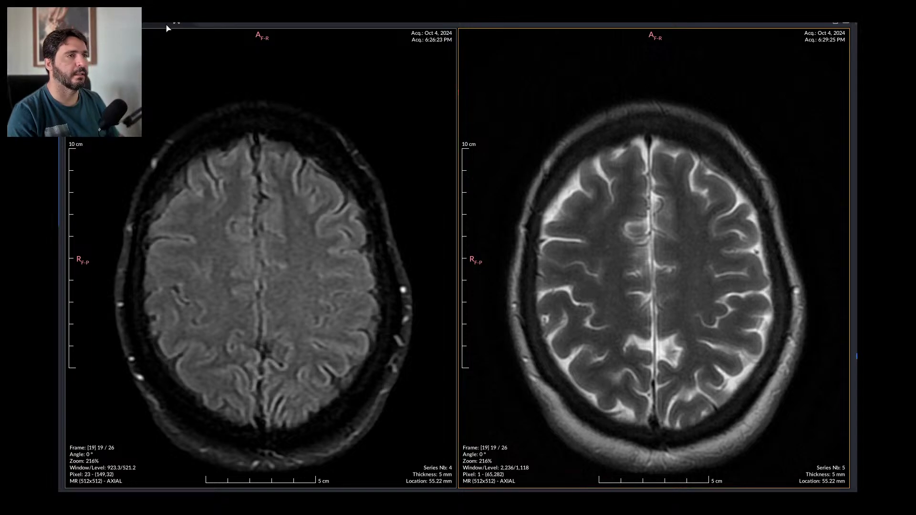
Step: Switch to the oral-contrast abdominal CT, series 4, and examine its axial slices from the liver down through the pelvis to slice 143
left_click(167, 37)
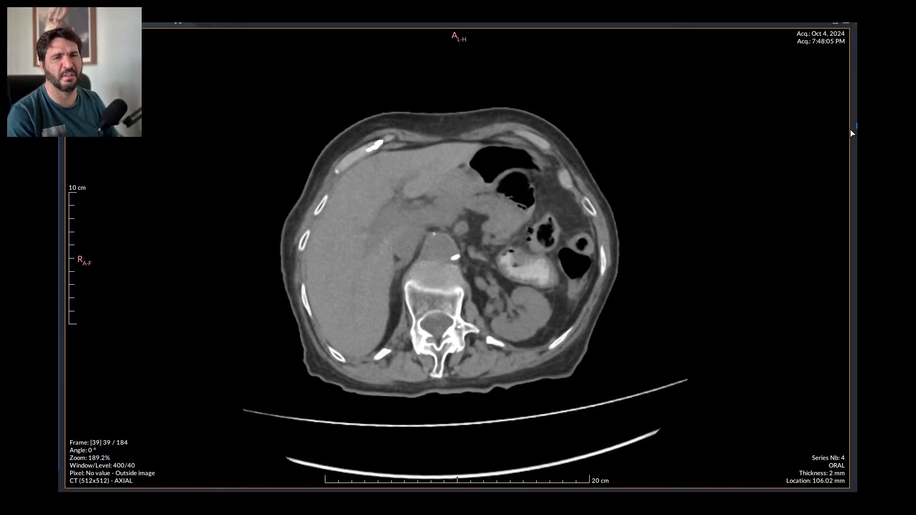
scroll(835, 114, "up", 20)
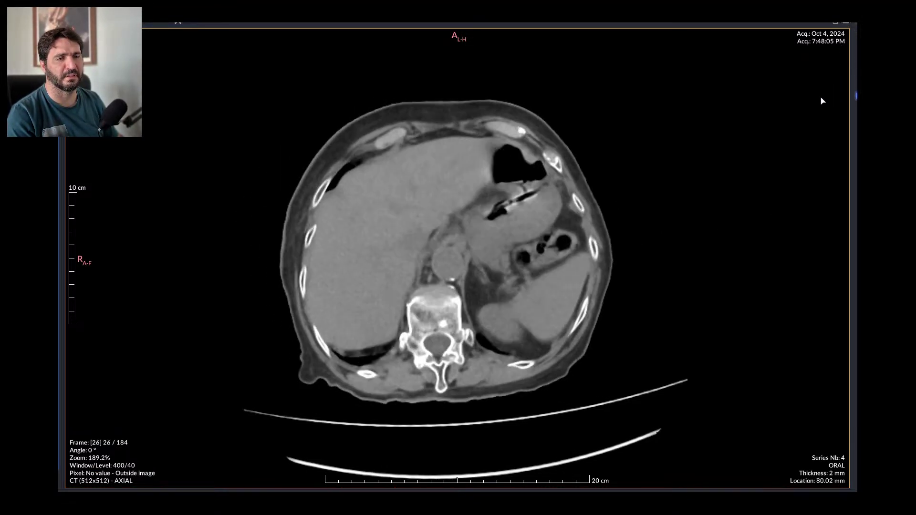
scroll(822, 101, "down", 20)
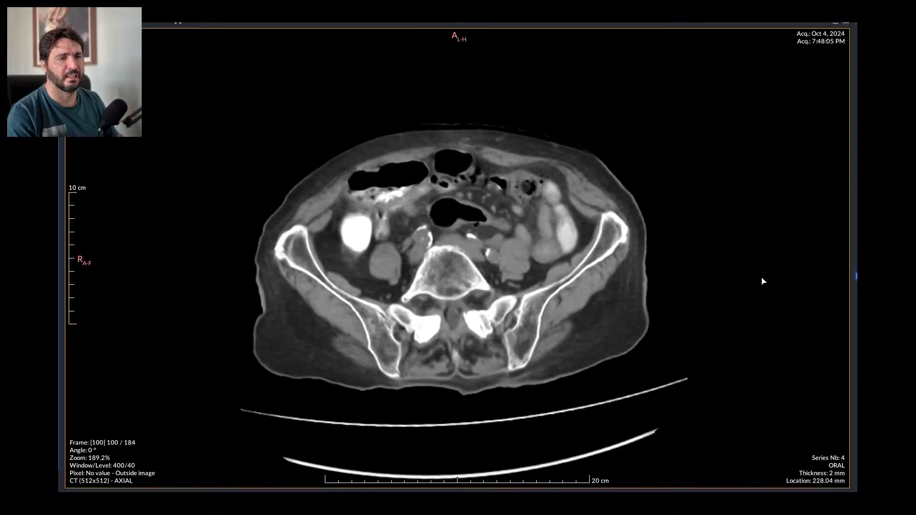
scroll(762, 281, "down", 15)
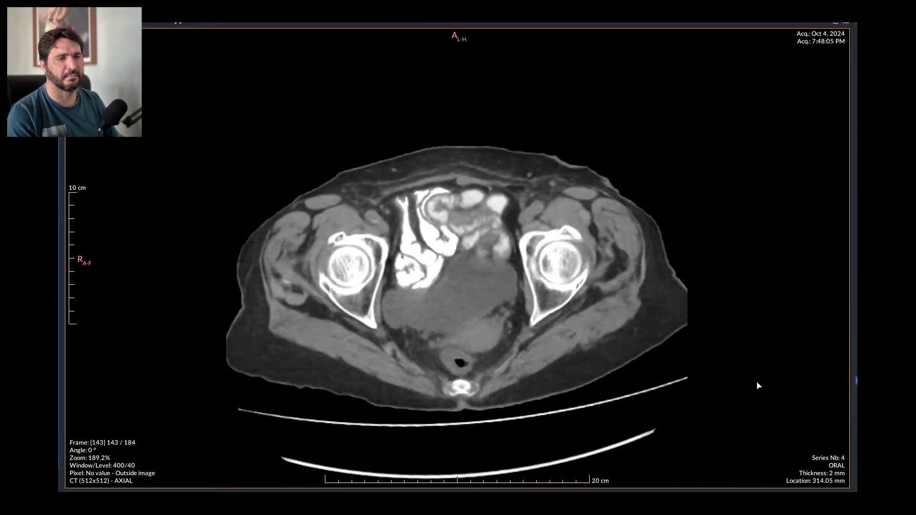
scroll(761, 297, "up", 14)
scroll(763, 296, "down", 5)
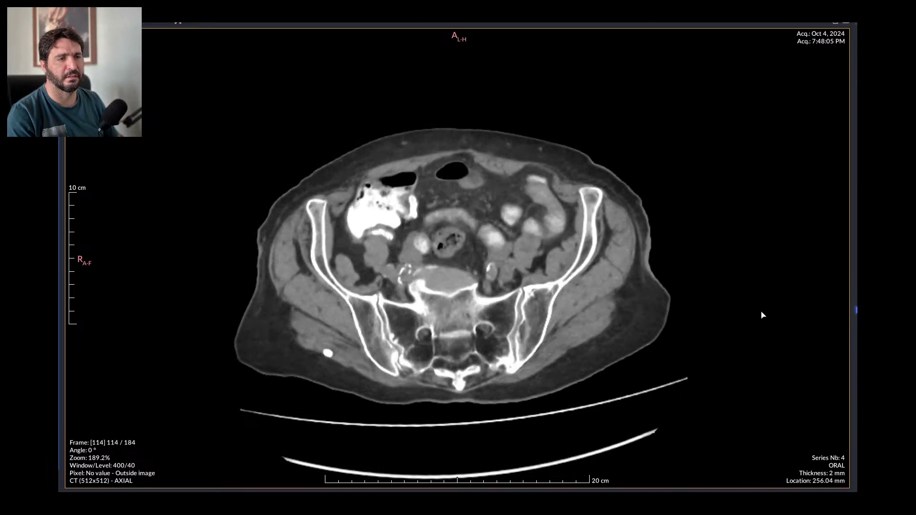
scroll(762, 315, "down", 8)
scroll(752, 370, "up", 5)
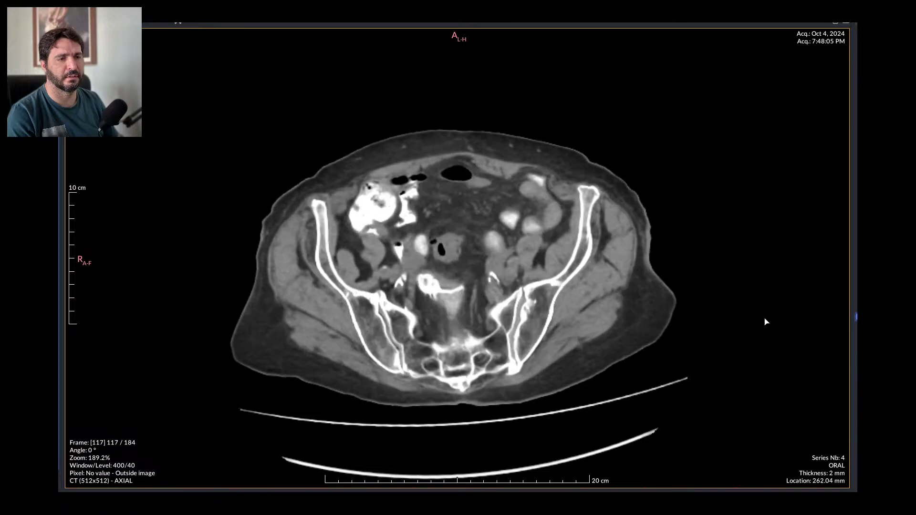
Step: Follow the axial CT series back up from the pelvis through the kidneys to the upper abdomen, and return to pelvic slice 125
scroll(765, 322, "up", 20)
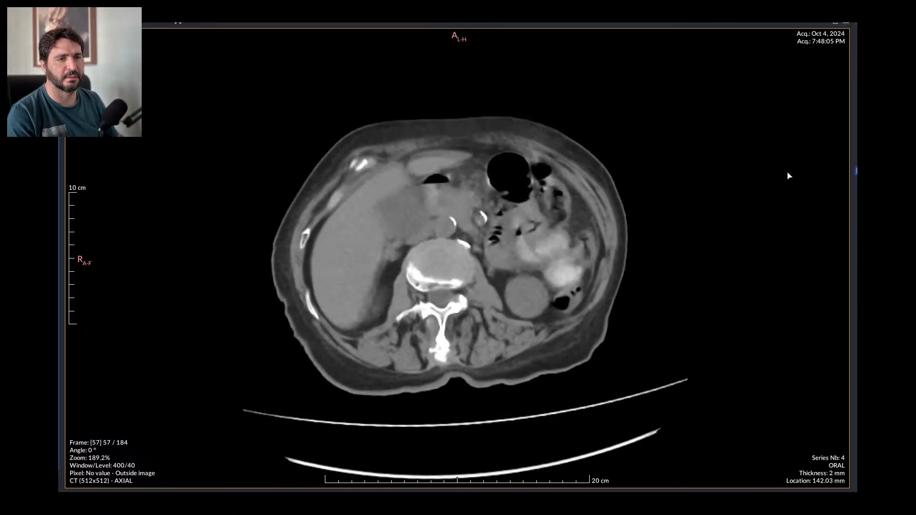
scroll(785, 227, "down", 5)
scroll(791, 191, "up", 17)
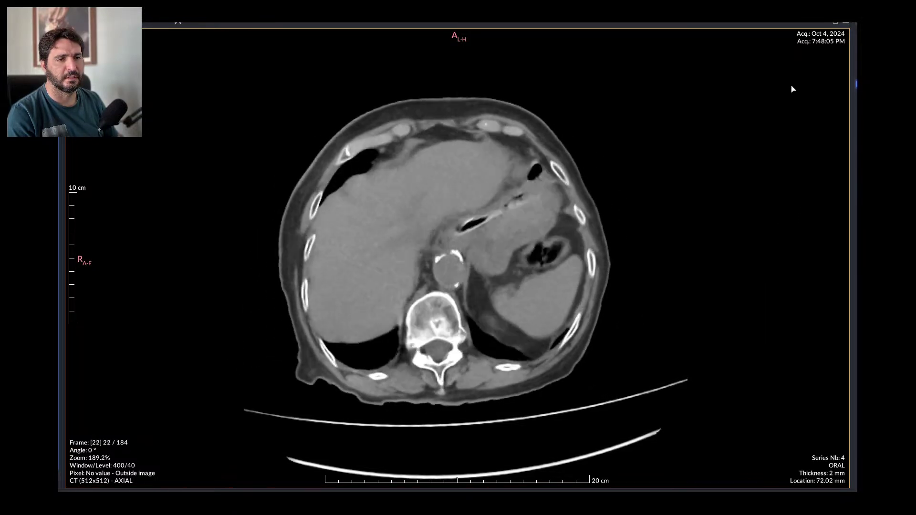
scroll(793, 90, "up", 10)
left_click_drag(792, 91, 650, 321)
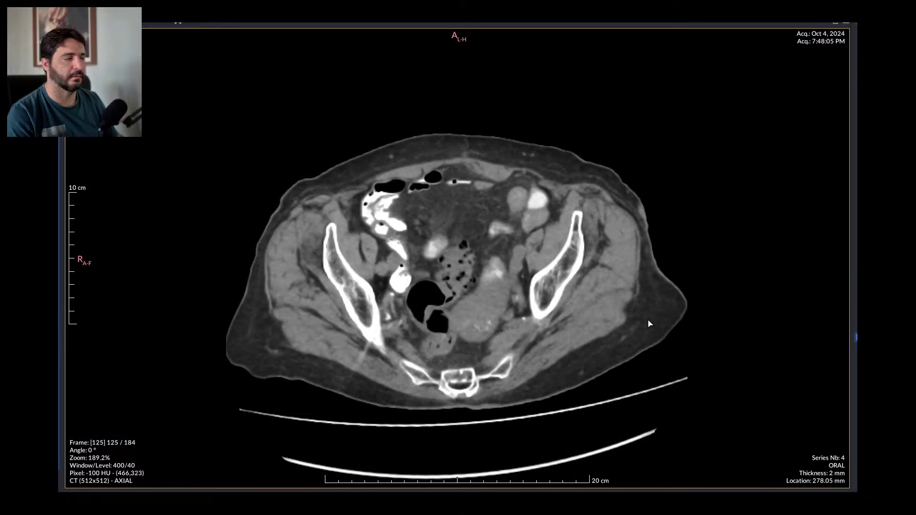
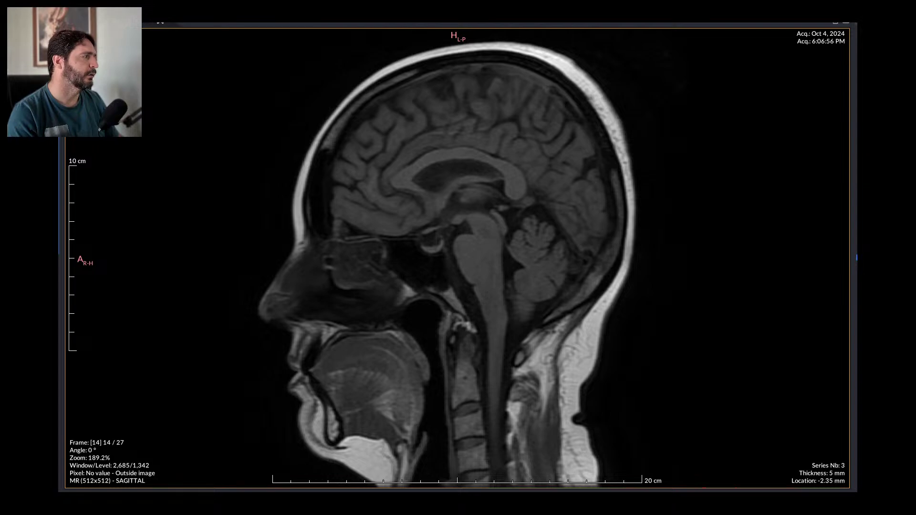
Step: Examine sagittal series 3 of the brain MRI at 189.2% zoom, passing repeatedly through both hemispheres from one side to the other
scroll(362, 195, "down", 8)
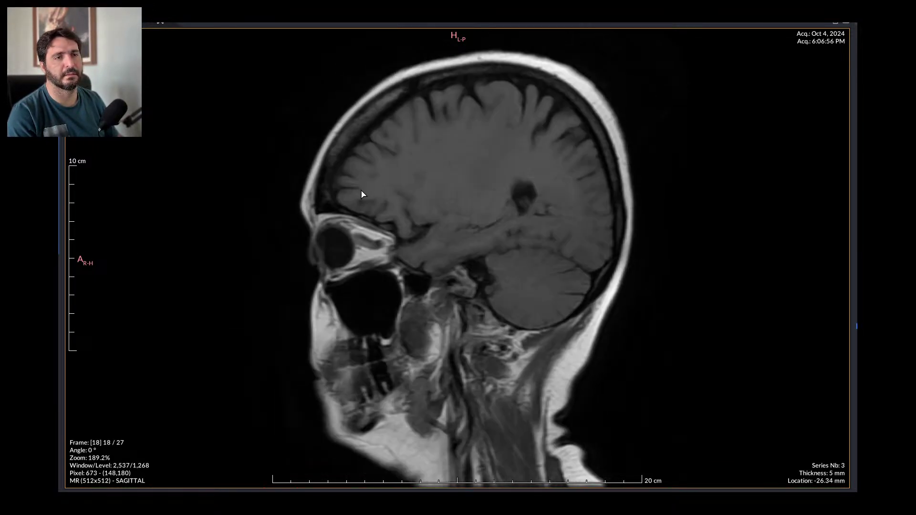
scroll(364, 207, "up", 20)
scroll(364, 210, "down", 12)
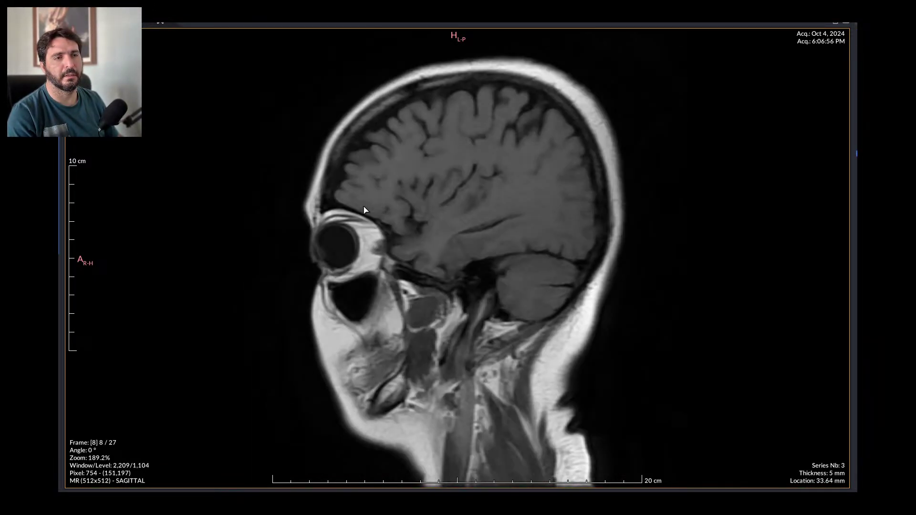
scroll(364, 210, "down", 9)
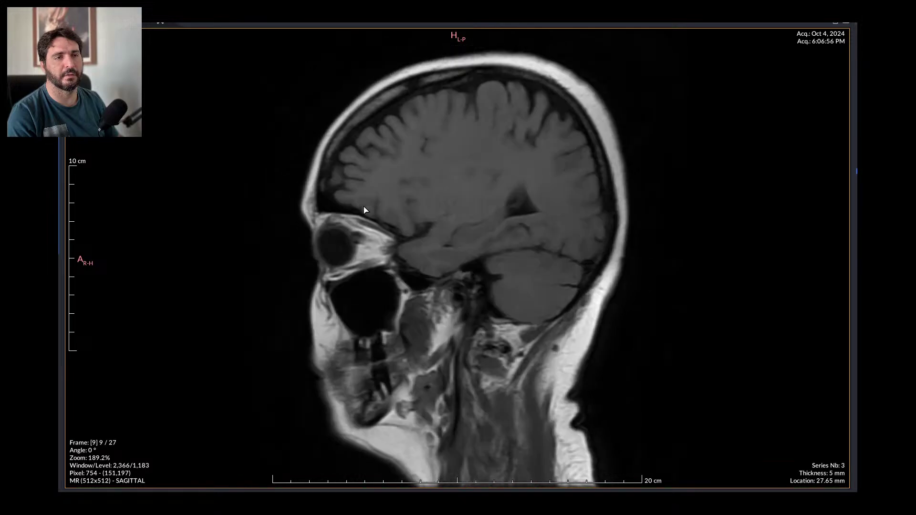
scroll(364, 209, "up", 9)
scroll(364, 210, "down", 7)
scroll(364, 210, "up", 4)
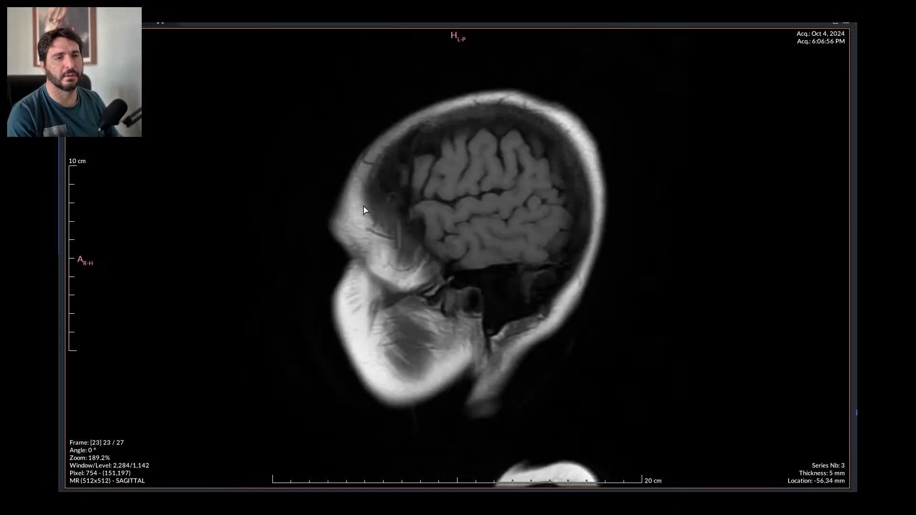
scroll(363, 207, "down", 4)
scroll(364, 208, "up", 4)
scroll(362, 215, "down", 11)
scroll(362, 217, "up", 20)
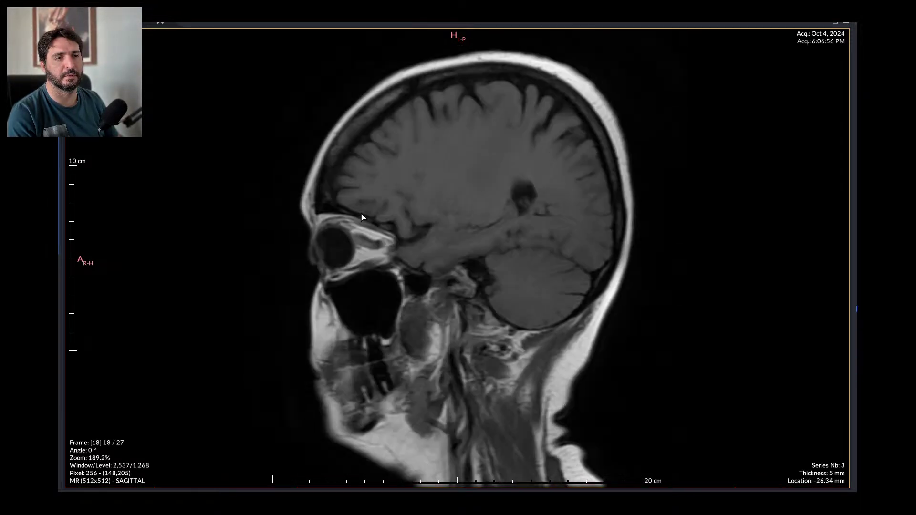
Step: Show sagittal series 3 in a two-pane layout at 160.3% zoom and examine it across both hemispheres and the midline, ending at slice 3
scroll(362, 217, "down", 5)
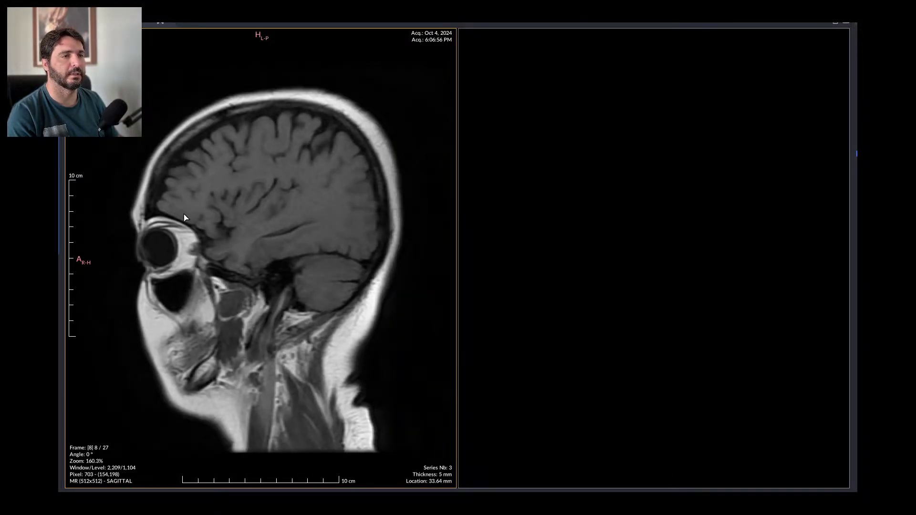
scroll(190, 216, "down", 16)
scroll(221, 220, "up", 6)
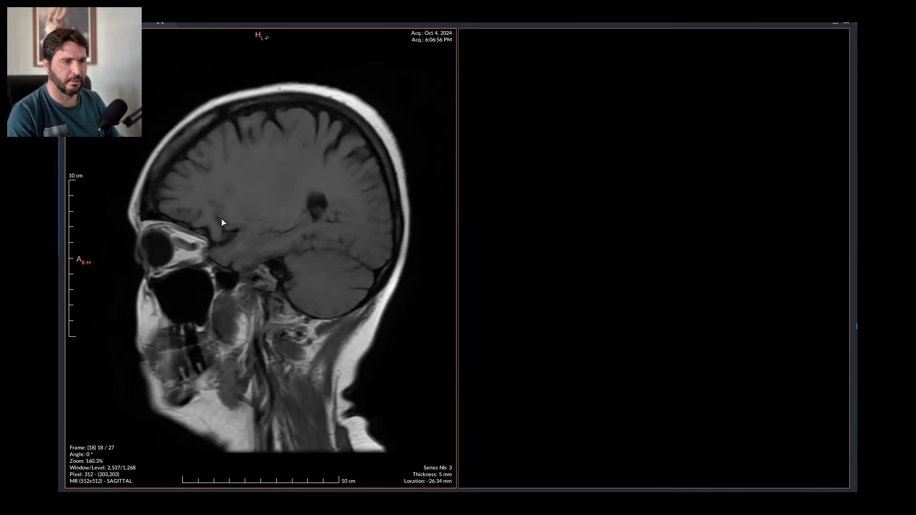
scroll(222, 222, "down", 7)
scroll(222, 222, "up", 12)
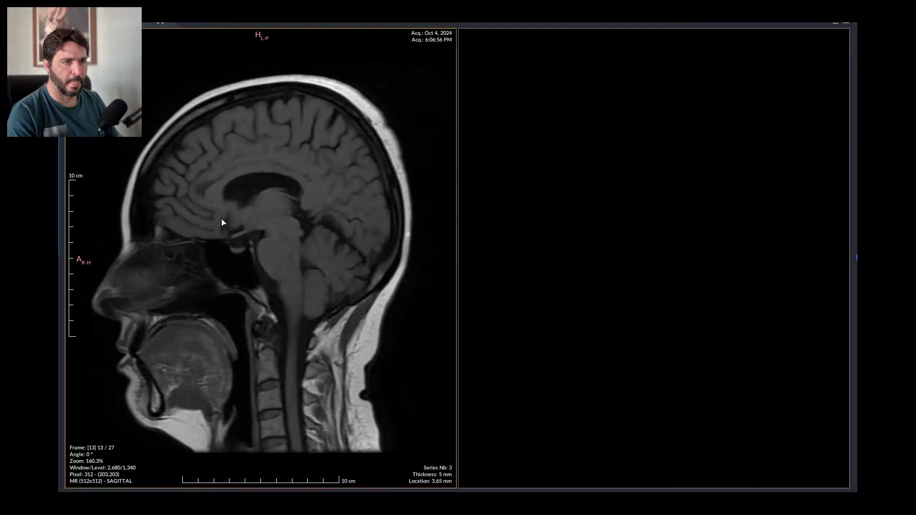
scroll(224, 224, "down", 7)
scroll(236, 236, "up", 6)
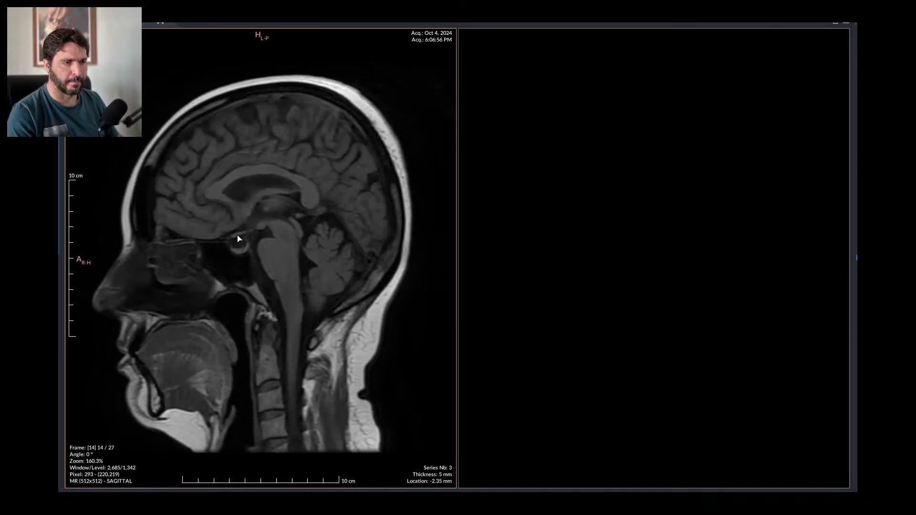
scroll(310, 267, "up", 9)
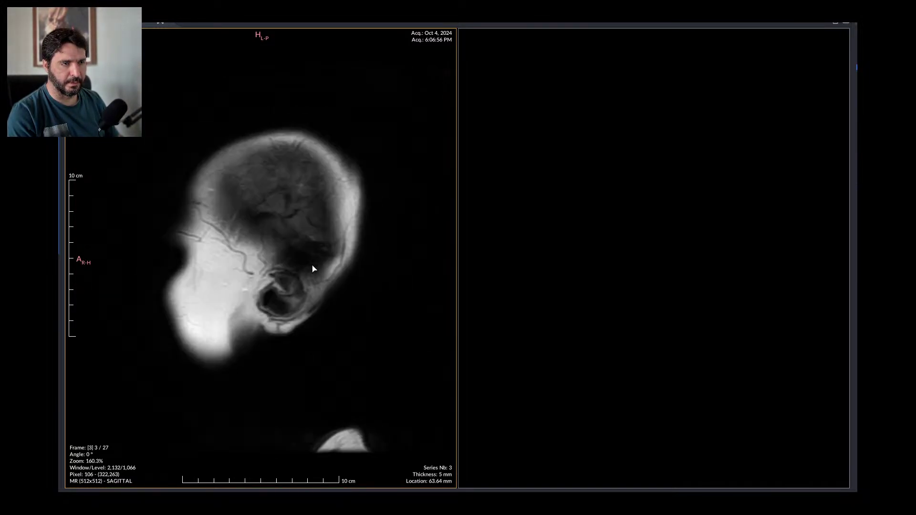
Step: Bring sagittal series 3 to midline slice 14, load axial series 4 beside it, and enlarge the axial view to 203.85%
scroll(305, 264, "down", 6)
scroll(301, 263, "down", 3)
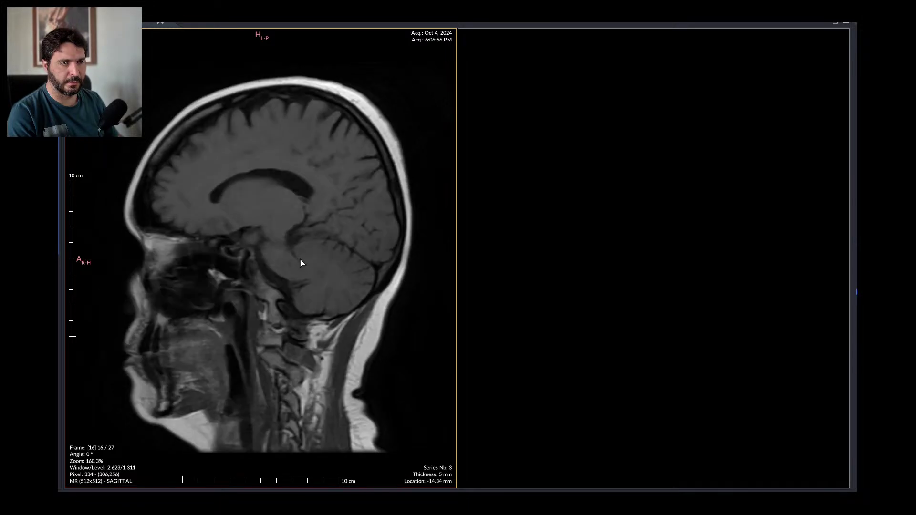
left_click_drag(80, 212, 624, 286)
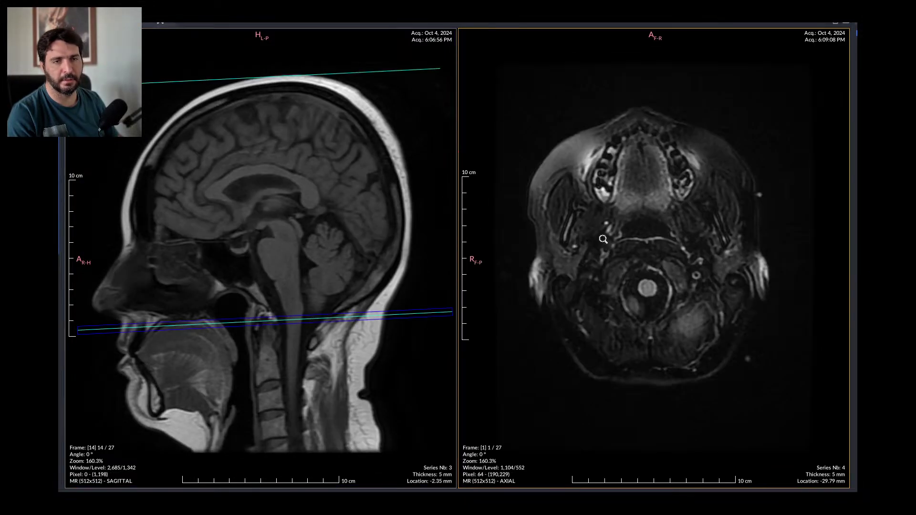
scroll(625, 286, "down", 5)
scroll(627, 285, "up", 5)
scroll(625, 284, "down", 12)
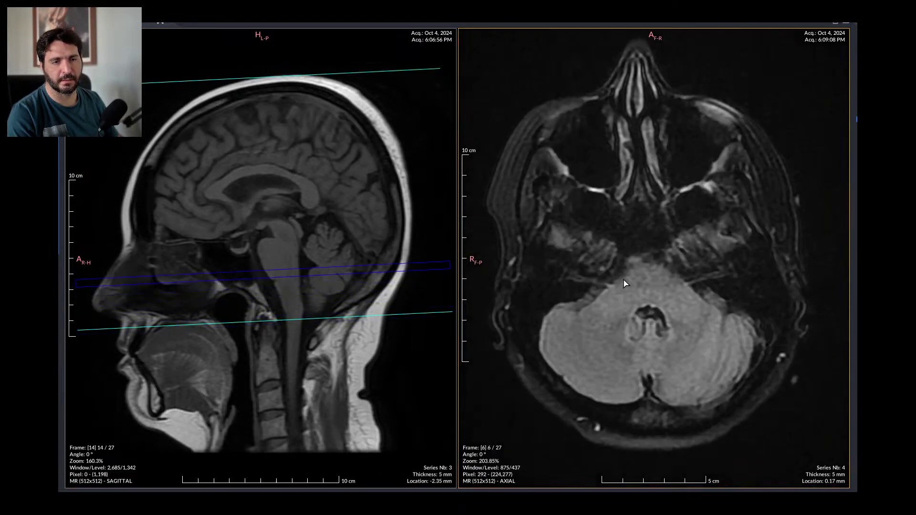
Step: Examine axial series 4 from the skull base up through the ventricles to the vertex, comparing slices 16 to 18 closely
scroll(623, 284, "up", 5)
scroll(686, 311, "down", 5)
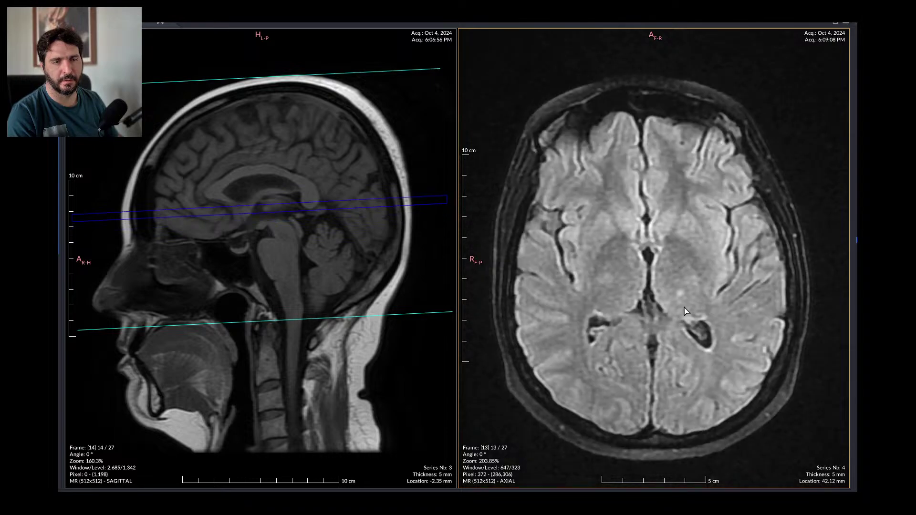
scroll(705, 320, "down", 3)
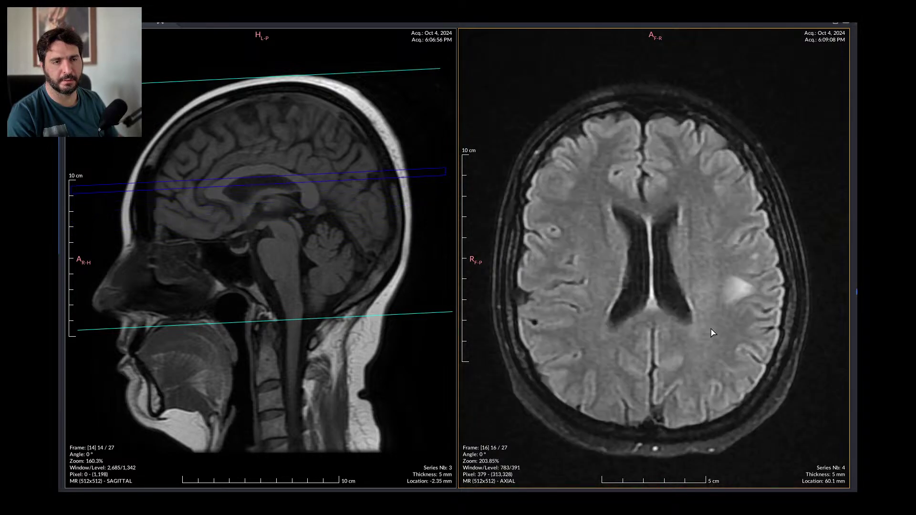
scroll(752, 283, "down", 2)
scroll(740, 288, "up", 1)
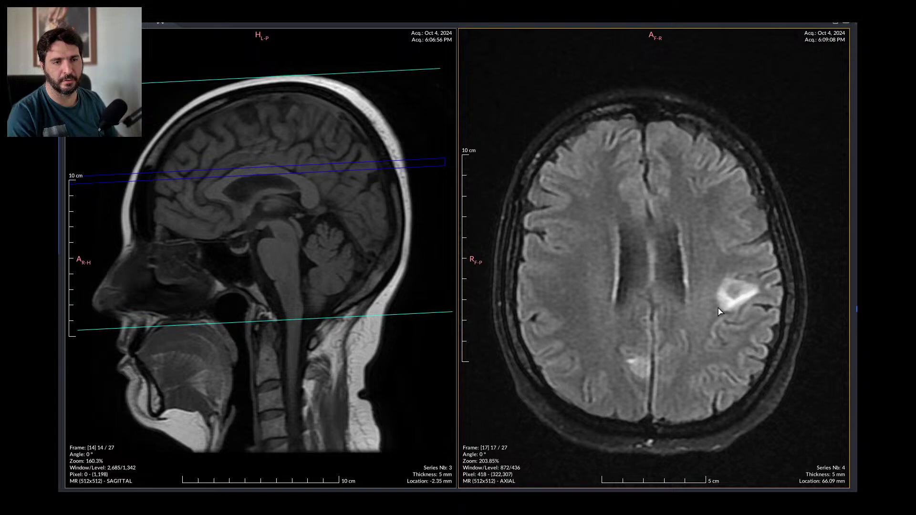
scroll(720, 311, "down", 1)
scroll(716, 344, "up", 2)
scroll(712, 371, "down", 2)
scroll(682, 387, "down", 6)
scroll(681, 385, "up", 3)
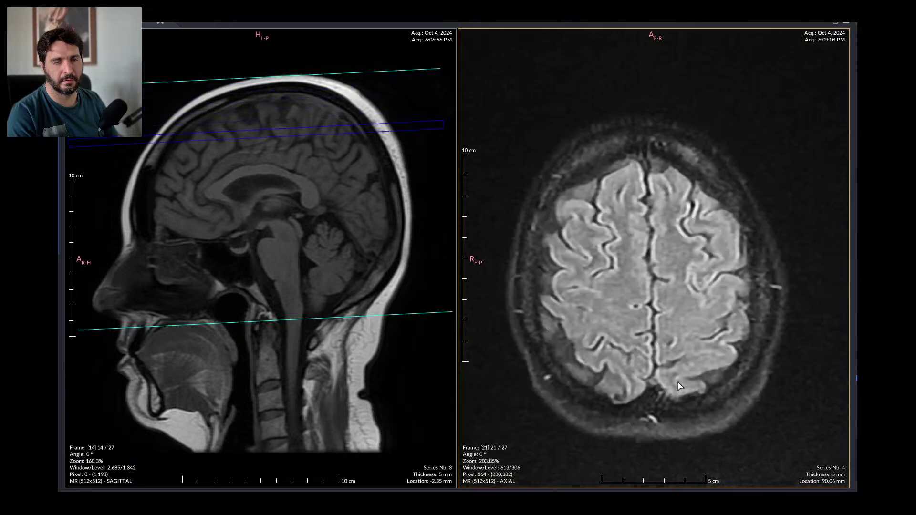
Step: Follow axial series 4 from slice 21 back down past the lateral ventricles, and return to slice 16
scroll(679, 385, "up", 3)
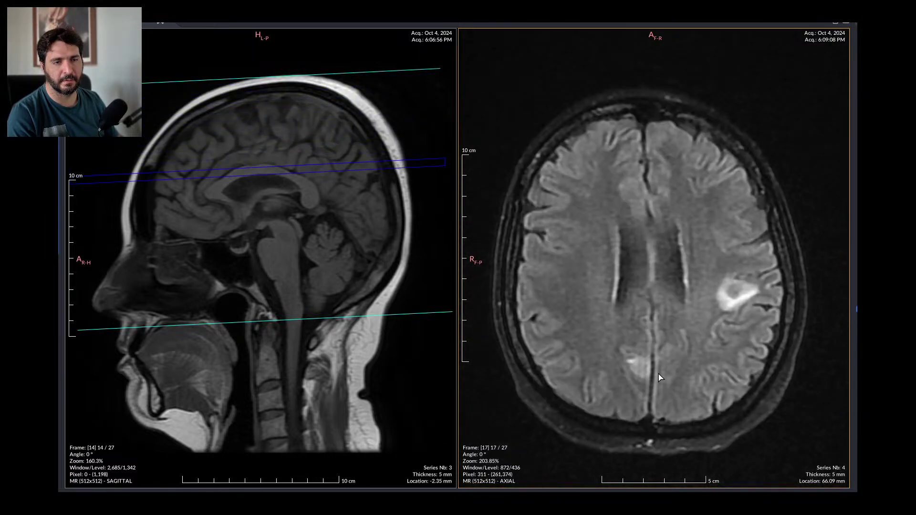
scroll(650, 363, "up", 4)
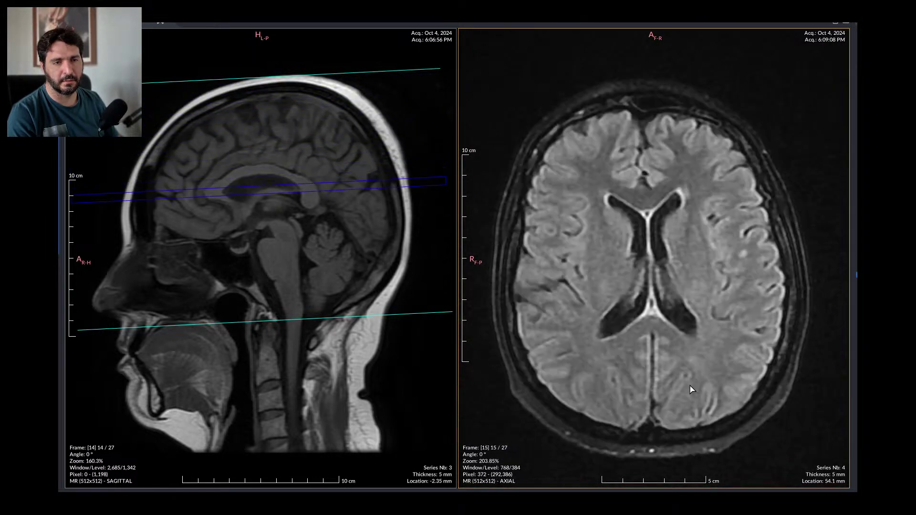
scroll(690, 389, "up", 5)
scroll(686, 386, "down", 10)
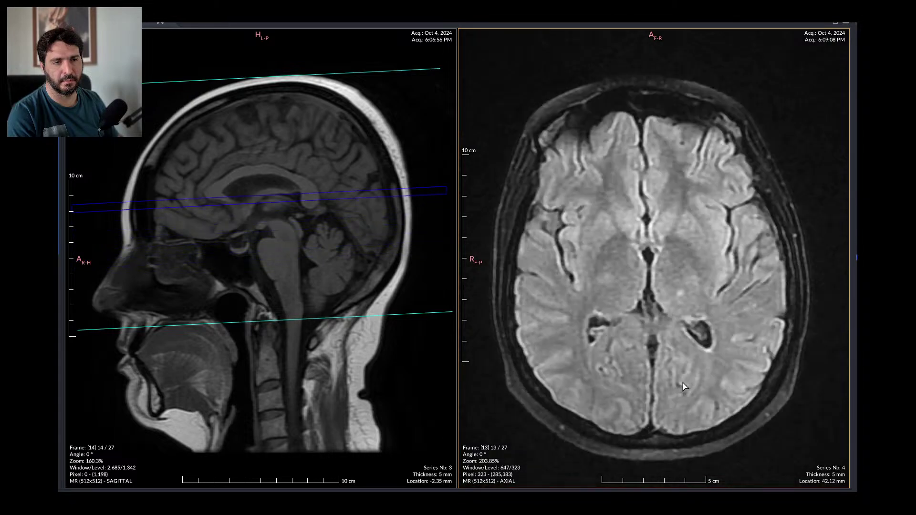
scroll(682, 384, "up", 2)
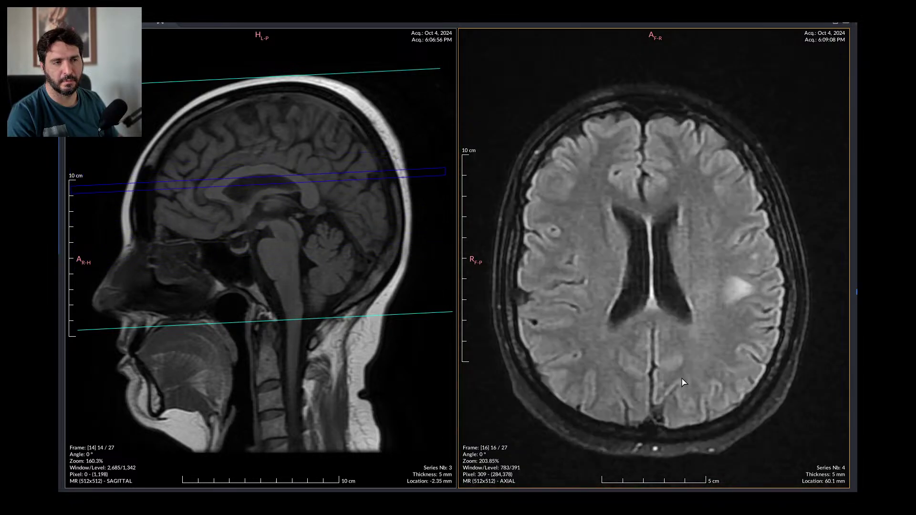
Step: Examine sagittal series 3 around the midline against the axial reference lines, ending at slice 10
left_click_drag(614, 351, 582, 316)
scroll(303, 267, "down", 2)
scroll(303, 268, "up", 2)
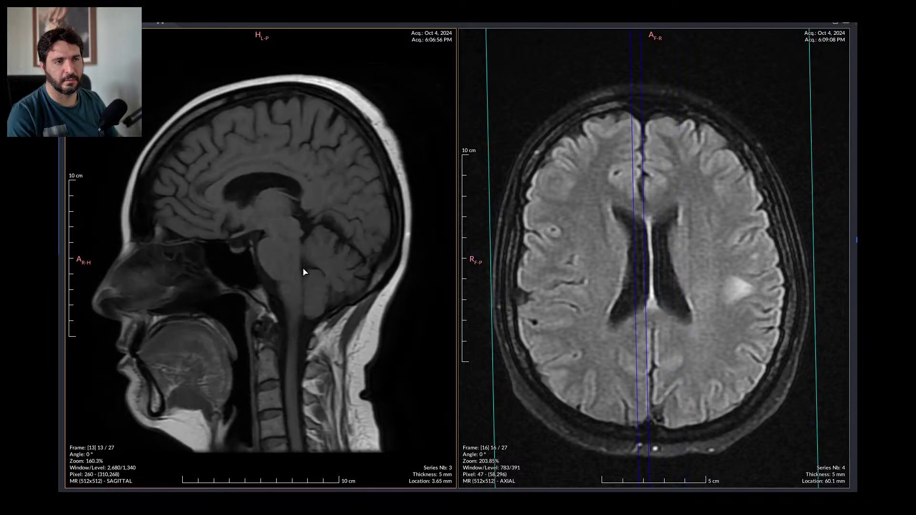
scroll(302, 268, "down", 2)
scroll(303, 268, "up", 5)
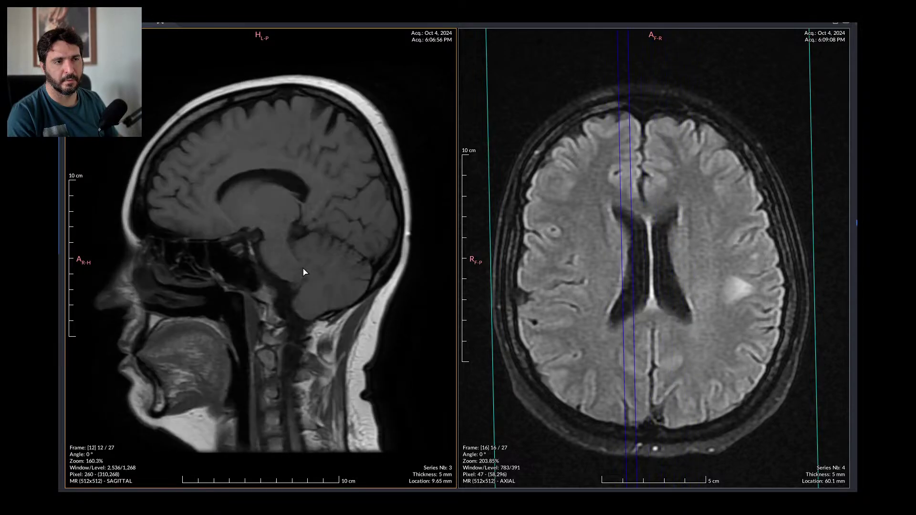
scroll(629, 342, "down", 6)
scroll(675, 353, "up", 5)
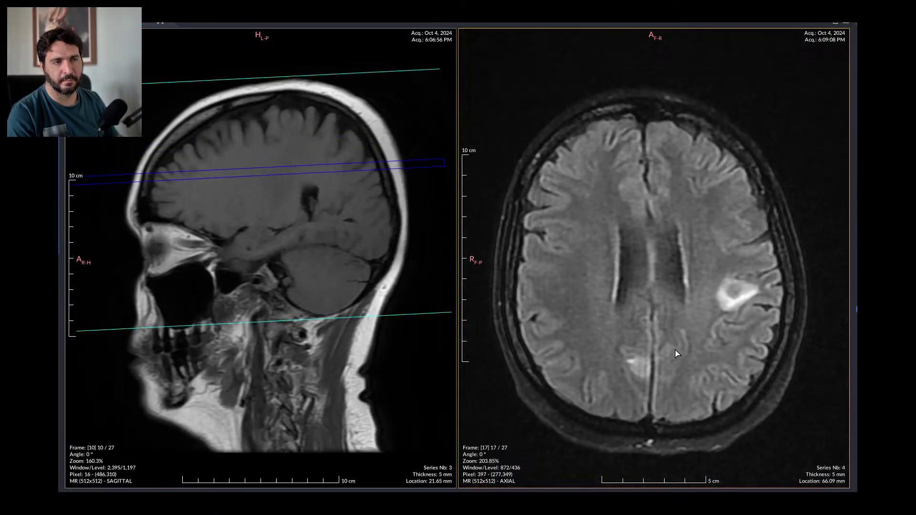
Step: Examine axial series 4 repeatedly between the orbits and the vertex, and return to slice 17 at the upper ventricles
scroll(675, 354, "up", 3)
scroll(687, 358, "down", 7)
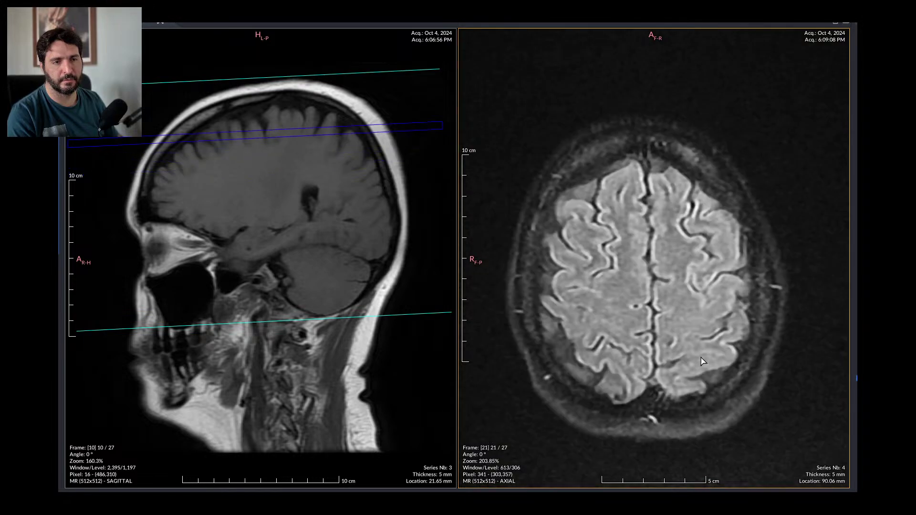
scroll(701, 362, "up", 3)
scroll(701, 362, "down", 6)
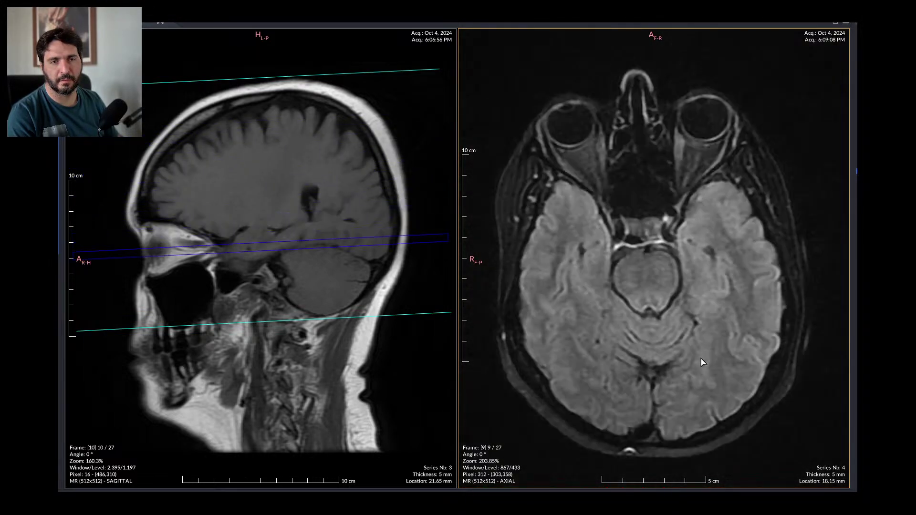
scroll(701, 363, "up", 4)
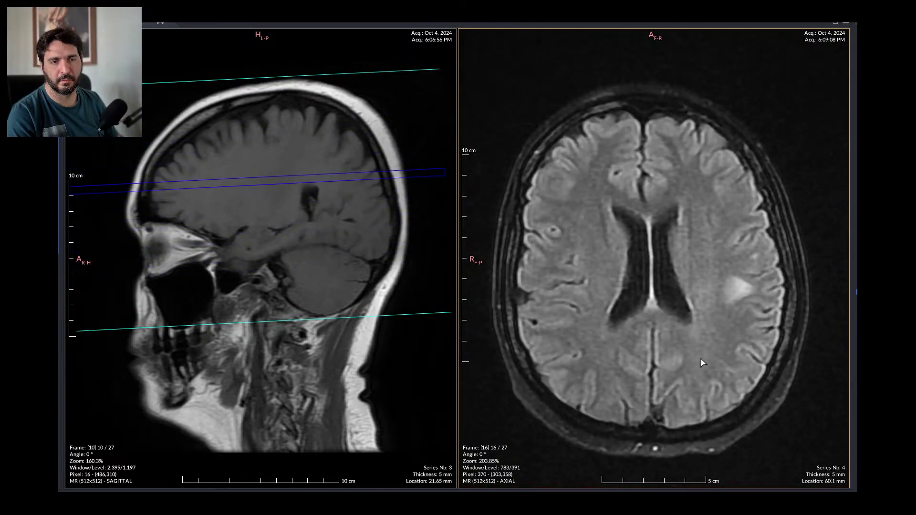
scroll(715, 353, "up", 4)
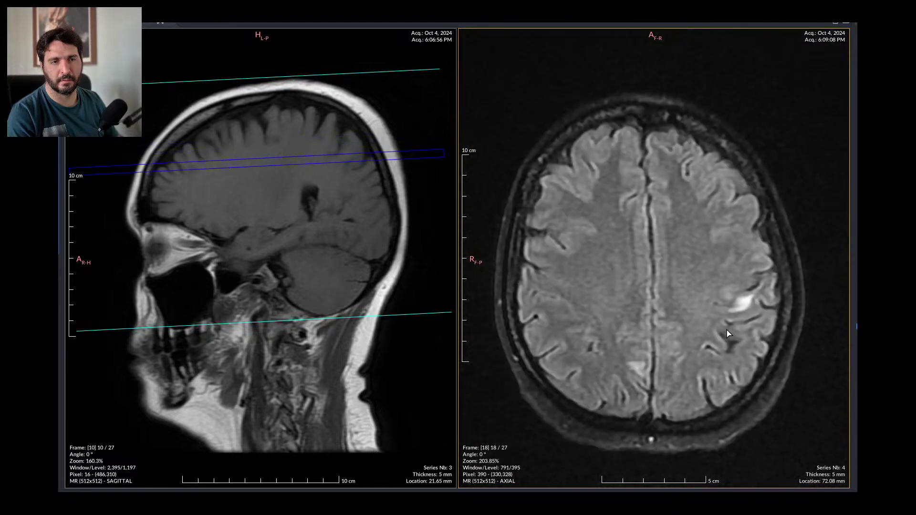
scroll(725, 336, "up", 2)
scroll(725, 337, "down", 5)
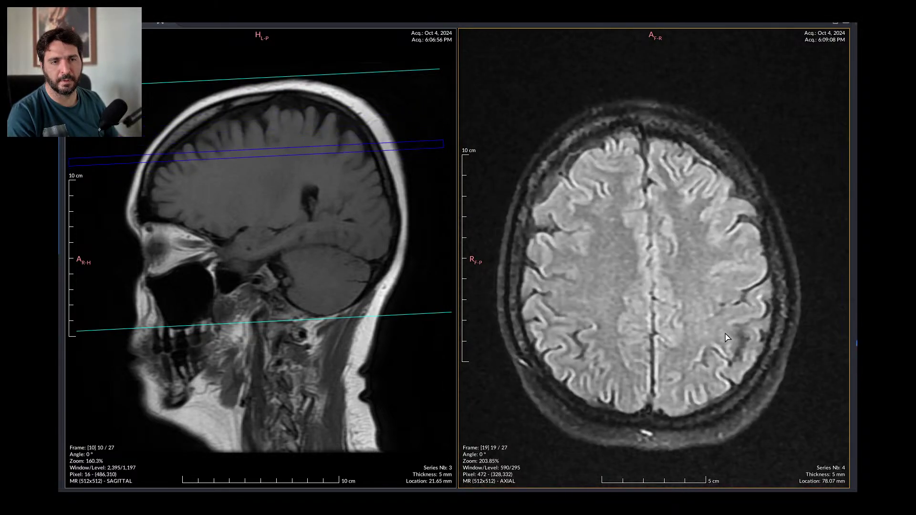
scroll(333, 237, "up", 10)
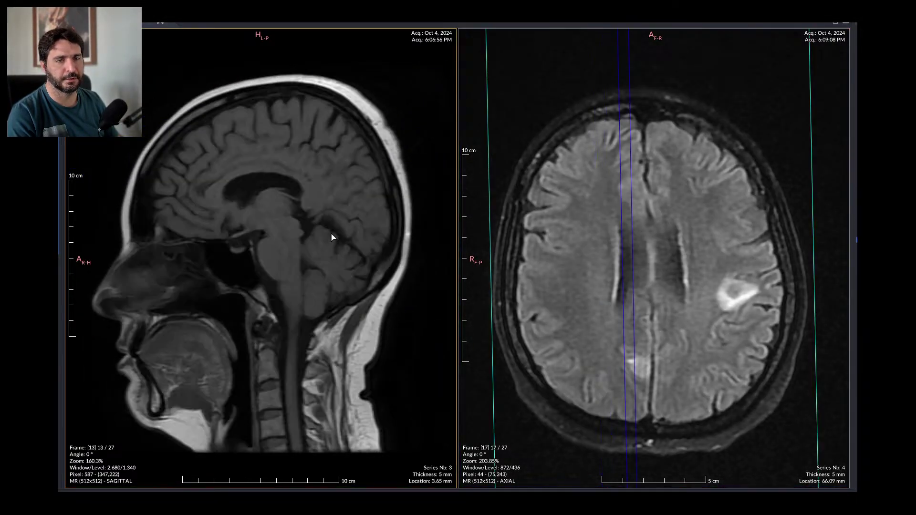
Step: Move sagittal series 3 across the midline to lateral slice 21 and enlarge it to 214.25%
scroll(328, 242, "up", 2)
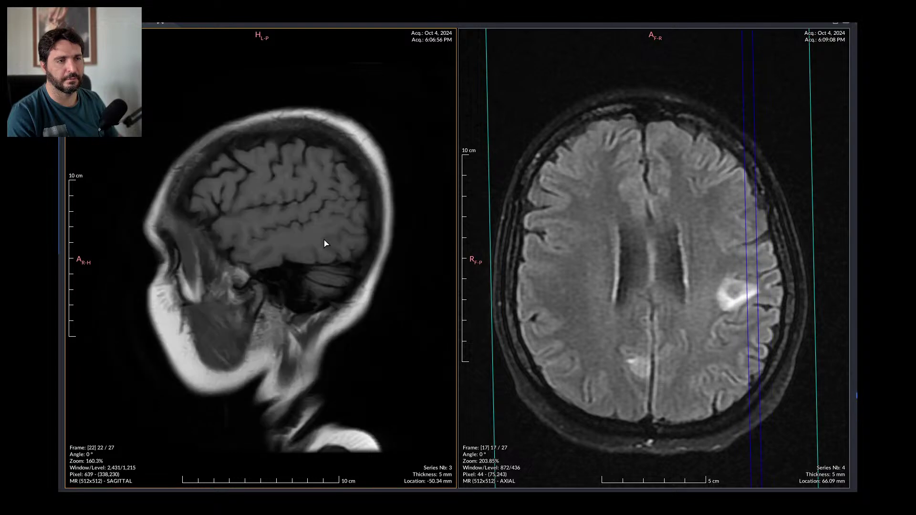
key("Down")
left_click(693, 335)
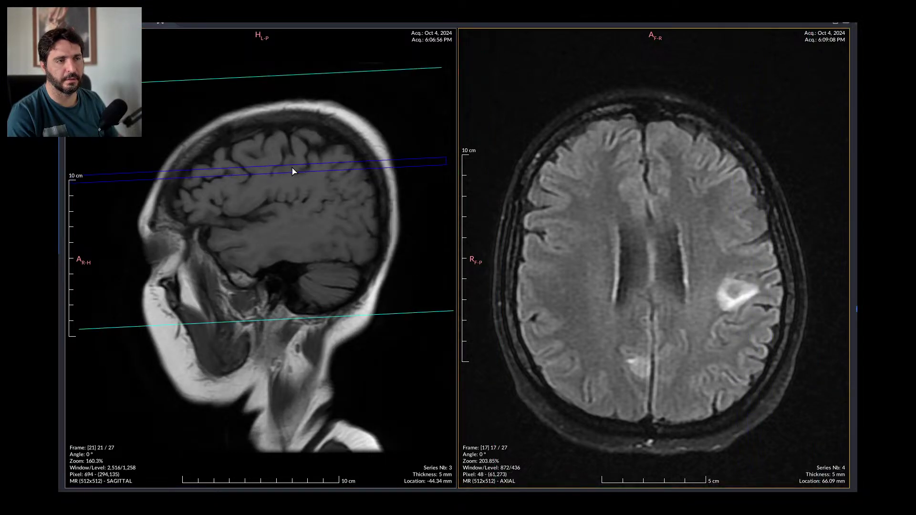
left_click_drag(293, 171, 280, 198)
Step: Correlate axial series 4 with sagittal slice 21, passing repeatedly between the vertex and the lateral ventricles
left_click(604, 289)
scroll(603, 288, "down", 7)
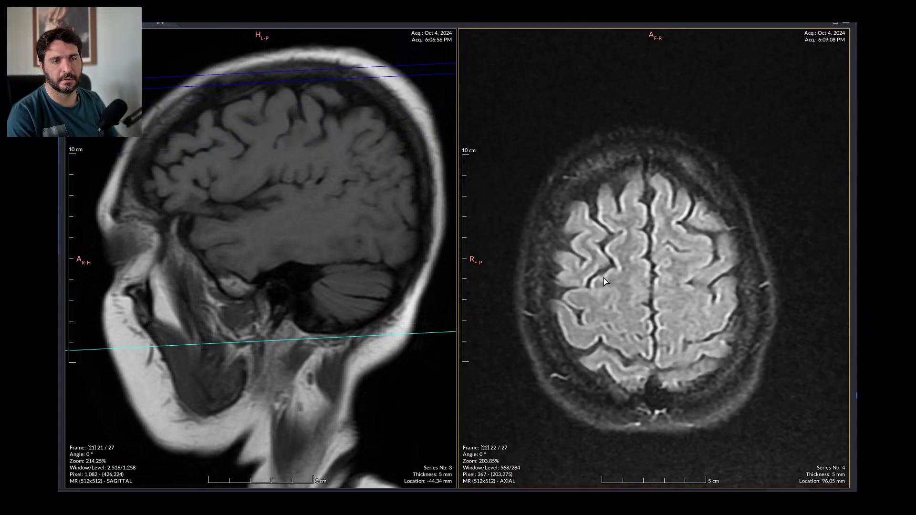
scroll(604, 289, "up", 5)
scroll(603, 289, "up", 3)
scroll(603, 289, "down", 3)
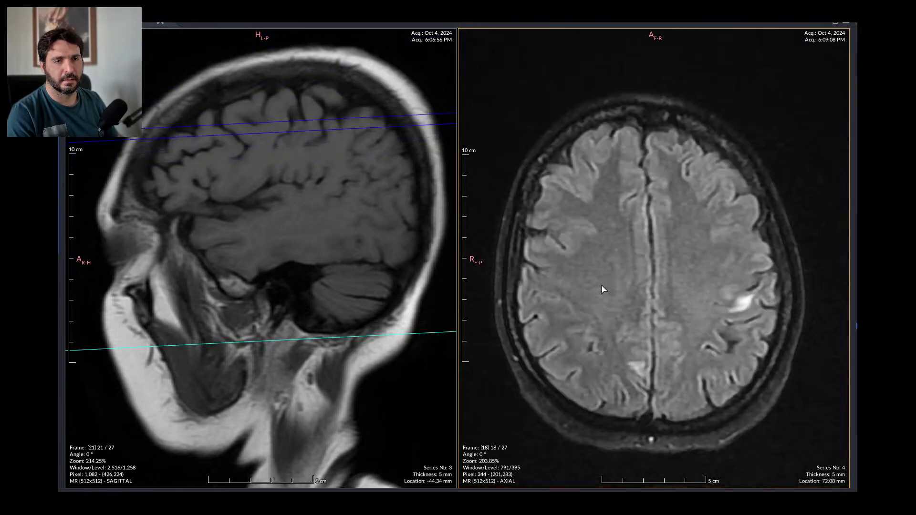
scroll(602, 289, "up", 3)
scroll(603, 290, "up", 3)
scroll(602, 296, "down", 7)
scroll(602, 299, "up", 5)
scroll(602, 303, "down", 3)
scroll(601, 303, "up", 6)
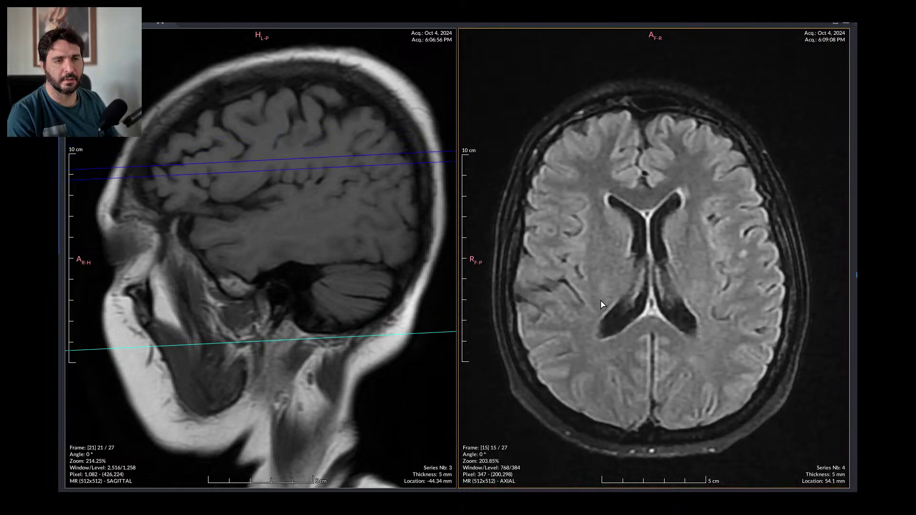
Step: Replace the sagittal view with axial series 5 and compare it with series 4 at 219.65% zoom, stopping at slice 17
left_click(215, 241)
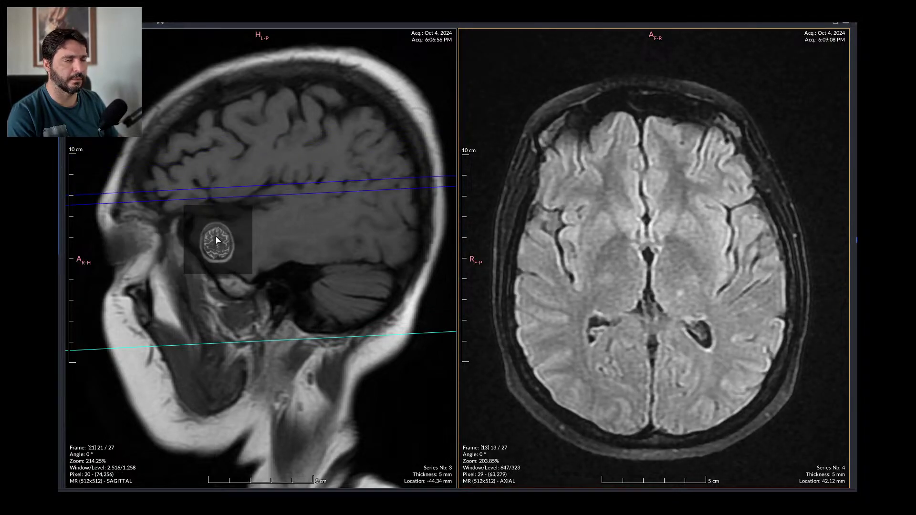
scroll(283, 328, "down", 5)
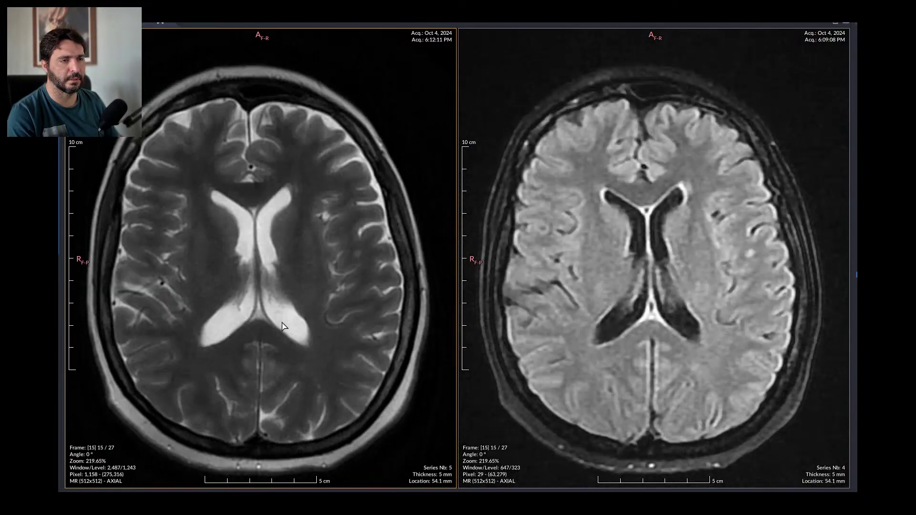
scroll(354, 314, "down", 4)
scroll(414, 336, "up", 4)
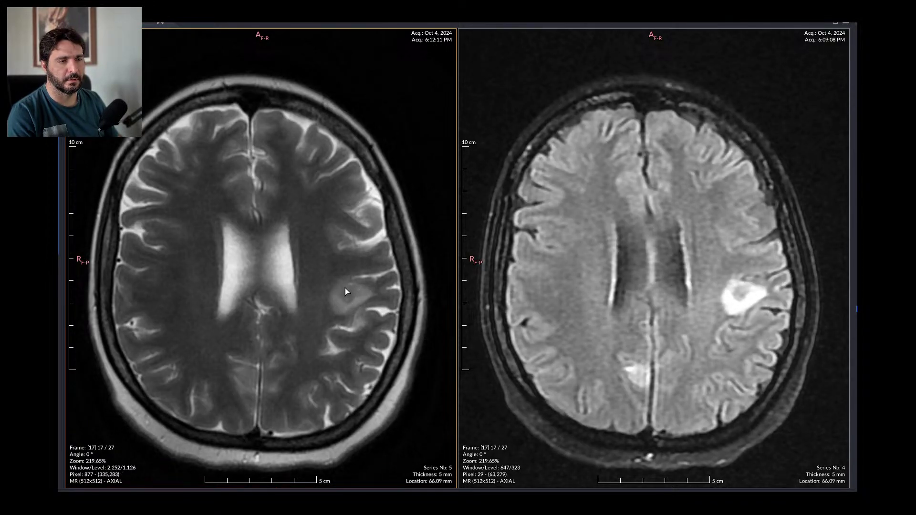
Step: Compare slices 17 and 18 of axial series 5 and series 4 side by side, returning both to slice 17
left_click_drag(706, 324, 722, 331)
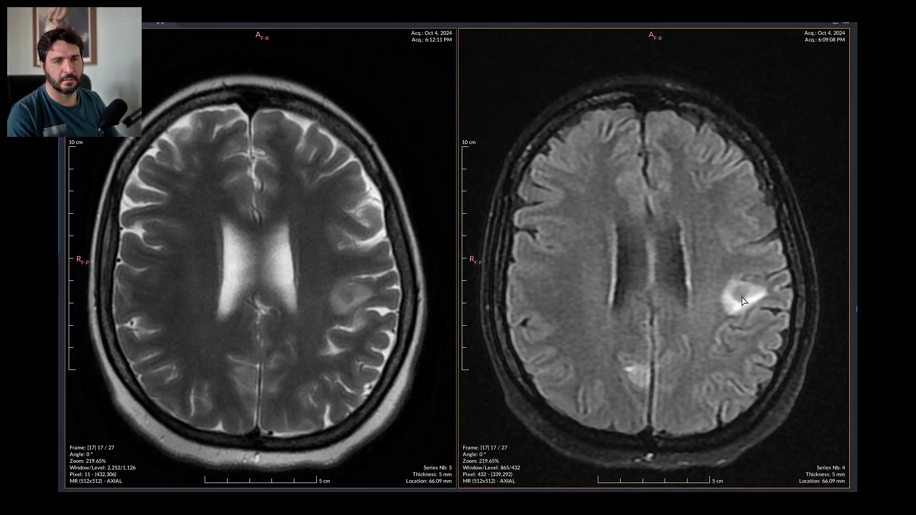
left_click(242, 407)
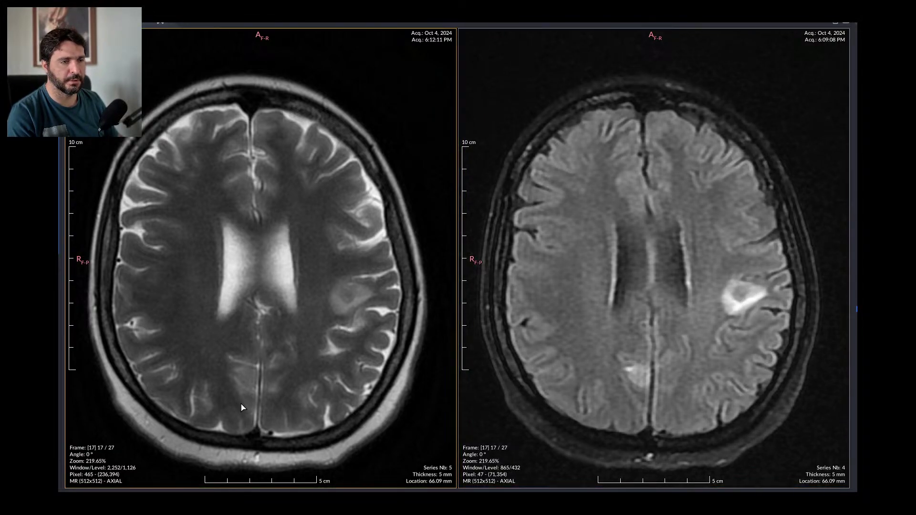
scroll(287, 419, "down", 2)
scroll(372, 307, "up", 3)
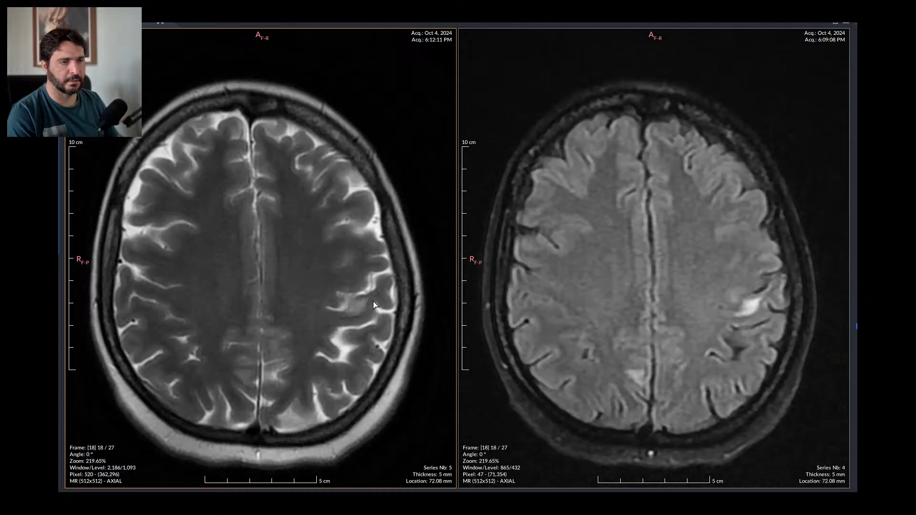
scroll(374, 303, "down", 2)
scroll(375, 303, "down", 1)
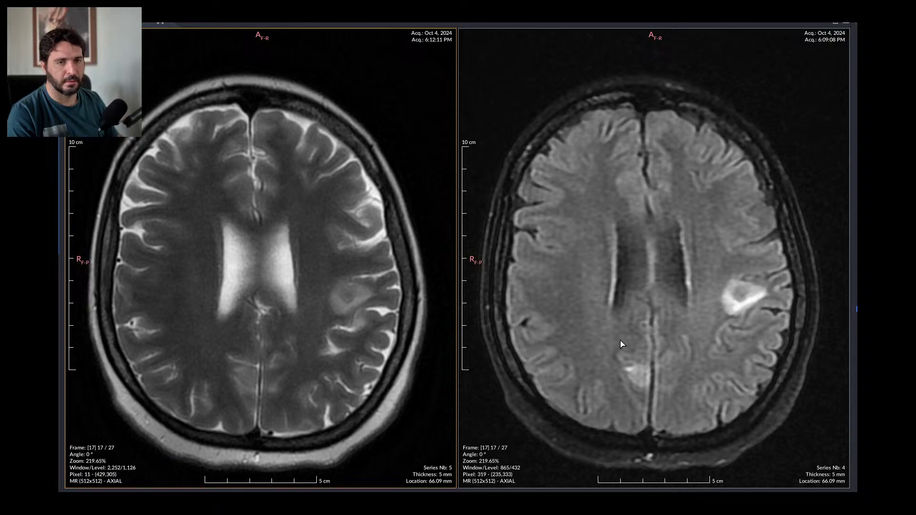
Step: Examine the bright area in axial series 4 across the slices around 16 and 17
left_click(673, 338)
scroll(675, 337, "down", 3)
scroll(677, 336, "up", 3)
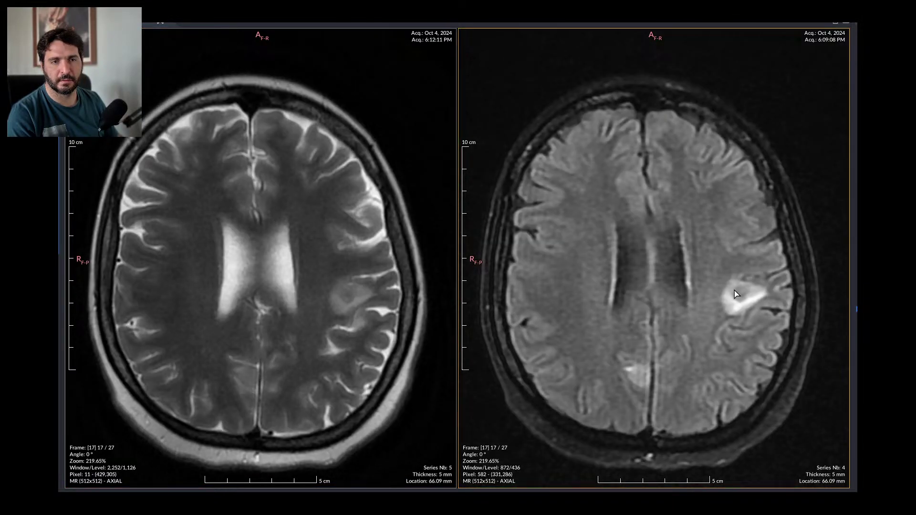
scroll(758, 289, "up", 1)
scroll(758, 289, "down", 1)
scroll(757, 289, "up", 1)
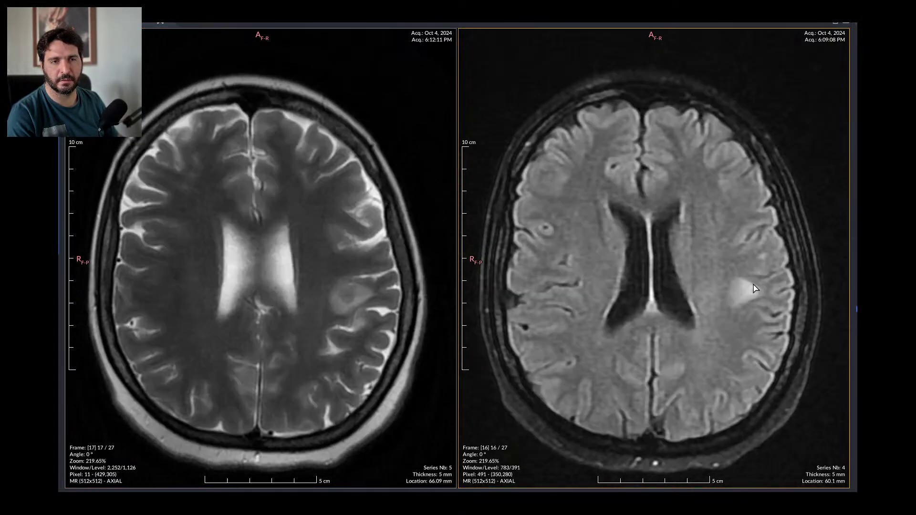
scroll(755, 288, "down", 1)
scroll(754, 289, "up", 3)
scroll(753, 290, "down", 3)
Step: Examine the matching slices of axial series 5 above and below the lateral ventricles, ending at slice 16
left_click(235, 348)
scroll(236, 348, "up", 3)
scroll(235, 351, "down", 6)
scroll(236, 352, "up", 6)
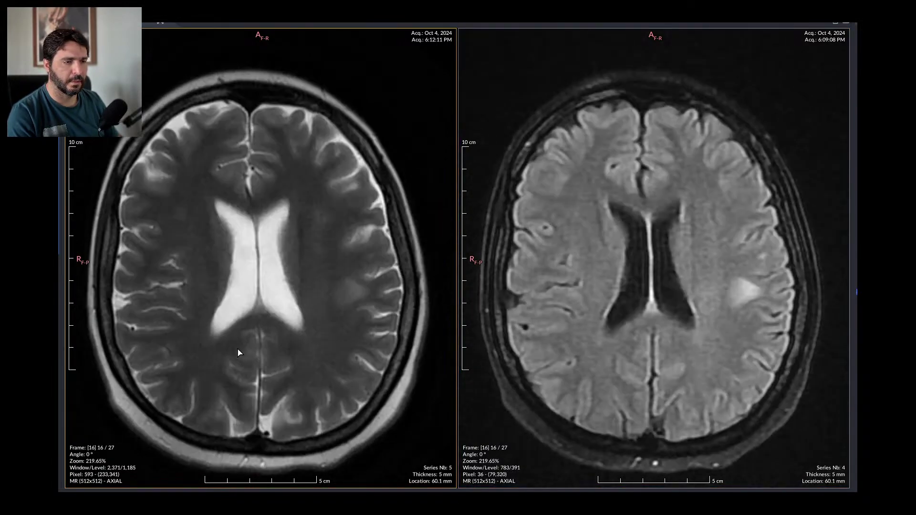
Step: Review axial series 5 and 4 together from slice 16 down to slice 8 and back up past slice 17
scroll(228, 355, "up", 7)
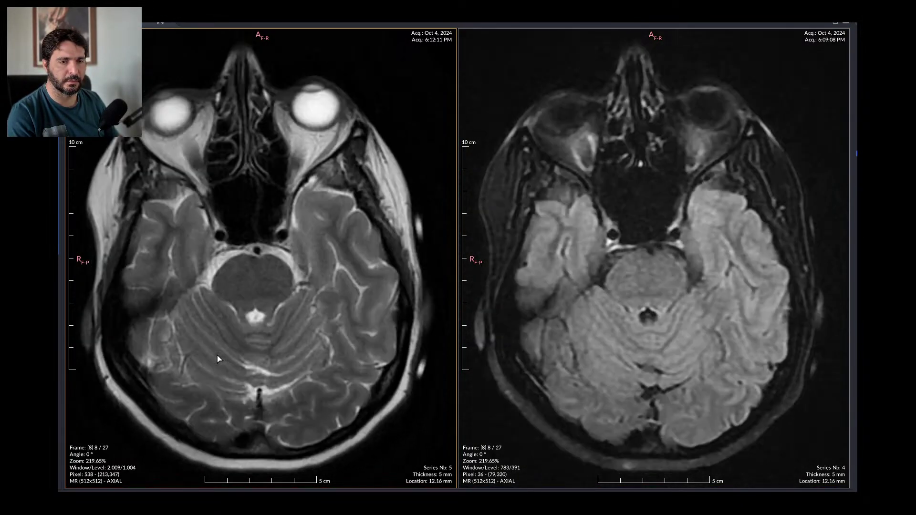
scroll(219, 359, "down", 5)
scroll(216, 360, "down", 4)
scroll(216, 360, "up", 2)
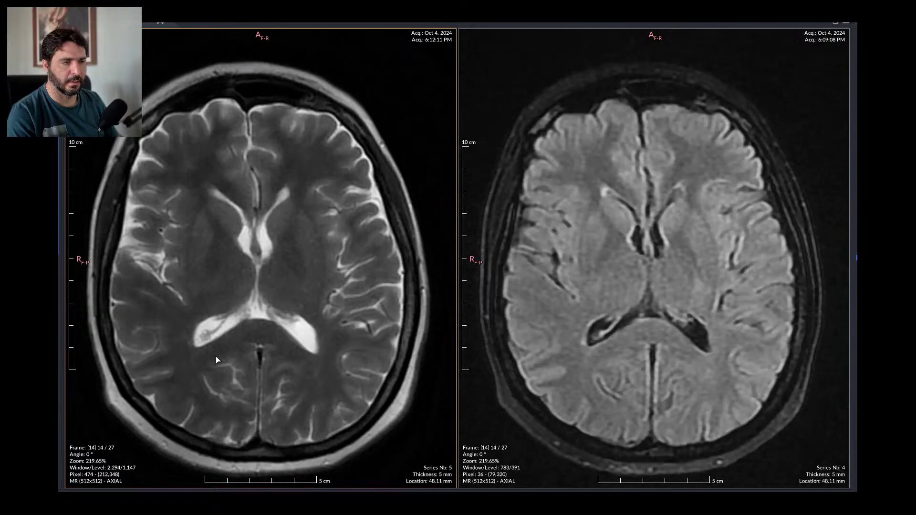
scroll(216, 359, "down", 2)
scroll(216, 360, "down", 3)
scroll(634, 373, "up", 2)
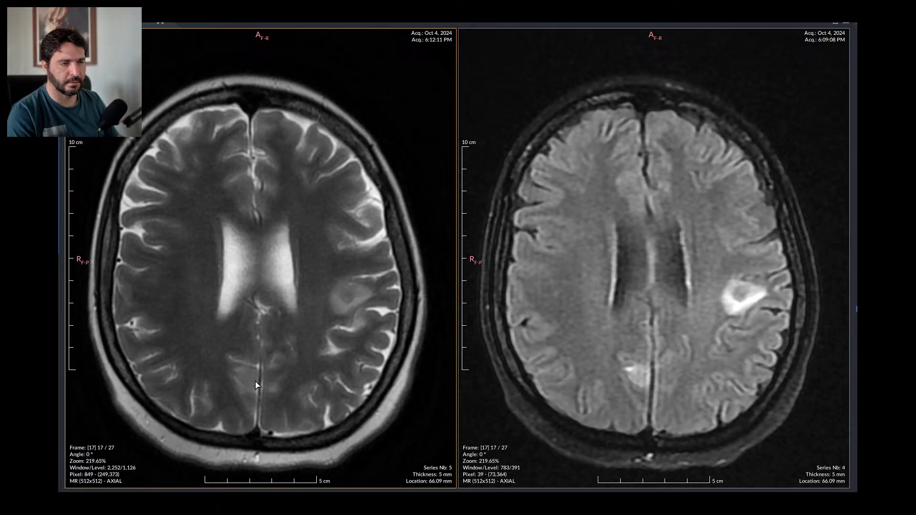
scroll(603, 392, "down", 2)
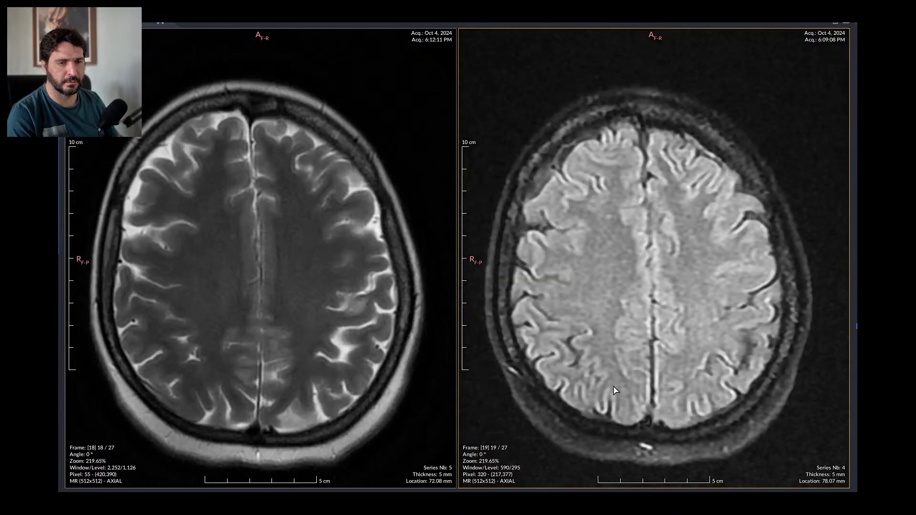
Step: Follow both axial brain series down to the skull base around slices 2 and 3, returning to slice 15
scroll(614, 391, "up", 4)
scroll(295, 379, "up", 14)
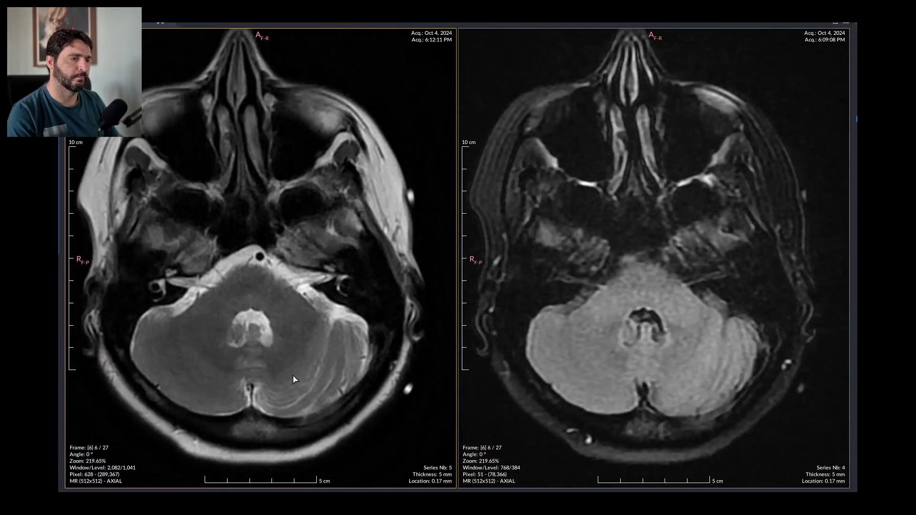
scroll(291, 380, "down", 5)
scroll(286, 380, "up", 3)
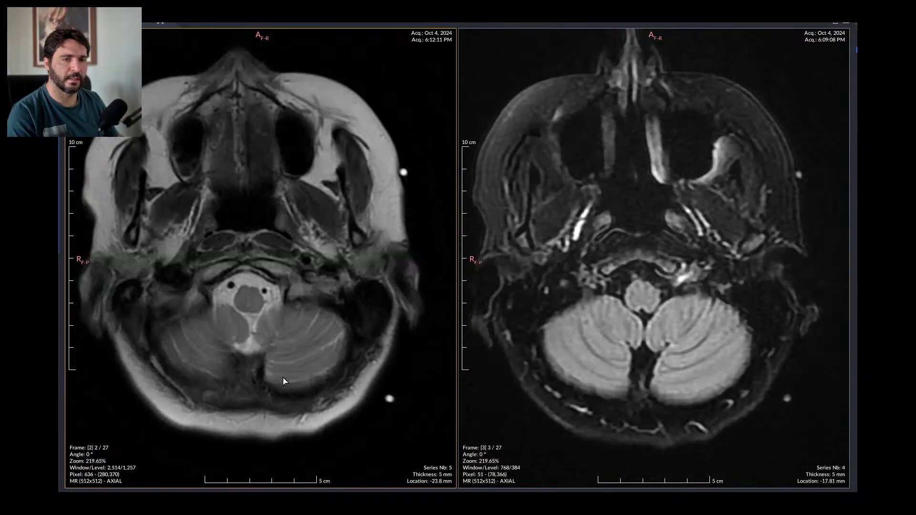
scroll(283, 381, "down", 1)
scroll(283, 382, "down", 14)
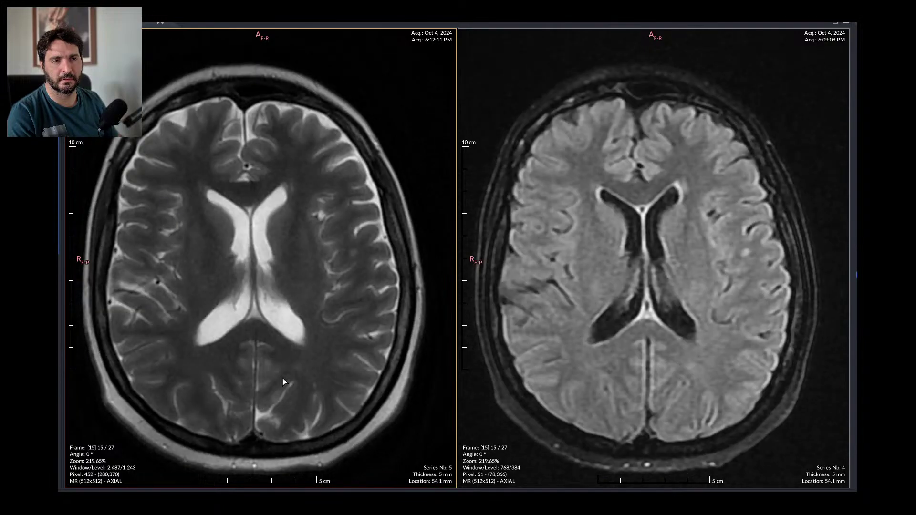
Step: Compare slices 17 to 19 of axial series 5 with the bright areas in series 4
scroll(282, 383, "up", 4)
scroll(280, 384, "down", 4)
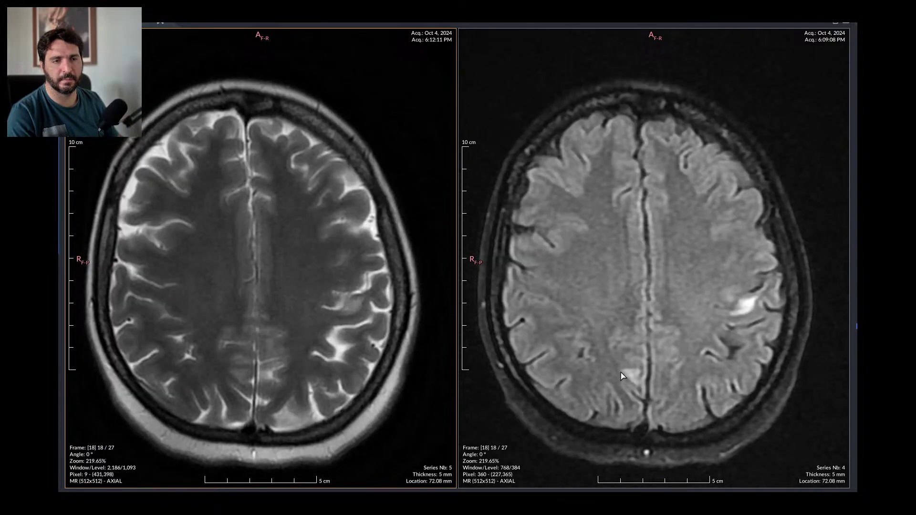
scroll(629, 375, "up", 1)
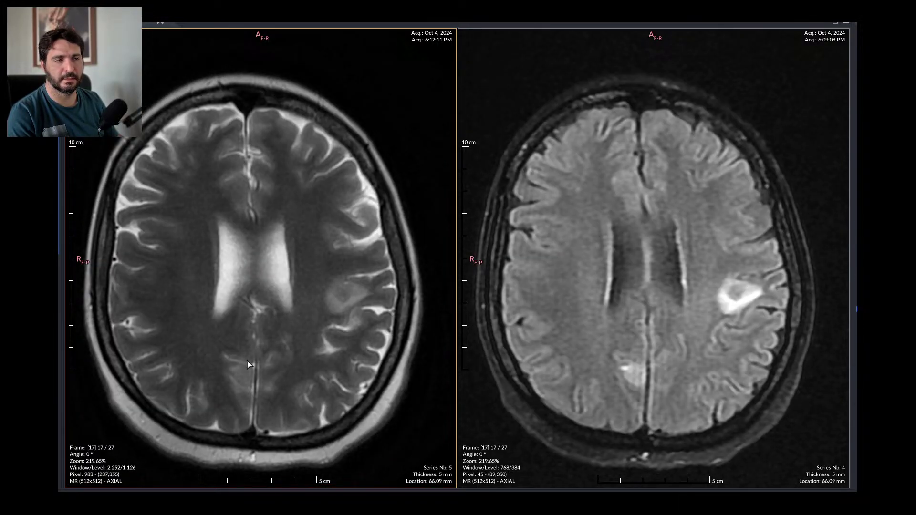
scroll(247, 365, "down", 6)
scroll(210, 371, "up", 4)
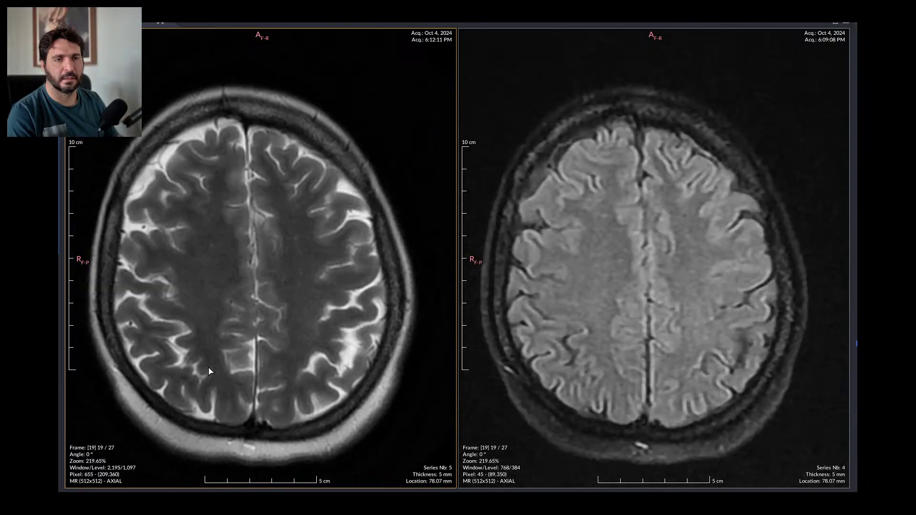
scroll(190, 371, "up", 3)
Step: Replace axial series 5 with axial series 6, reduce it to 352.15% zoom, and go to slice 1
left_click_drag(96, 119, 225, 281)
scroll(217, 290, "down", 5)
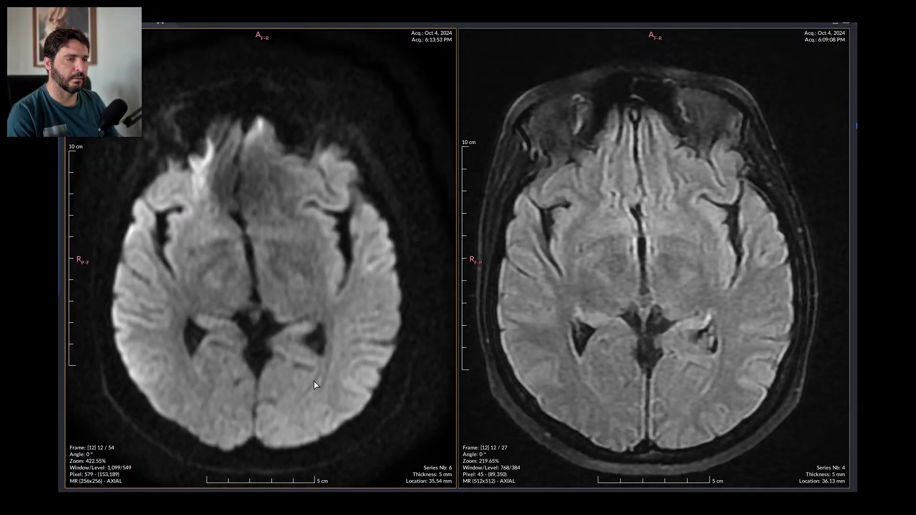
scroll(317, 379, "up", 7)
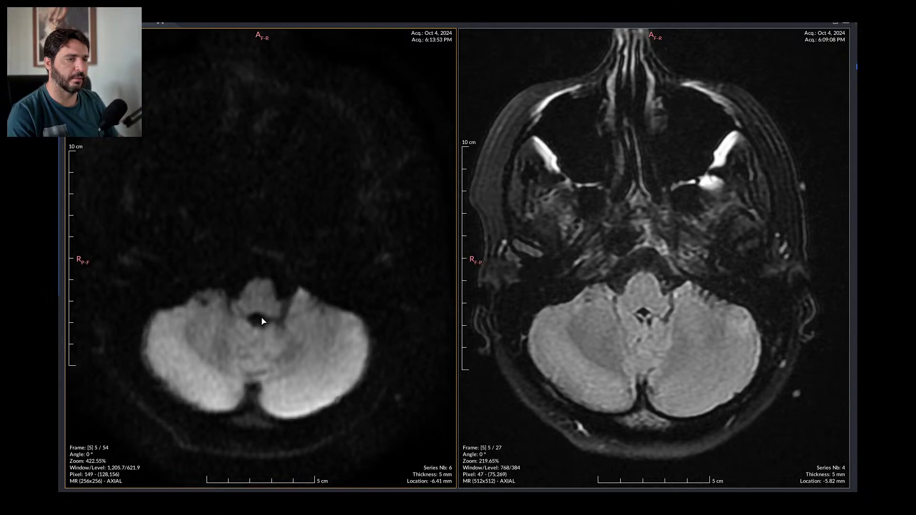
left_click_drag(259, 319, 322, 262)
scroll(309, 276, "up", 1)
scroll(308, 285, "up", 3)
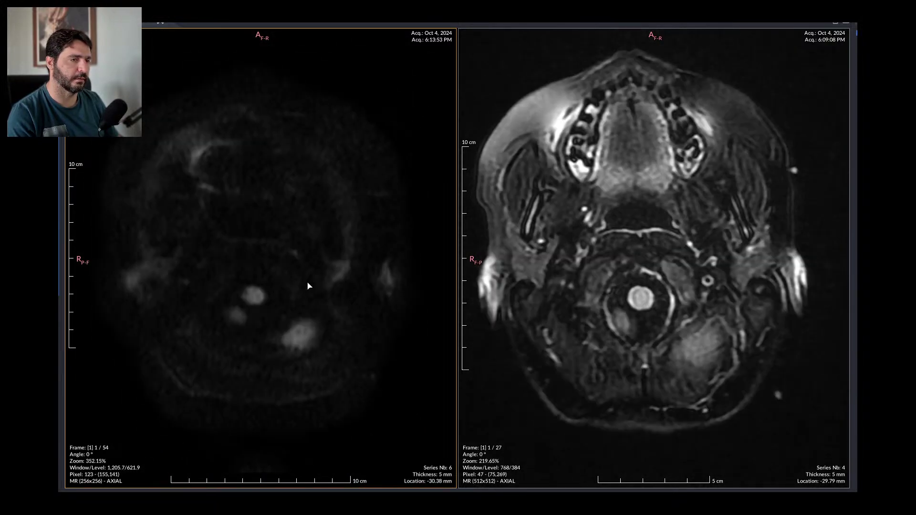
Step: Compare axial series 6 with series 4 from slice 1 up through the lateral ventricles, stopping at slice 17
scroll(307, 286, "down", 8)
scroll(377, 311, "down", 9)
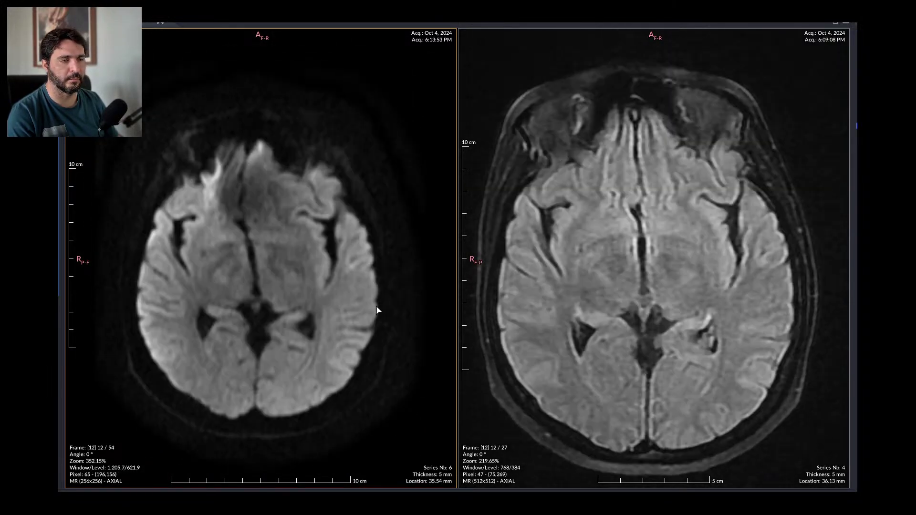
scroll(219, 363, "up", 1)
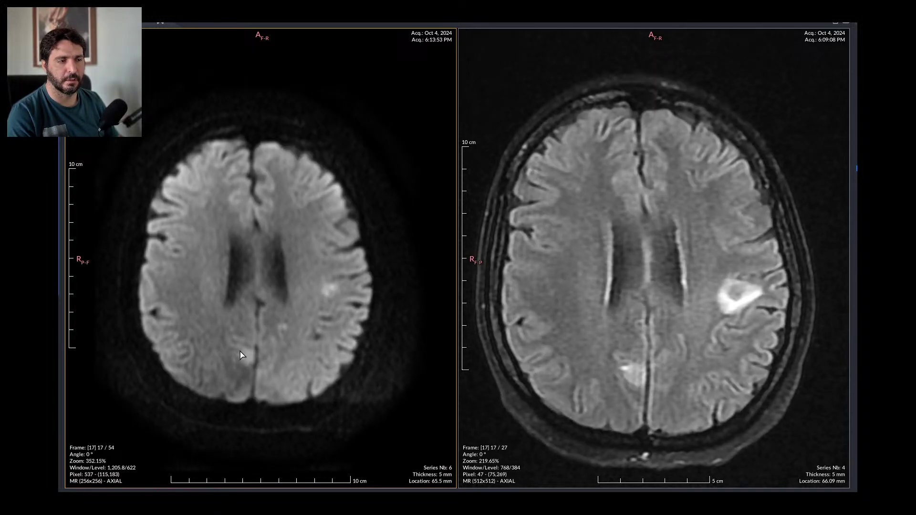
scroll(359, 334, "down", 2)
scroll(360, 333, "up", 4)
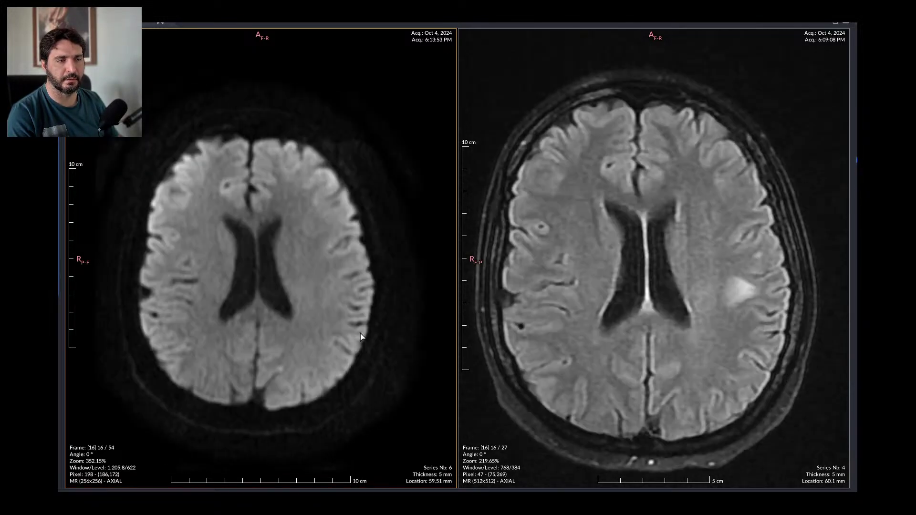
scroll(359, 335, "down", 2)
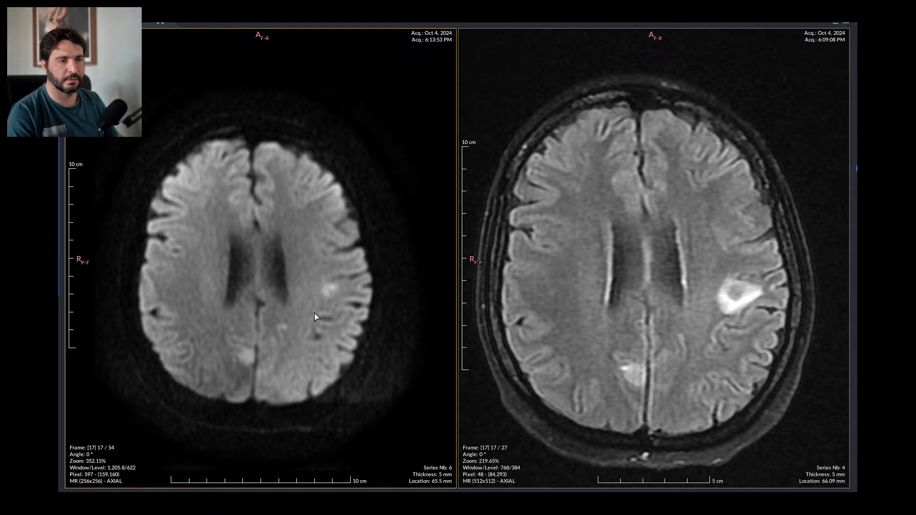
Step: Enlarge axial series 6 to 415.65% zoom while checking the slices around 17 against series 4
scroll(315, 317, "down", 2)
scroll(315, 317, "up", 4)
scroll(315, 318, "down", 3)
left_click_drag(315, 317, 316, 382)
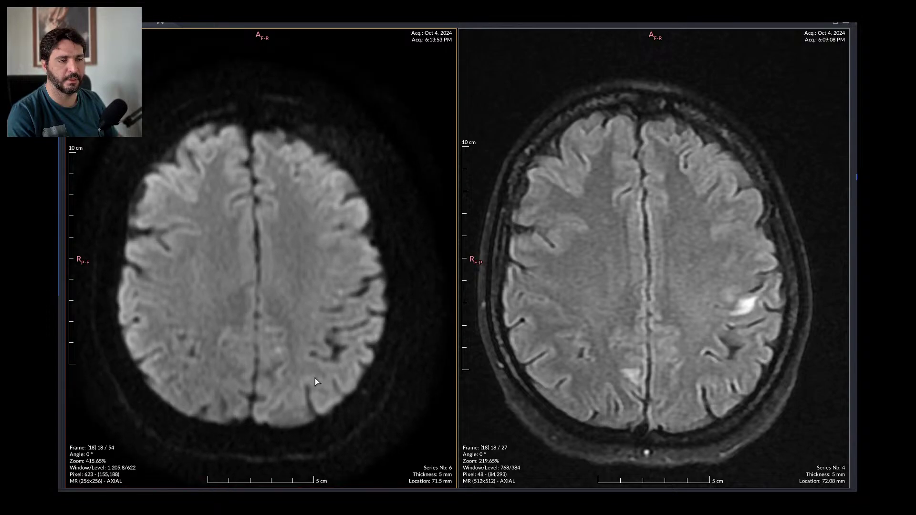
scroll(339, 373, "up", 3)
scroll(338, 373, "down", 2)
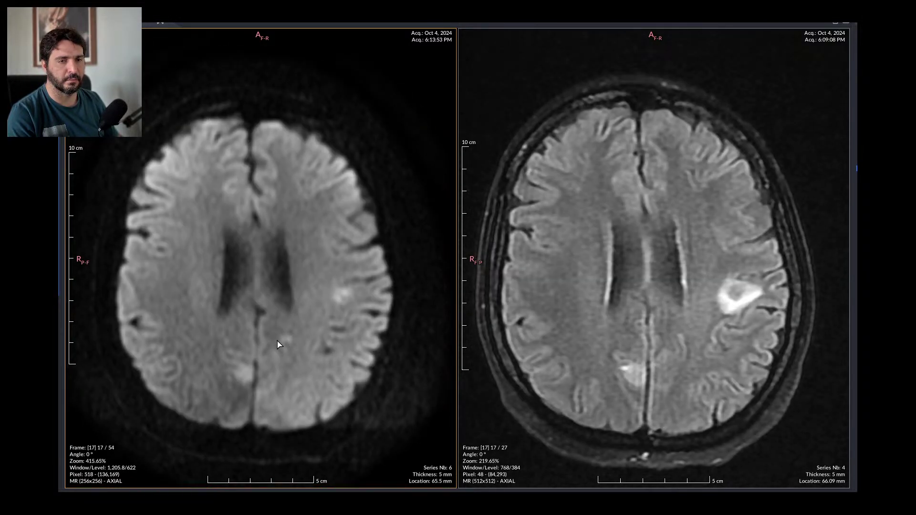
Step: Examine the small bright spots in axial series 6 across slices 16 to 18 alongside series 4
scroll(277, 341, "down", 2)
scroll(296, 353, "up", 5)
scroll(324, 364, "down", 4)
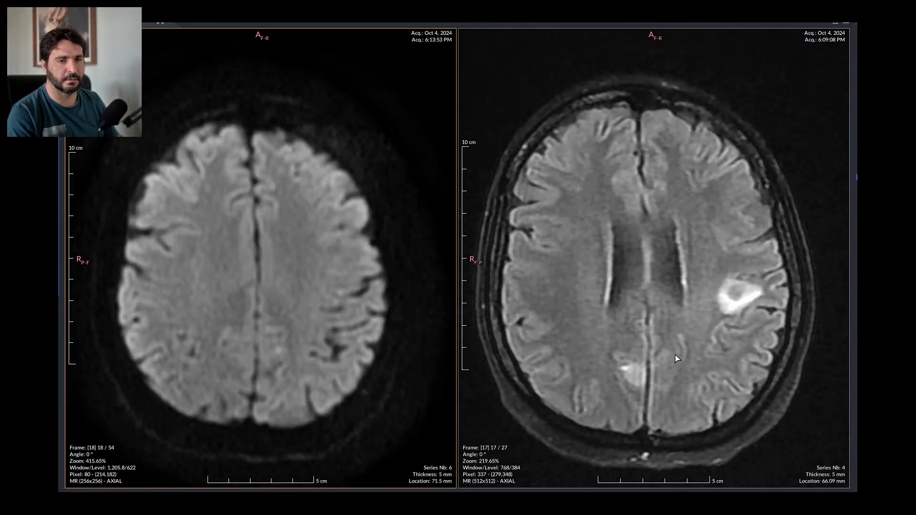
scroll(286, 358, "up", 2)
scroll(292, 364, "down", 2)
scroll(292, 364, "up", 2)
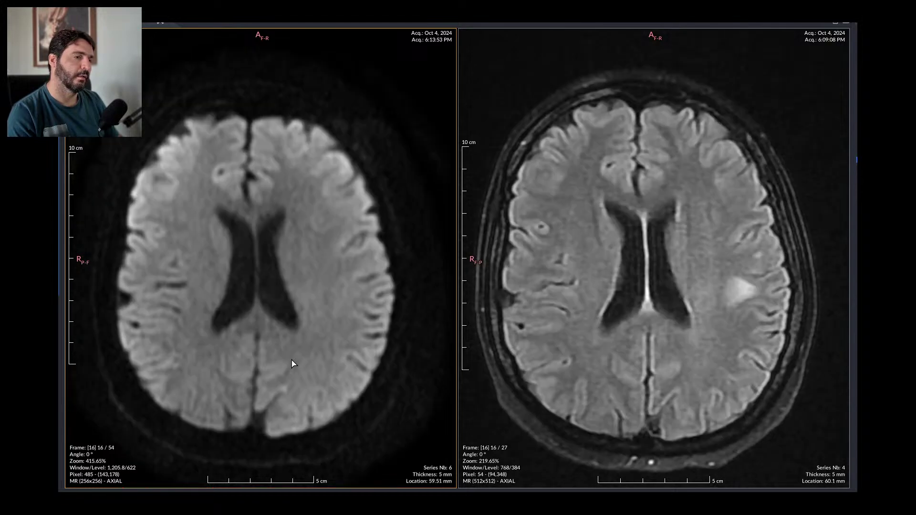
scroll(293, 358, "down", 1)
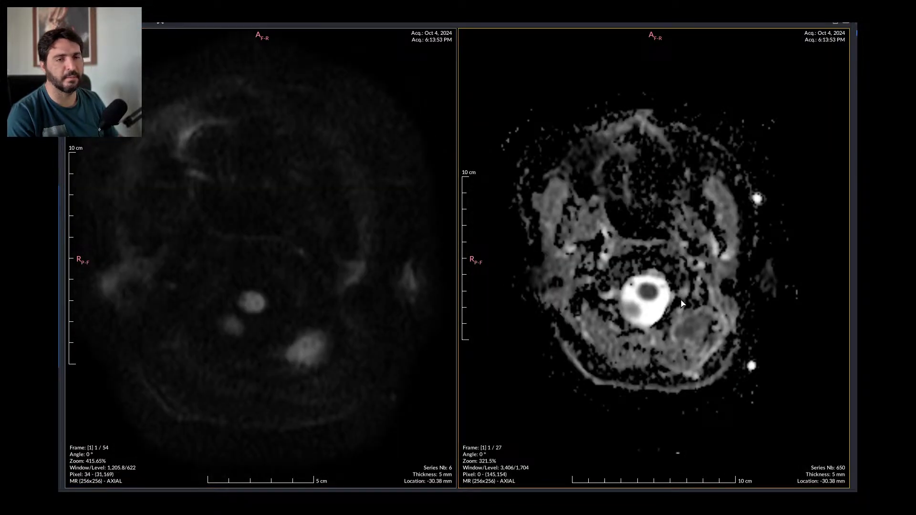
Step: Compare axial series 650 with series 6 from slice 1 up to slice 17 at 419.1% zoom
scroll(652, 292, "up", 3)
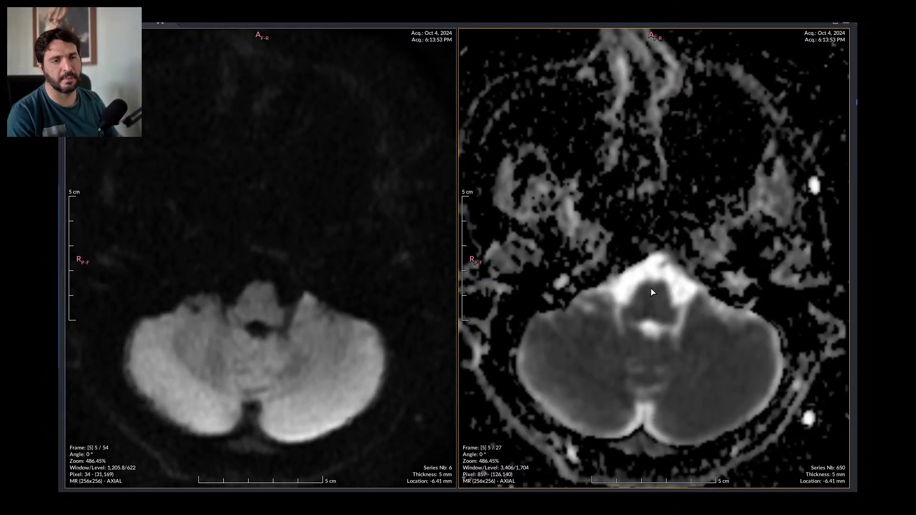
scroll(651, 305, "down", 6)
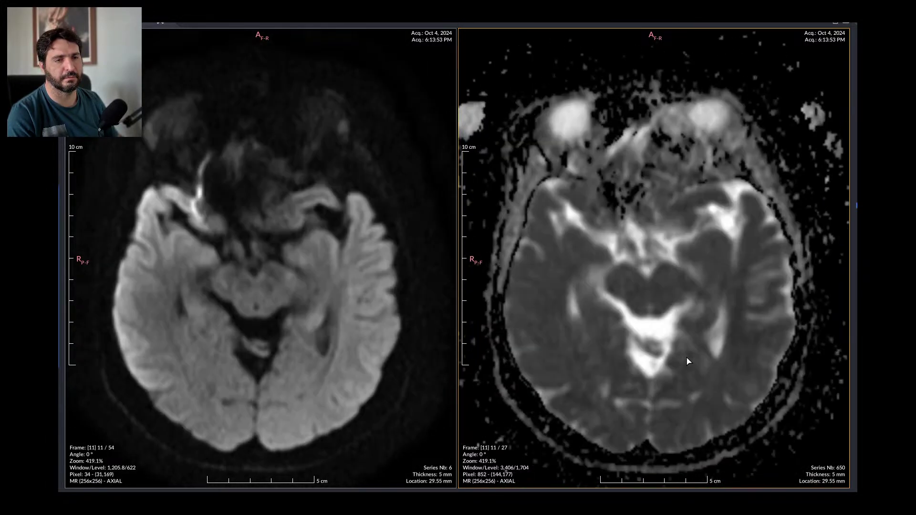
scroll(687, 361, "down", 4)
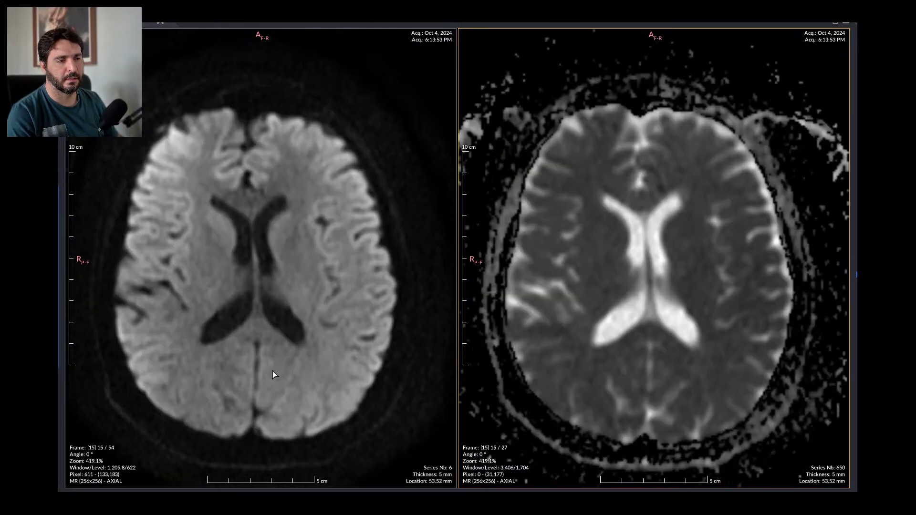
scroll(261, 377, "down", 2)
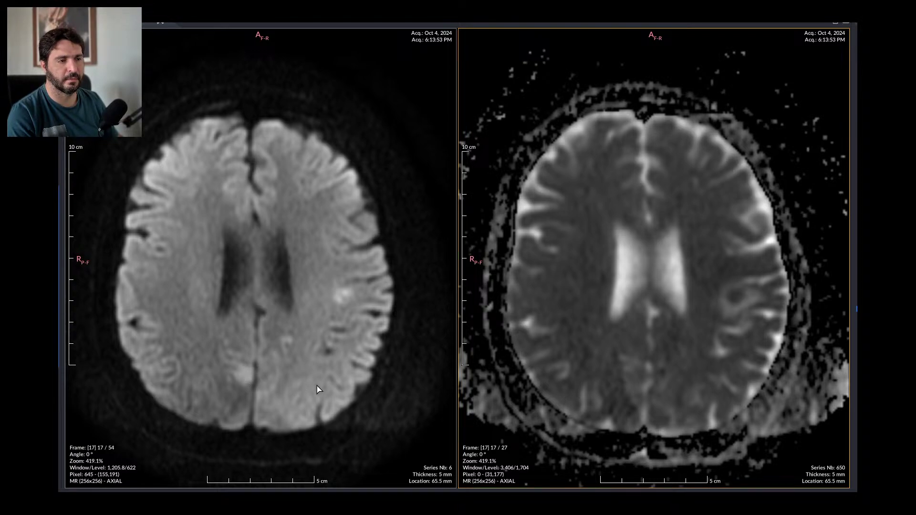
scroll(639, 389, "down", 3)
scroll(647, 382, "up", 5)
scroll(651, 389, "down", 2)
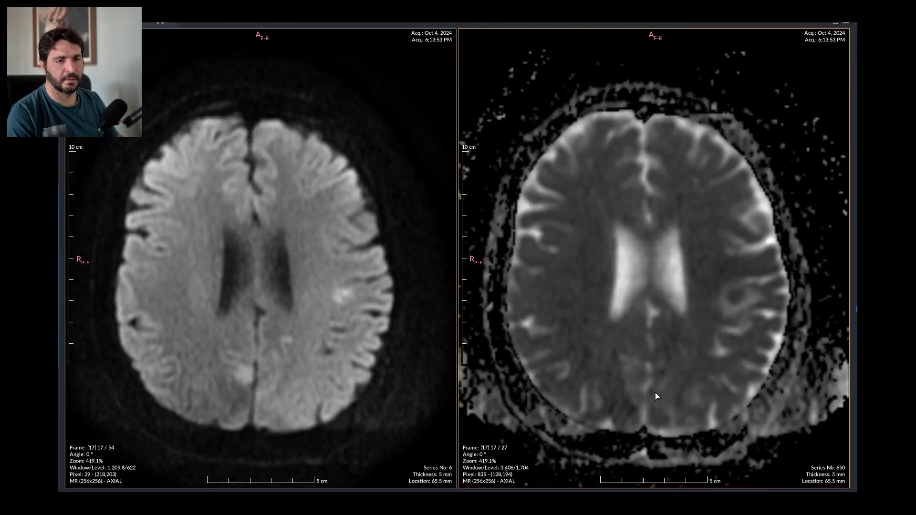
Step: Adjust the window/level of axial series 650 to about 4,095/2,282 and check the slices around 17
left_click_drag(654, 395, 641, 343)
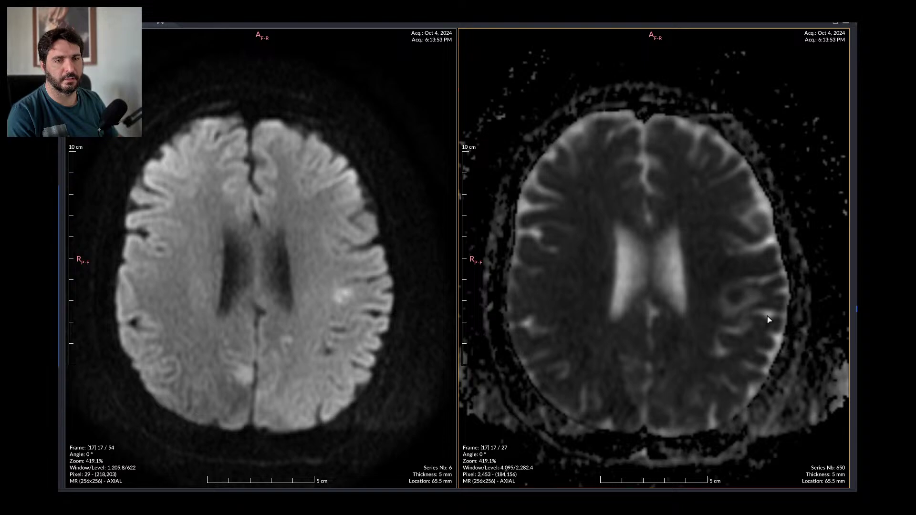
scroll(768, 321, "down", 3)
scroll(768, 324, "up", 6)
scroll(769, 325, "down", 3)
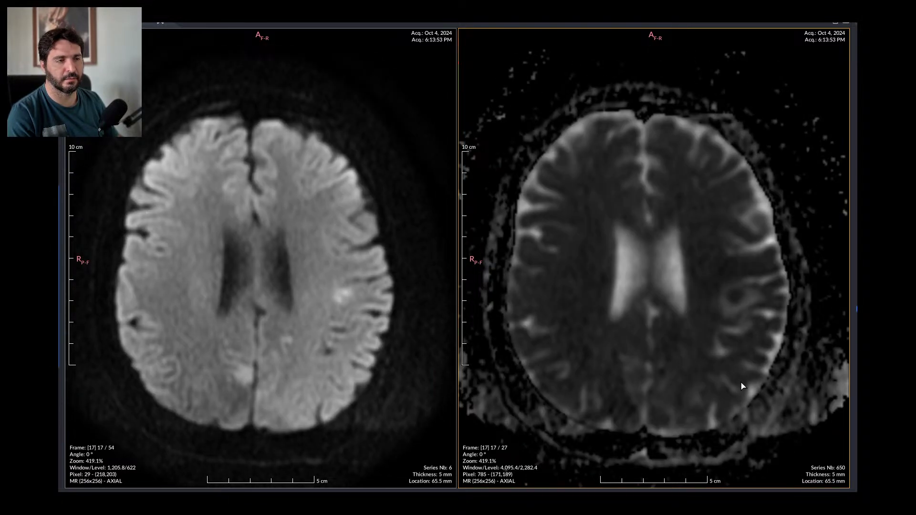
Step: Examine the lesion areas in axial series 650 and series 6 above and below slice 17, returning to it
scroll(742, 382, "down", 2)
scroll(740, 401, "up", 5)
scroll(741, 400, "down", 4)
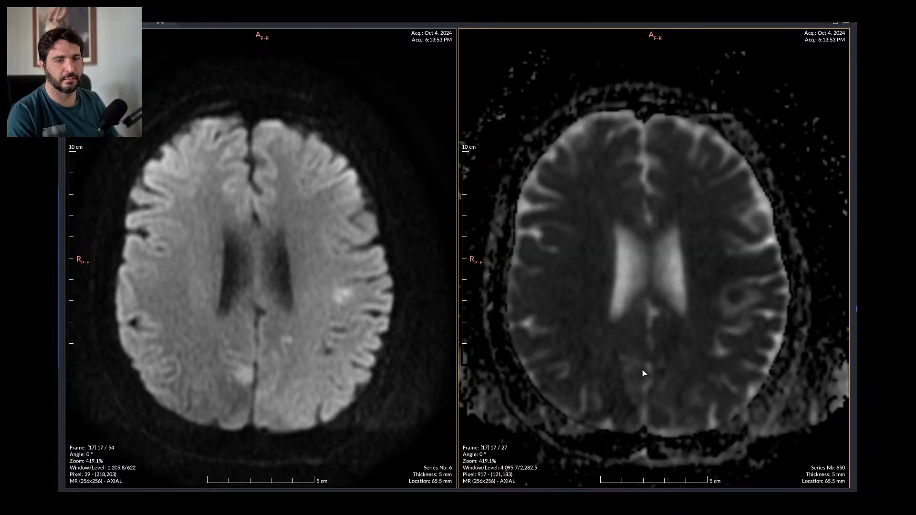
scroll(643, 373, "down", 2)
scroll(630, 375, "down", 2)
scroll(733, 430, "up", 4)
Step: Reduce the image overlay information, replace axial series 6 with the sagittal brain series, and bring it to the midline slice
key("a")
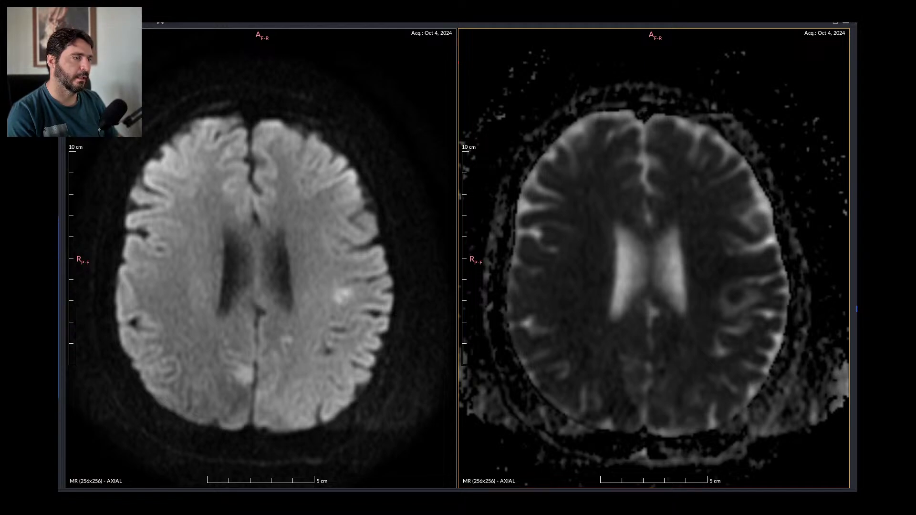
left_click(234, 217)
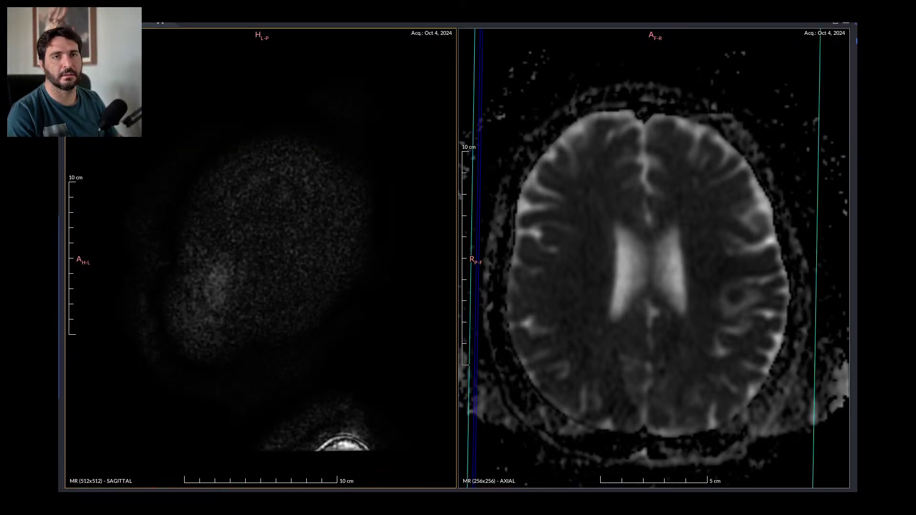
scroll(816, 174, "down", 15)
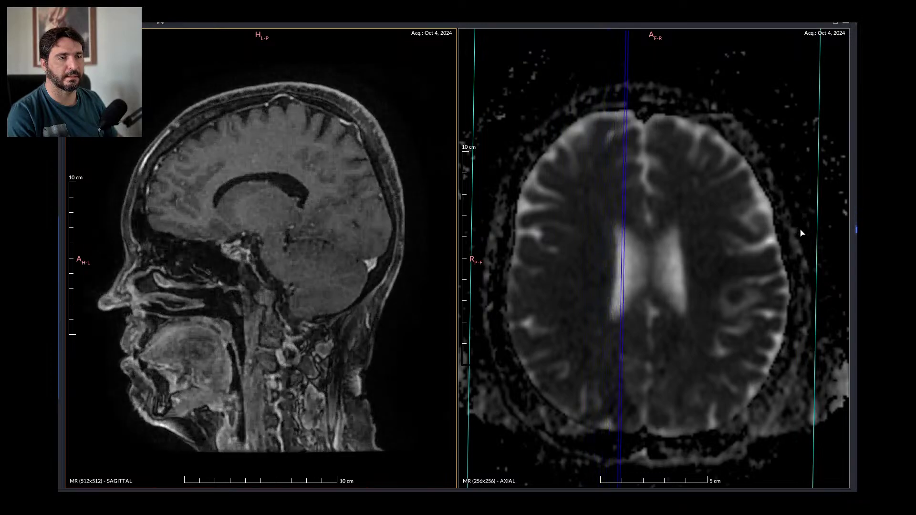
left_click_drag(801, 233, 783, 264)
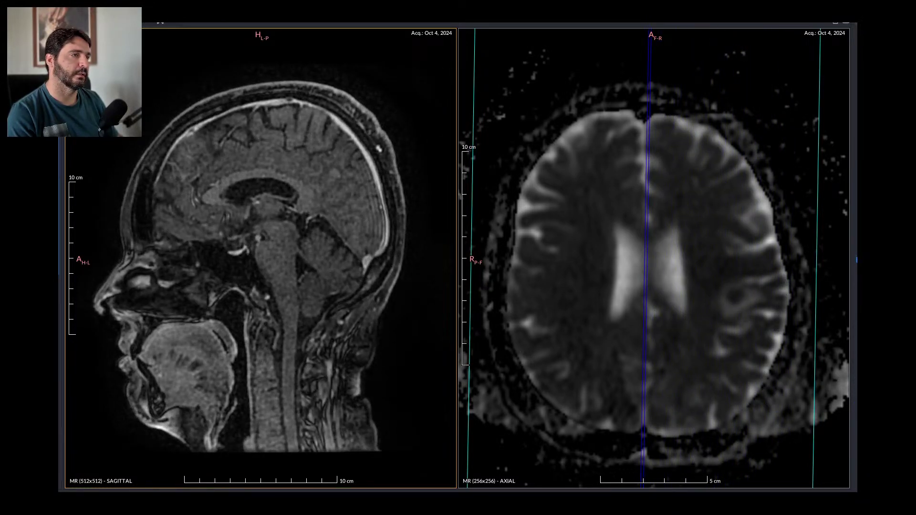
Step: Replace axial series 650 with the 512x512 axial brain series and go to the slice through the eyes and midbrain
left_click_drag(76, 71, 716, 154)
left_click_drag(76, 71, 785, 172)
scroll(778, 256, "up", 10)
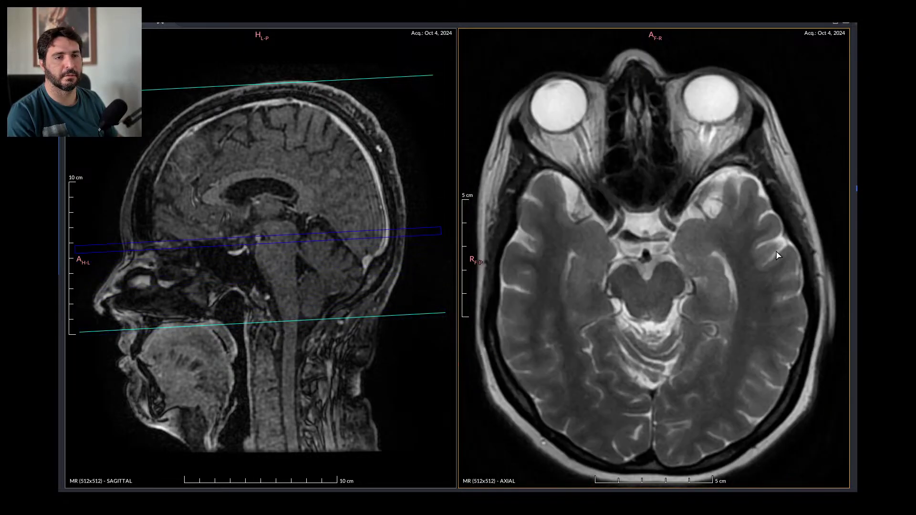
Step: Review the bright-fluid axial brain series from the midbrain up to the lateral ventricles and back to the basal ganglia
scroll(778, 256, "up", 15)
scroll(777, 256, "down", 5)
scroll(777, 256, "up", 8)
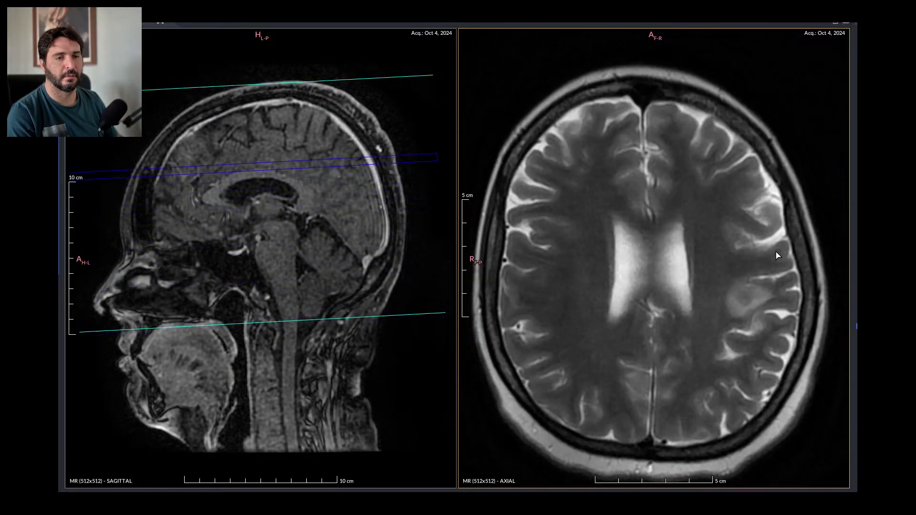
scroll(777, 256, "up", 3)
scroll(777, 256, "down", 10)
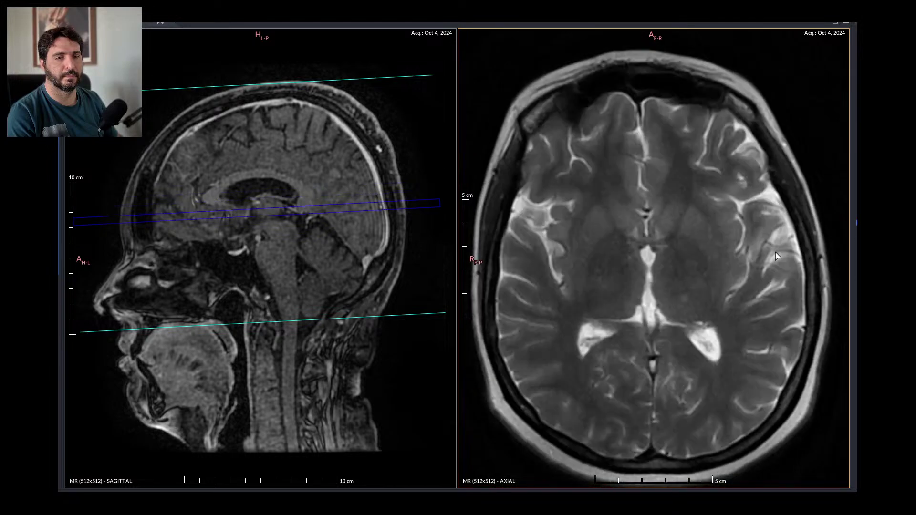
scroll(774, 256, "down", 2)
Step: Replace the bright-fluid axial series with the dark-fluid 512x512 axial series and go to the lateral ventricle slice showing both bright lesions
scroll(693, 230, "up", 3)
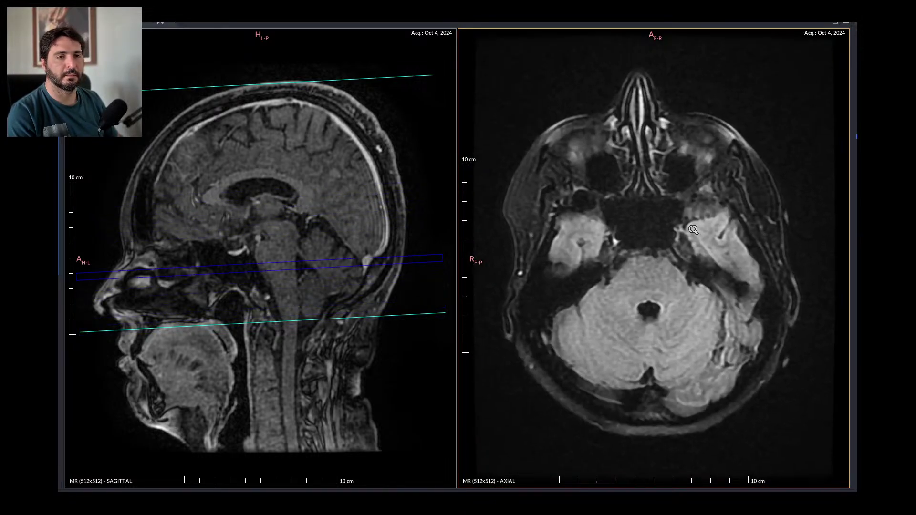
scroll(693, 230, "up", 12)
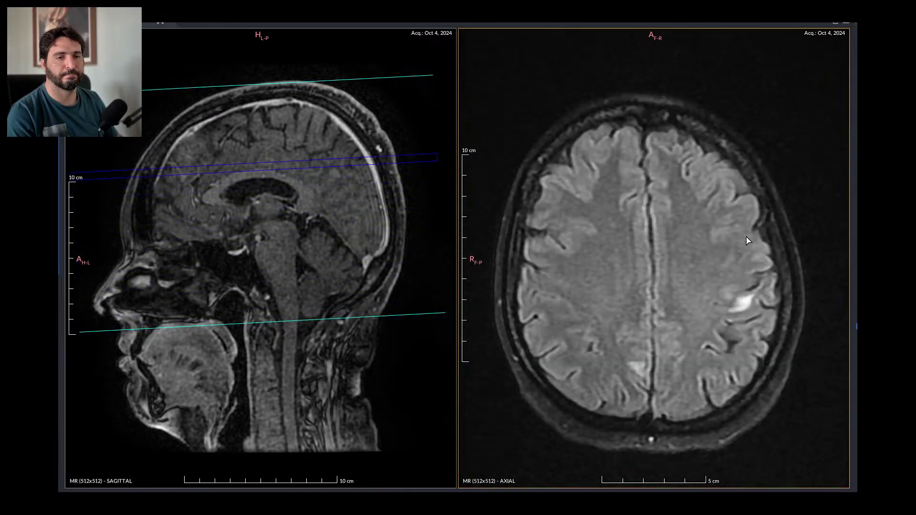
scroll(747, 241, "down", 4)
Step: Build a multiplanar reconstruction of the sagittal series and show its 272x512 axial reformat beside the dark-fluid axial series, up to the posterior fossa
left_click(328, 259)
scroll(327, 242, "up", 4)
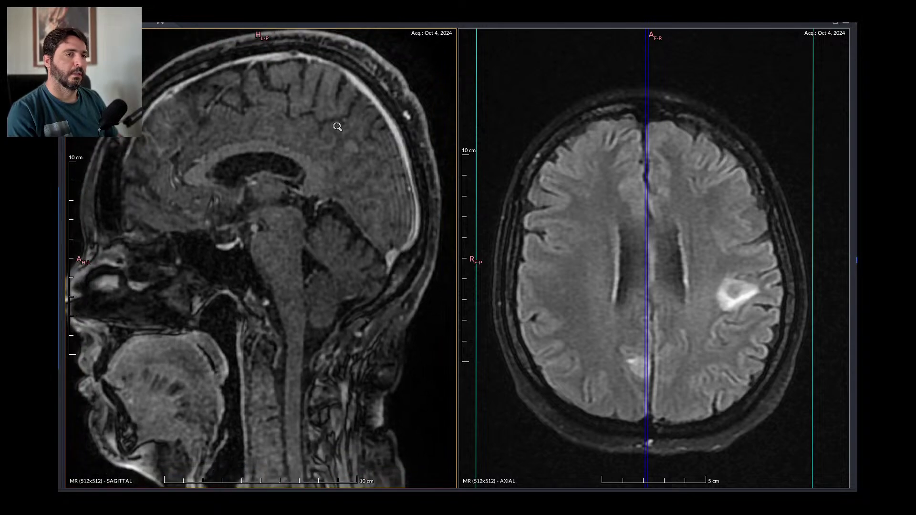
scroll(329, 121, "down", 2)
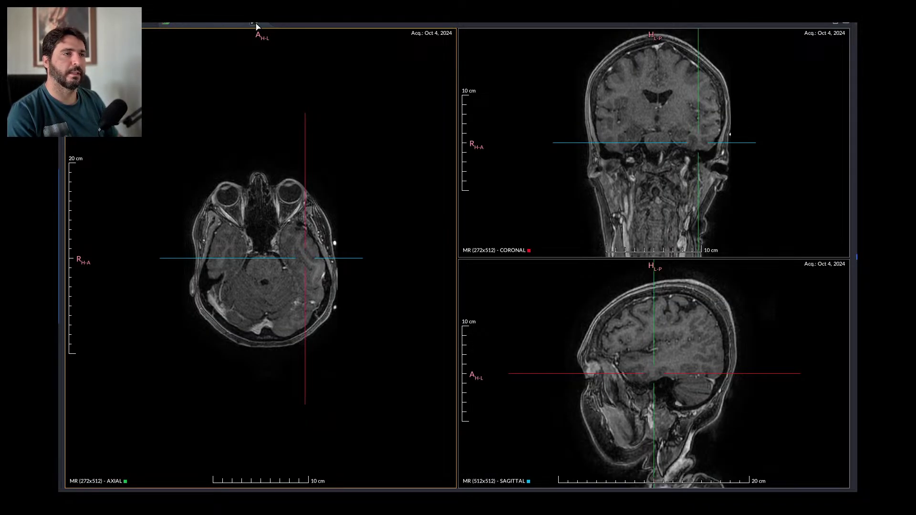
left_click(255, 24)
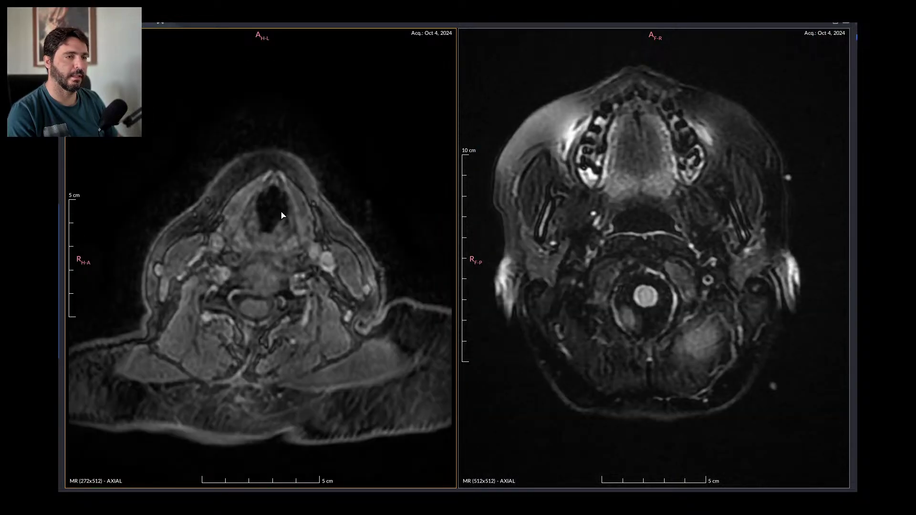
scroll(293, 233, "down", 2)
scroll(806, 240, "down", 15)
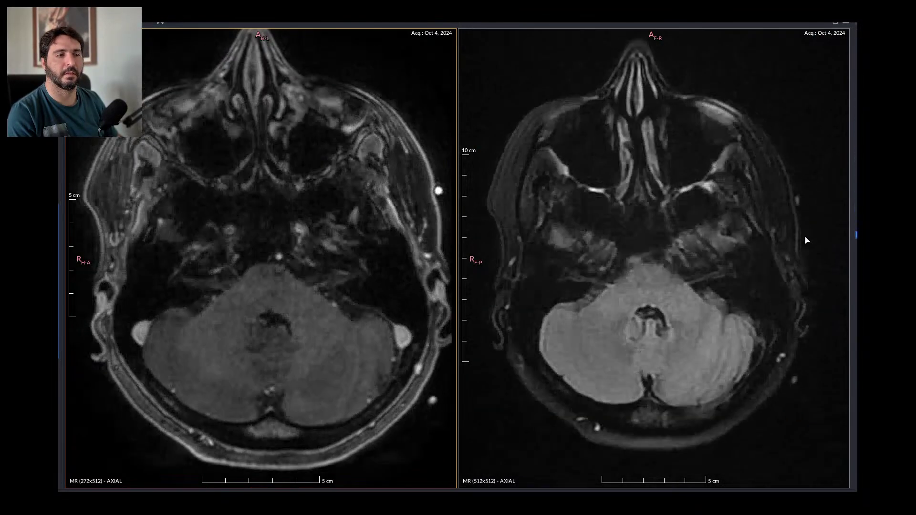
Step: Bring both axial series to the lateral ventricle level, matching the slice with the two bright lesions
scroll(662, 333, "down", 10)
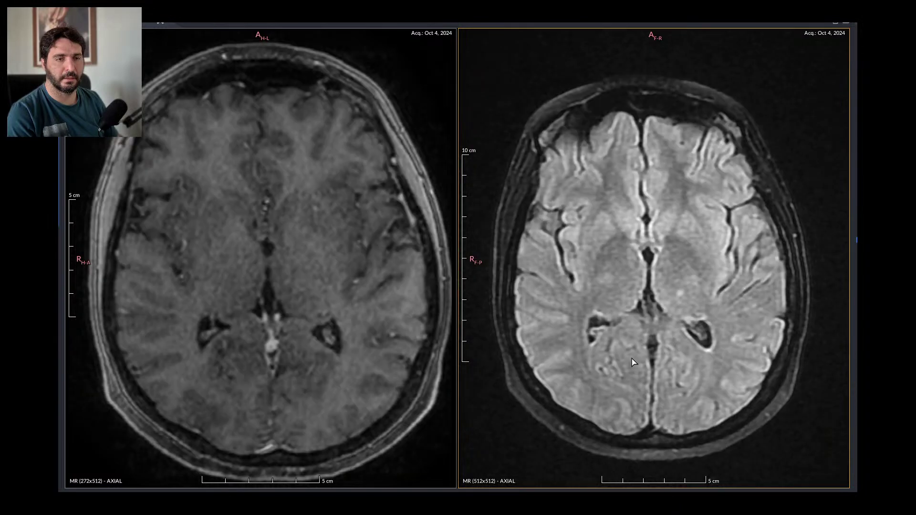
scroll(647, 370, "down", 4)
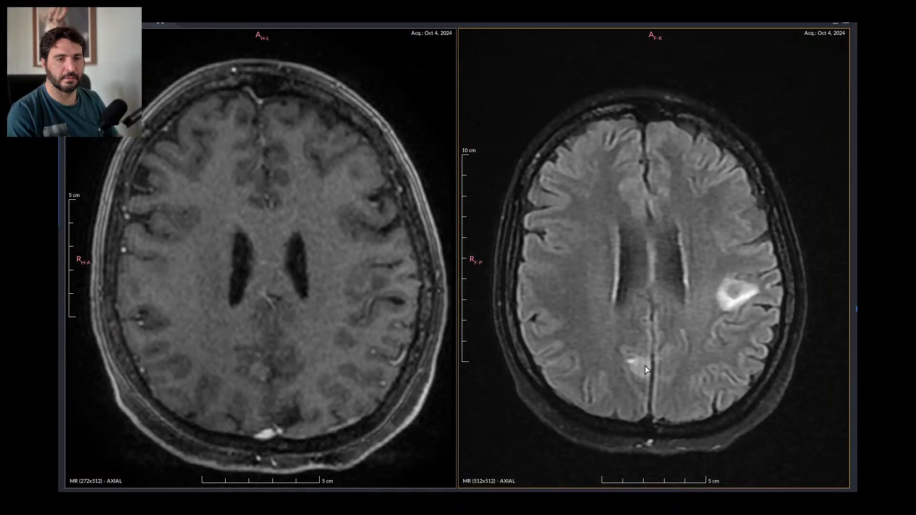
scroll(298, 334, "down", 2)
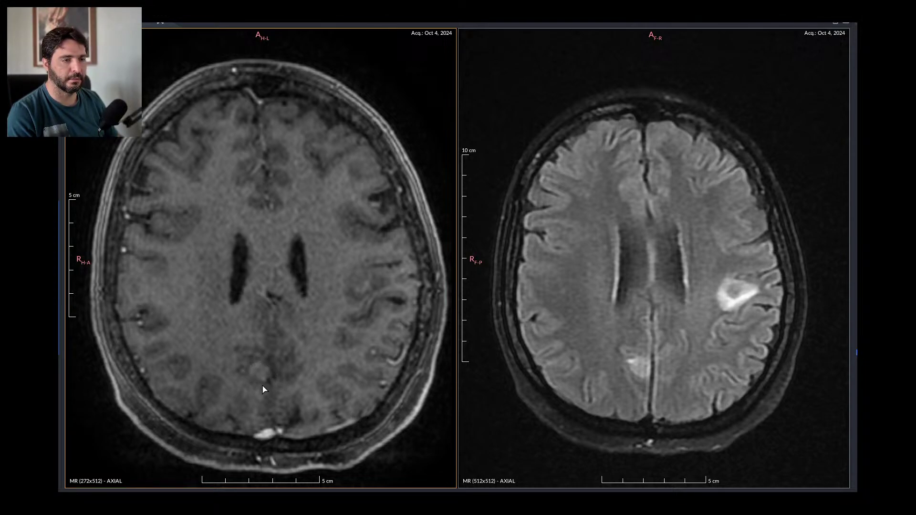
Step: Examine the left parietal and posterior midline lesion areas in the 272x512 axial reformat, comparing neighbouring slices with the dark-fluid series
scroll(280, 329, "down", 4)
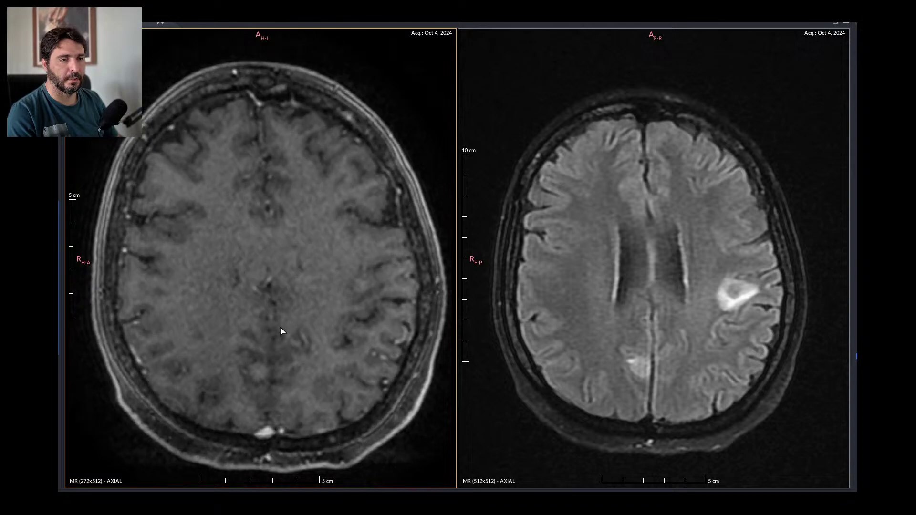
scroll(286, 327, "up", 6)
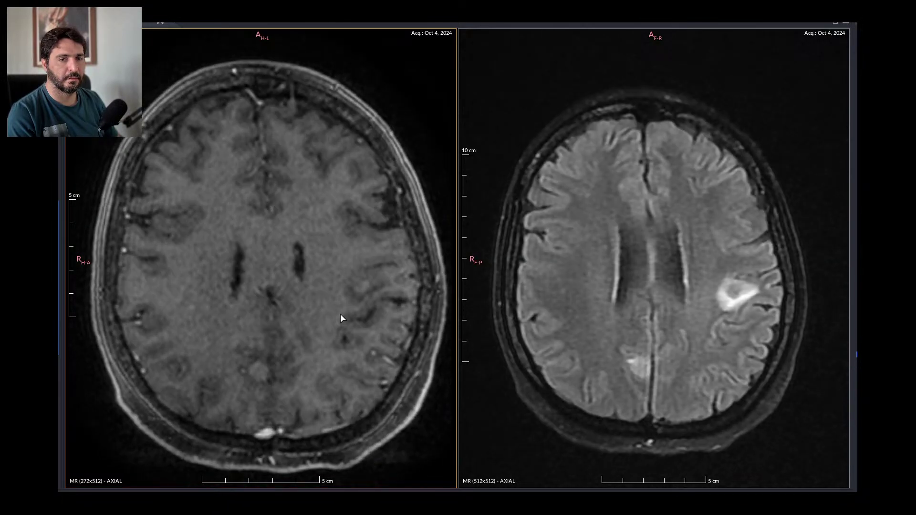
scroll(346, 318, "down", 3)
scroll(364, 321, "up", 3)
scroll(367, 305, "down", 3)
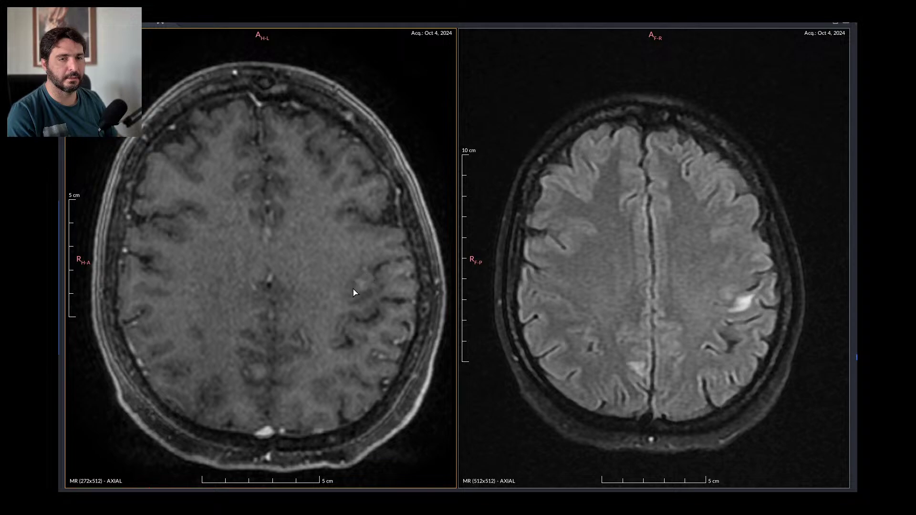
scroll(703, 314, "up", 6)
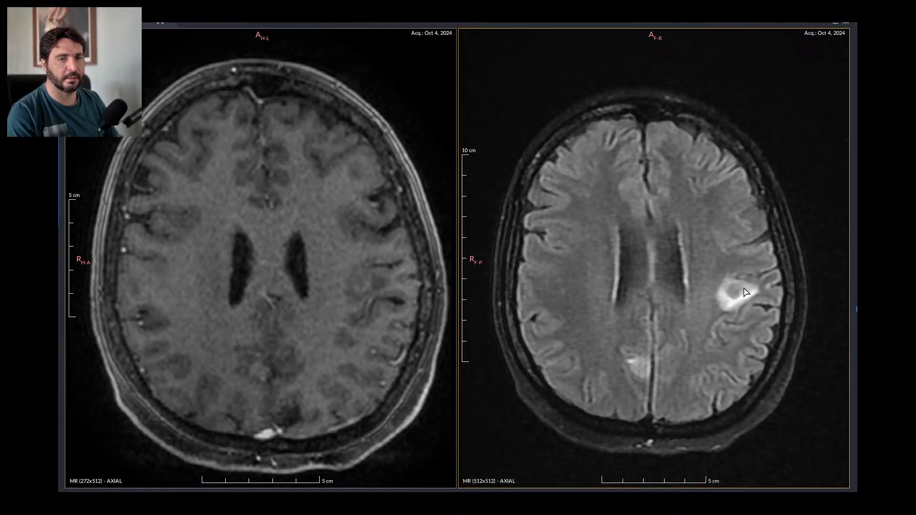
left_click(415, 316)
scroll(385, 311, "down", 5)
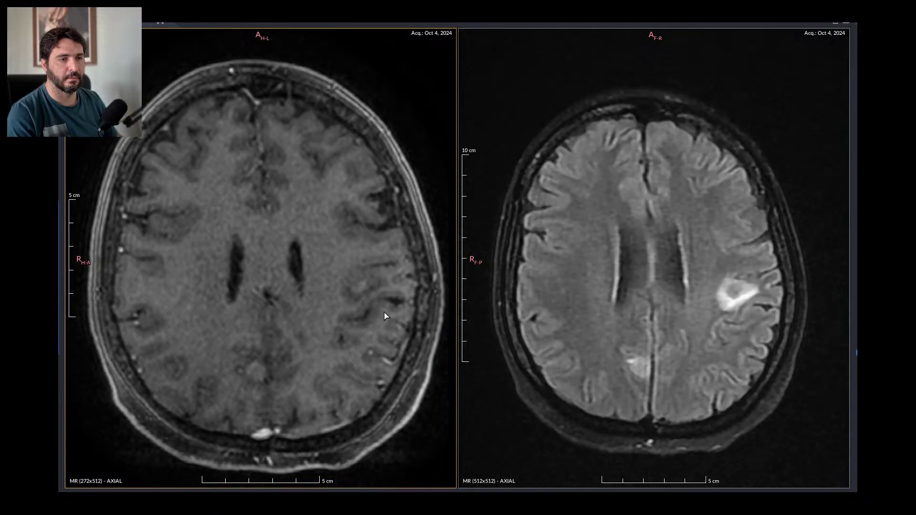
scroll(385, 316, "up", 5)
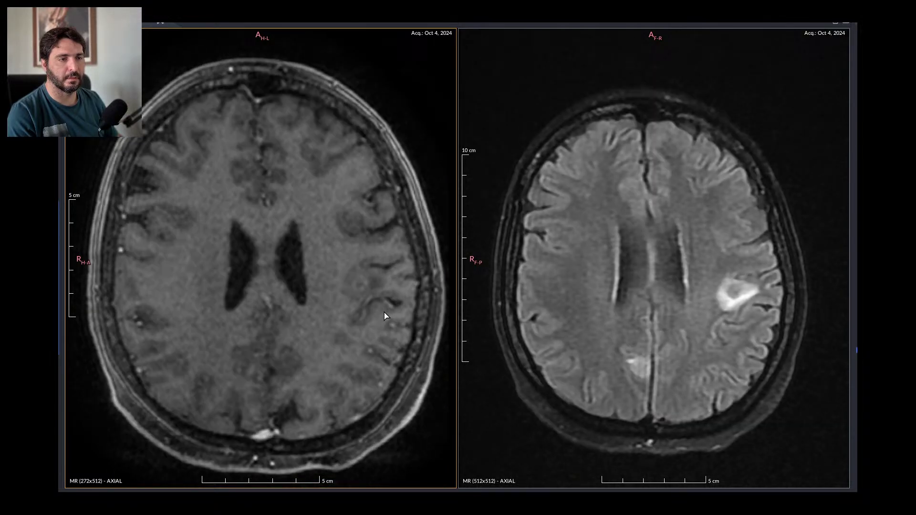
scroll(386, 315, "down", 3)
scroll(266, 364, "up", 5)
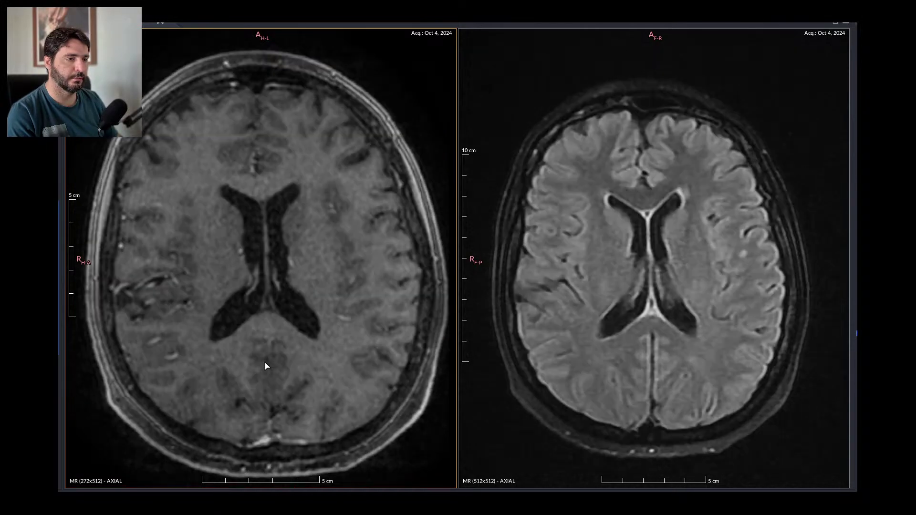
Step: Sweep both axial series between the posterior fossa and the vertex, returning to the lateral ventricle slice with the bright lesions
scroll(674, 367, "up", 10)
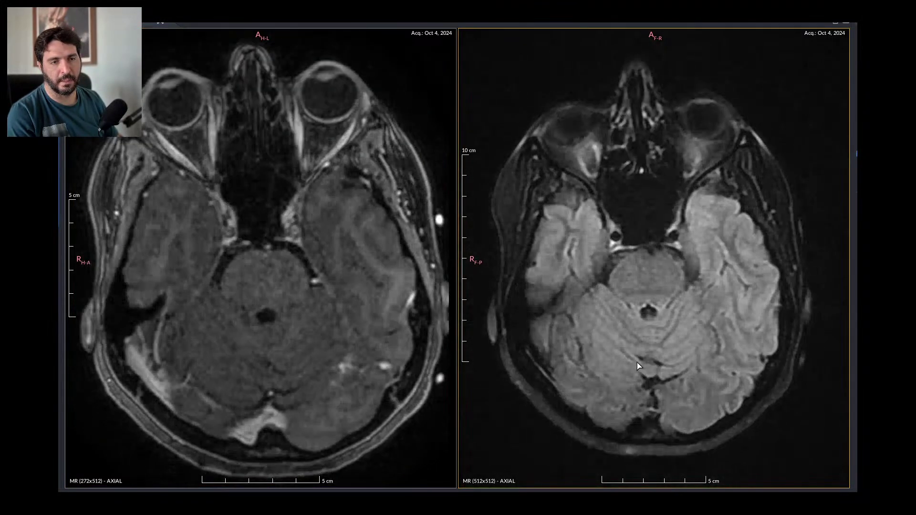
scroll(638, 369, "down", 15)
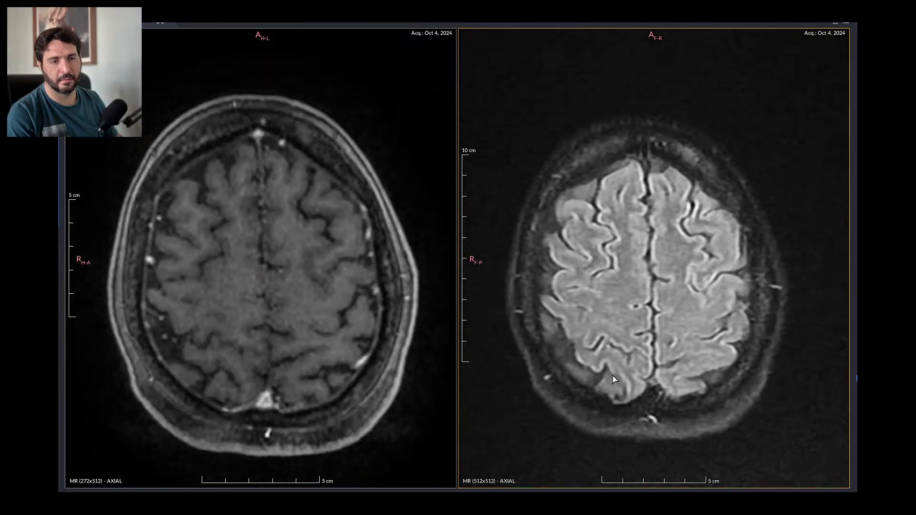
scroll(615, 379, "up", 6)
scroll(614, 379, "up", 12)
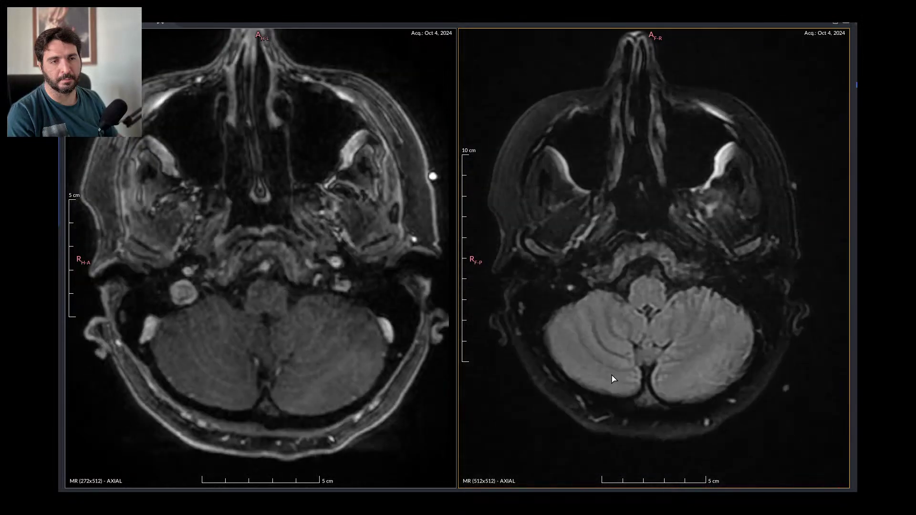
scroll(614, 379, "down", 15)
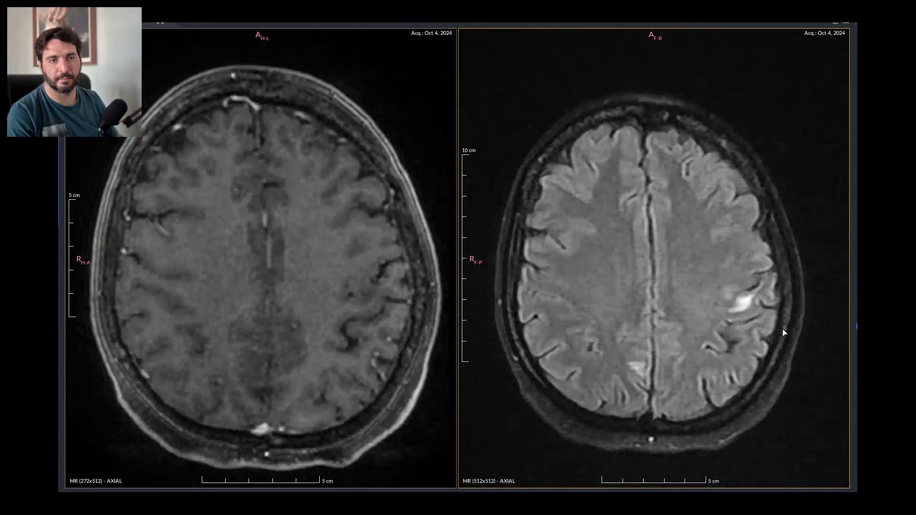
scroll(764, 329, "up", 2)
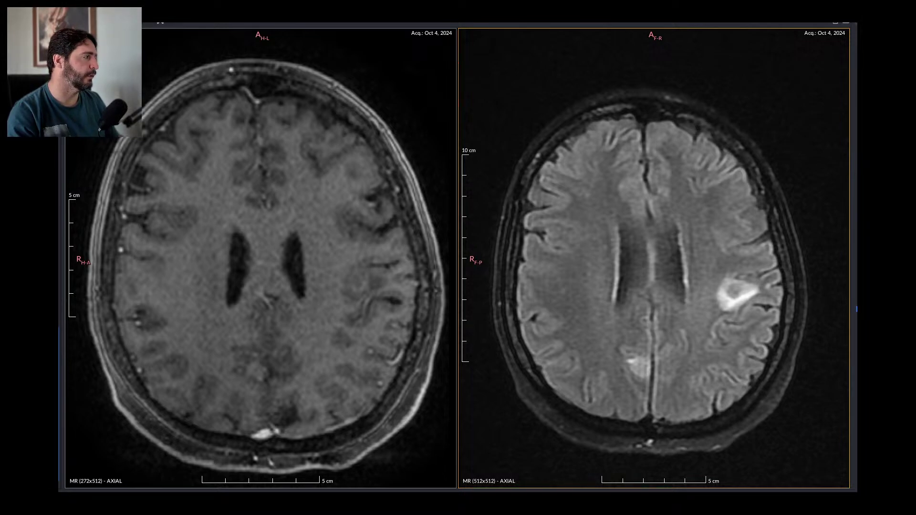
Step: Replace the 272x512 axial reformat with the dark-fluid 512x512 axial series and bring both views to the slice with the bright lesions
left_click(372, 262)
scroll(372, 262, "down", 5)
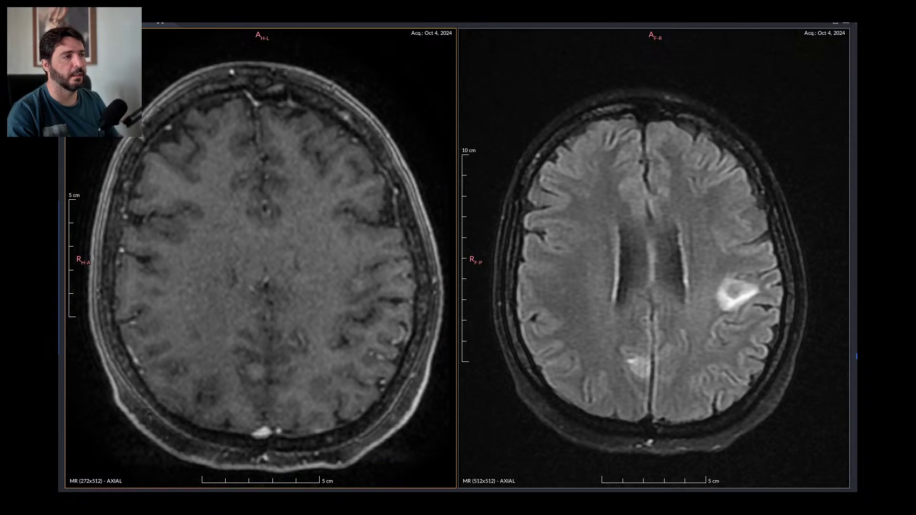
scroll(349, 303, "down", 15)
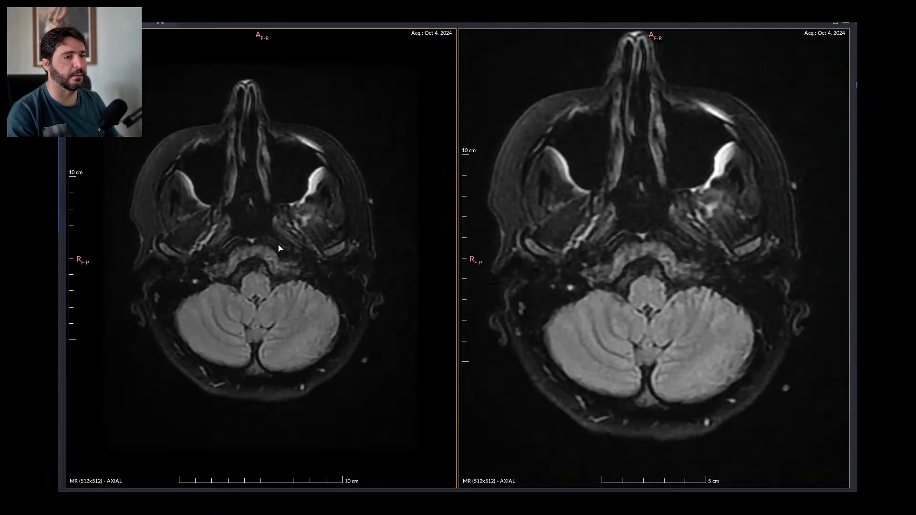
scroll(350, 303, "down", 5)
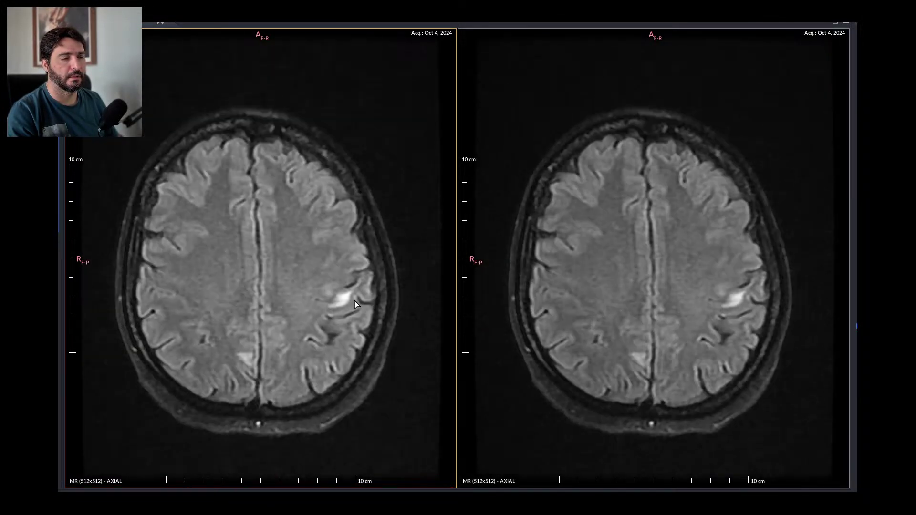
left_click(666, 300)
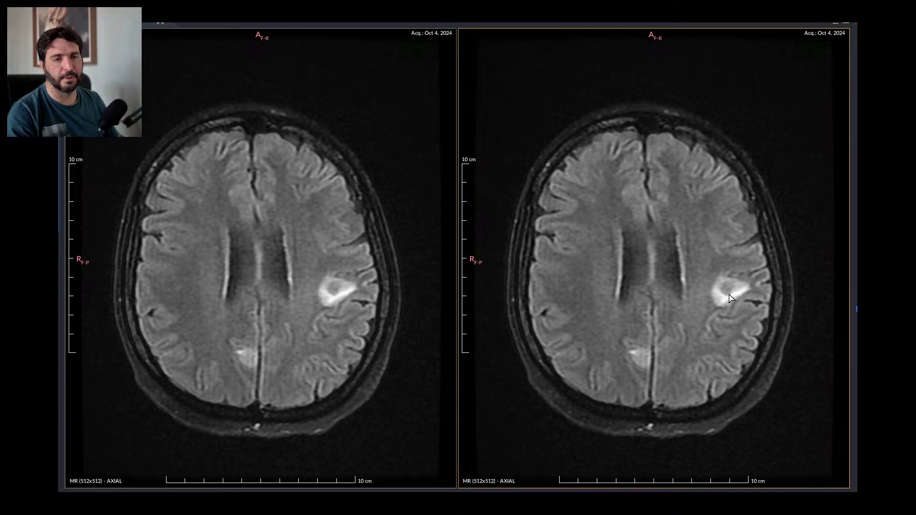
Step: Measure the lengths of the left parietal lesion and the posterior lesion beside the midline on the lateral ventricle slice
left_click_drag(726, 295, 732, 282)
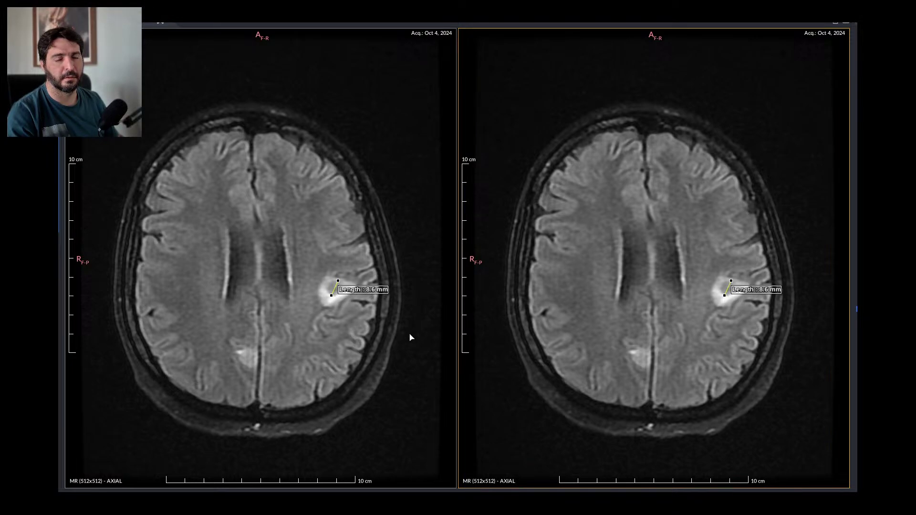
left_click(635, 353)
scroll(565, 343, "down", 8)
scroll(565, 343, "up", 8)
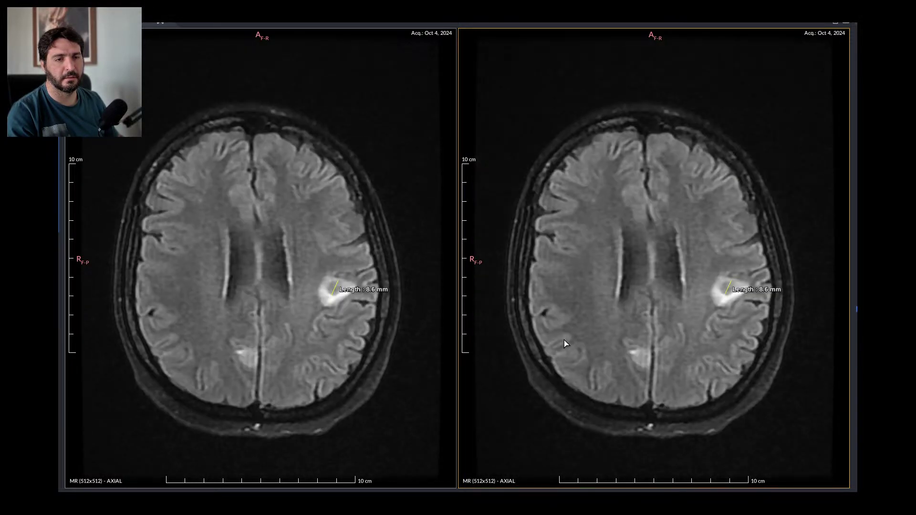
mouse_move(644, 348)
left_mouse_down()
mouse_move(644, 369)
mouse_move(644, 350)
left_mouse_up()
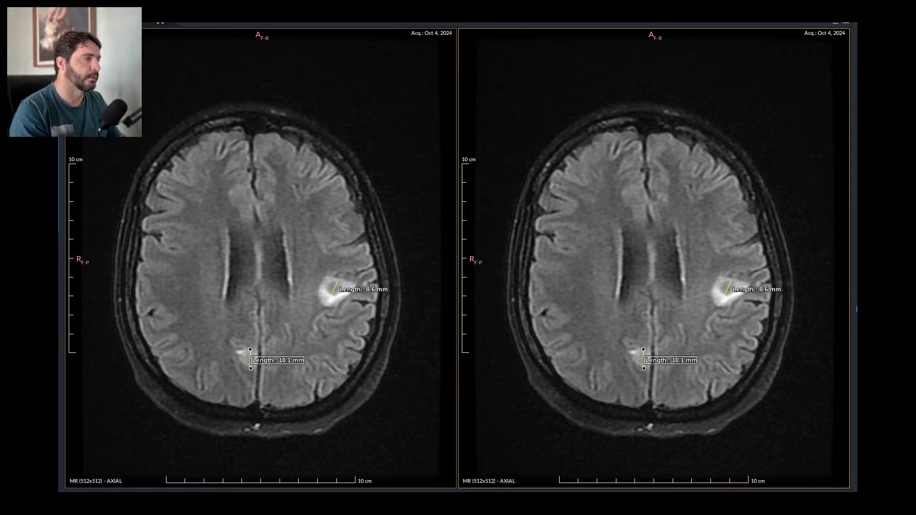
Step: Check the dark-fluid axial slices from the measured lesions up to the vertex and return to the measured slice
scroll(735, 275, "up", 5)
scroll(734, 275, "up", 5)
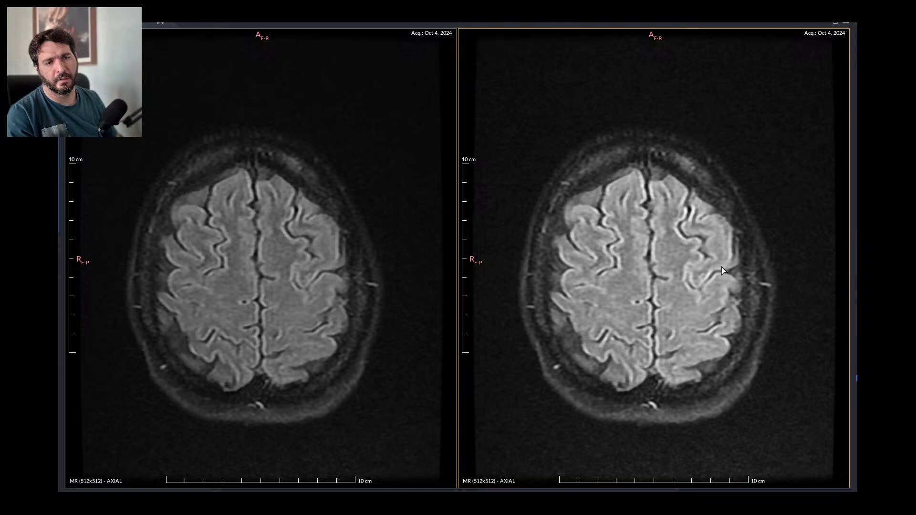
scroll(722, 270, "down", 10)
scroll(722, 271, "up", 8)
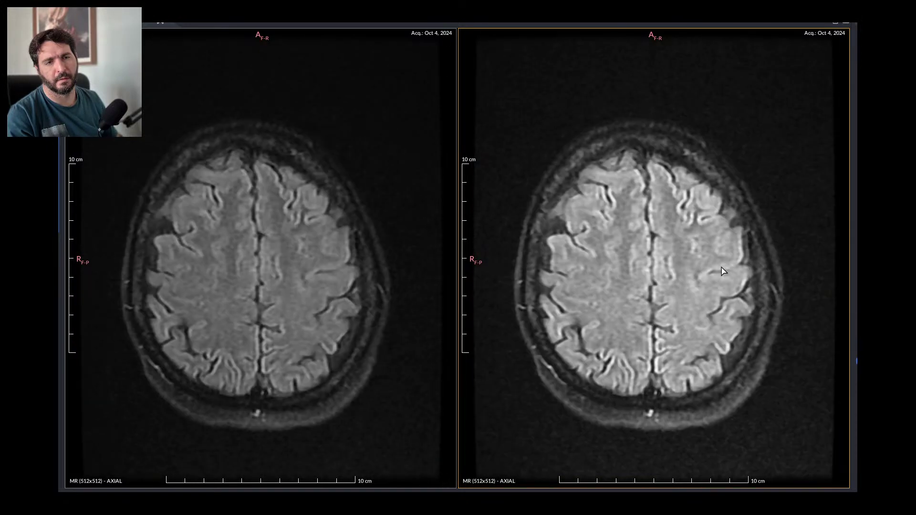
scroll(723, 270, "down", 8)
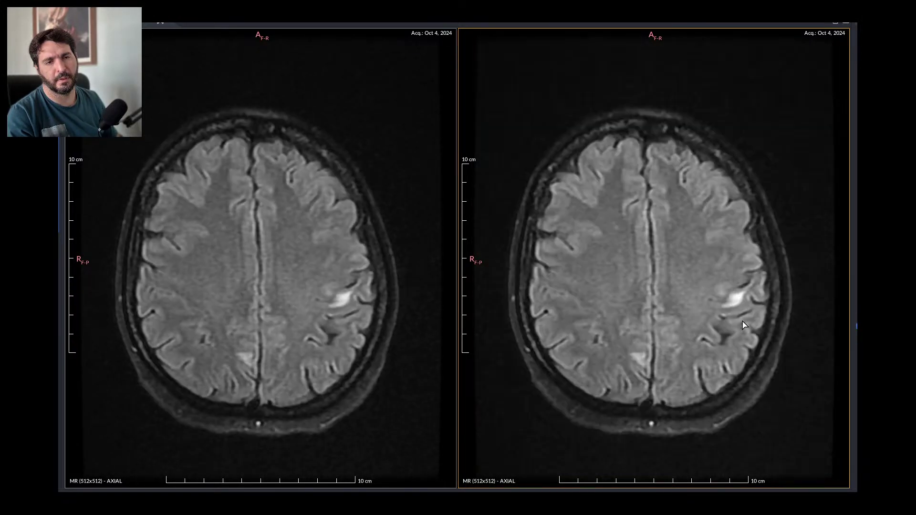
scroll(744, 325, "down", 6)
scroll(744, 325, "up", 8)
scroll(745, 324, "down", 5)
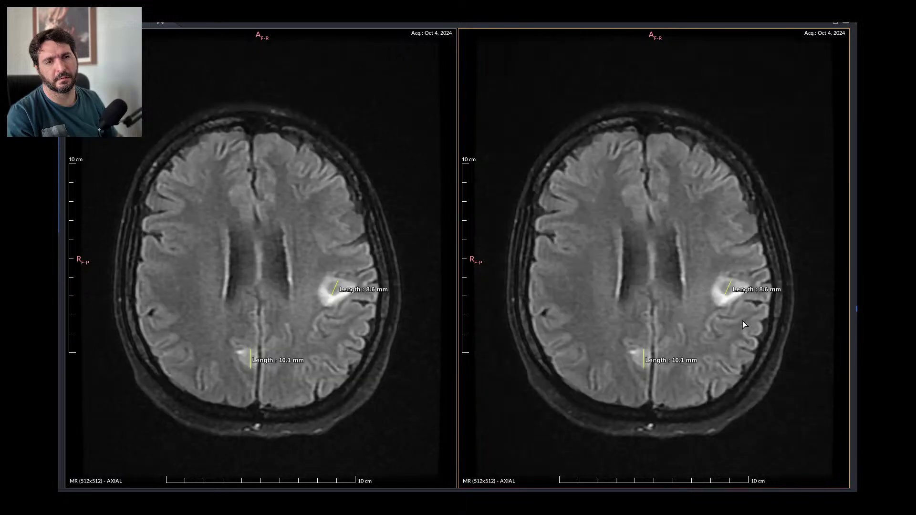
Step: Examine both lesions across the slices immediately above and below the measured one, ending on the measured slice
scroll(744, 325, "up", 6)
scroll(744, 325, "down", 6)
scroll(744, 325, "up", 6)
scroll(745, 324, "down", 6)
scroll(745, 324, "up", 3)
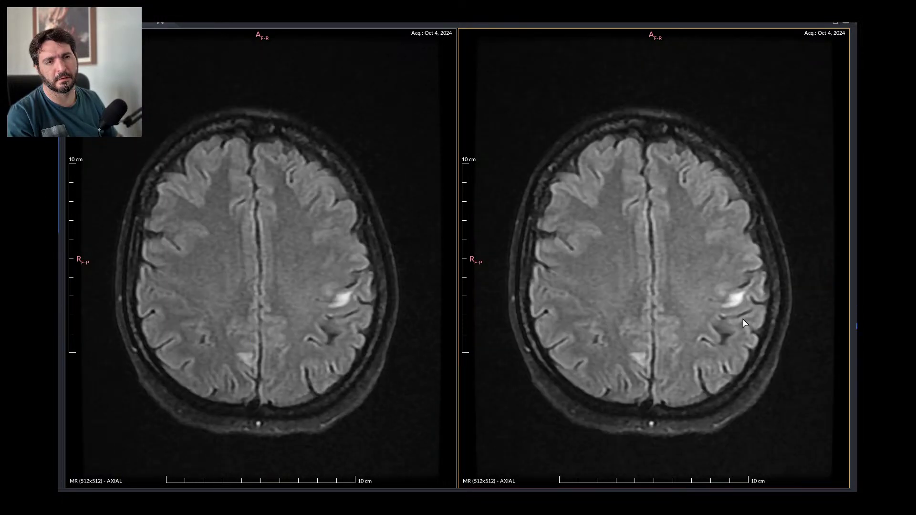
scroll(745, 324, "up", 2)
scroll(745, 323, "down", 2)
scroll(745, 323, "up", 2)
scroll(744, 323, "down", 2)
scroll(745, 323, "down", 3)
scroll(744, 324, "up", 3)
scroll(721, 331, "down", 3)
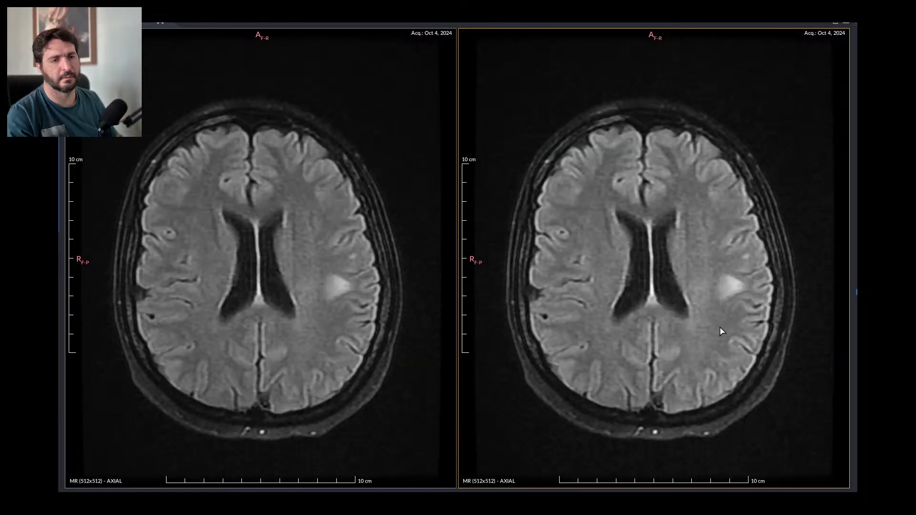
scroll(721, 331, "up", 3)
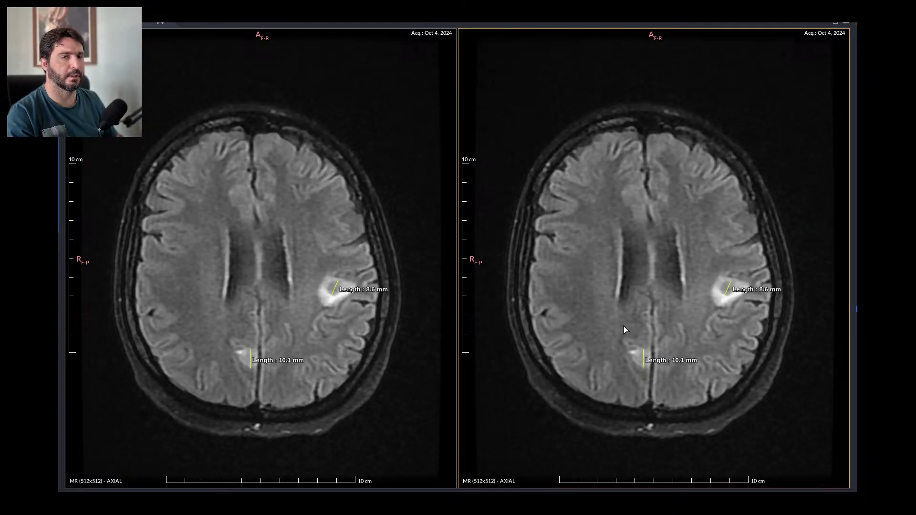